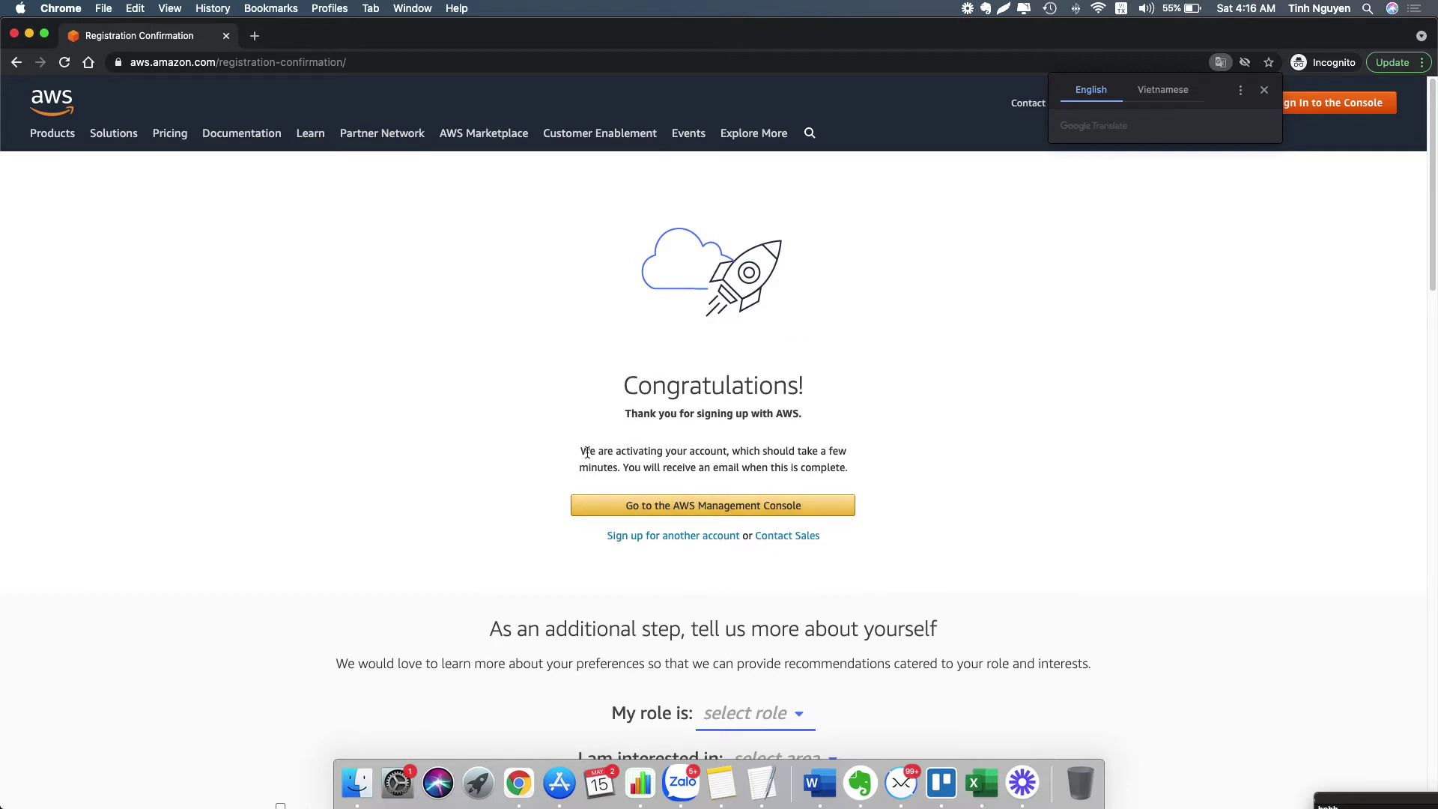
- Highlight the account activation message on the registration confirmation page
{"action": "left_click_drag", "start_coordinate": [583, 453], "coordinate": [781, 469]}
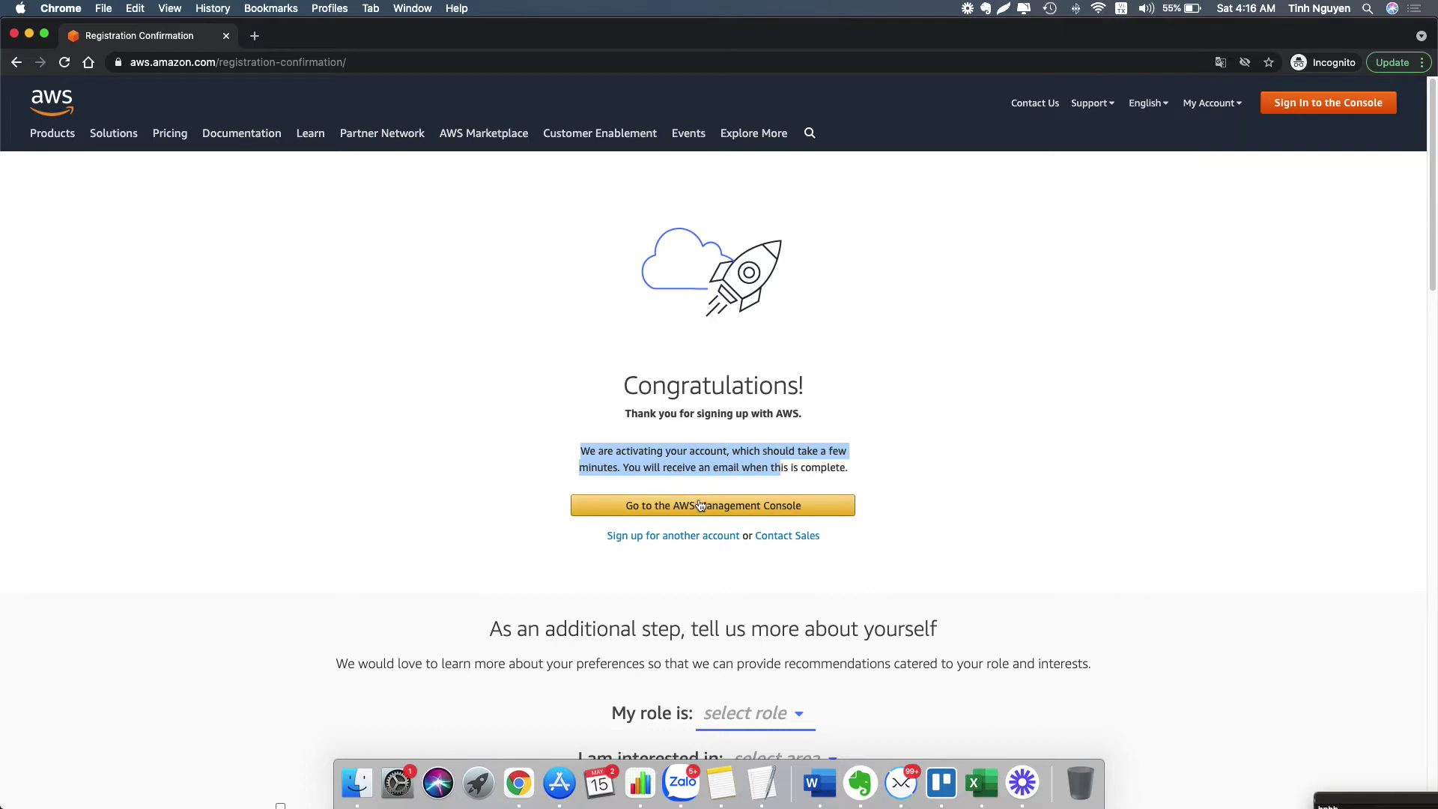
- Sign in to the console as root user with the account email, captcha answer and password
{"action": "left_click", "coordinate": [704, 511]}
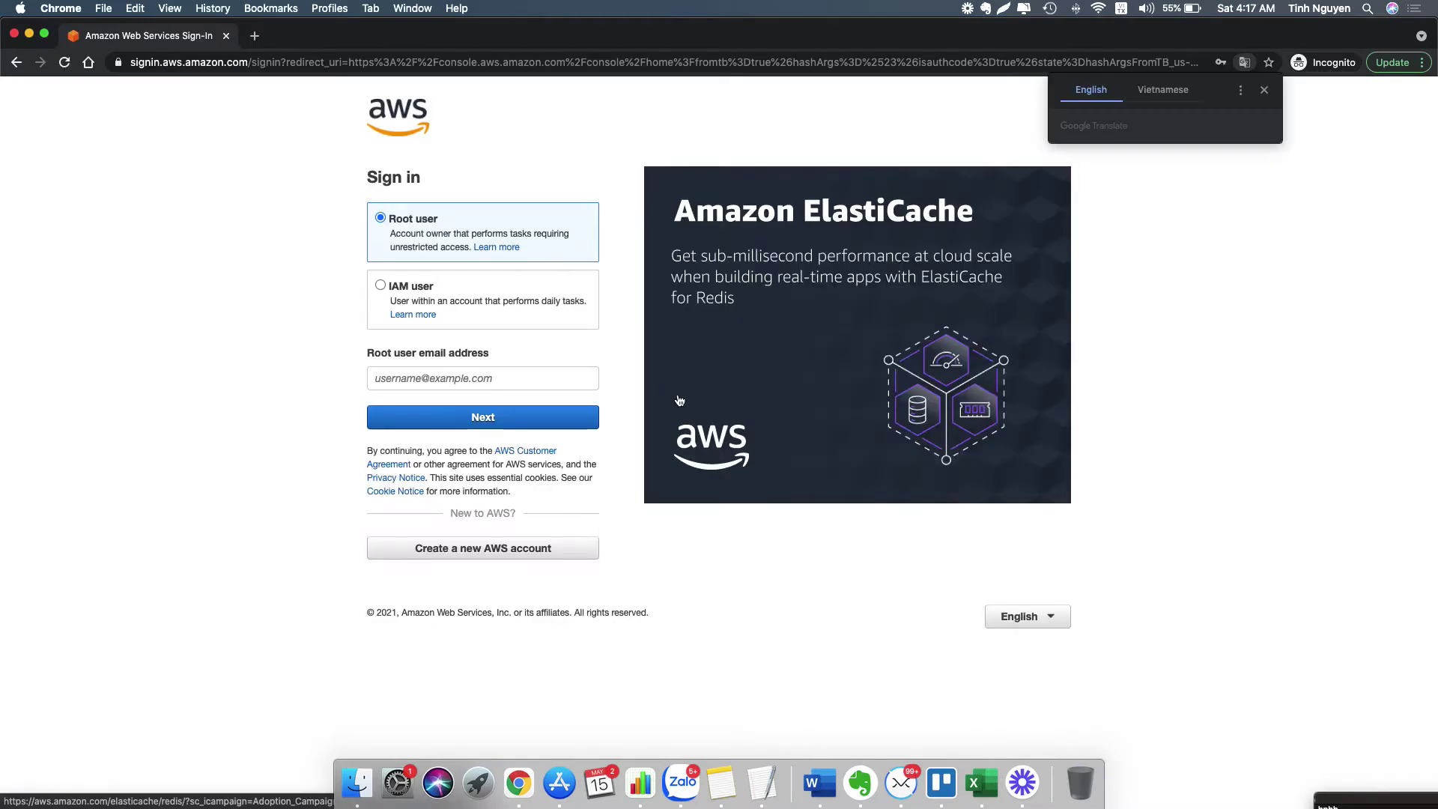
{"action": "left_click", "coordinate": [500, 377]}
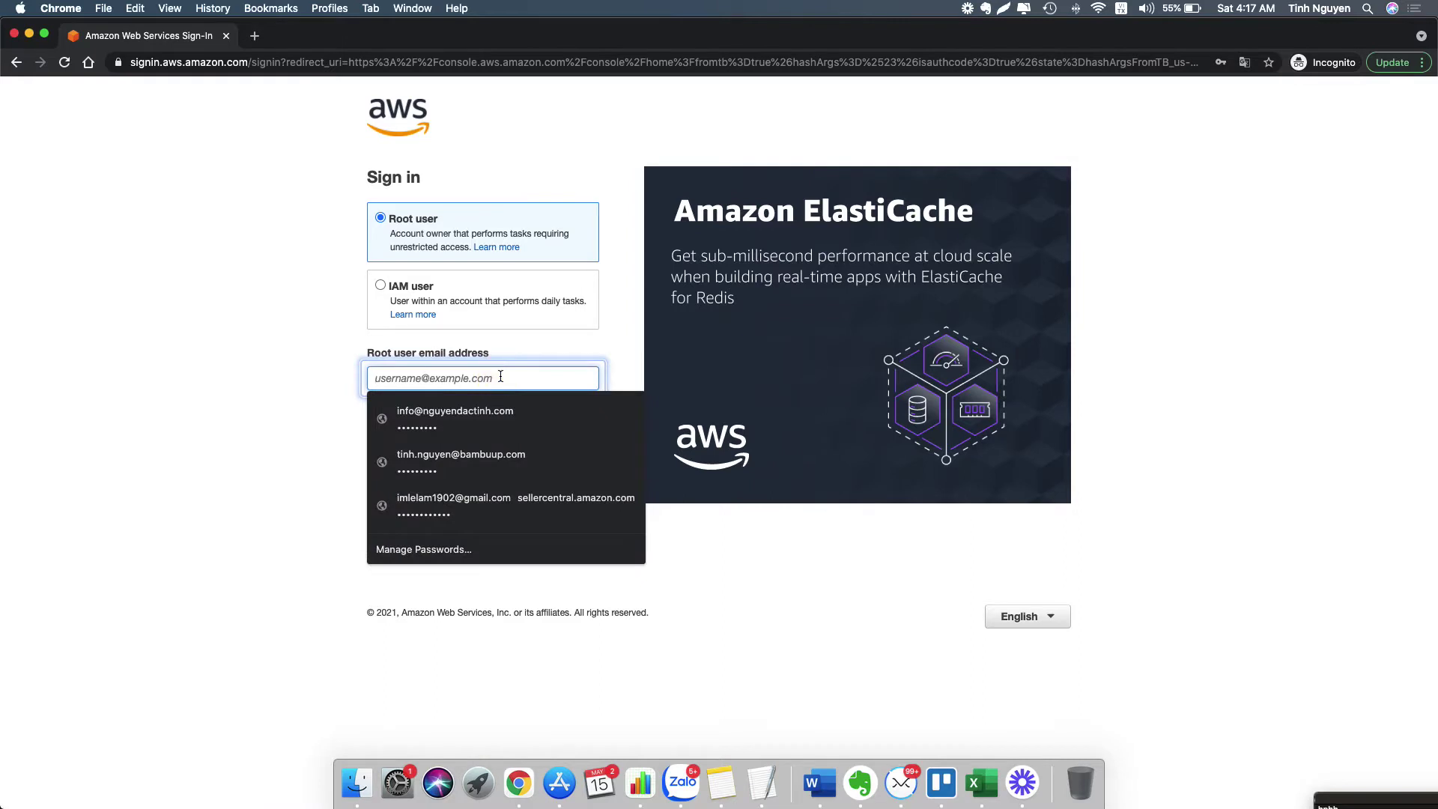
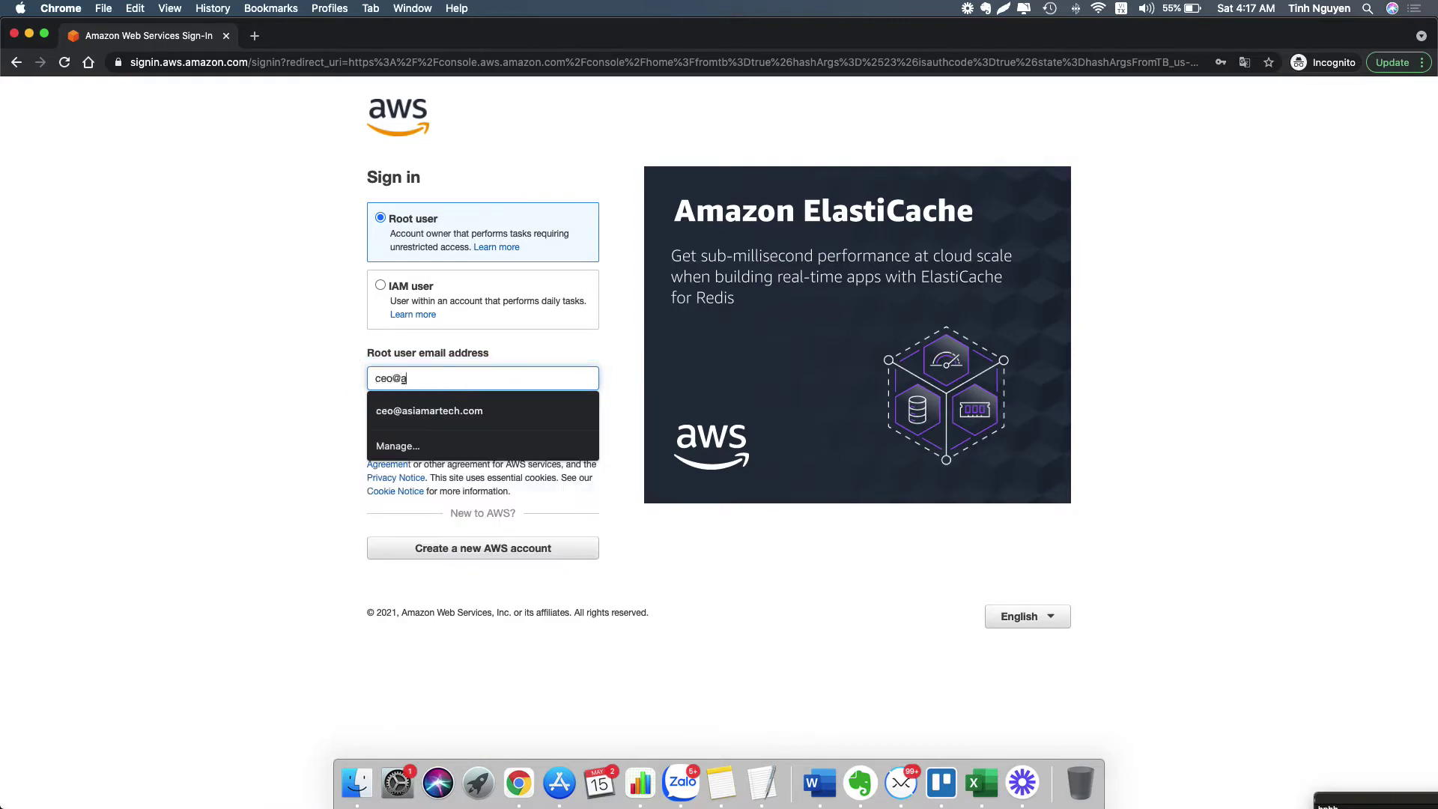
{"action": "key", "text": "Return"}
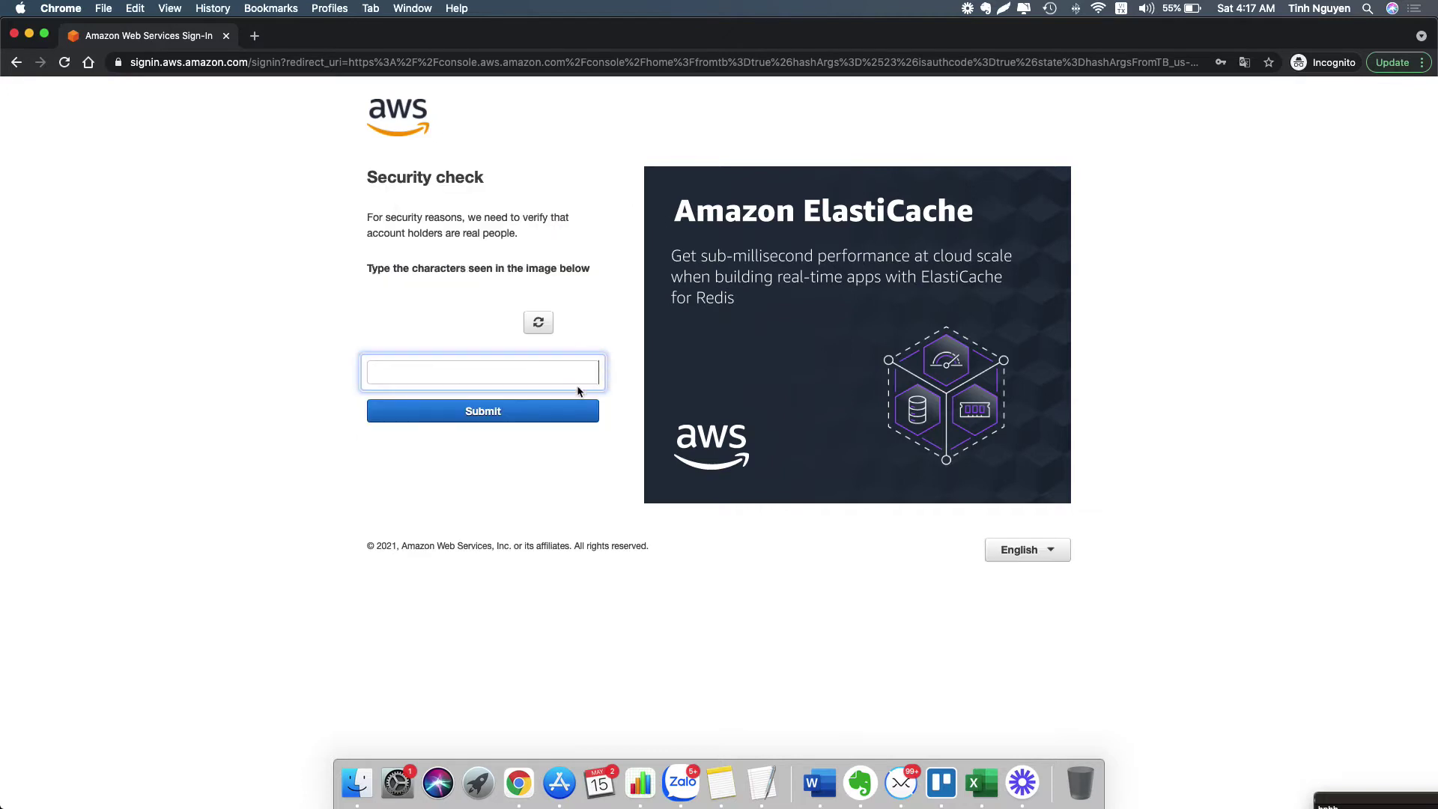
{"action": "left_click", "coordinate": [515, 371]}
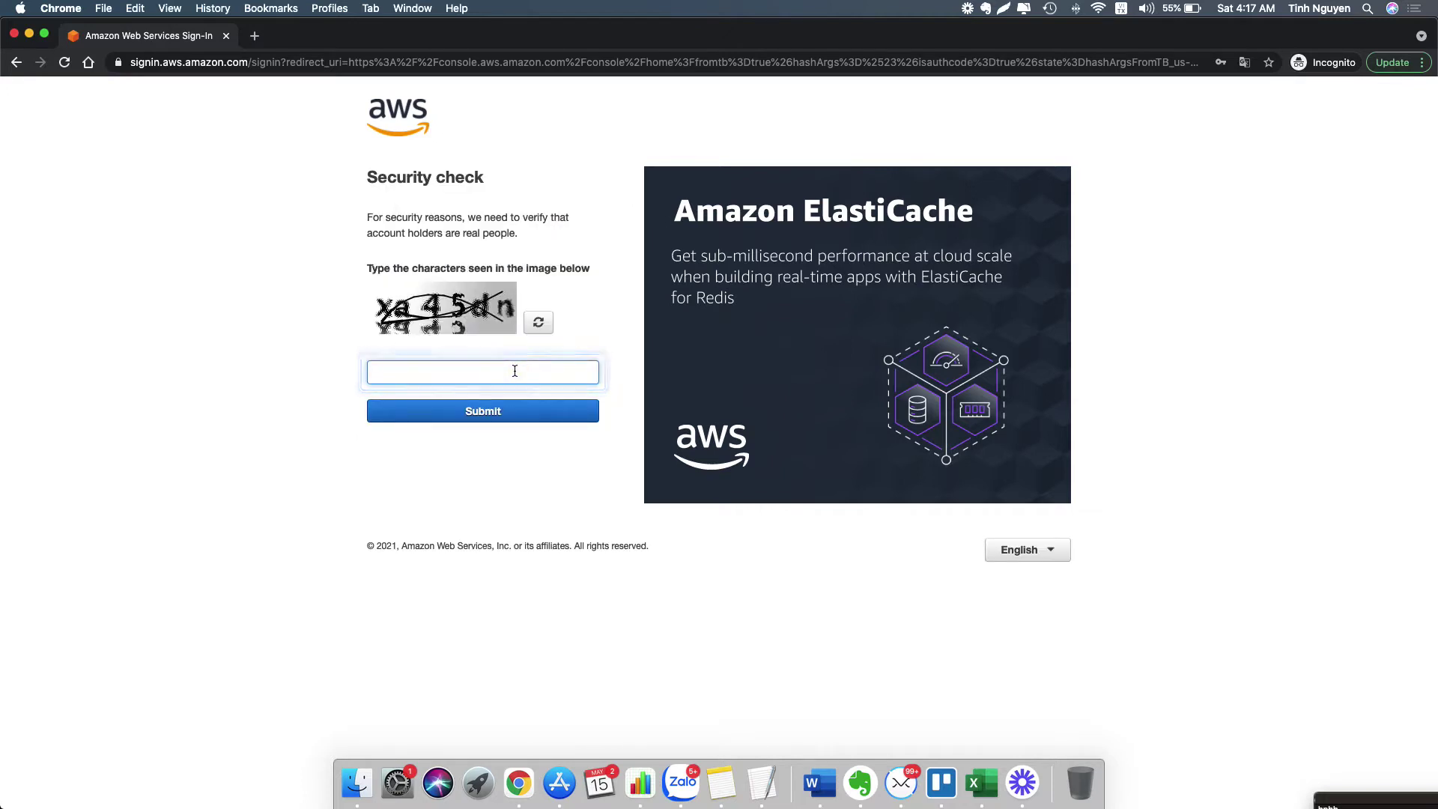
{"action": "type", "text": "xa45dn"}
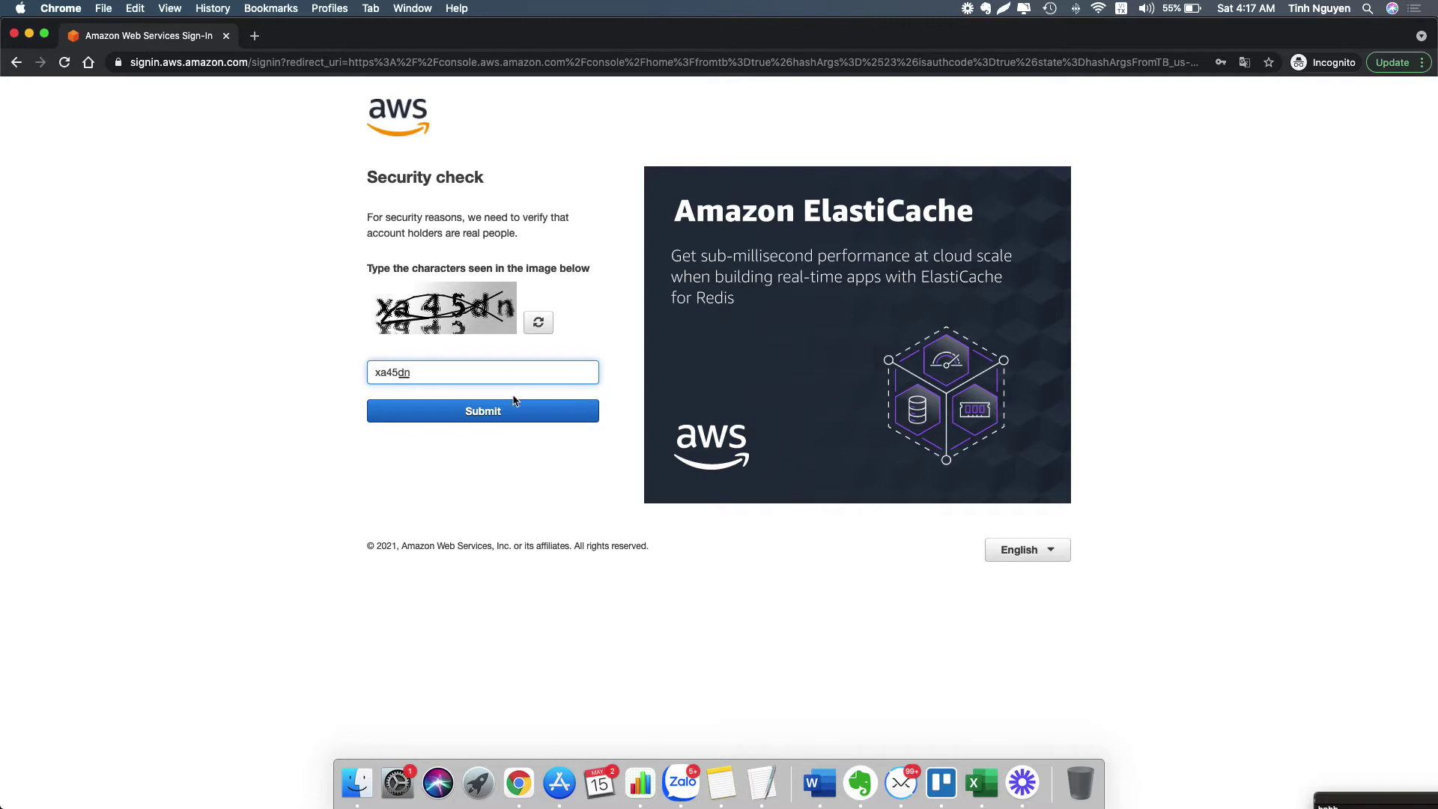
{"action": "left_click", "coordinate": [514, 405]}
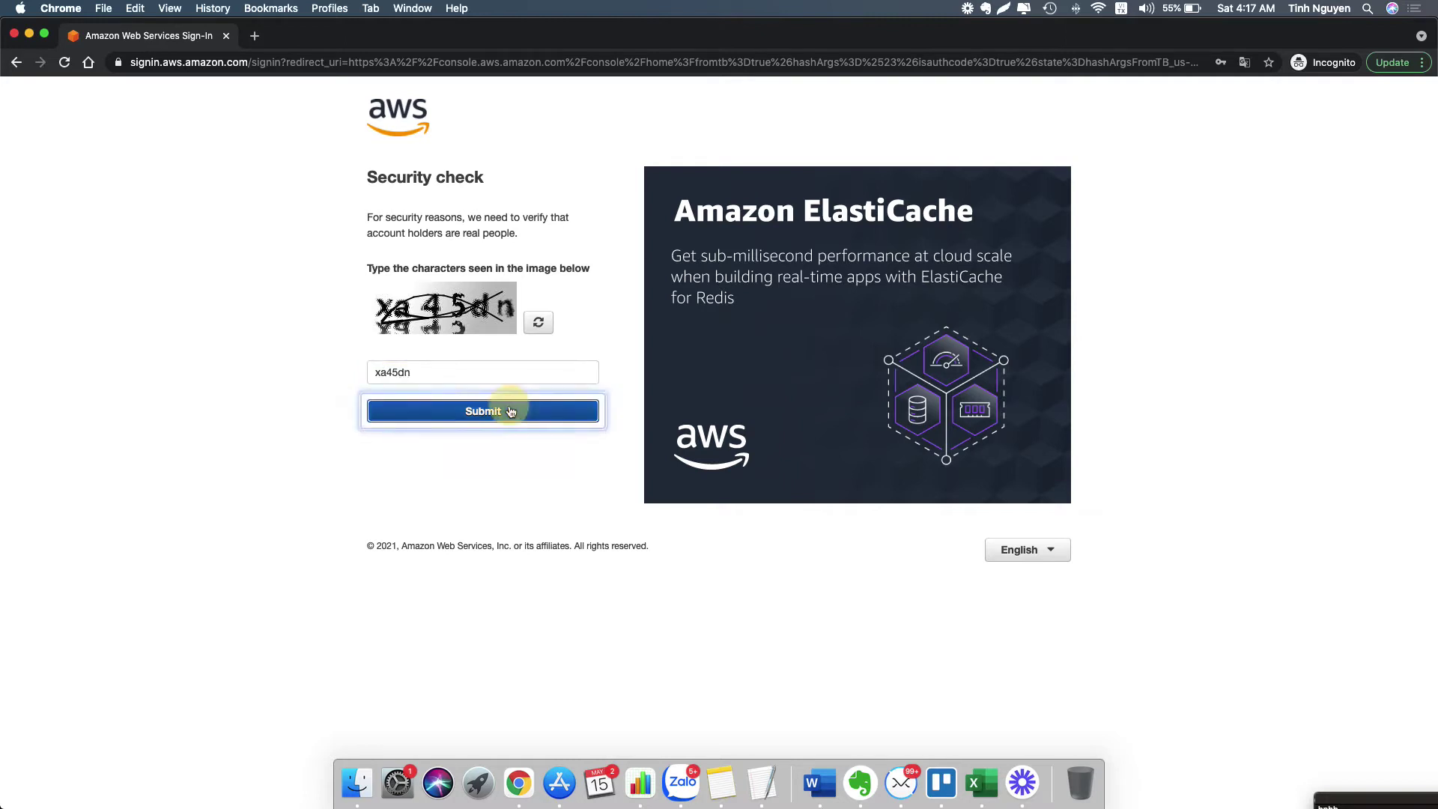
{"action": "type", "text": "•"}
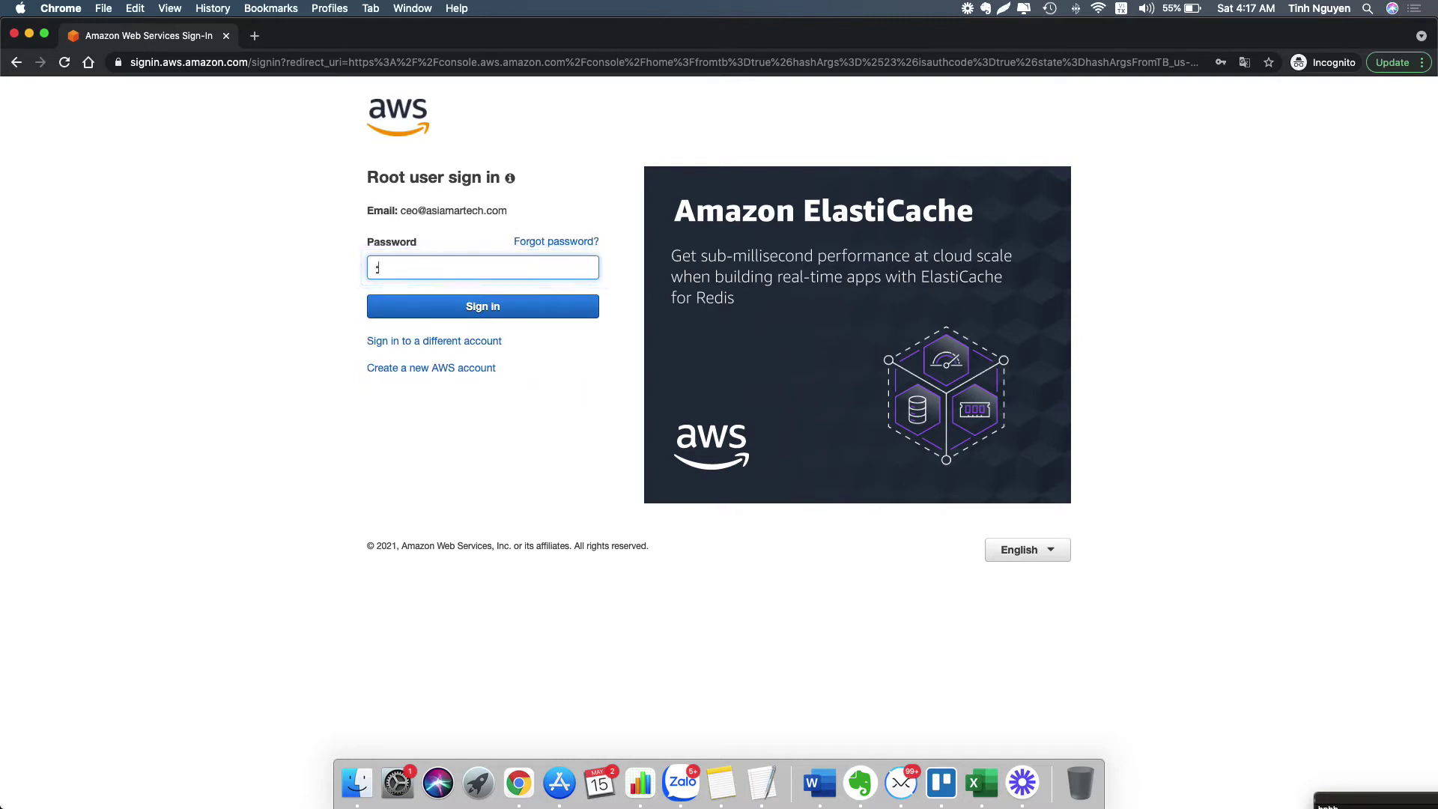
{"action": "left_click", "coordinate": [491, 306]}
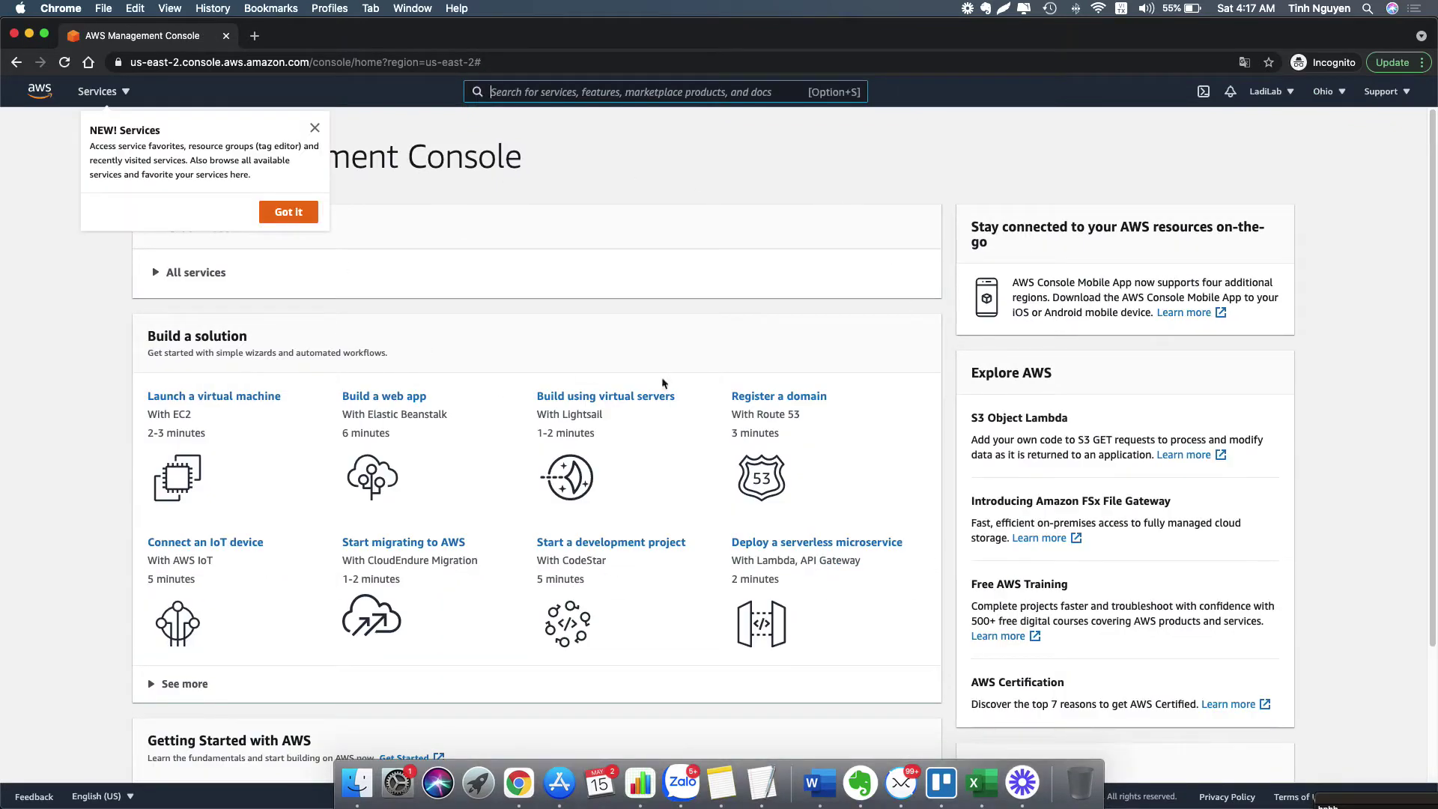
- Dismiss both console tips and switch the region from Ohio to US East (N. Virginia)
{"action": "left_click", "coordinate": [297, 206]}
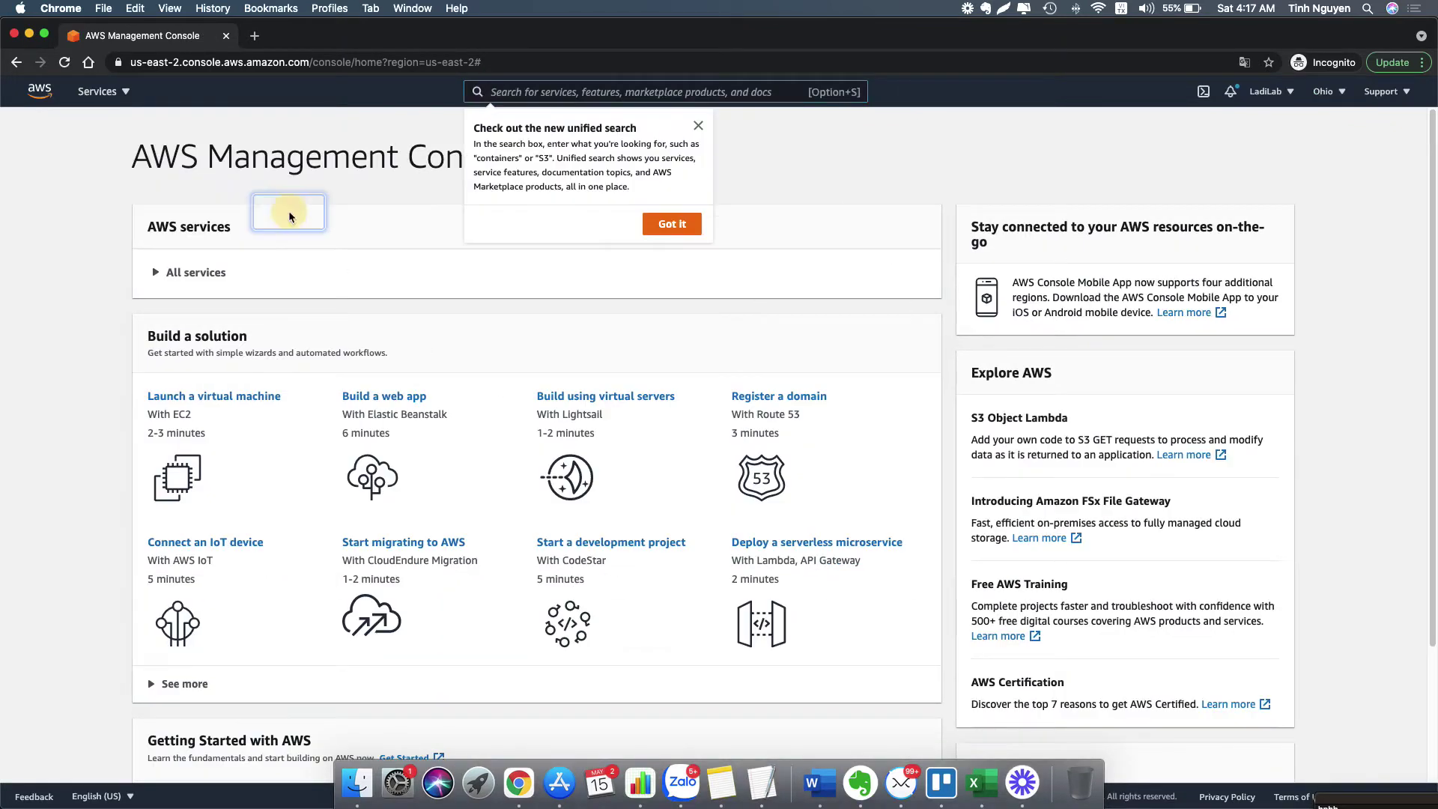
{"action": "left_click", "coordinate": [671, 223]}
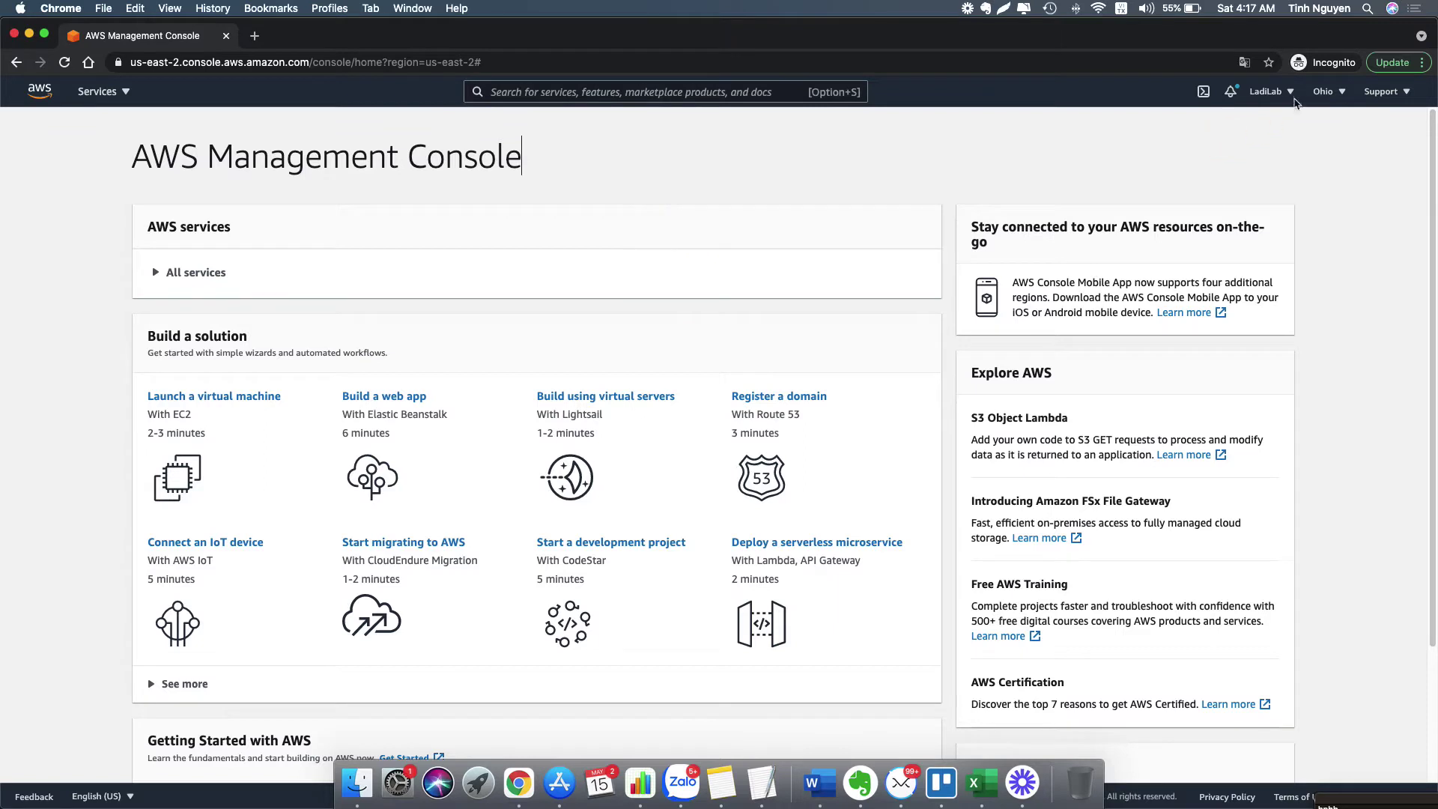
{"action": "left_click", "coordinate": [1331, 95]}
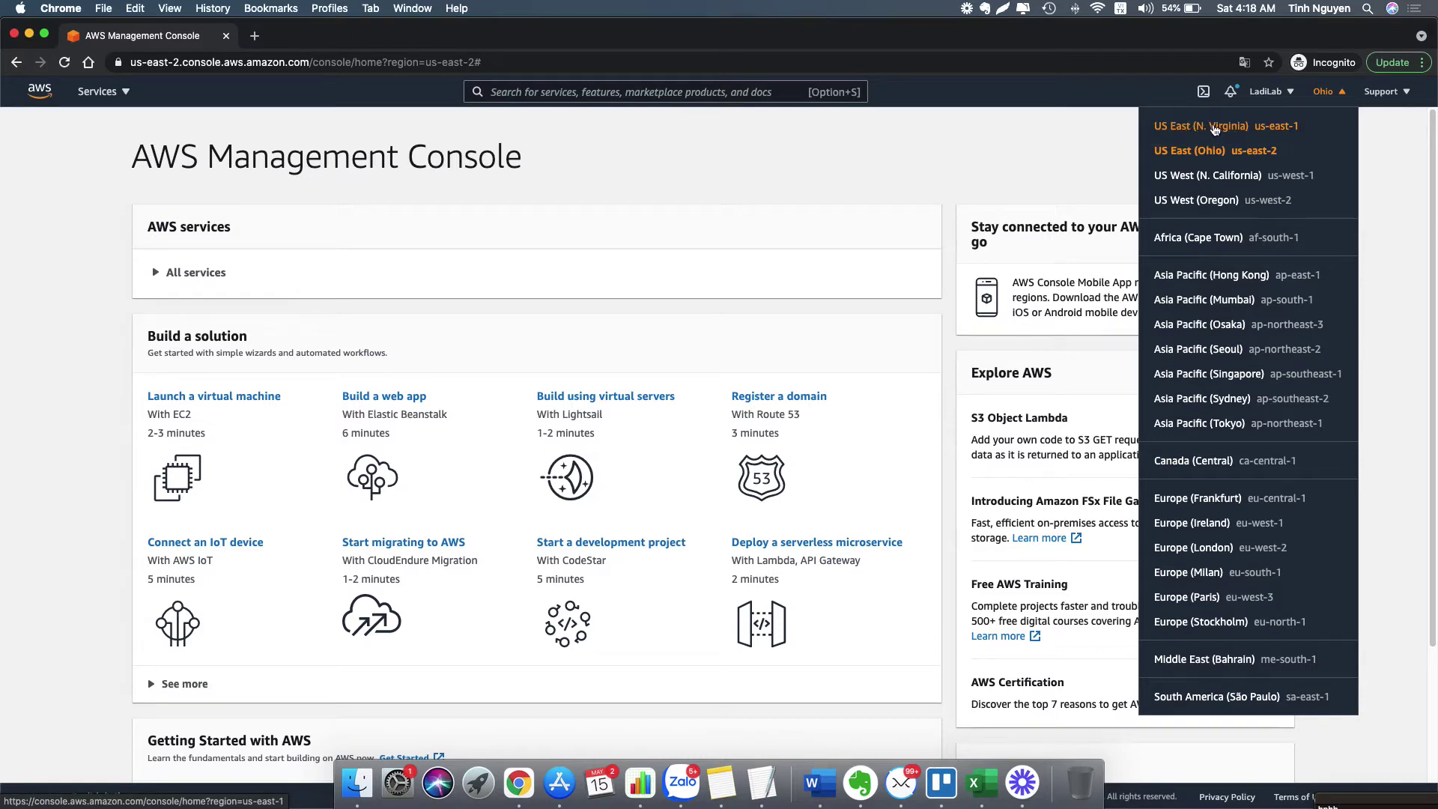
{"action": "left_click", "coordinate": [1222, 128]}
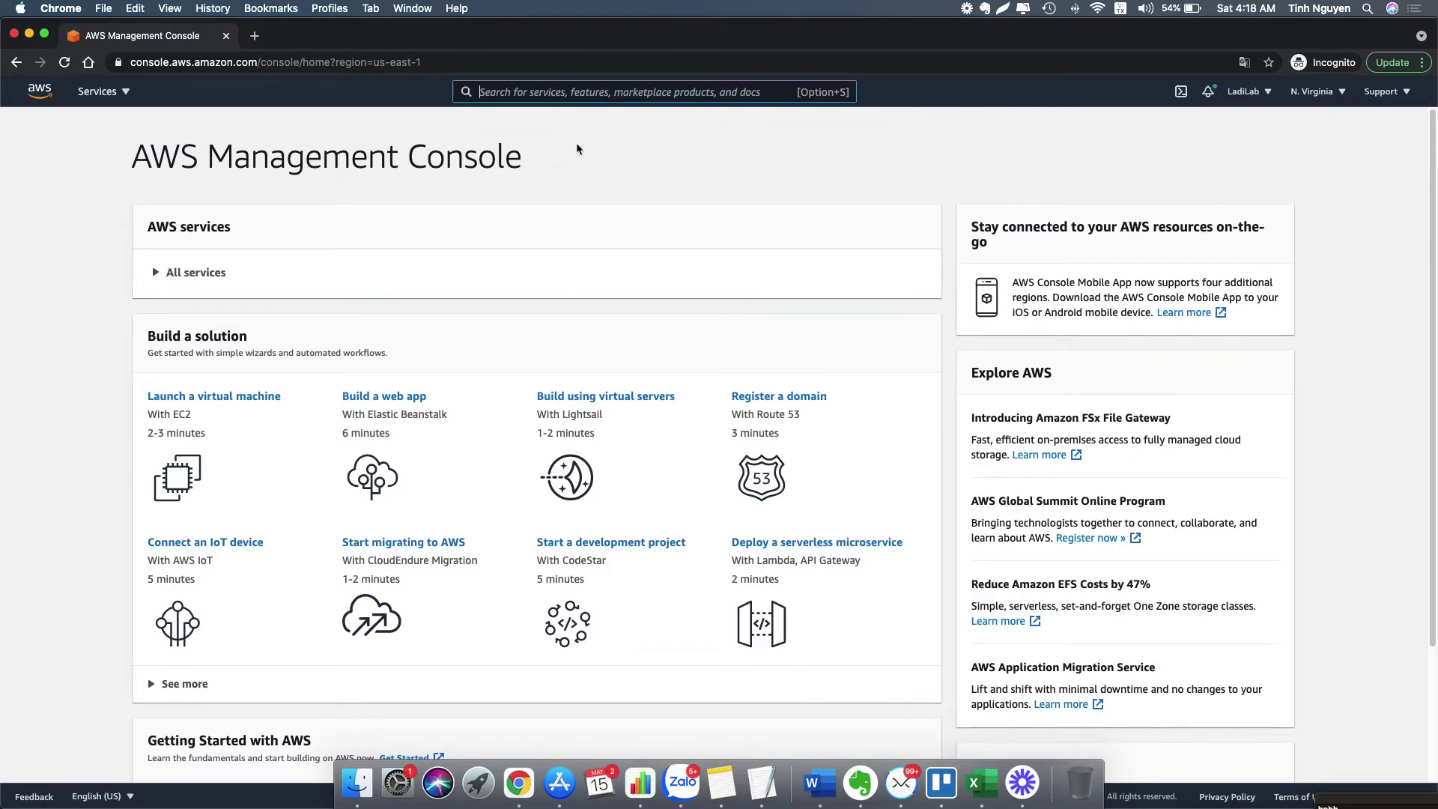
{"action": "left_click", "coordinate": [1320, 100]}
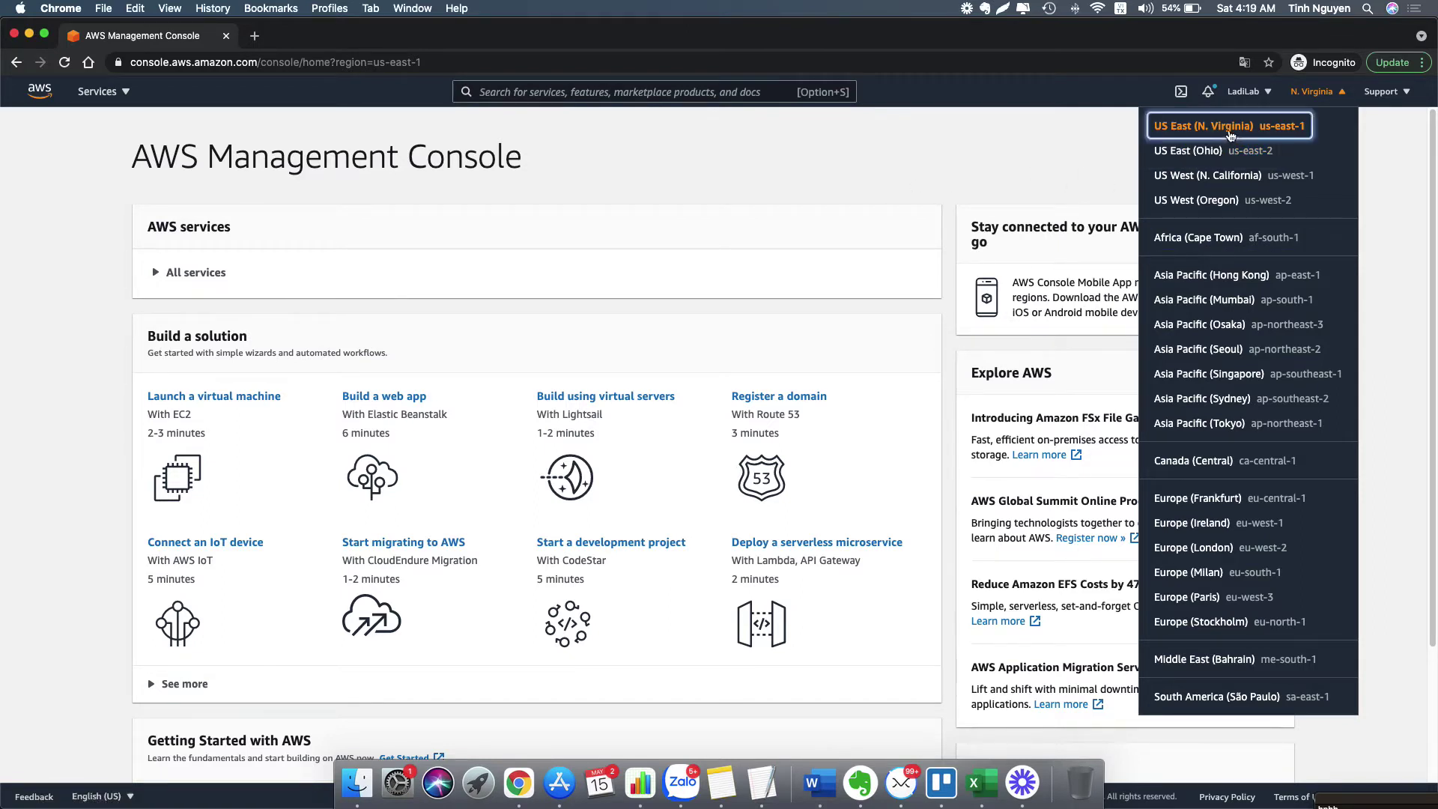
- Search 'email service' and open the Amazon Simple Email Service console
{"action": "left_click", "coordinate": [911, 160]}
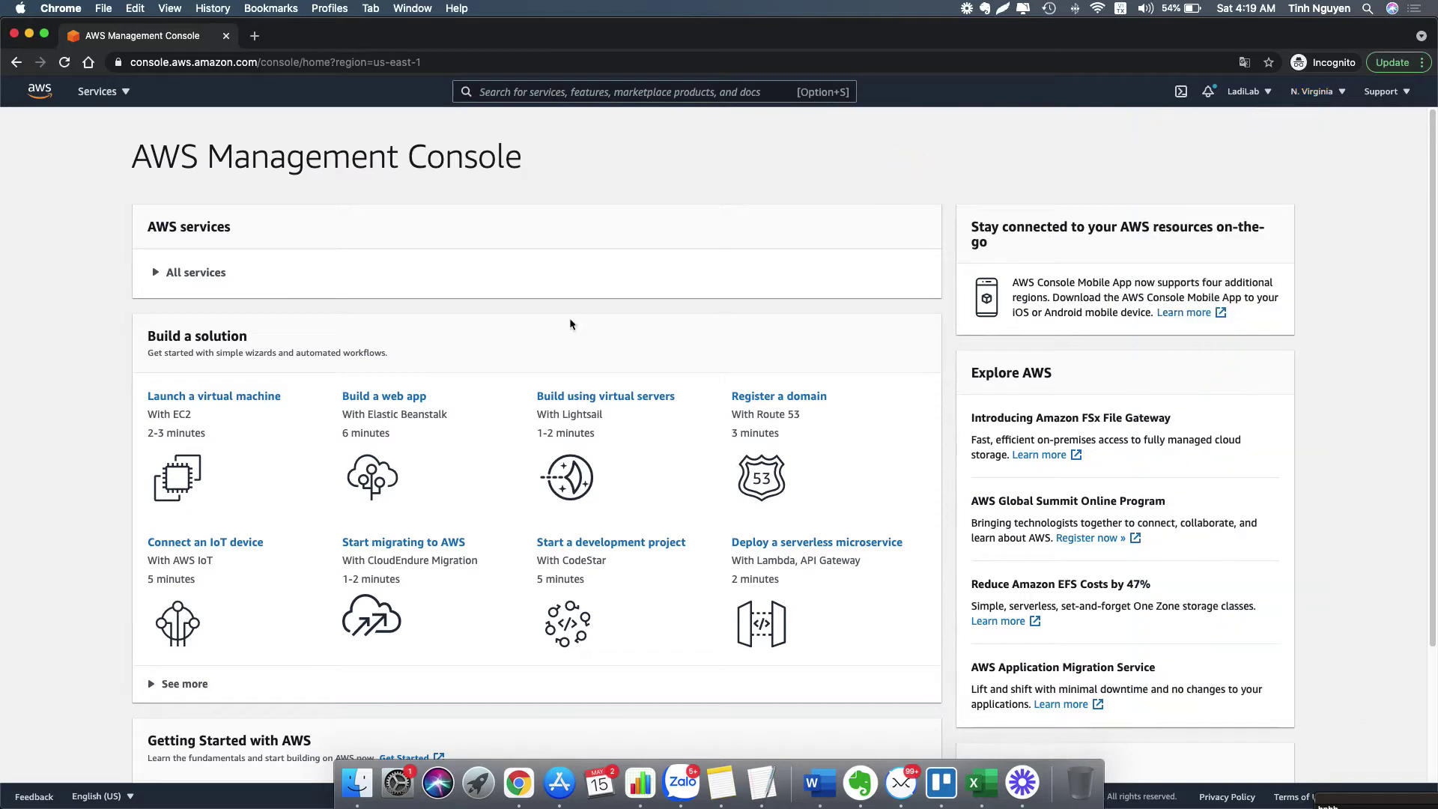
{"action": "left_click", "coordinate": [608, 89]}
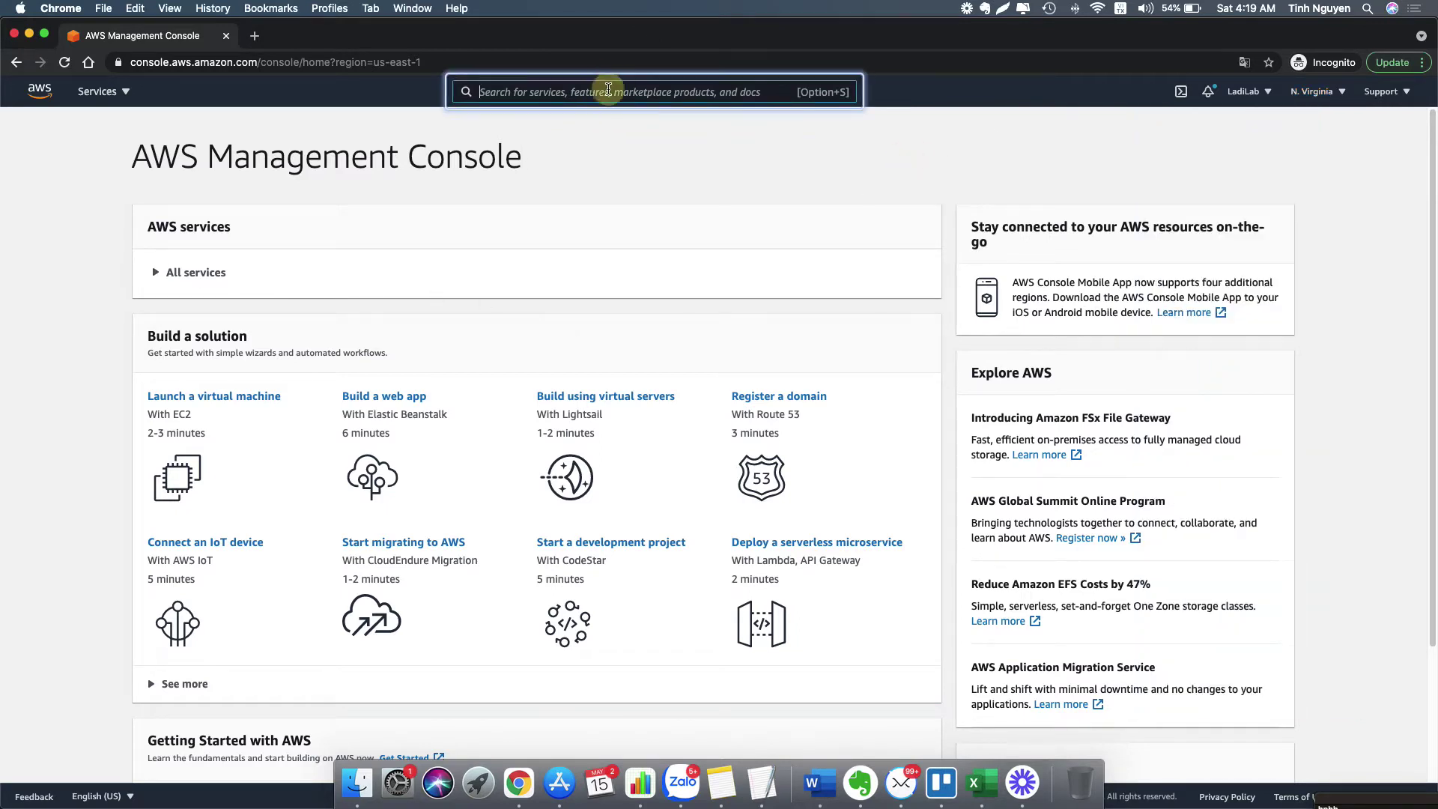
{"action": "type", "text": "email s"}
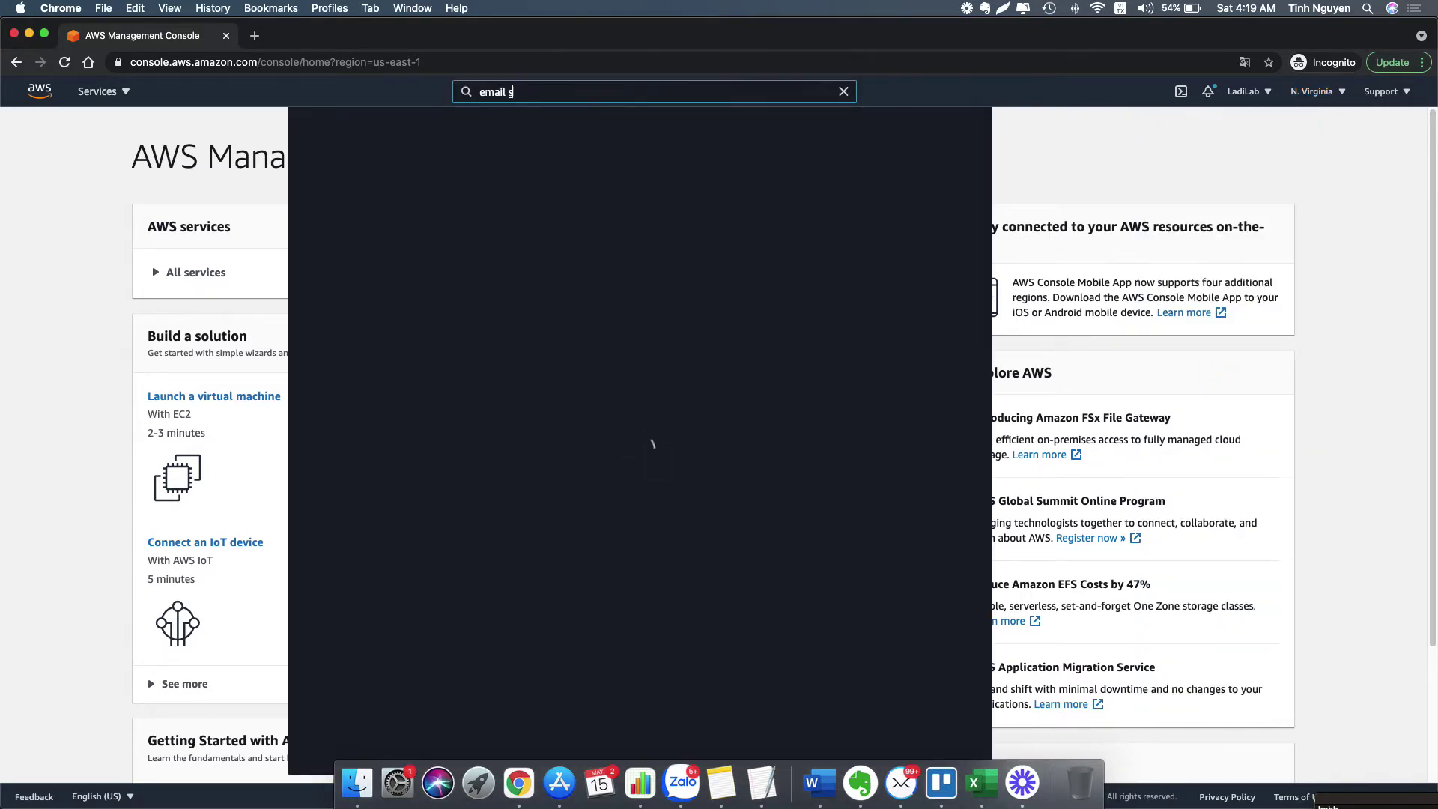
{"action": "type", "text": "ervice"}
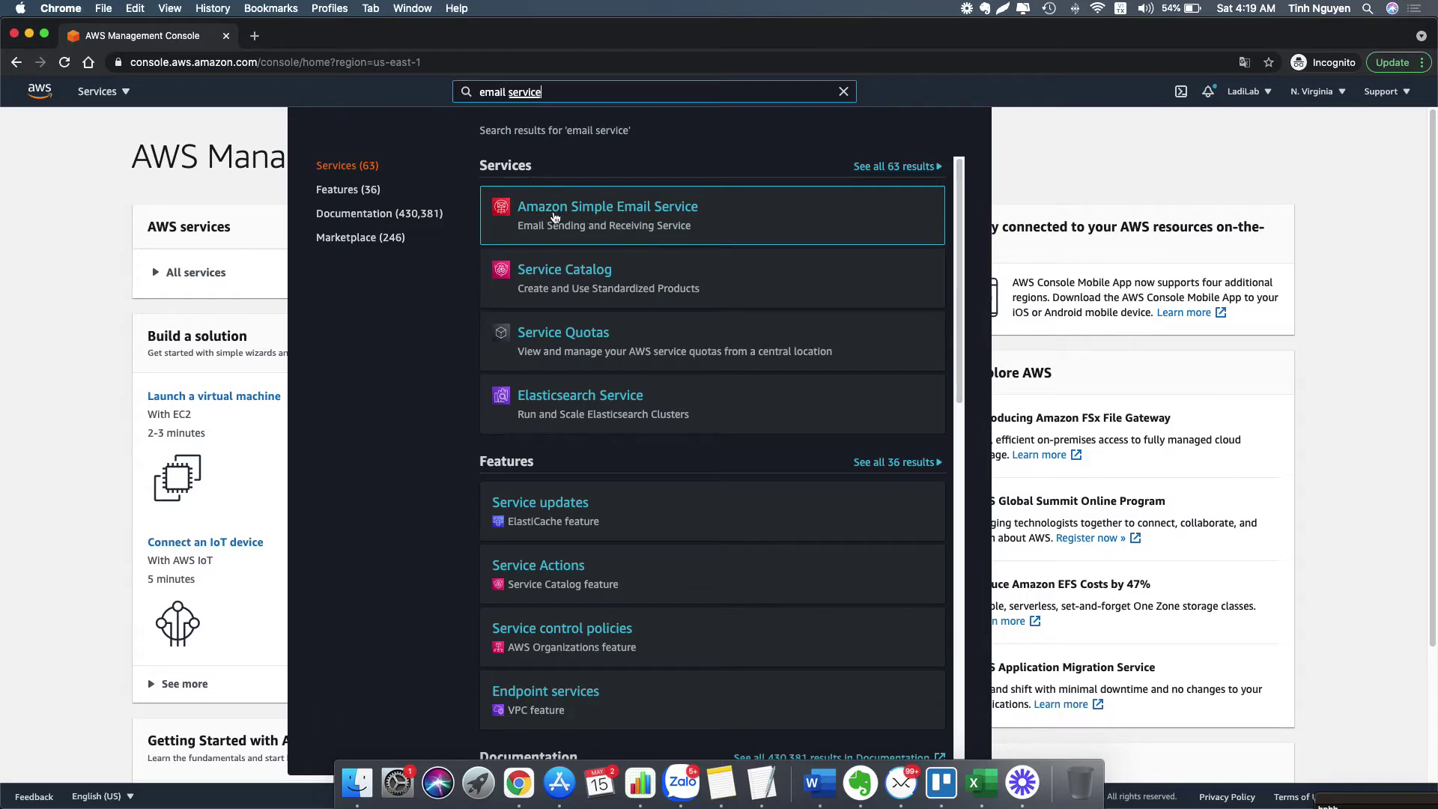
{"action": "left_click", "coordinate": [563, 213]}
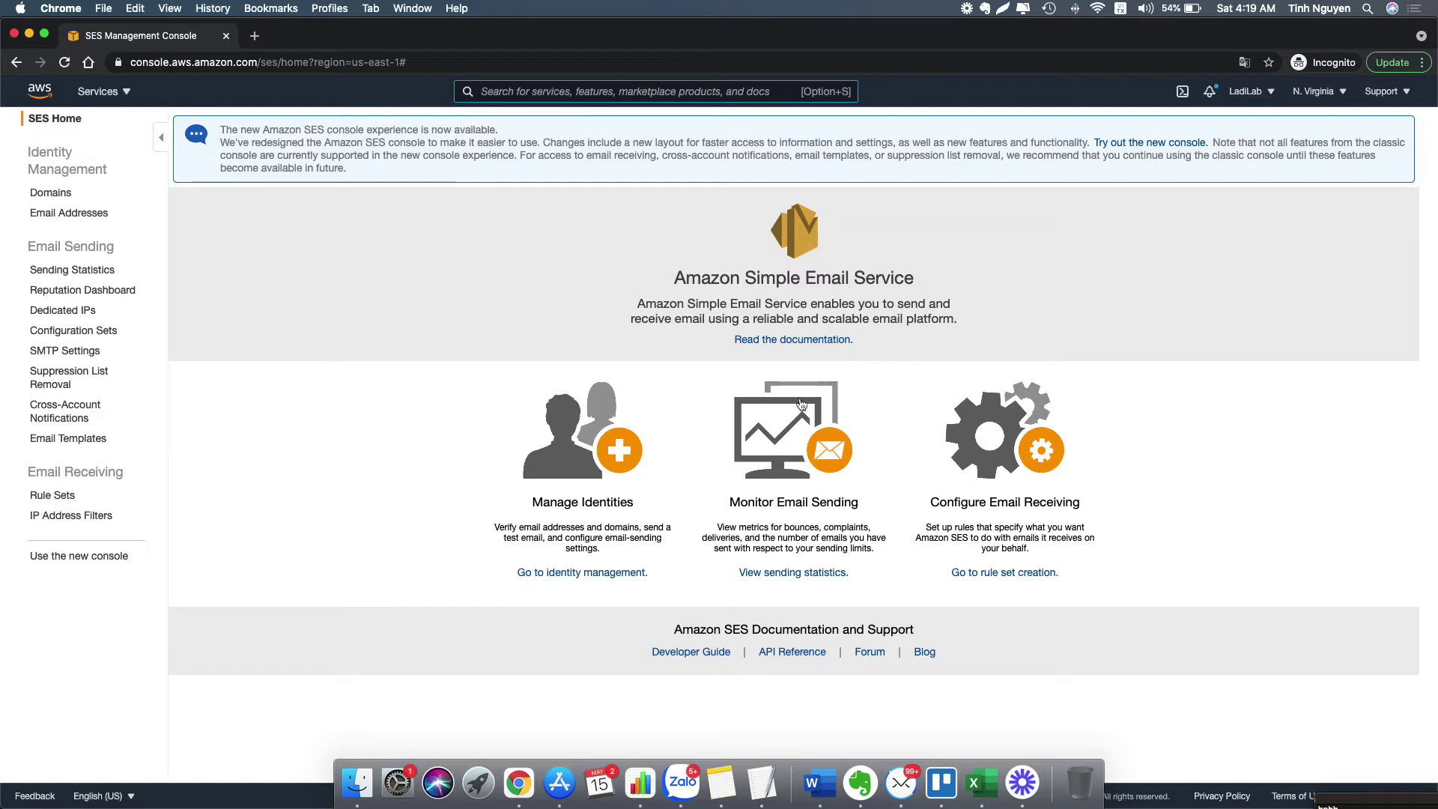
- Submit the sender address for verification from the SES Email Addresses list
{"action": "left_click_drag", "start_coordinate": [675, 280], "coordinate": [970, 321]}
{"action": "left_click", "coordinate": [969, 321]}
{"action": "left_click", "coordinate": [71, 214]}
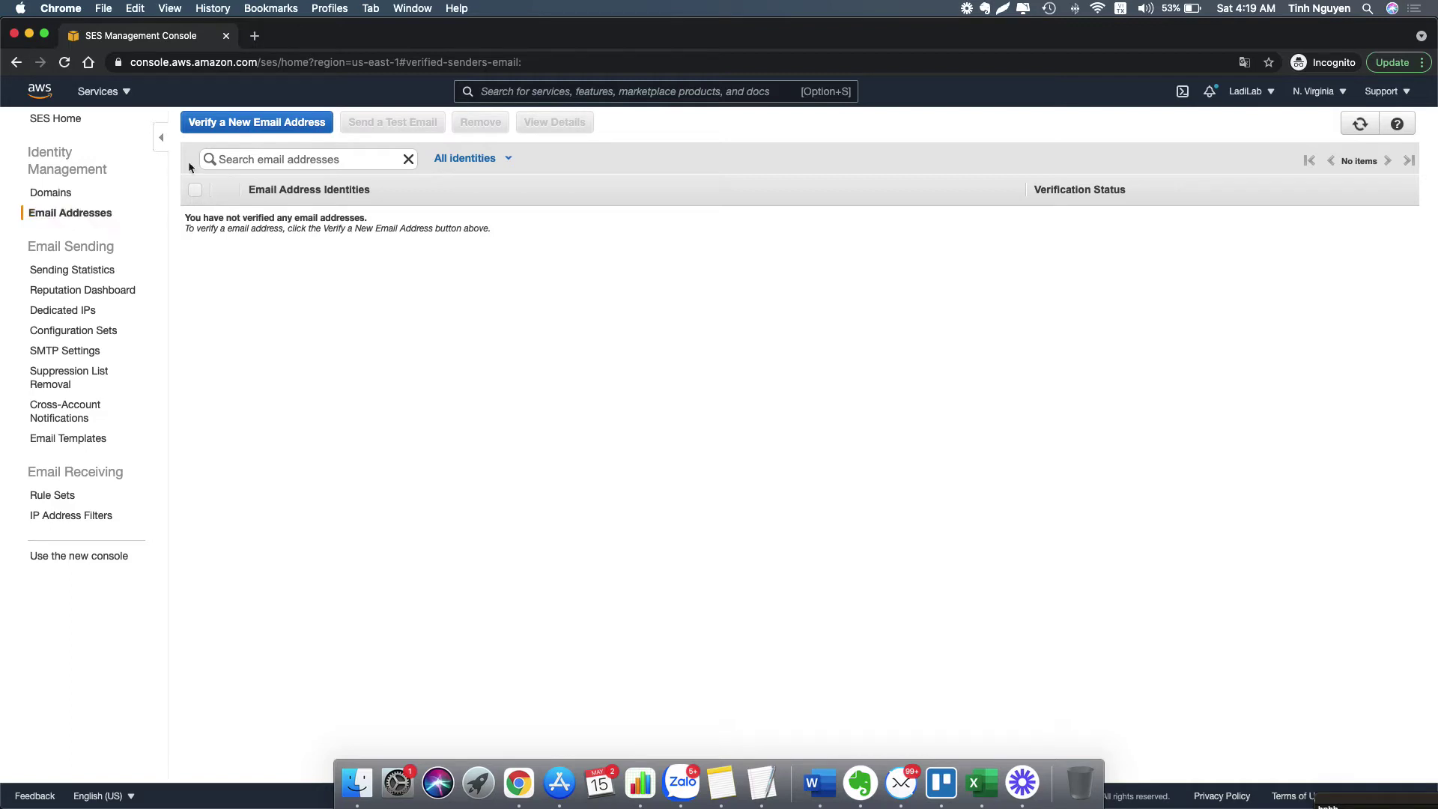
{"action": "left_click", "coordinate": [240, 123]}
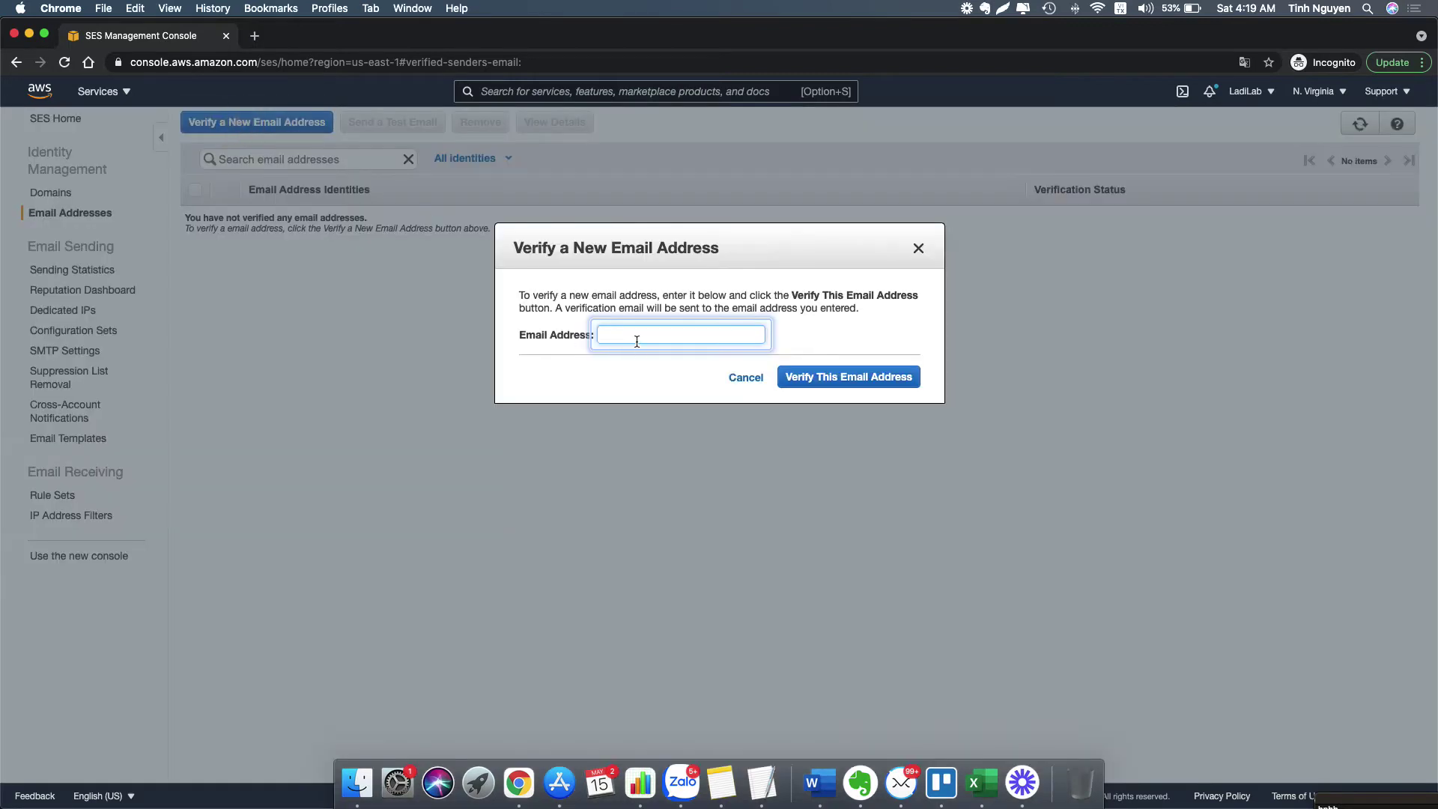
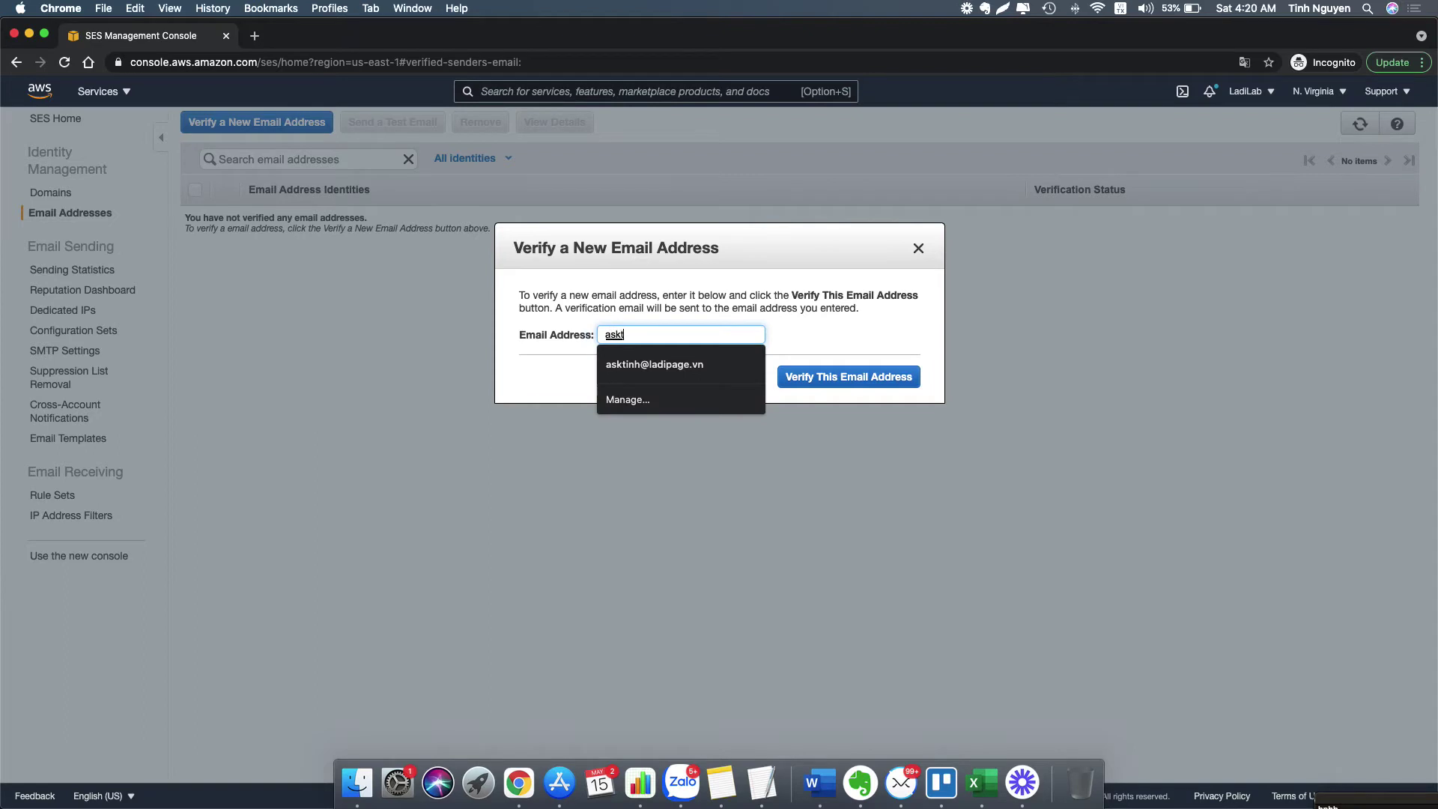
{"action": "left_click", "coordinate": [662, 365]}
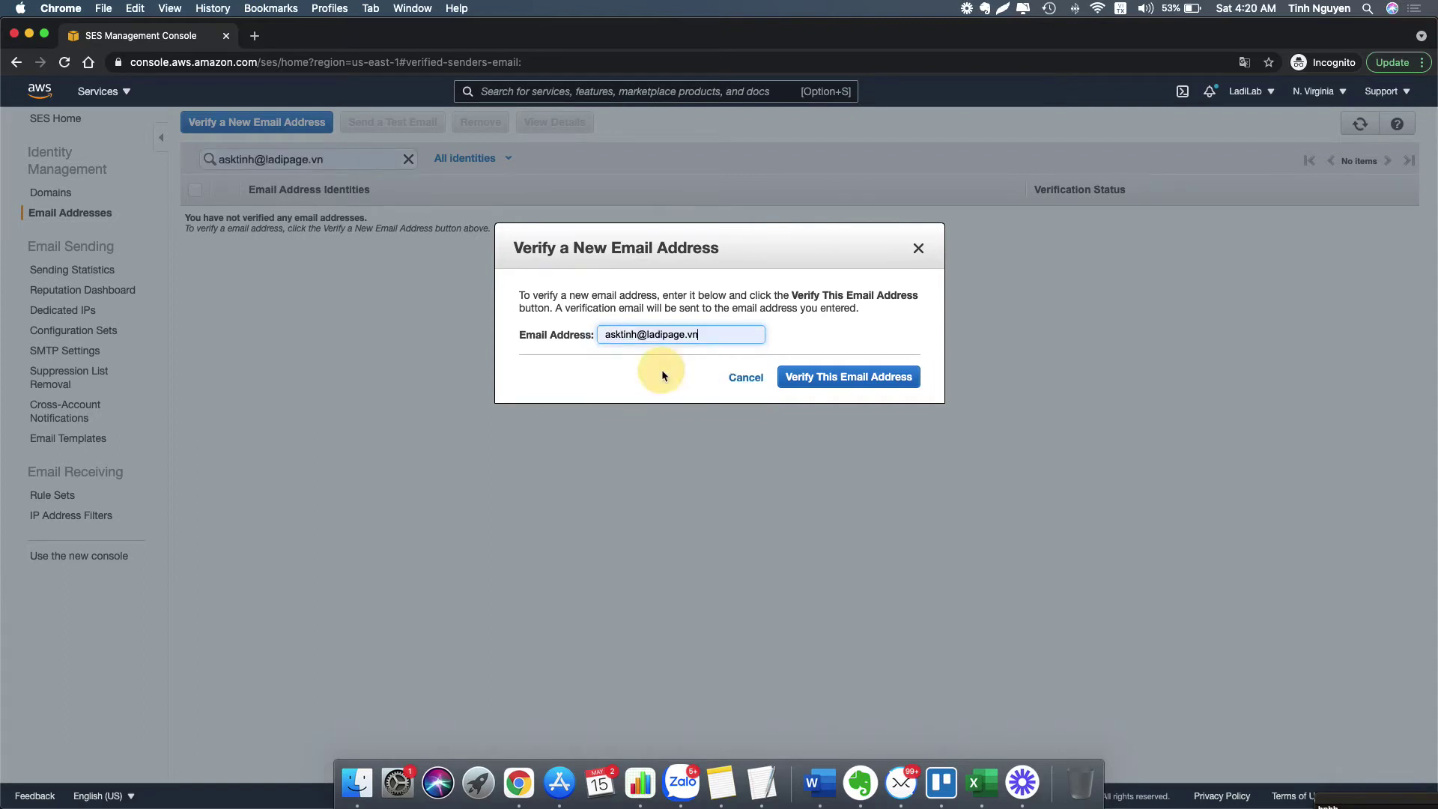
{"action": "left_click", "coordinate": [821, 374]}
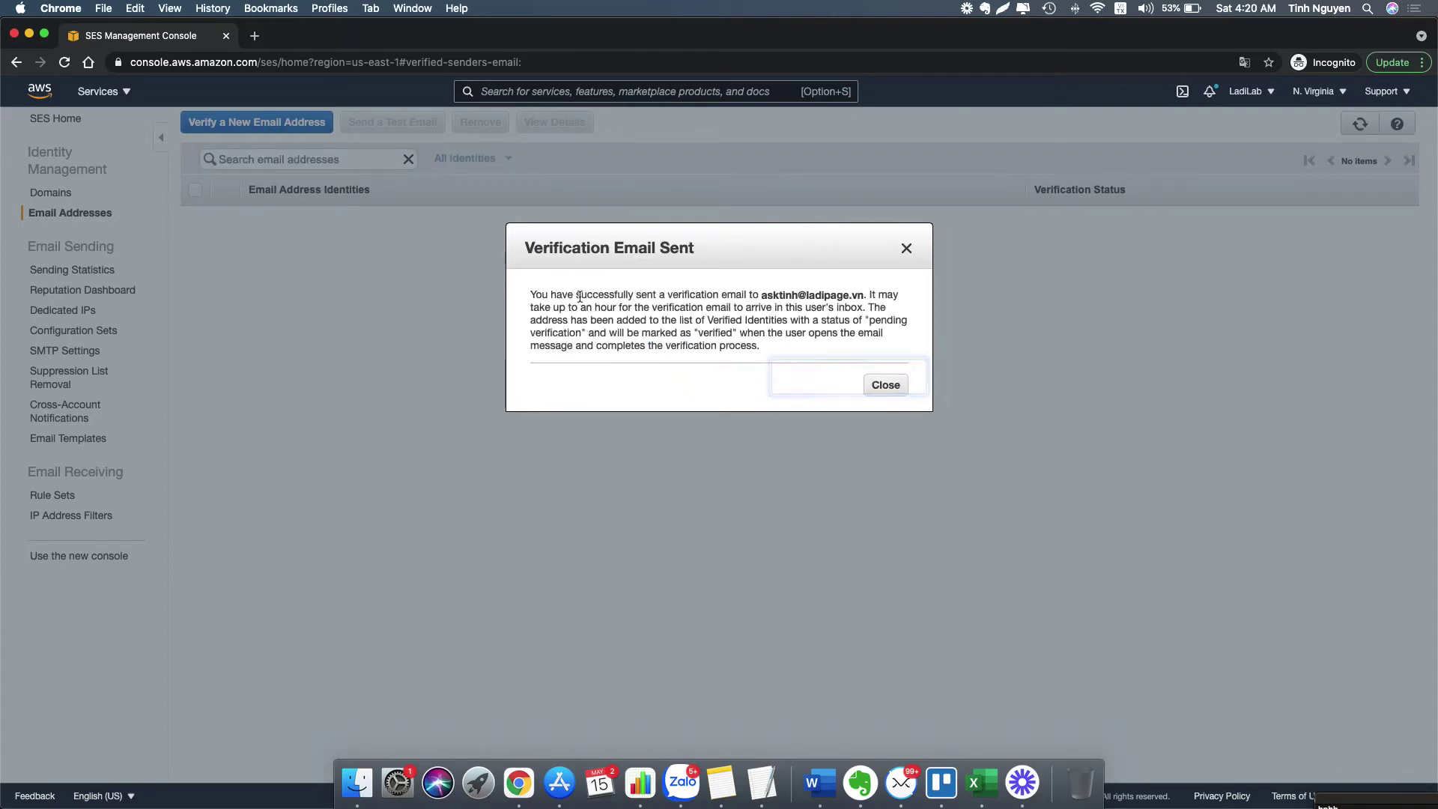
- Load Gmail in a new tab and dismiss the SES verification-sent notice
{"action": "left_click", "coordinate": [255, 36]}
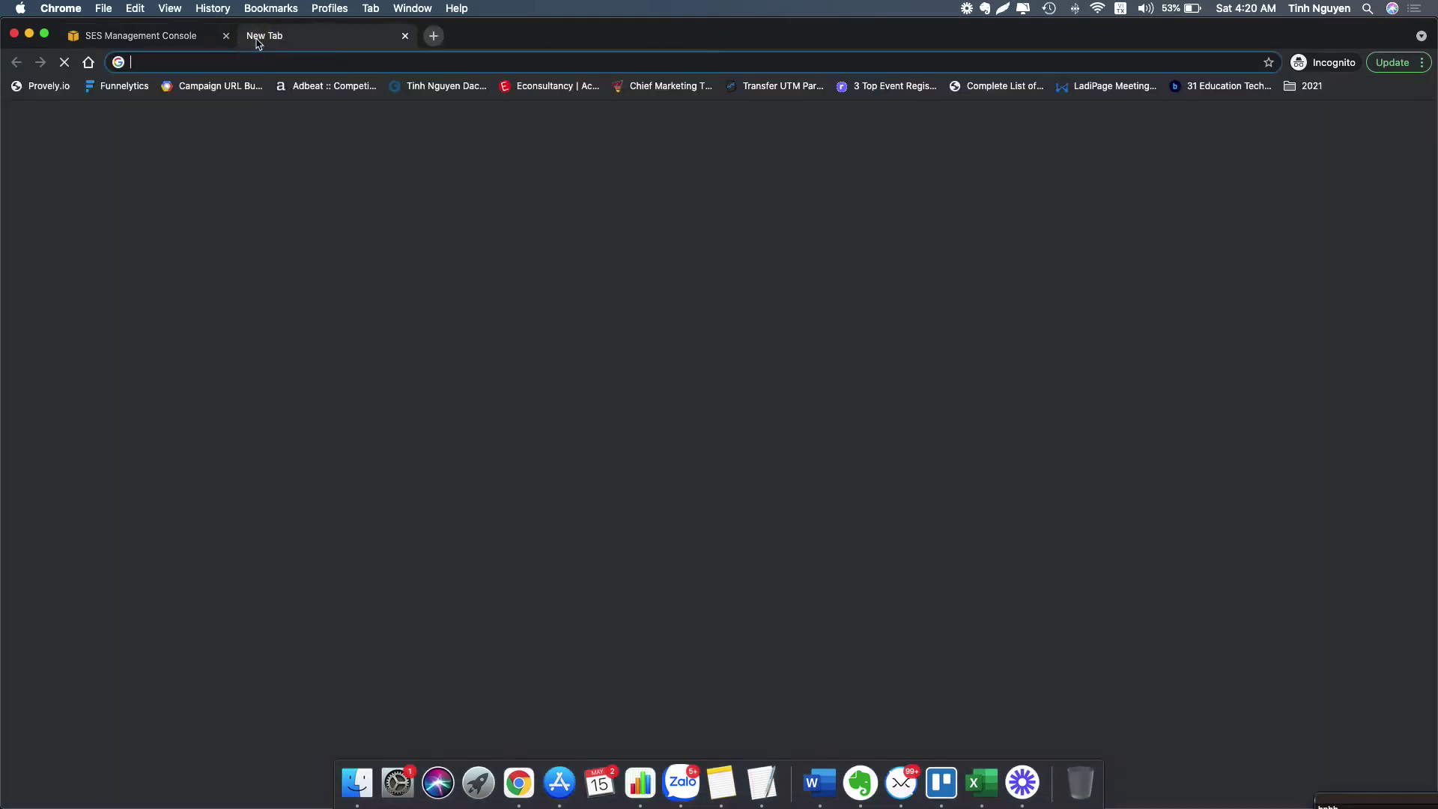
{"action": "type", "text": "gmail.com"}
{"action": "key", "text": "Return"}
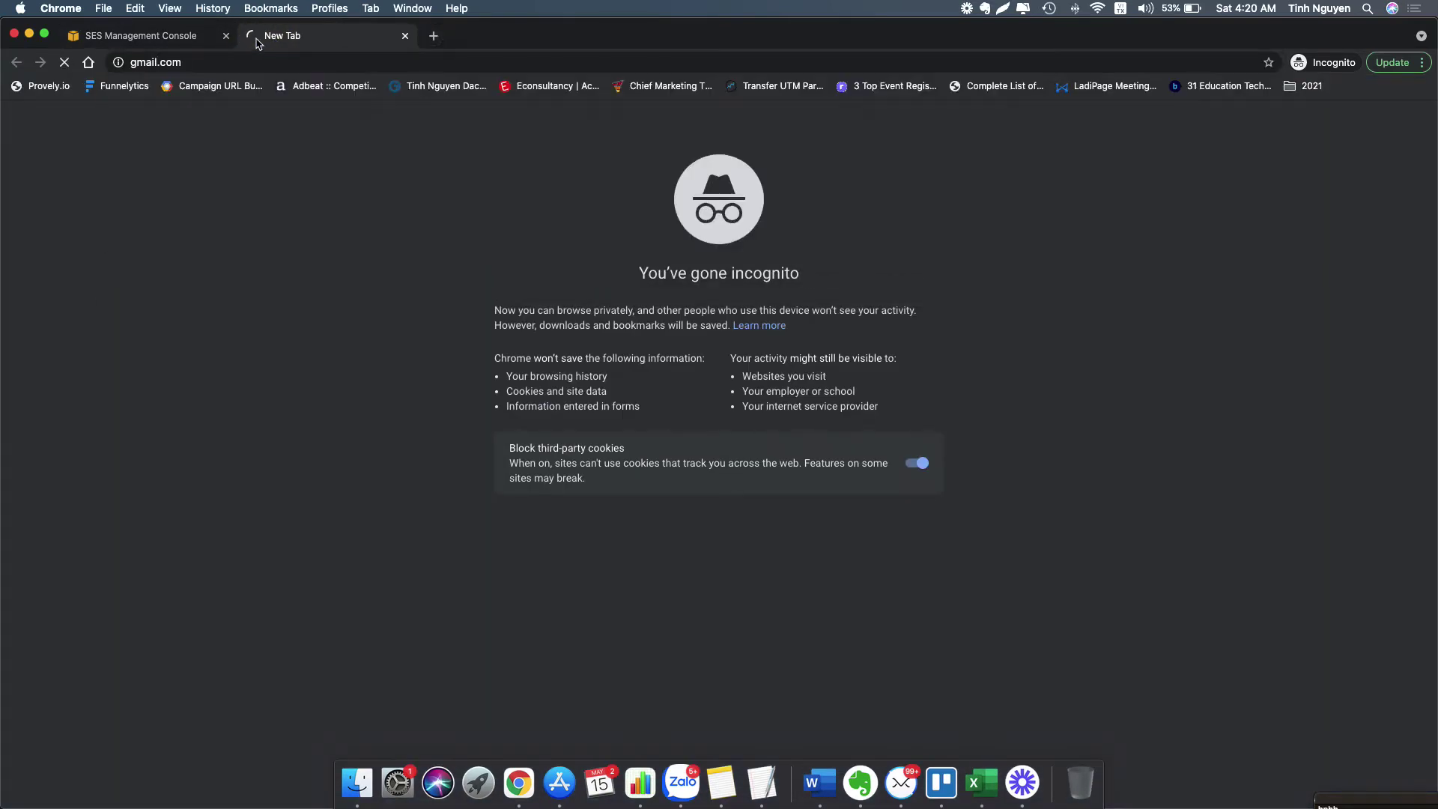
{"action": "left_click", "coordinate": [170, 33]}
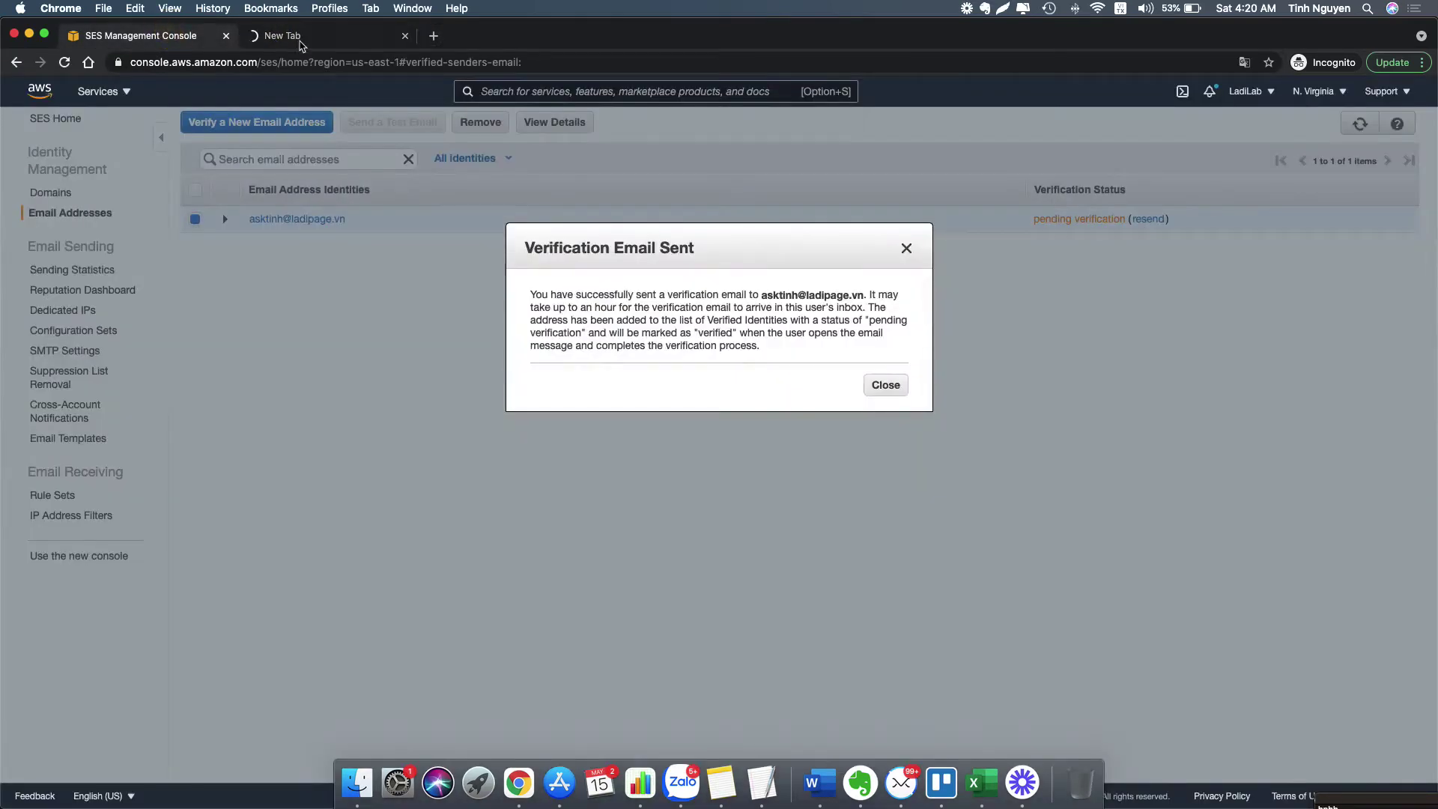
{"action": "left_click", "coordinate": [886, 385]}
- Sign in to Gmail with the saved company address and its password
{"action": "left_click", "coordinate": [320, 34]}
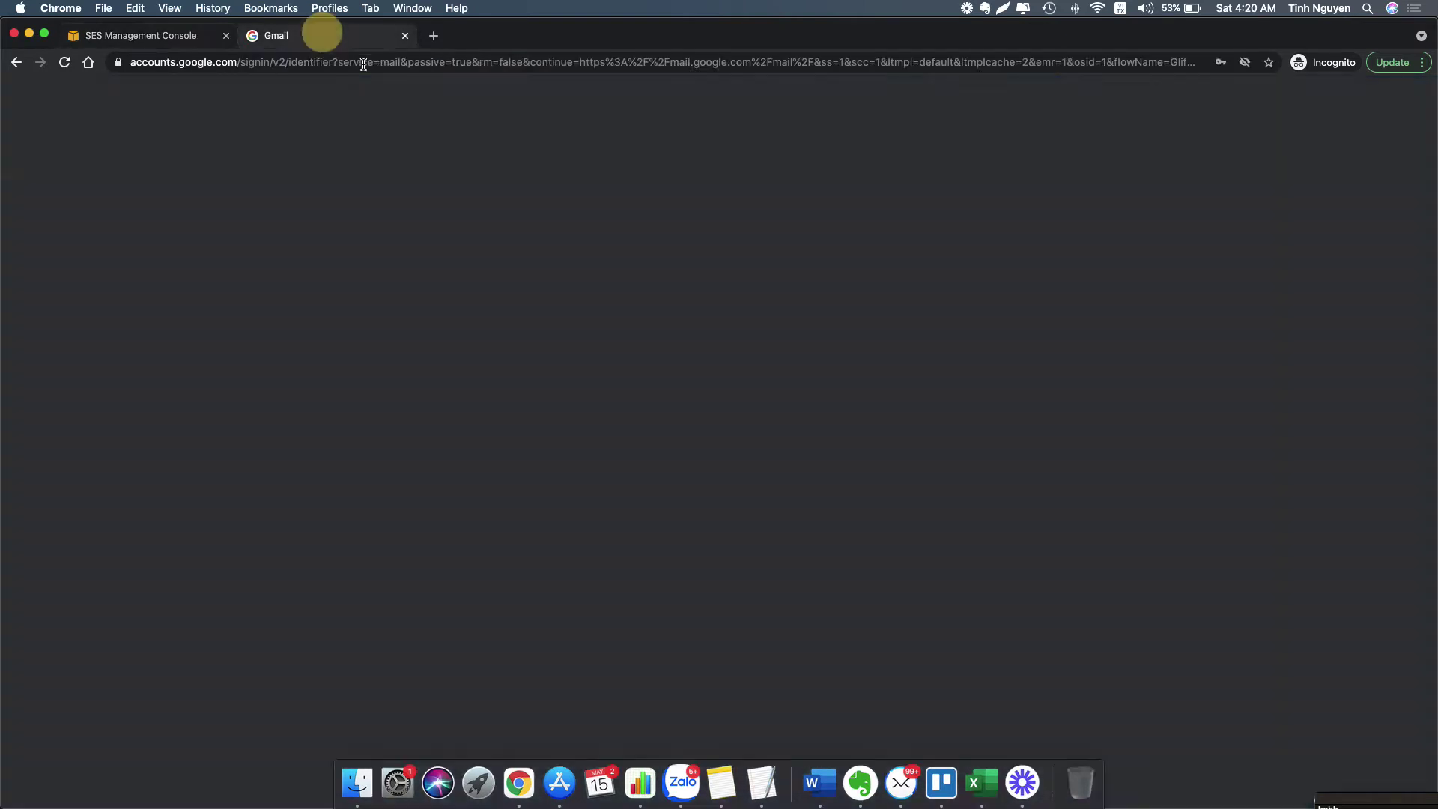
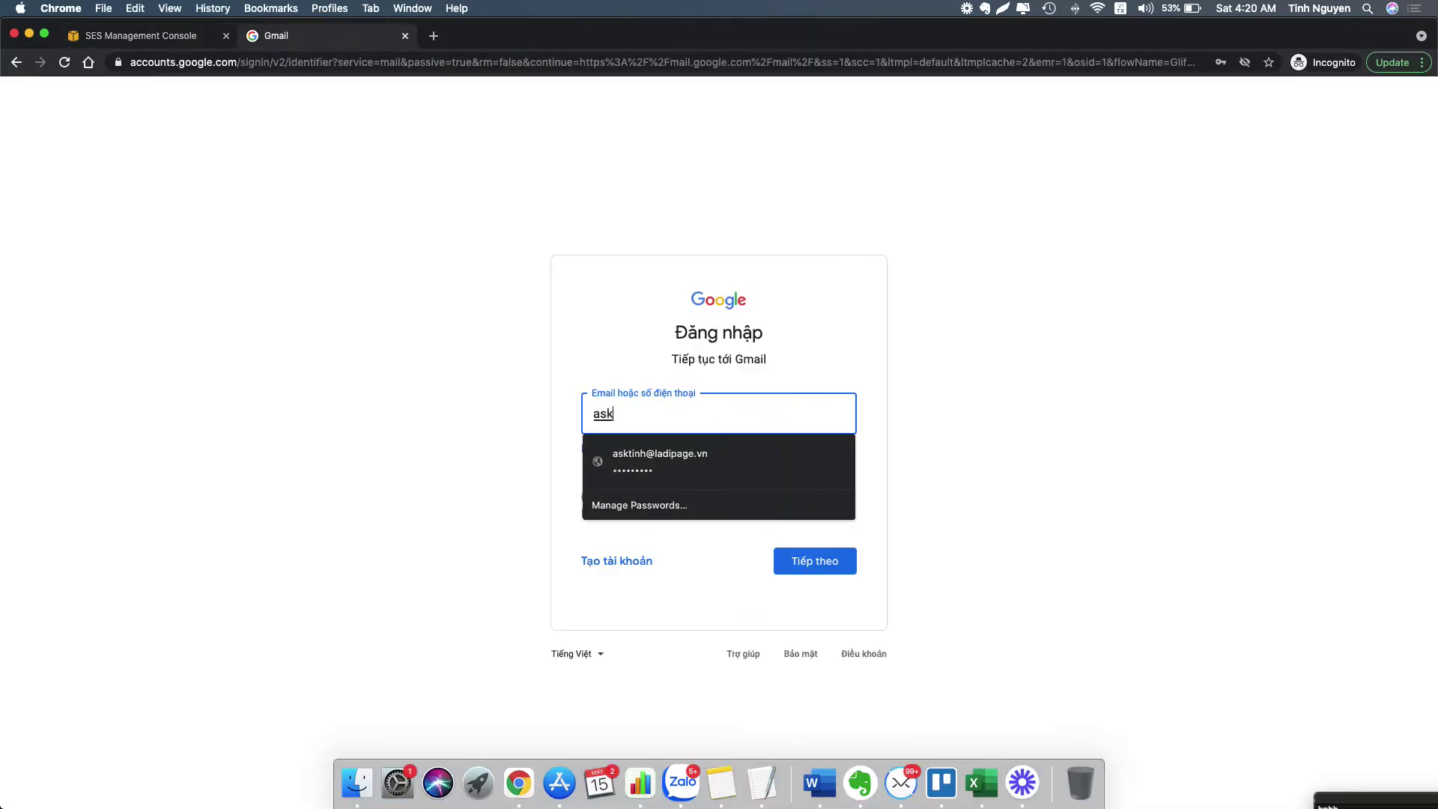
{"action": "left_click", "coordinate": [753, 450]}
{"action": "left_click", "coordinate": [819, 560]}
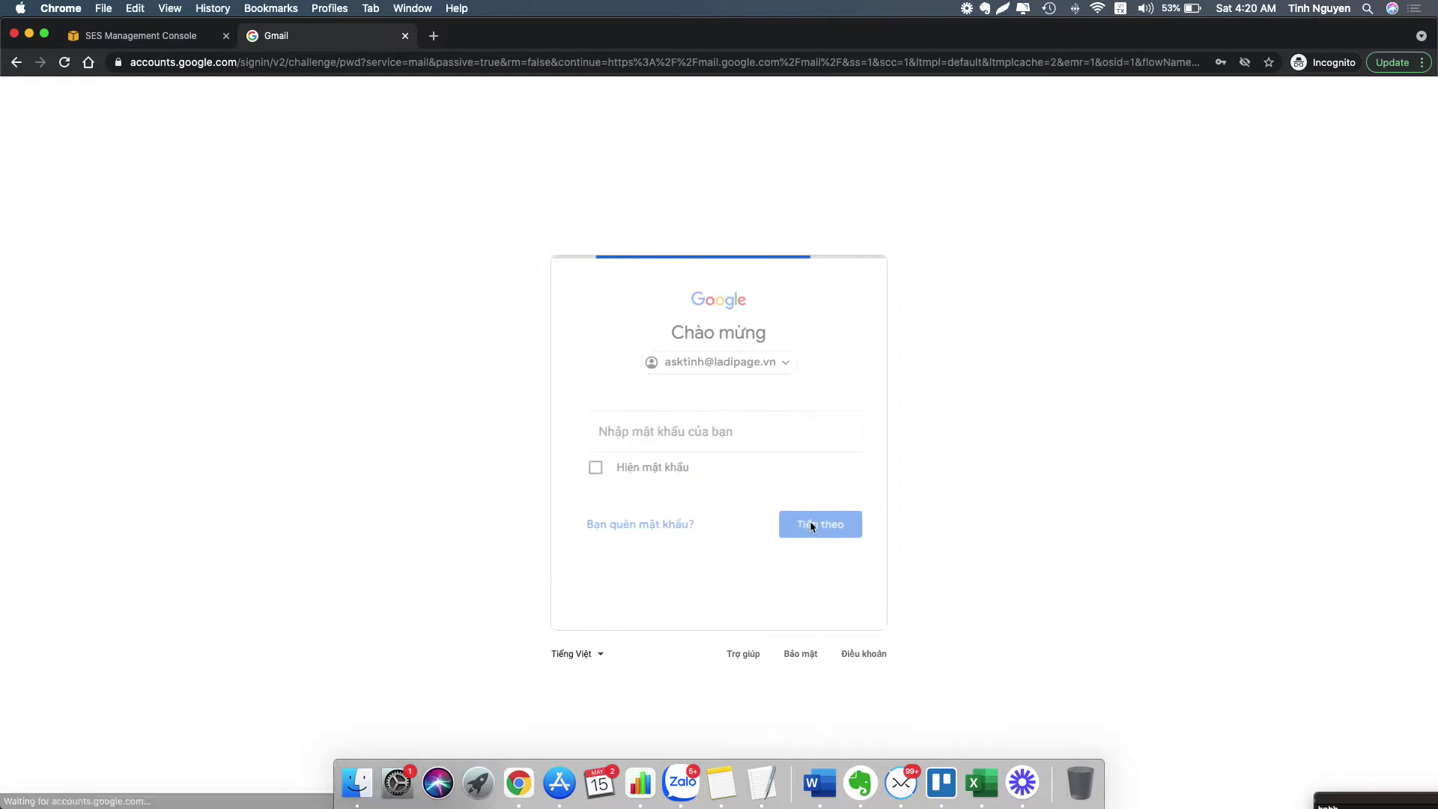
{"action": "left_click", "coordinate": [801, 529]}
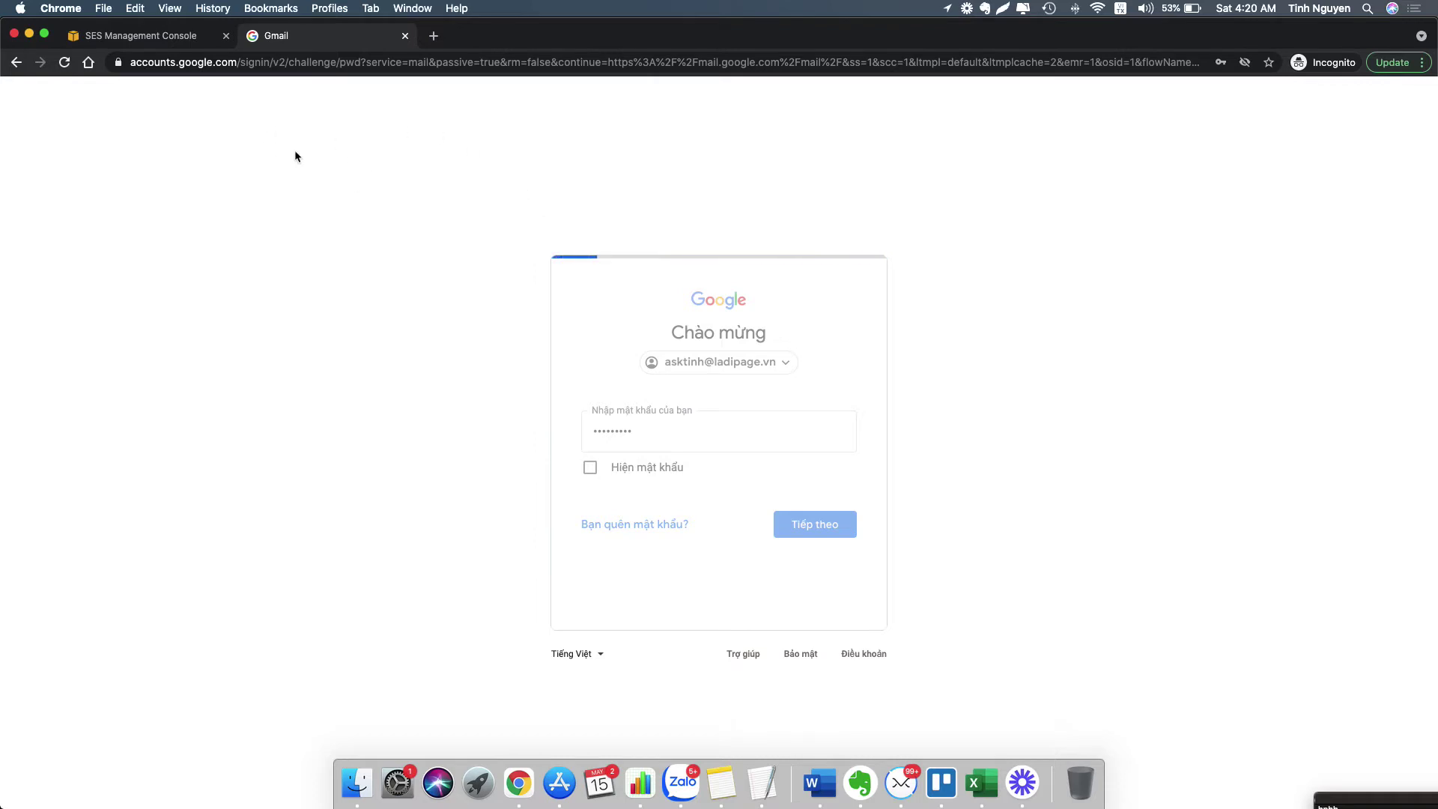
{"action": "left_click", "coordinate": [188, 47]}
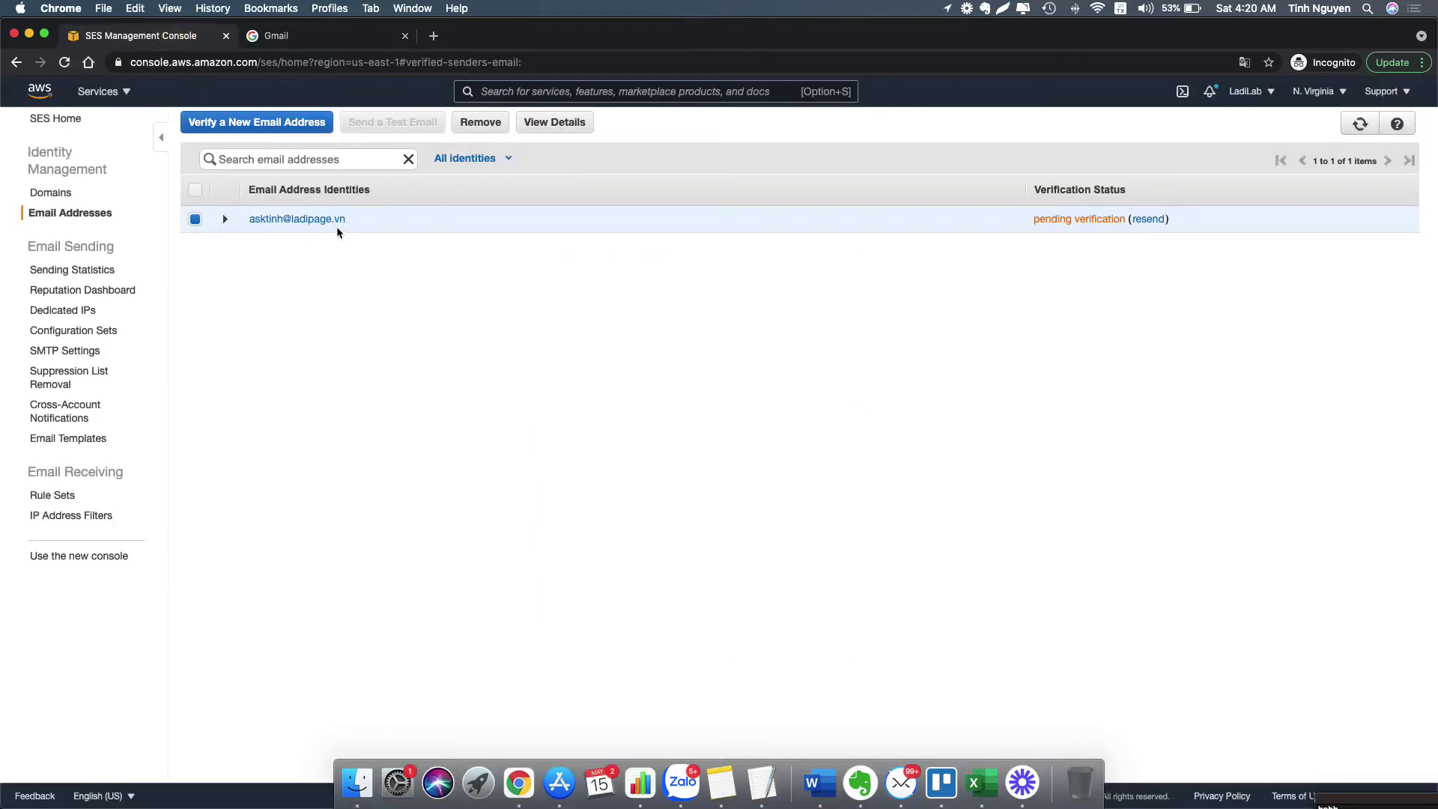
{"action": "left_click", "coordinate": [310, 35]}
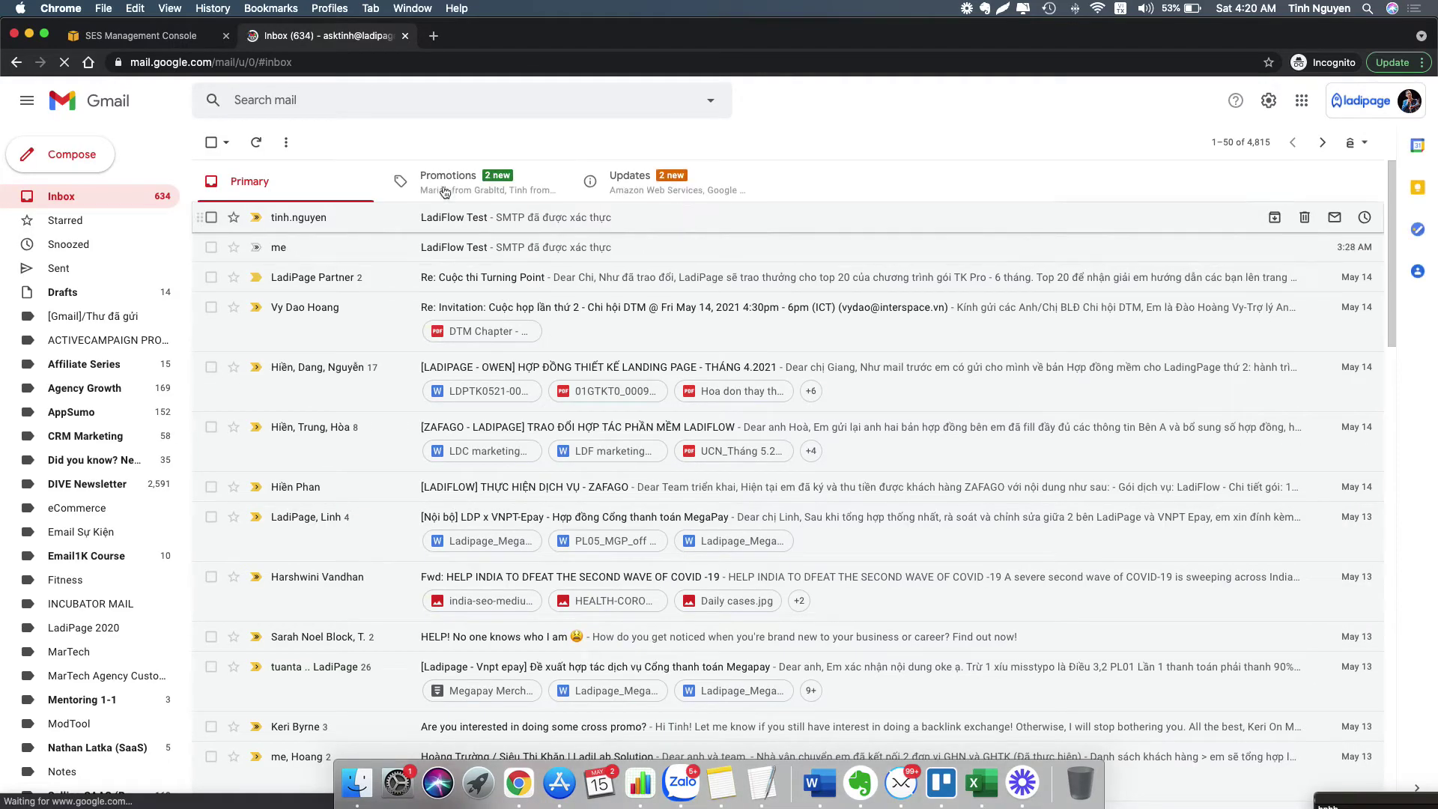
- Open the Amazon Web Services verification email under Updates and follow its confirmation link
{"action": "left_click", "coordinate": [499, 177]}
{"action": "left_click", "coordinate": [644, 180]}
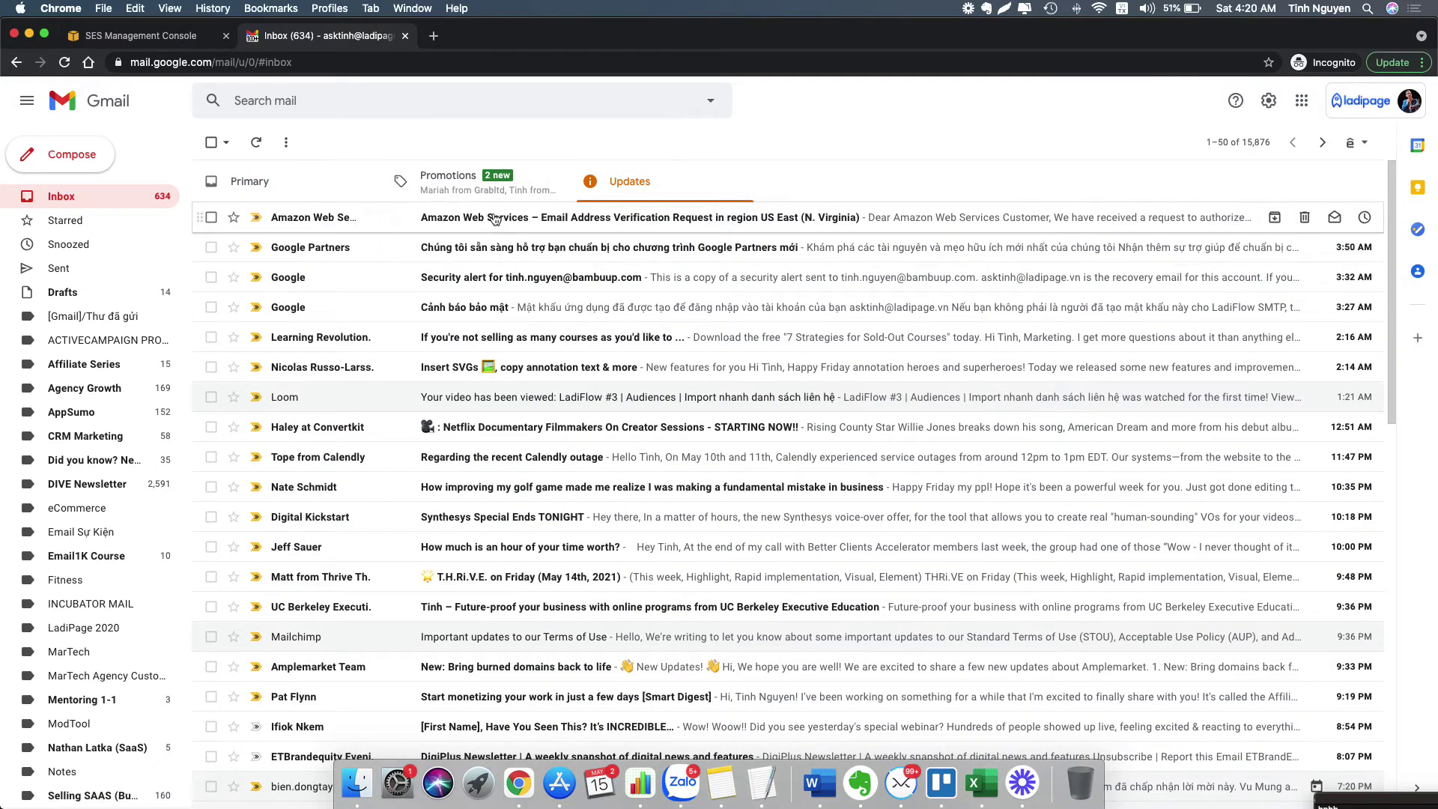
{"action": "left_click", "coordinate": [511, 226]}
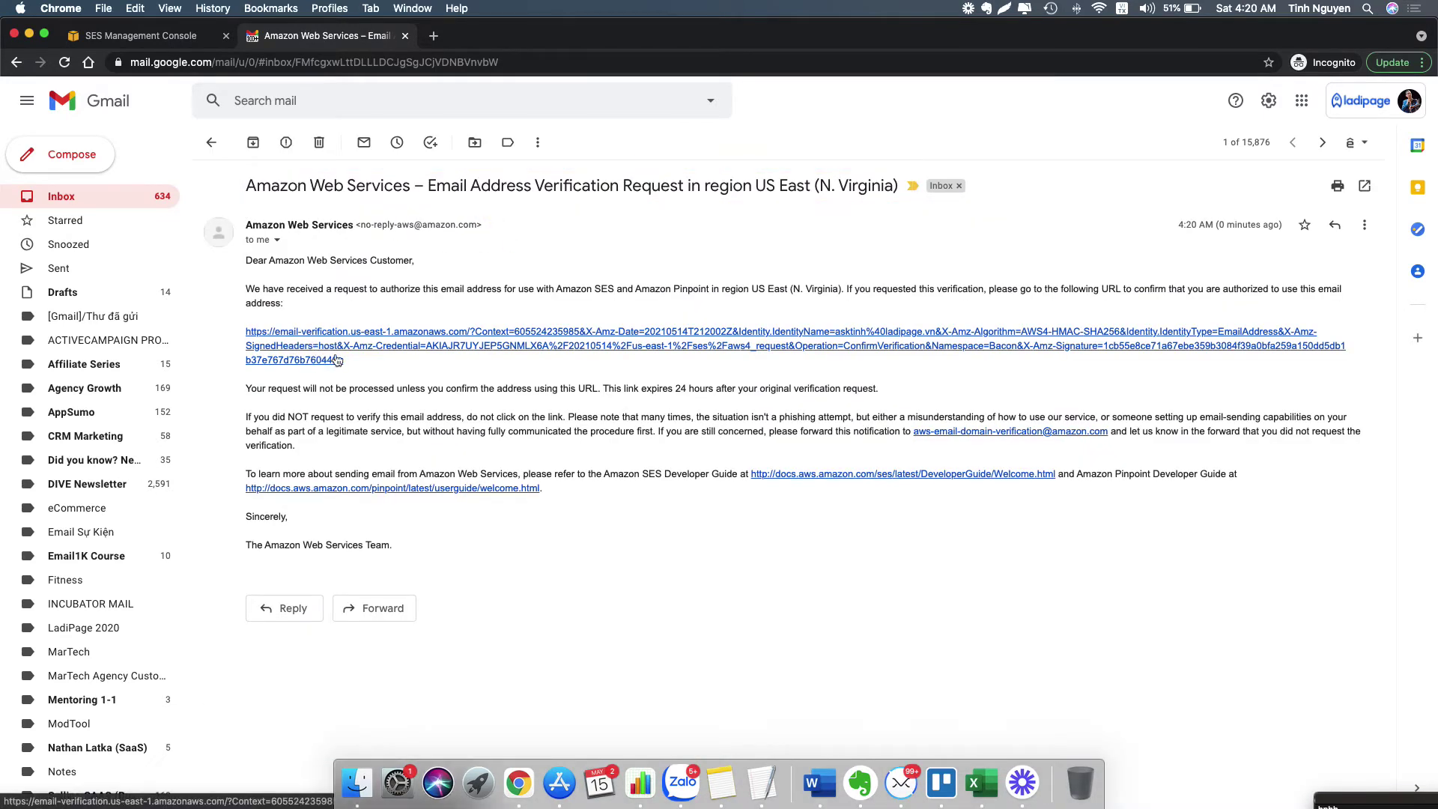
{"action": "left_click", "coordinate": [335, 352]}
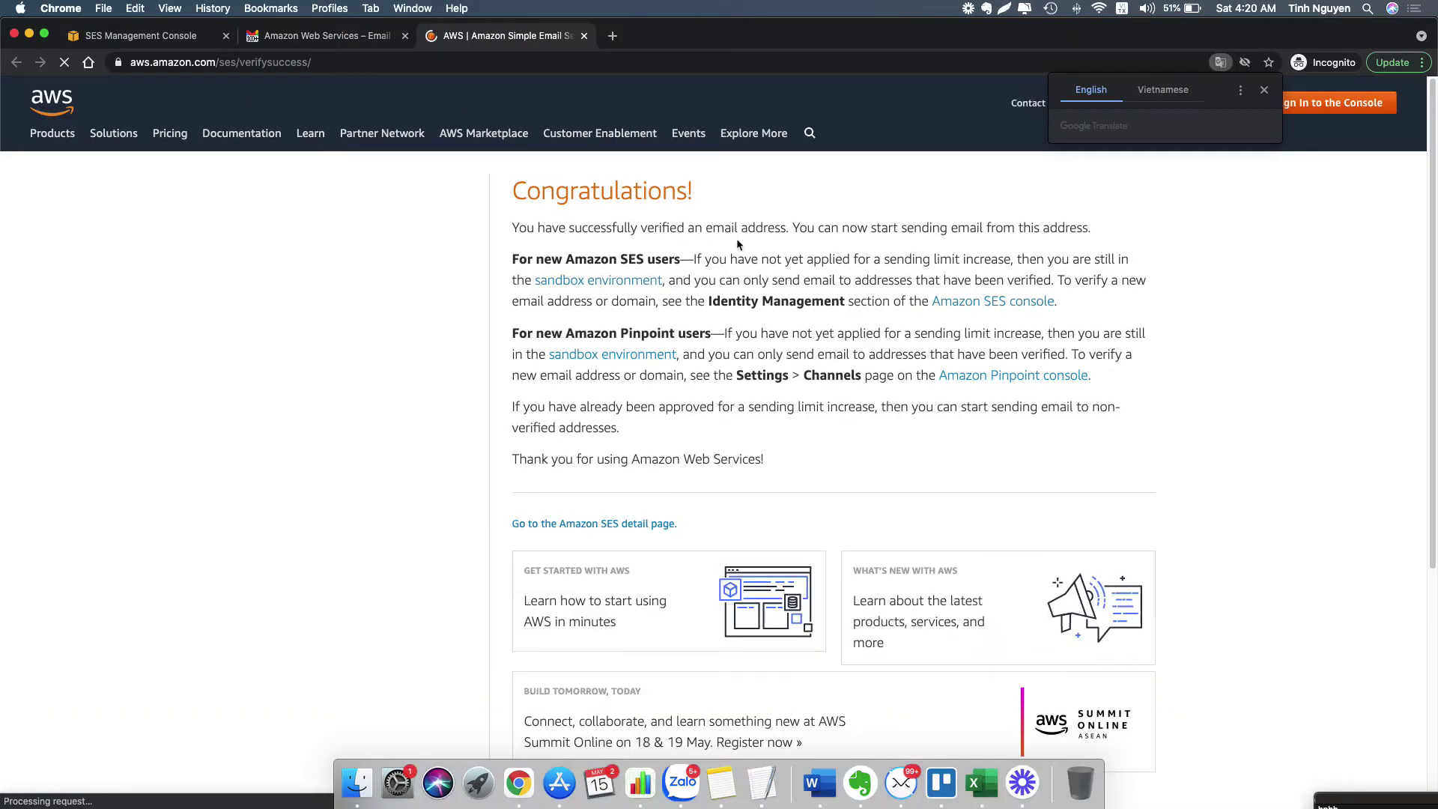
- Return to the SES console tab and reload the email address list
{"action": "left_click_drag", "start_coordinate": [818, 228], "coordinate": [1070, 226]}
{"action": "left_click", "coordinate": [941, 227]}
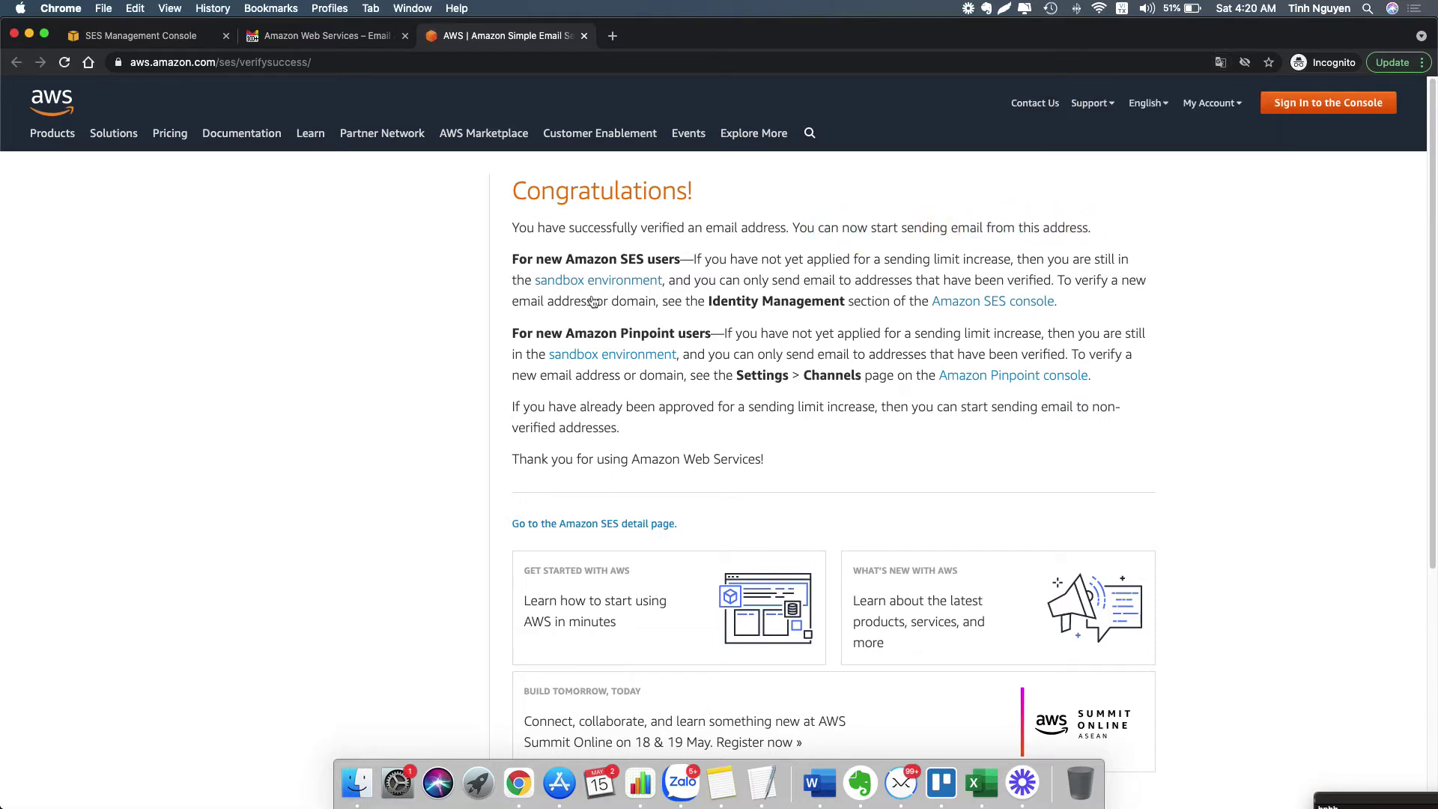
{"action": "left_click", "coordinate": [139, 38]}
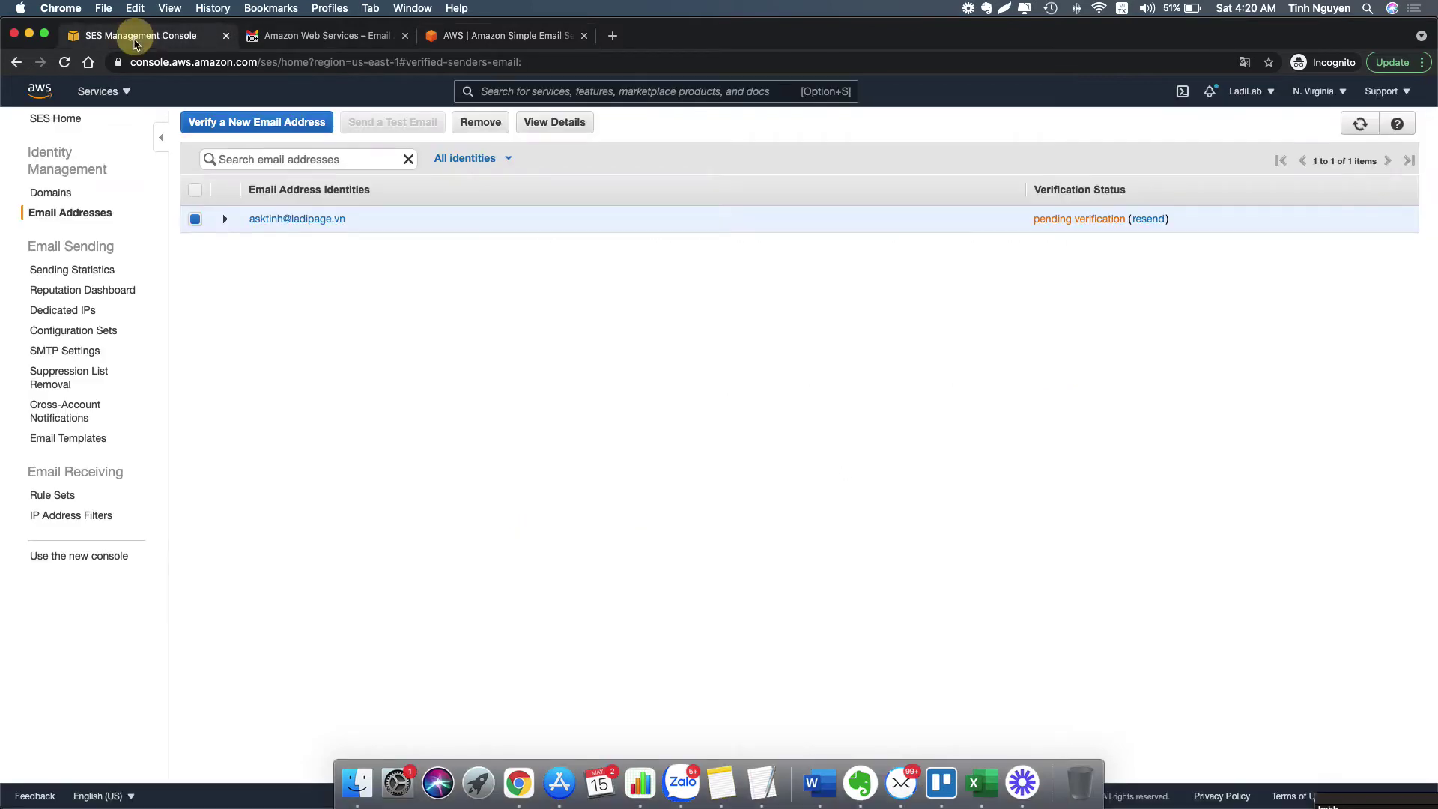
{"action": "left_click", "coordinate": [64, 63]}
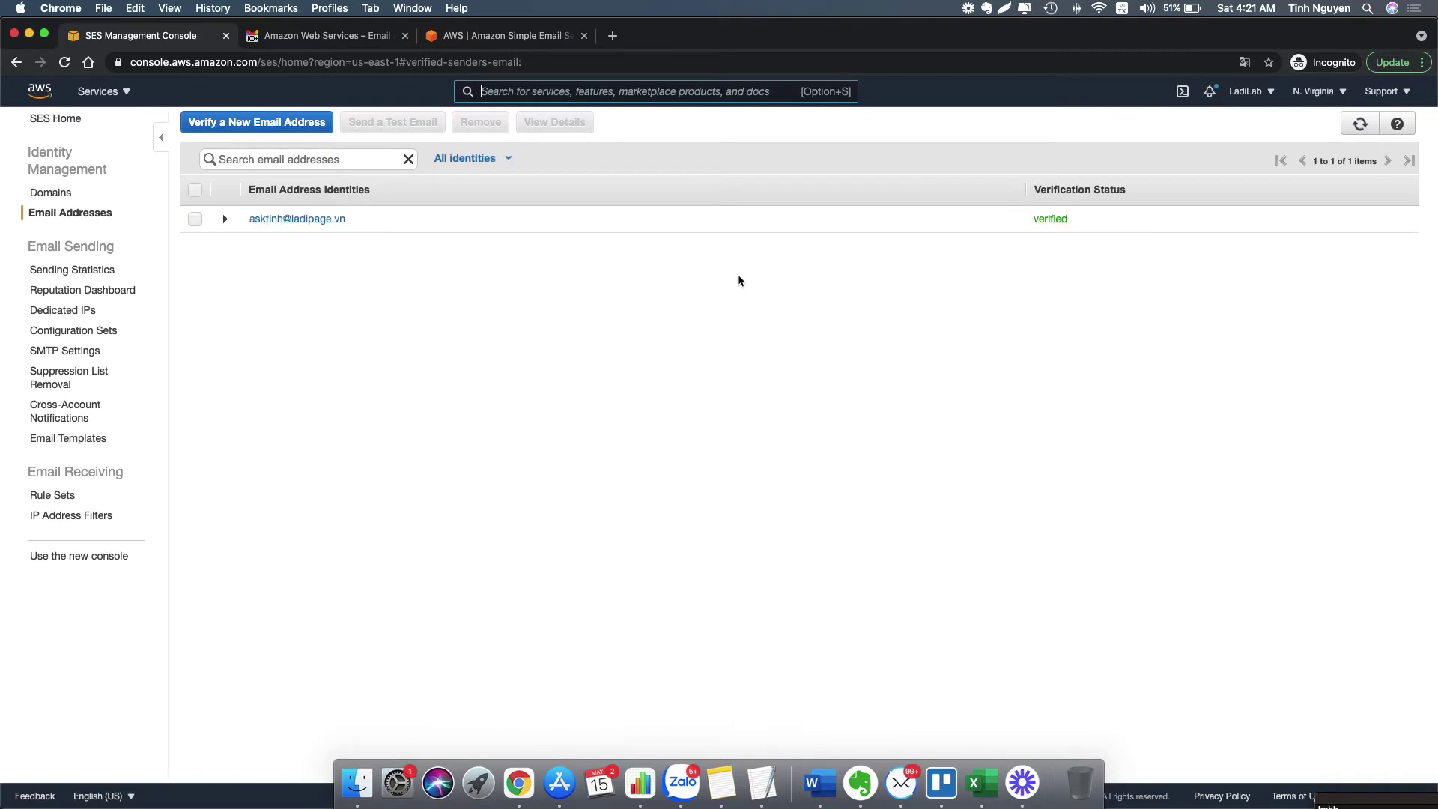
- Expand and collapse the verified sender address's details row
{"action": "left_click", "coordinate": [225, 219]}
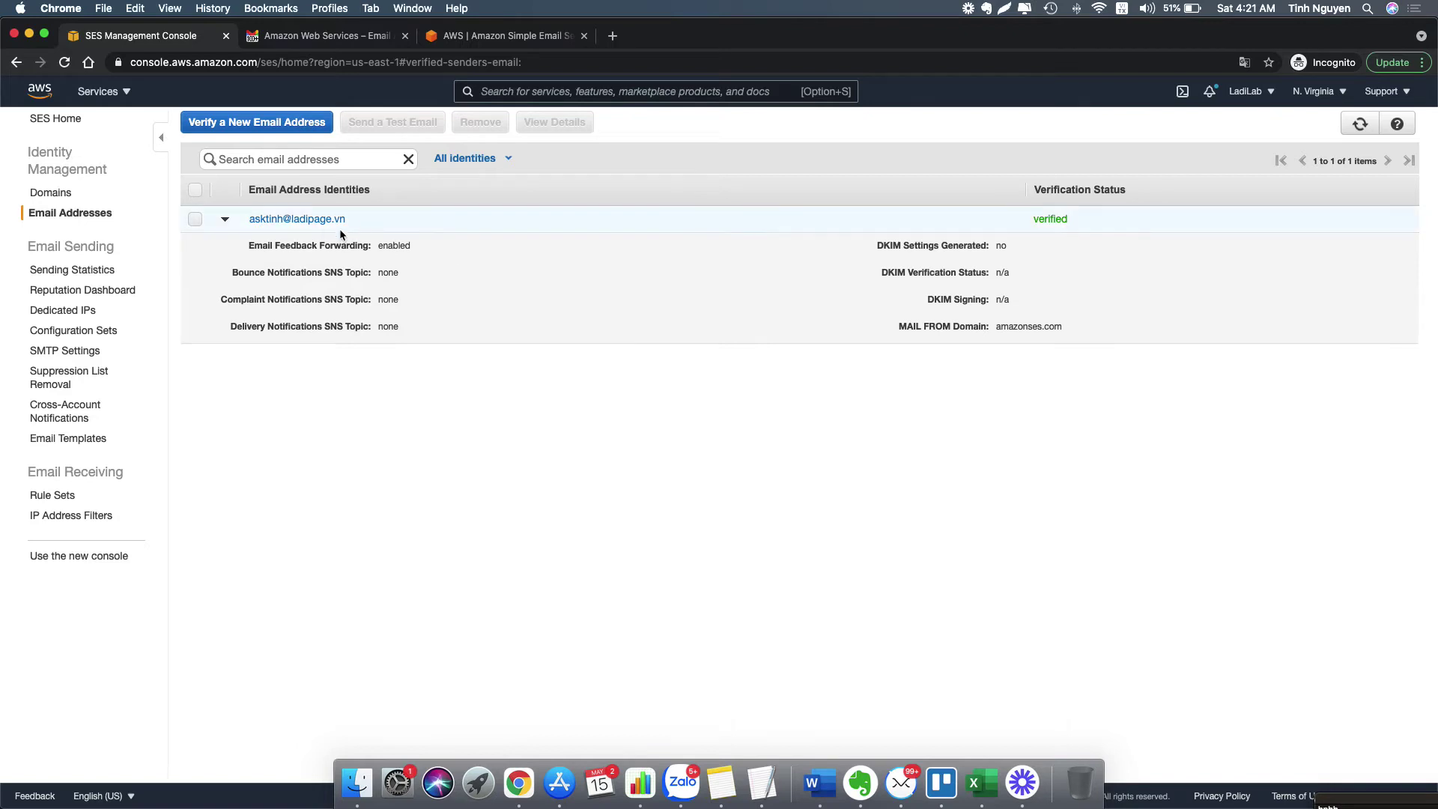
{"action": "left_click", "coordinate": [226, 218]}
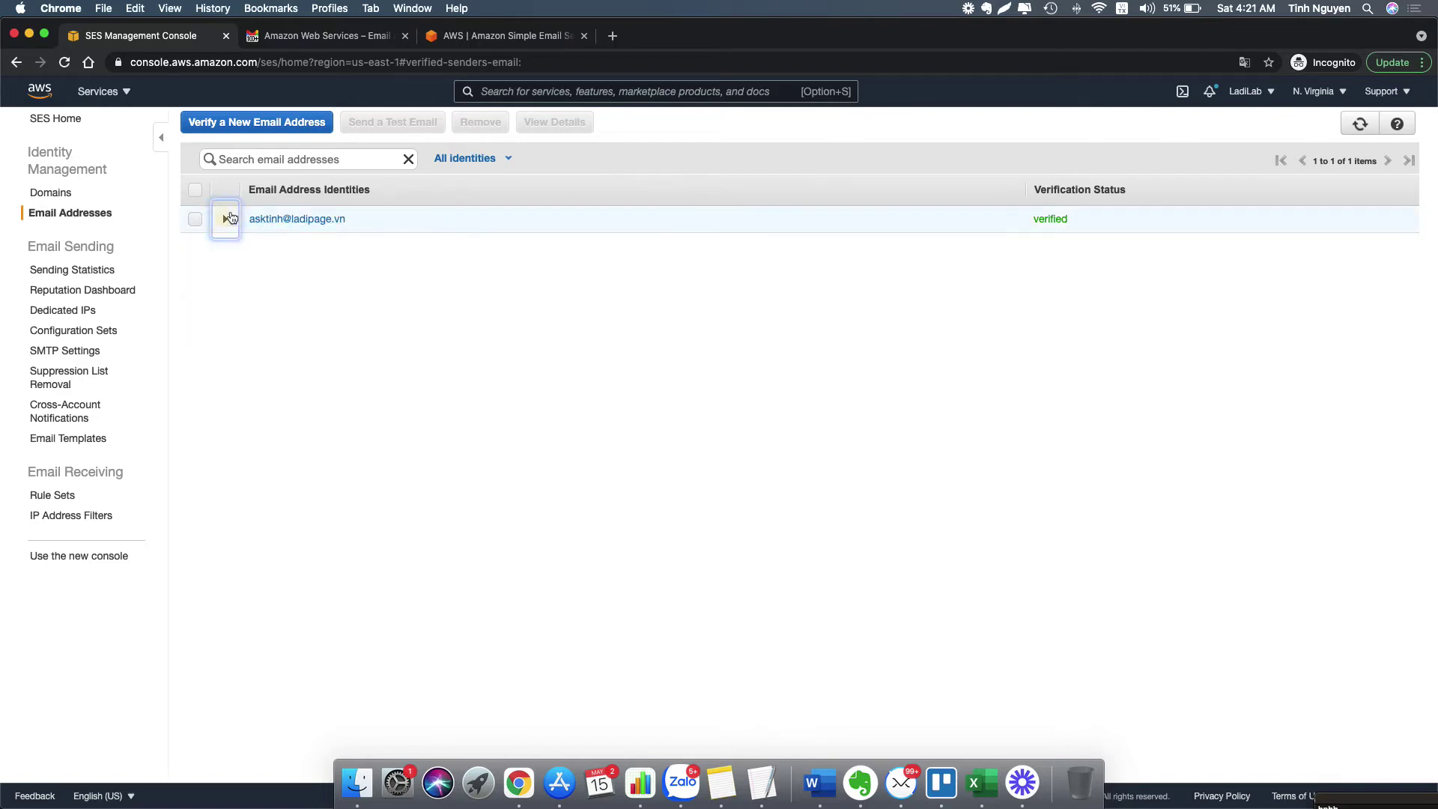
- Request verification for a second email address and close the sent notice
{"action": "left_click", "coordinate": [257, 122]}
{"action": "type", "text": "ceo@"}
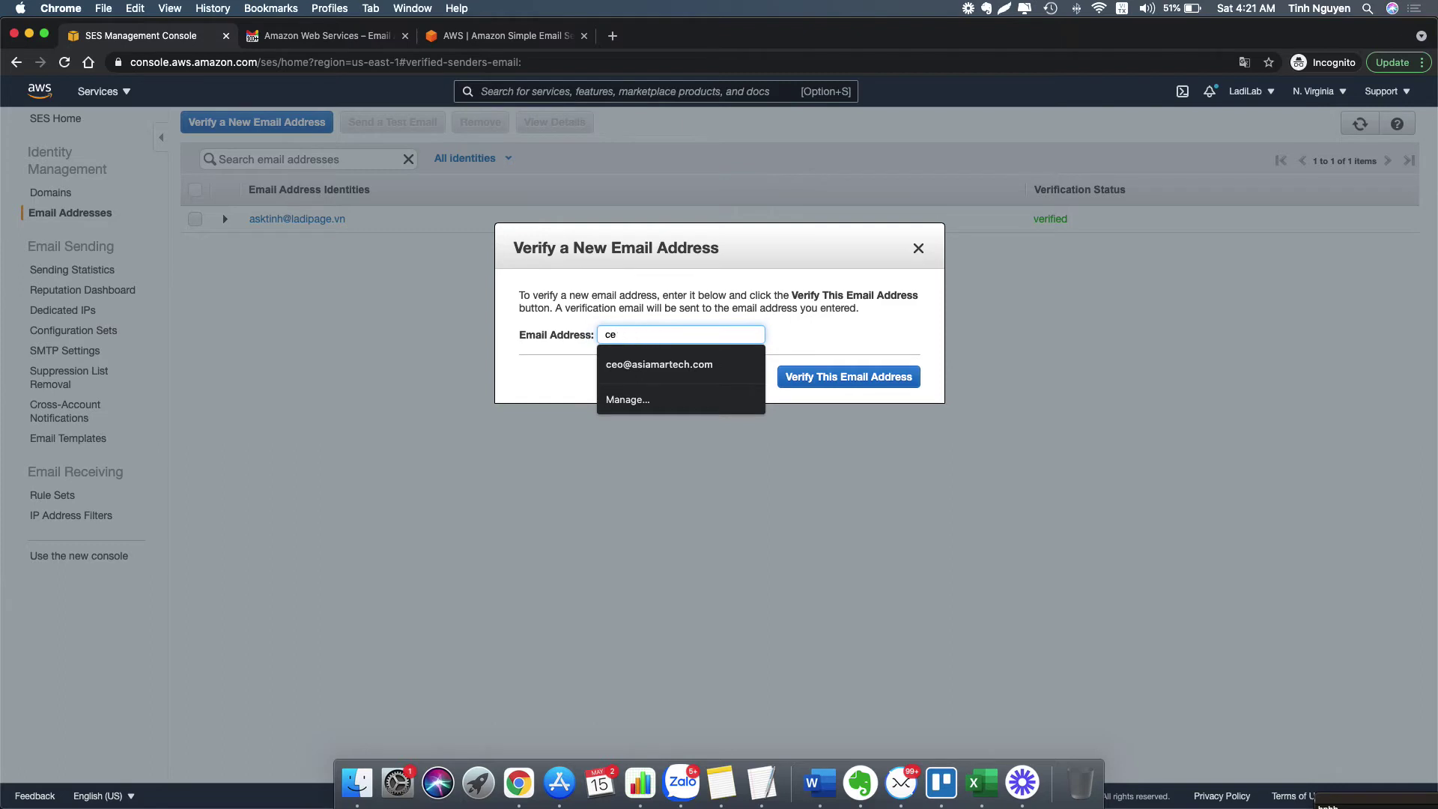
{"action": "key", "text": "BackSpace"}
{"action": "key", "text": "BackSpace"}
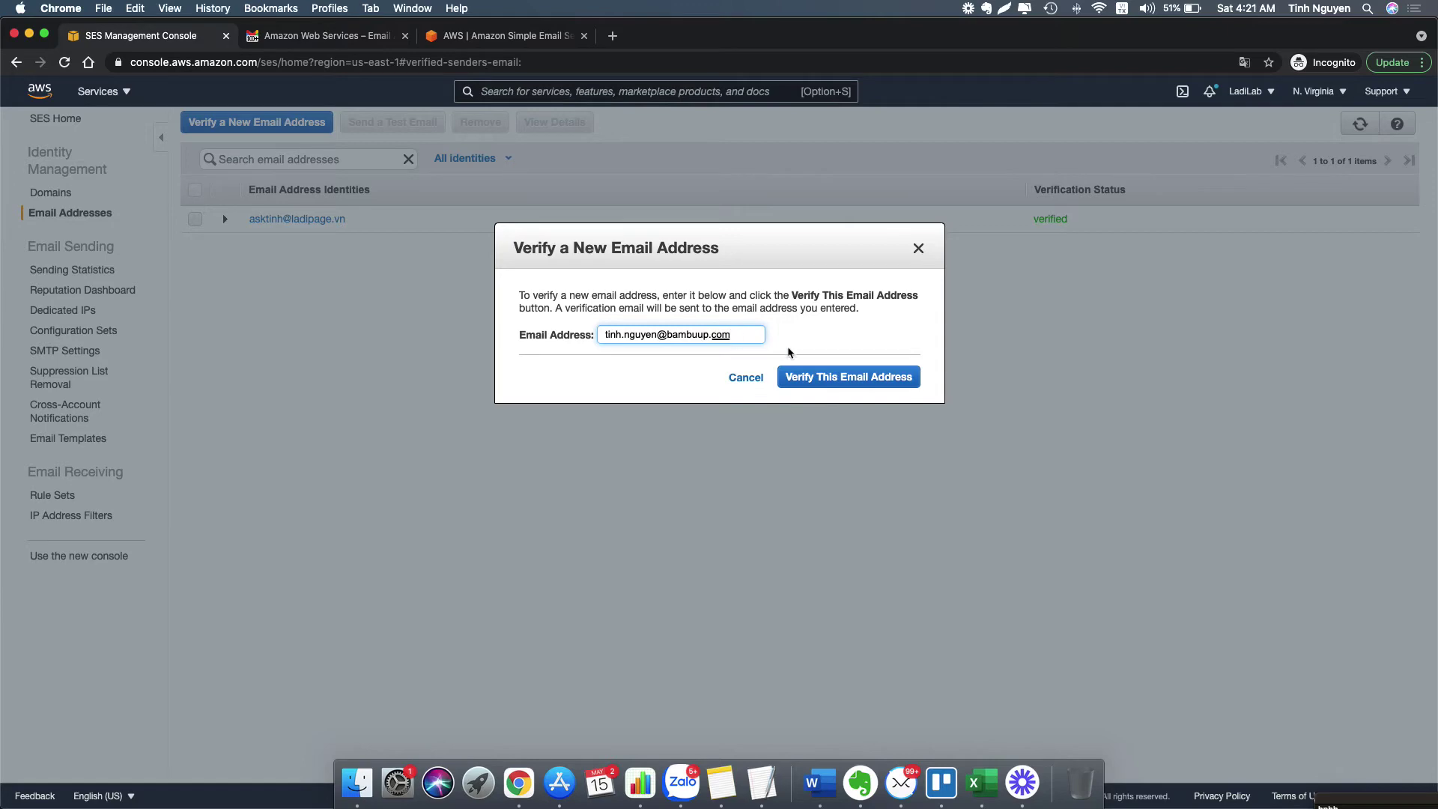
{"action": "left_click", "coordinate": [839, 376]}
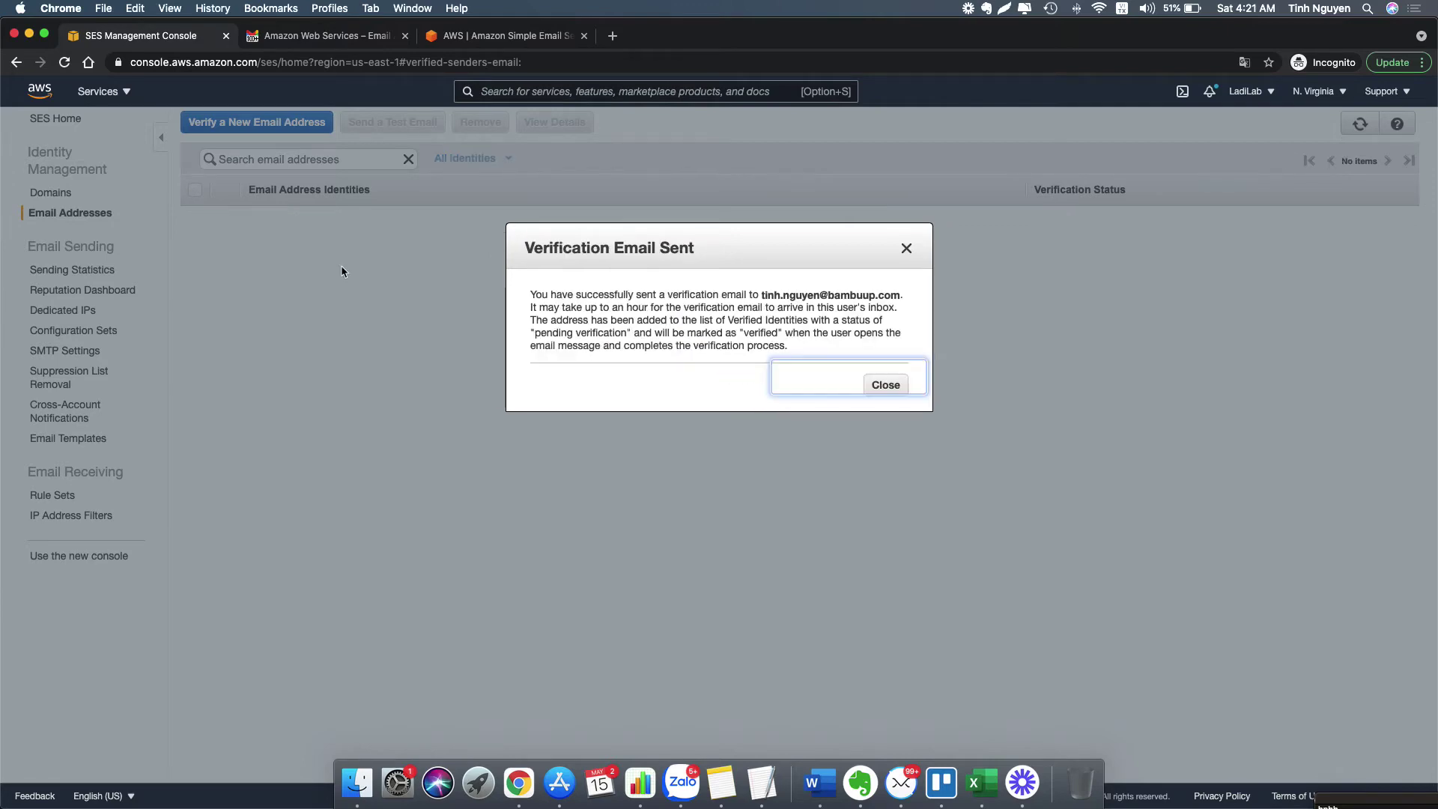
{"action": "left_click", "coordinate": [887, 385]}
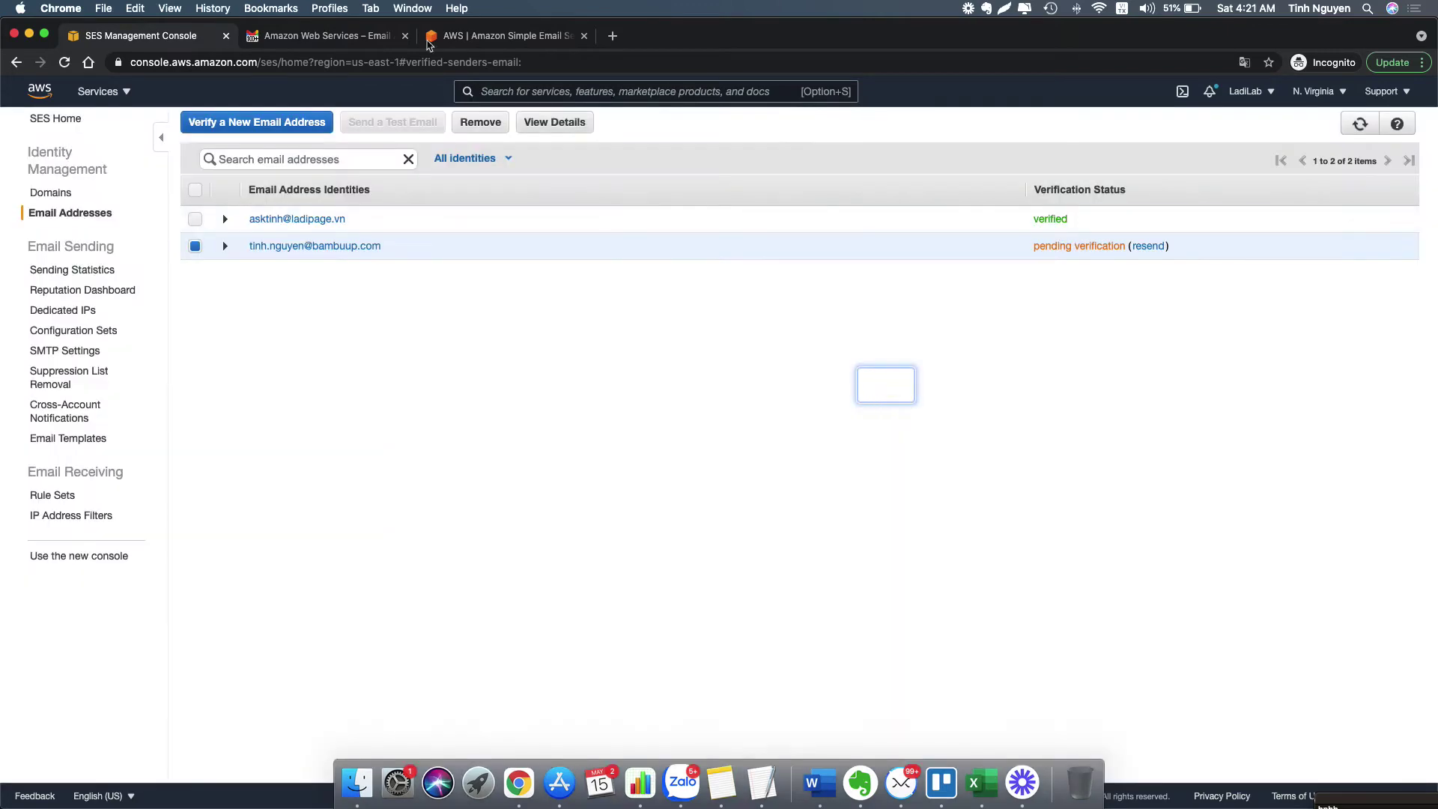
- Add the second Google account in Gmail using its saved address and saved password
{"action": "left_click", "coordinate": [432, 43]}
{"action": "left_click", "coordinate": [327, 35]}
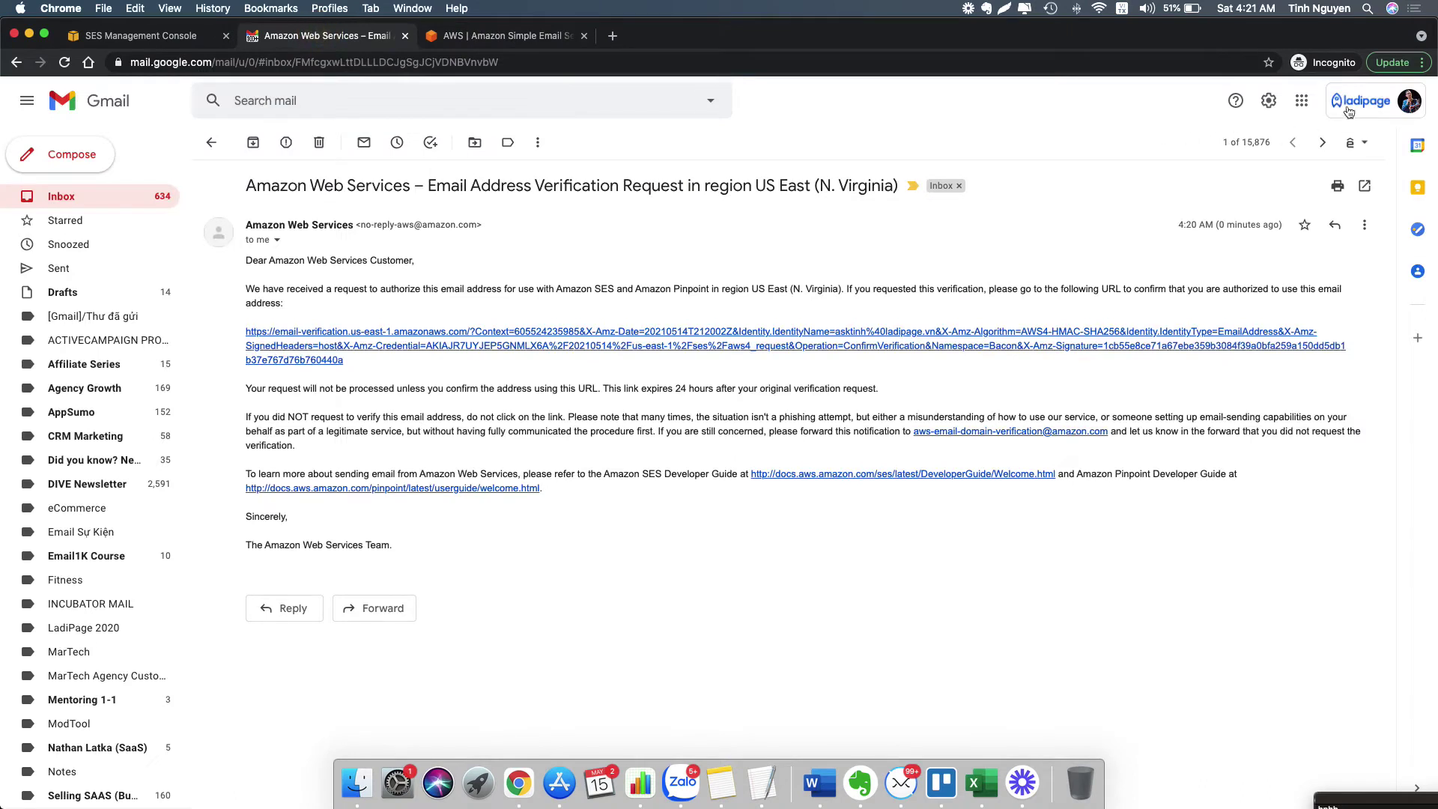
{"action": "left_click", "coordinate": [1375, 101]}
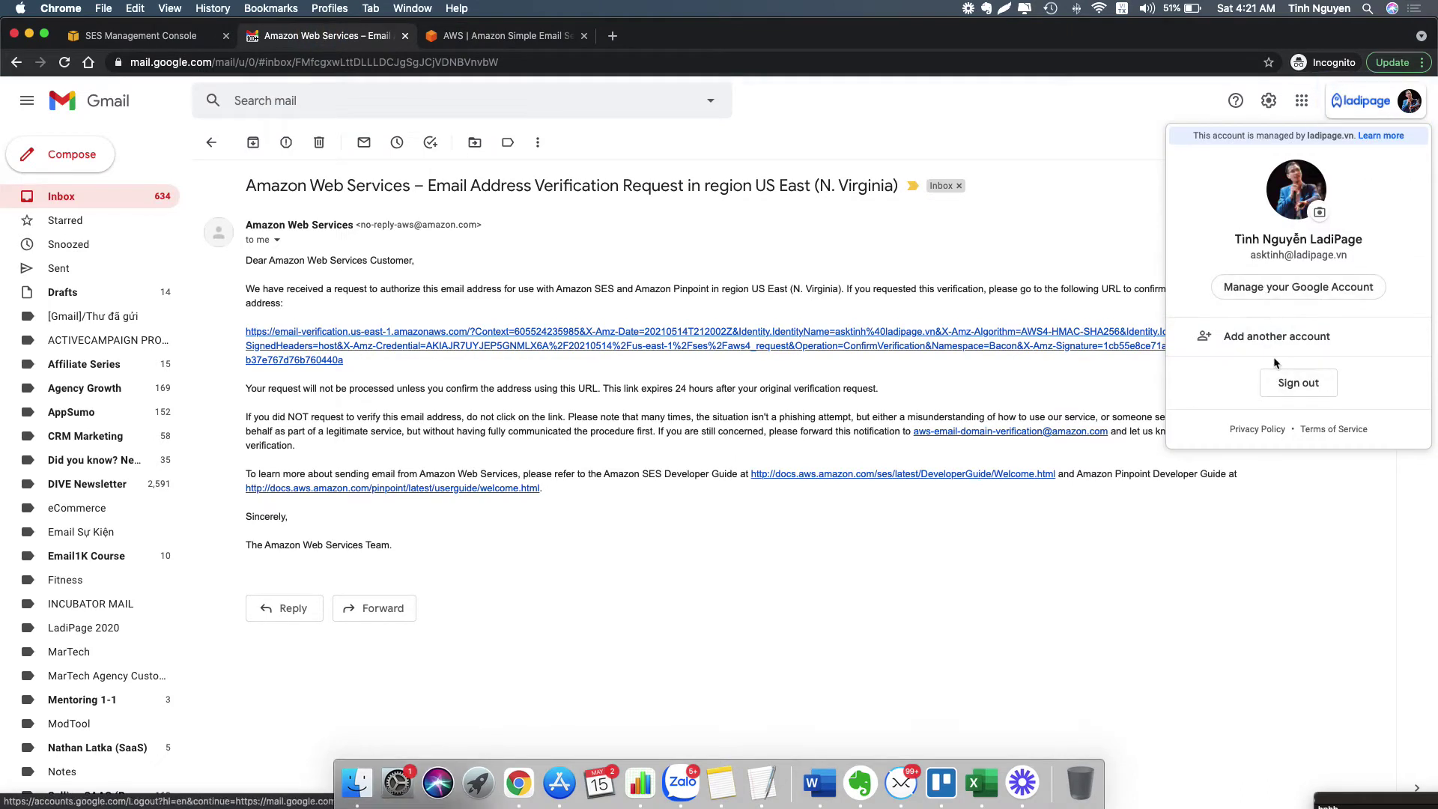
{"action": "left_click", "coordinate": [1261, 335]}
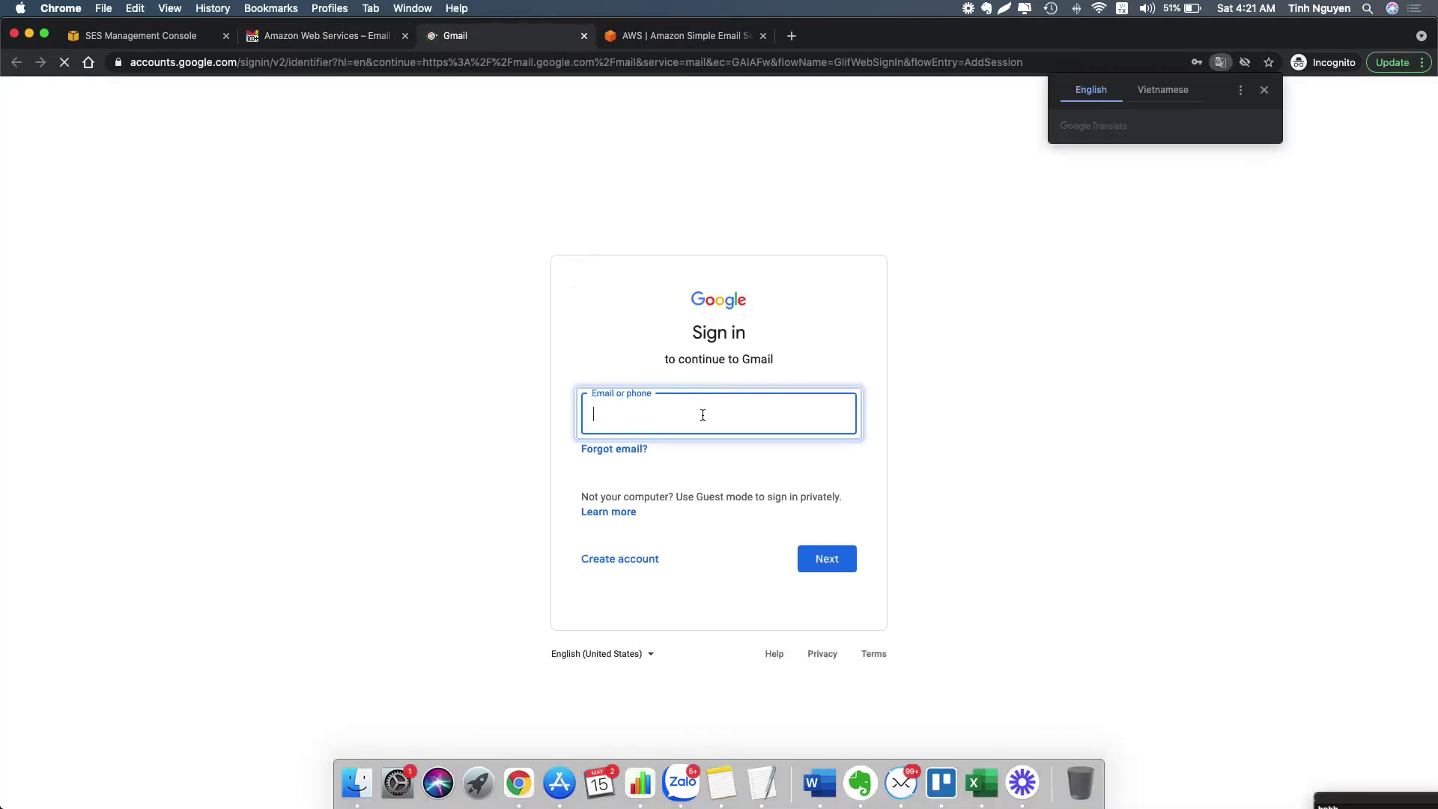
{"action": "left_click", "coordinate": [713, 415]}
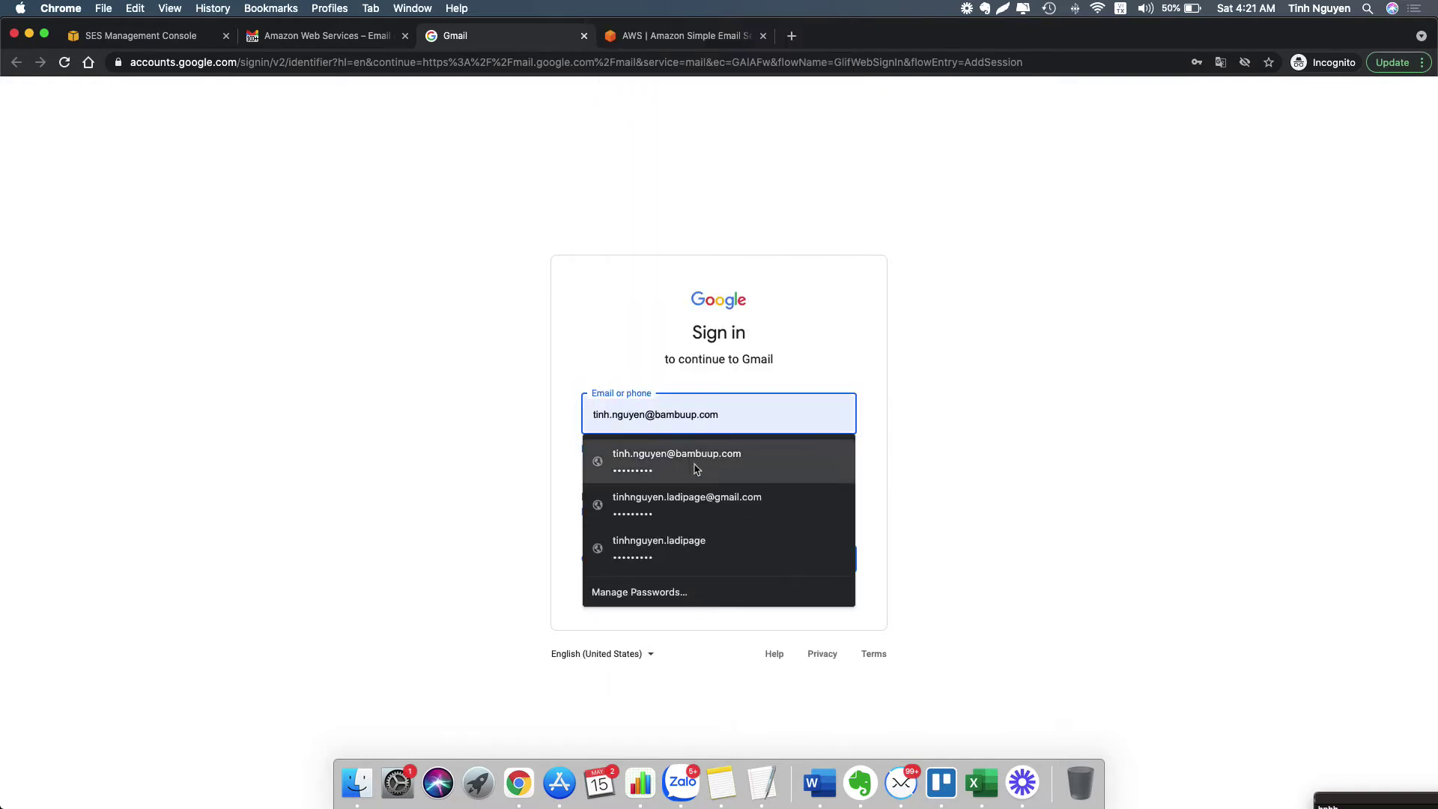
{"action": "left_click", "coordinate": [697, 460]}
{"action": "left_click", "coordinate": [827, 558]}
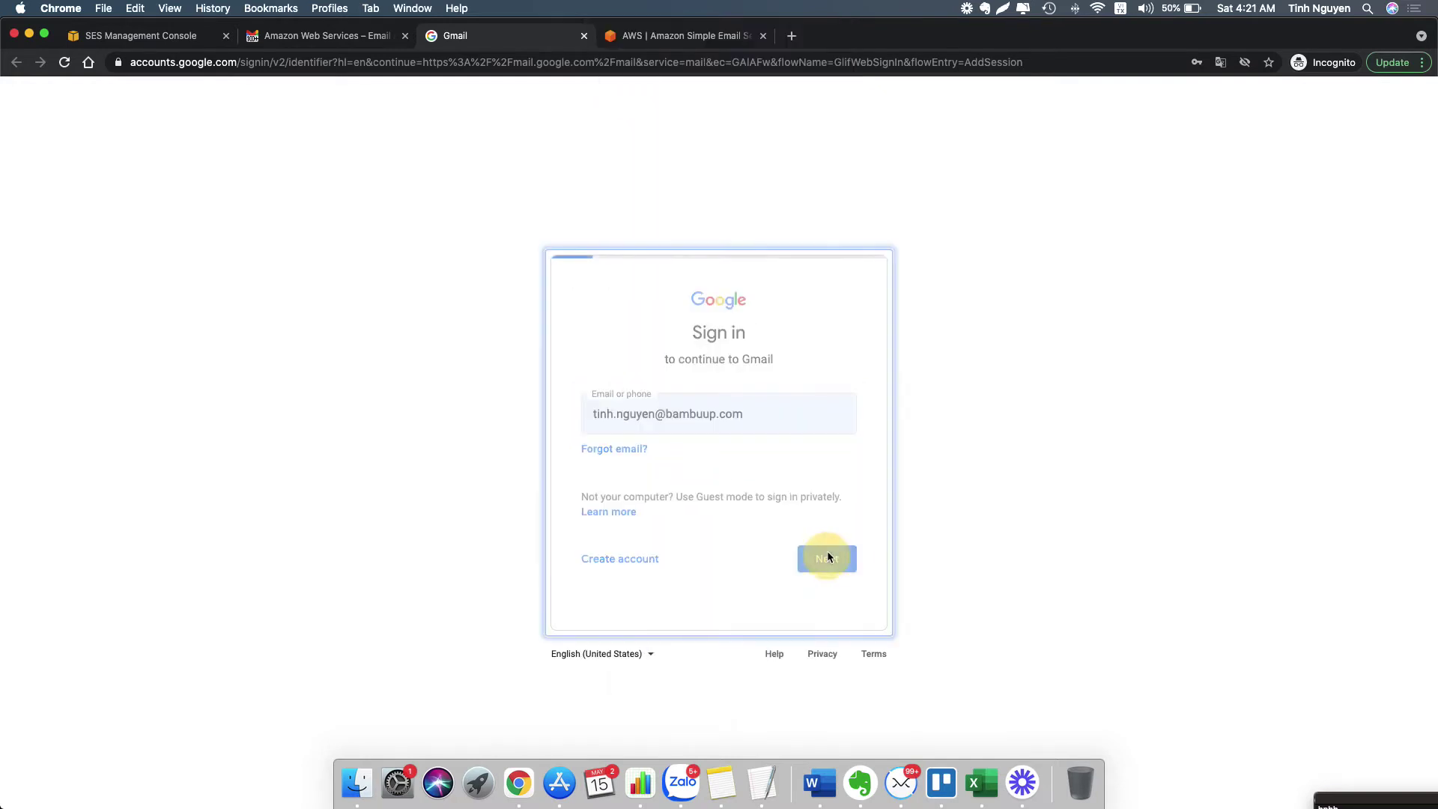
{"action": "left_click", "coordinate": [821, 529]}
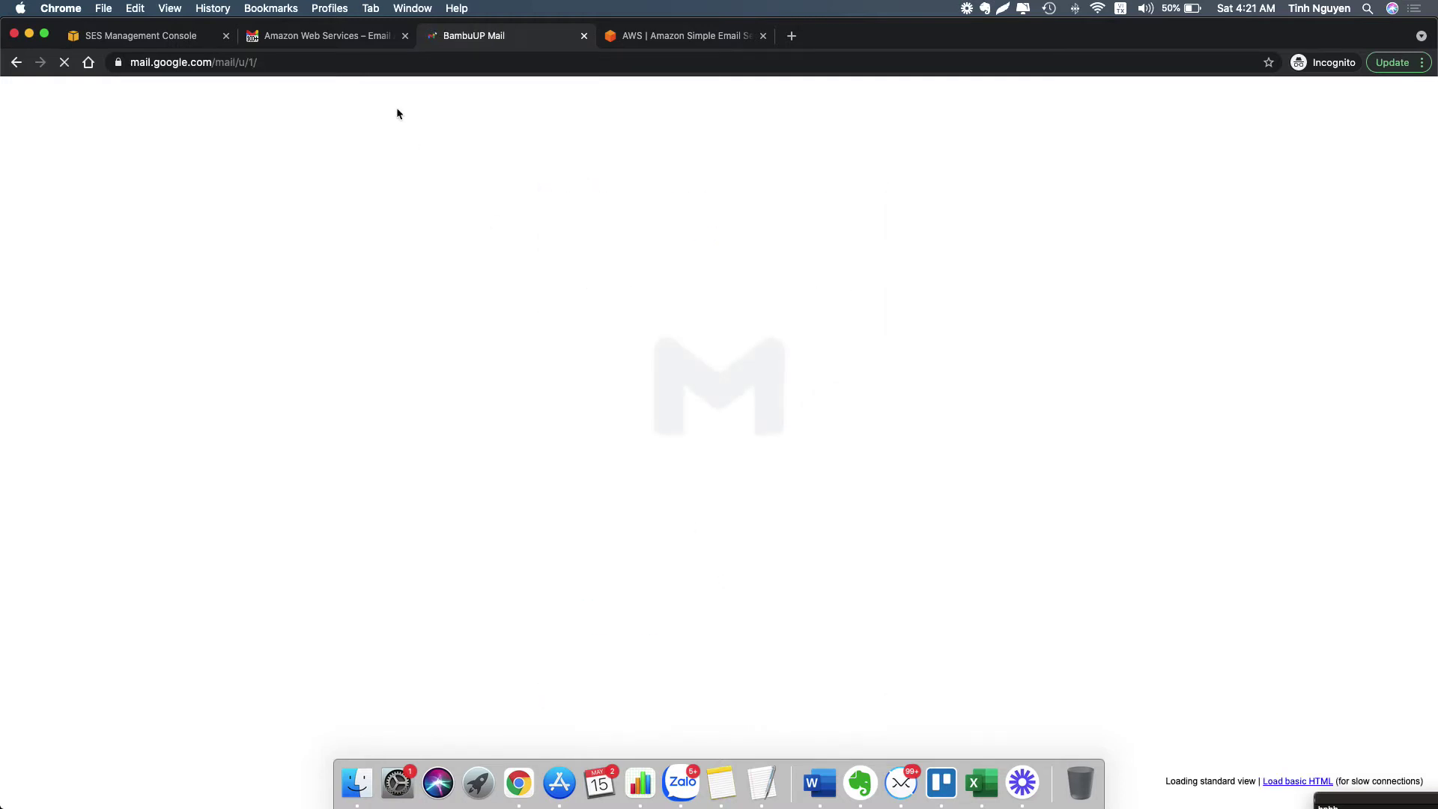
- In the first account's inbox, browse the Primary, Promotions and Updates categories
{"action": "left_click", "coordinate": [322, 35]}
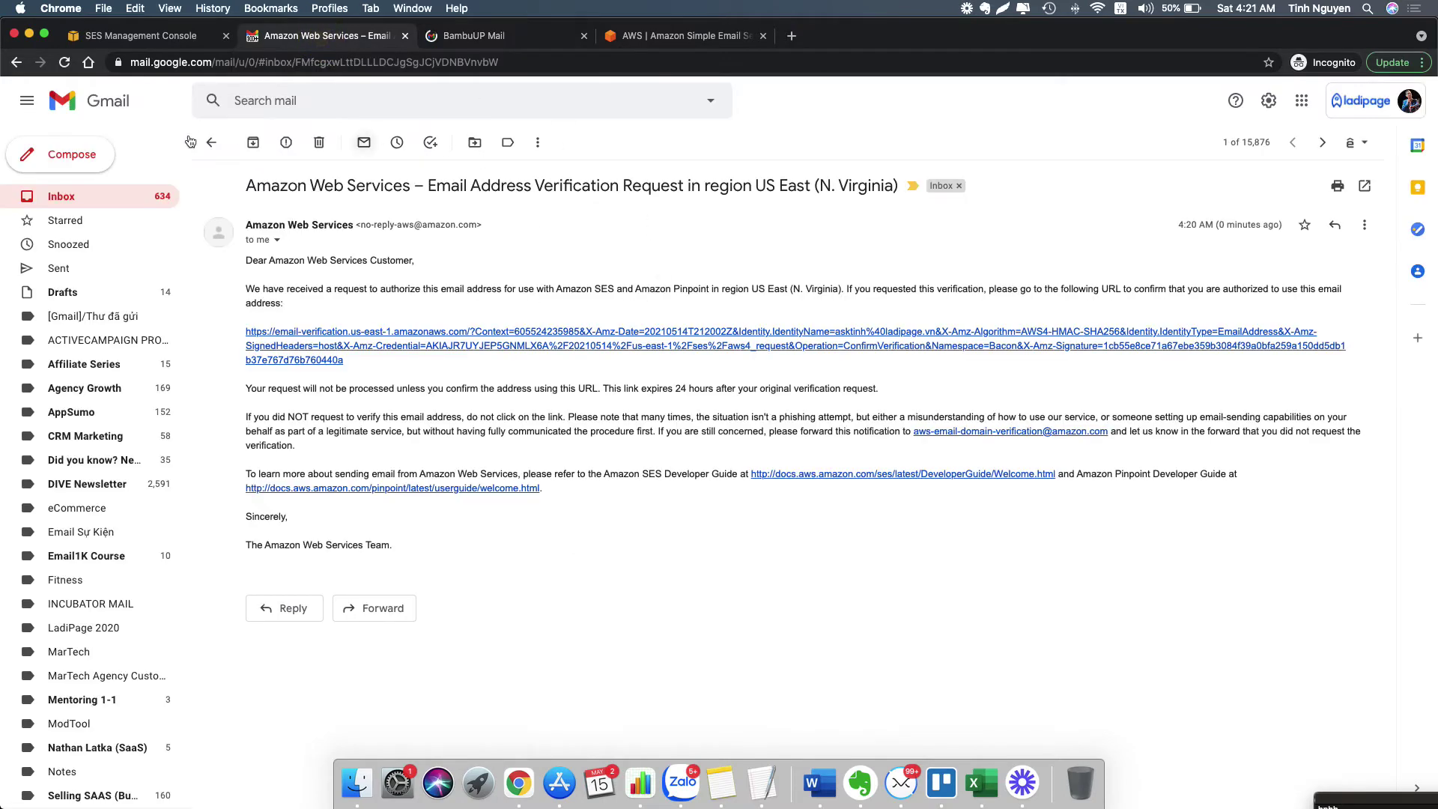
{"action": "left_click", "coordinate": [212, 142]}
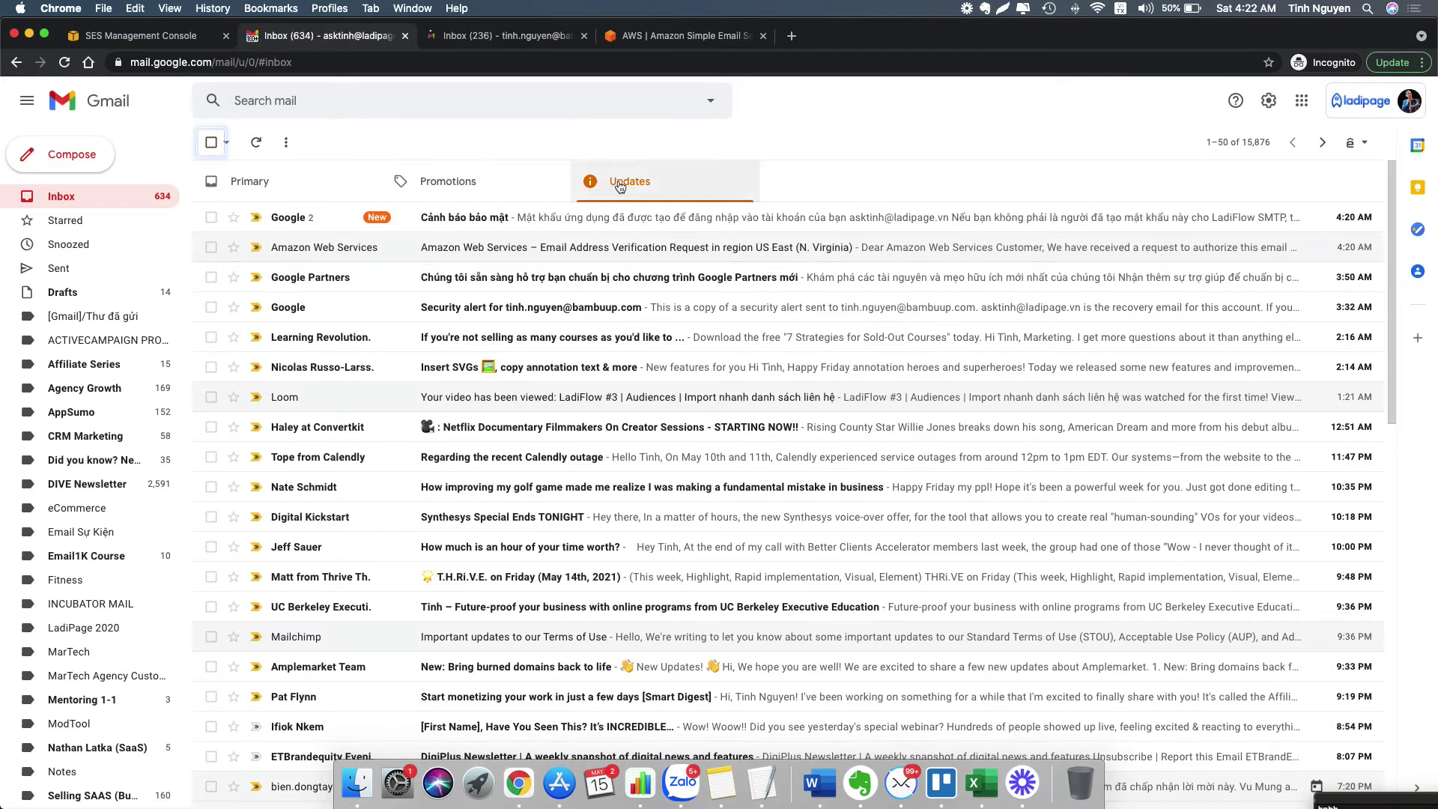
{"action": "left_click", "coordinate": [448, 181]}
{"action": "left_click", "coordinate": [249, 181]}
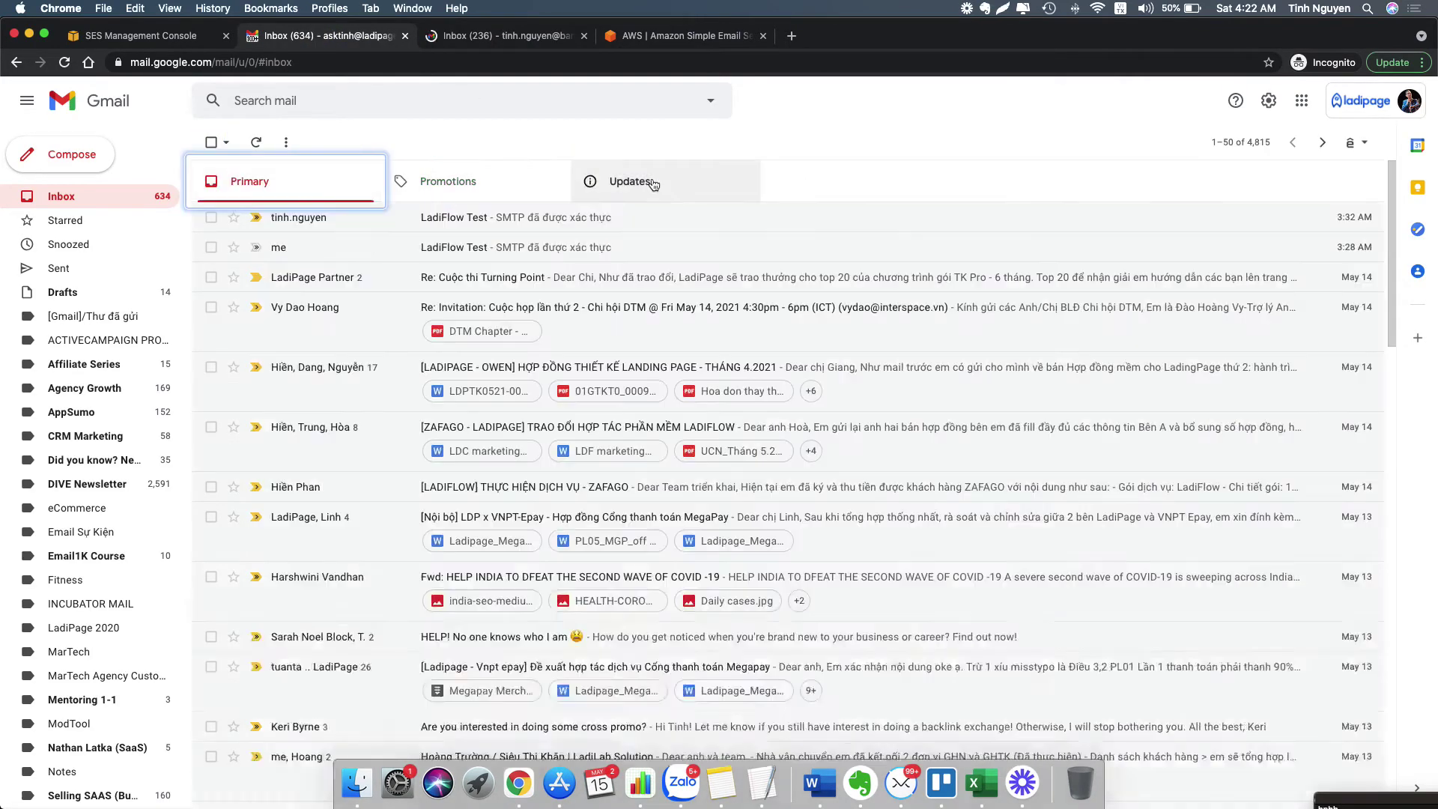
{"action": "left_click", "coordinate": [654, 185]}
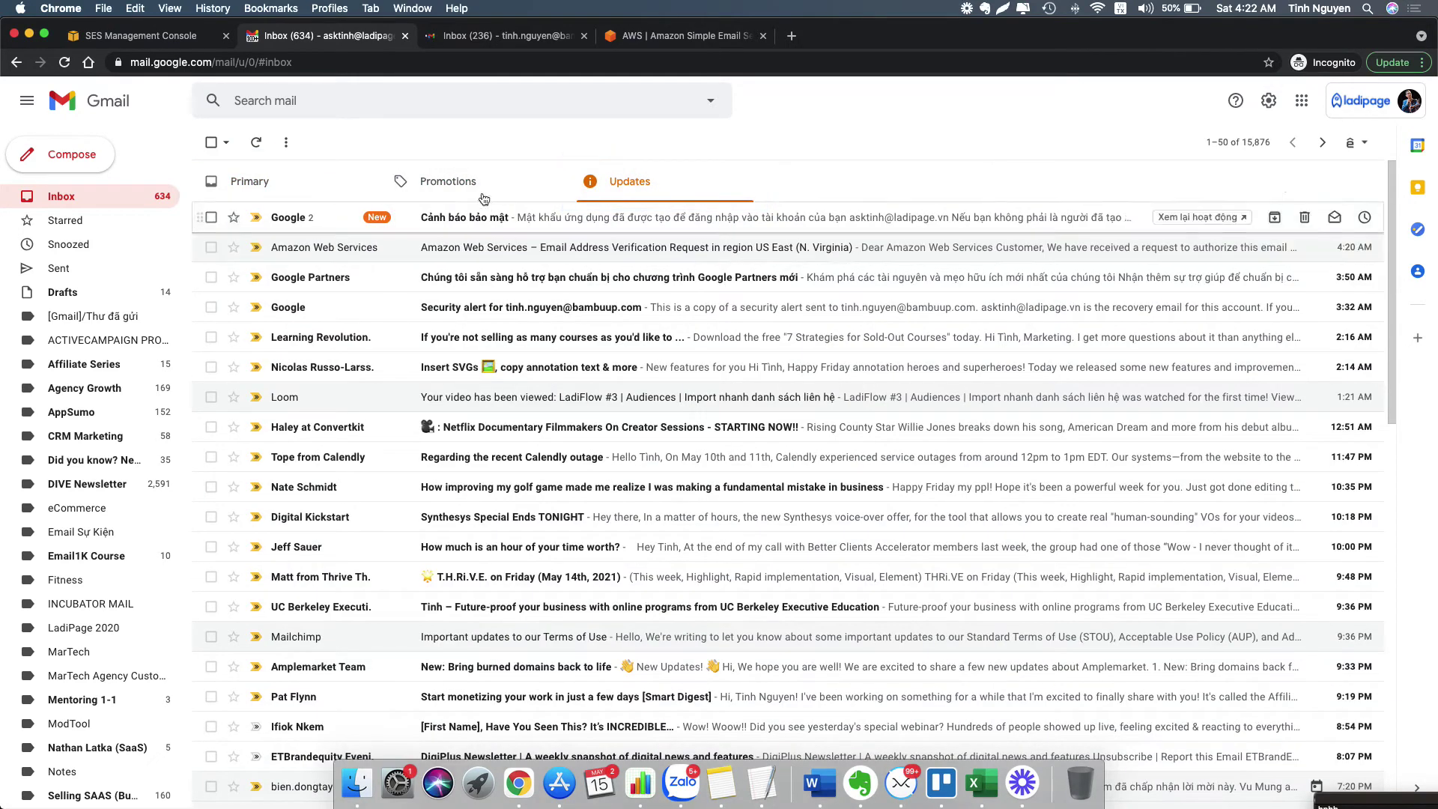
{"action": "left_click", "coordinate": [448, 182]}
{"action": "left_click", "coordinate": [249, 181]}
{"action": "left_click", "coordinate": [644, 181]}
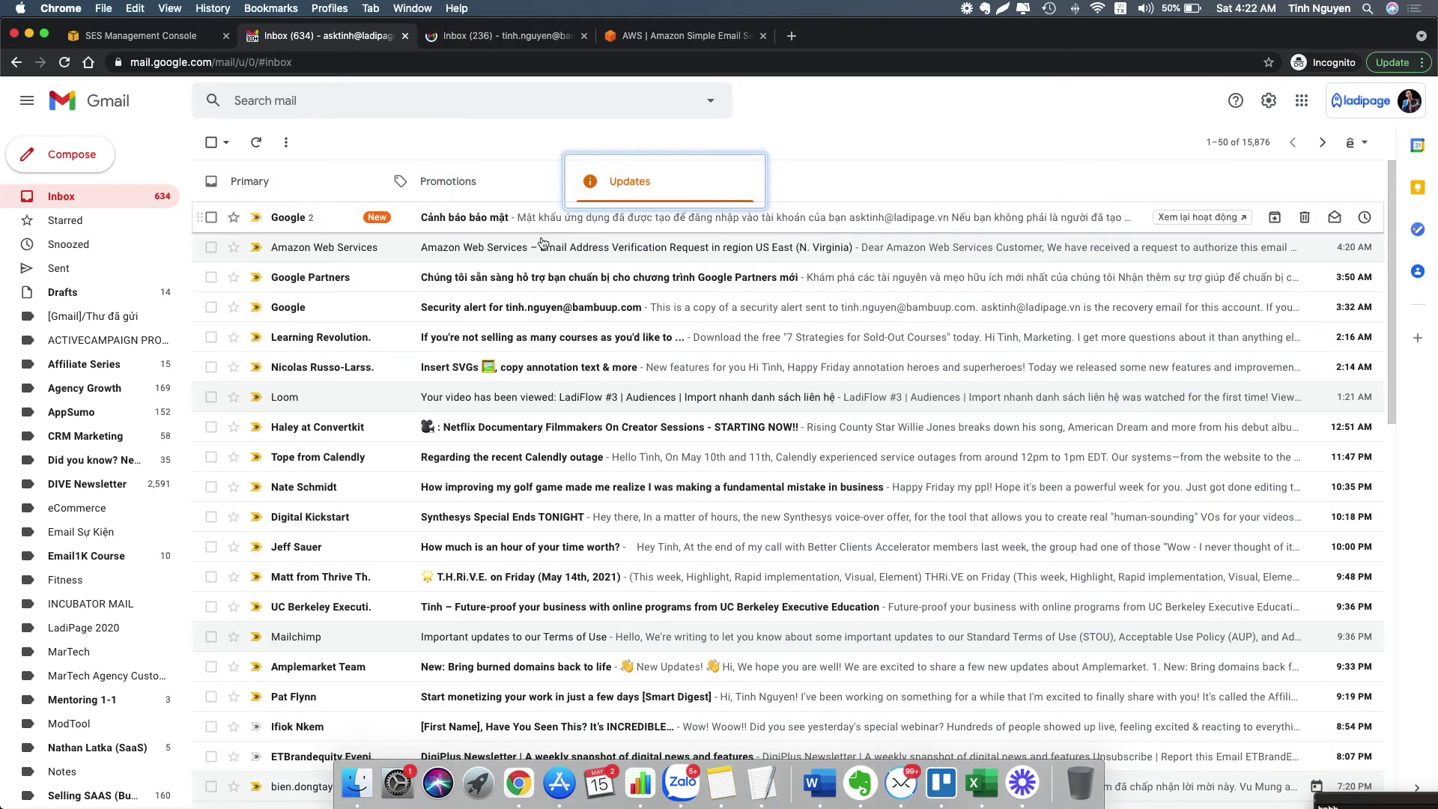
- Check the Amazon verification email's N. Virginia region, then switch to the second inbox
{"action": "left_click", "coordinate": [538, 244]}
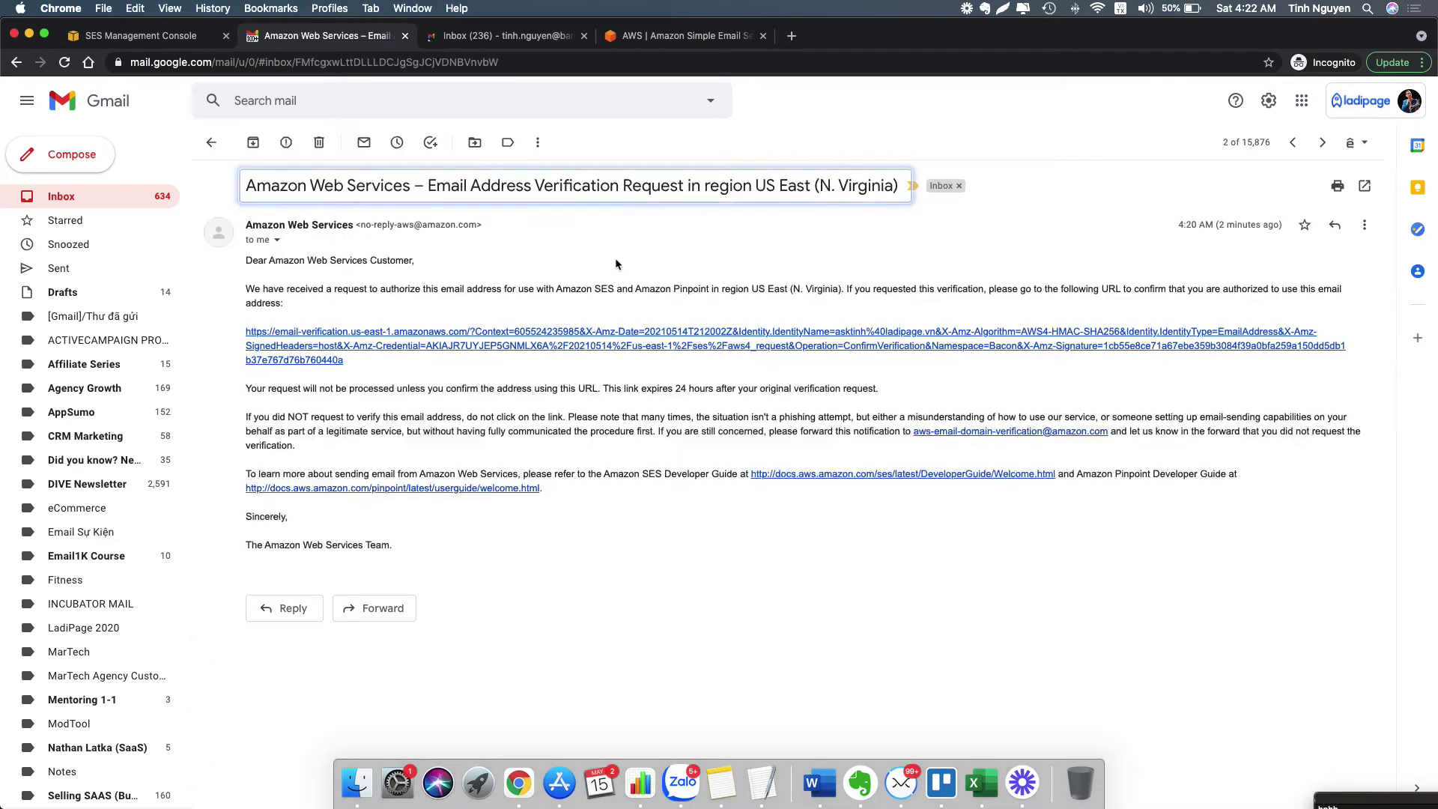
{"action": "left_click", "coordinate": [215, 146]}
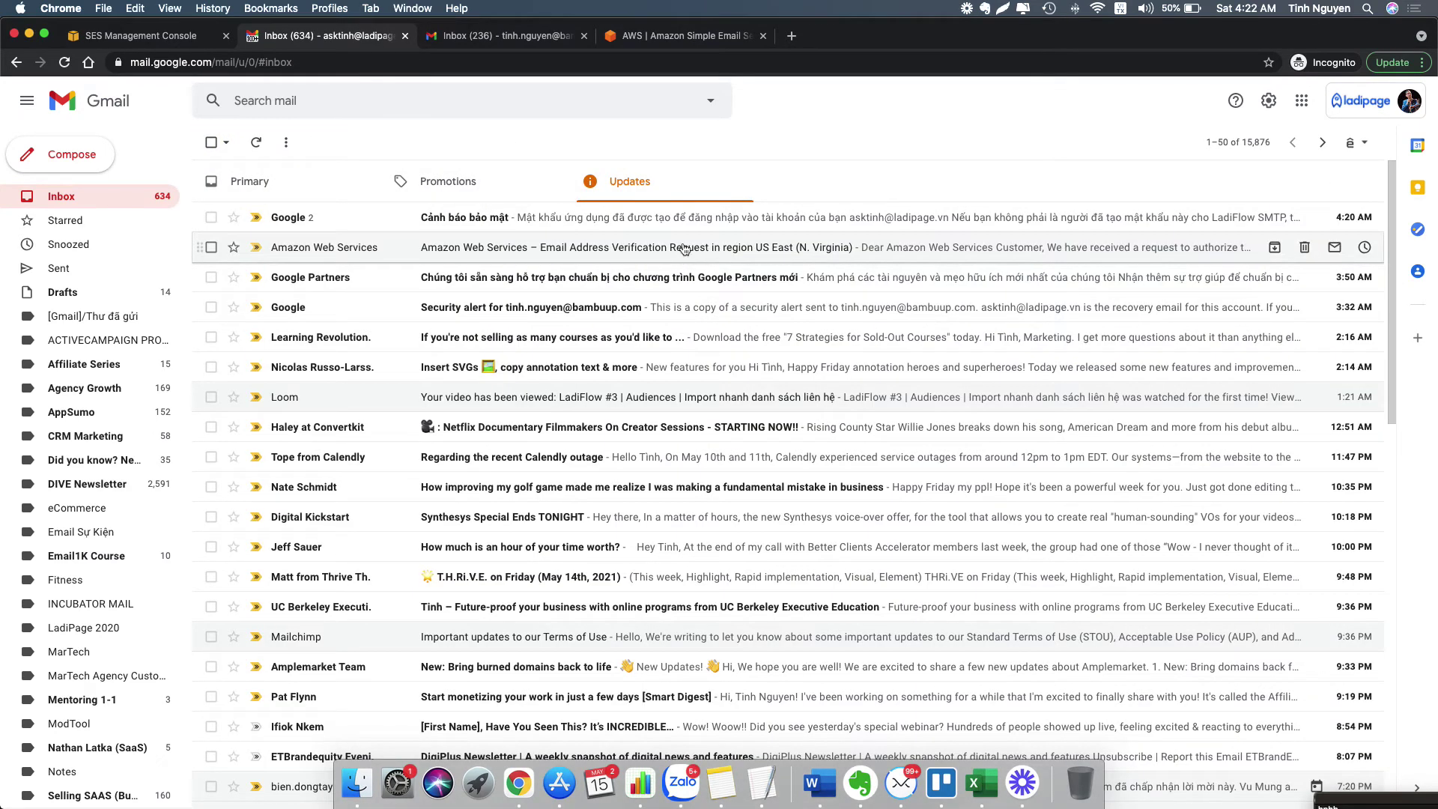
{"action": "left_click", "coordinate": [724, 246]}
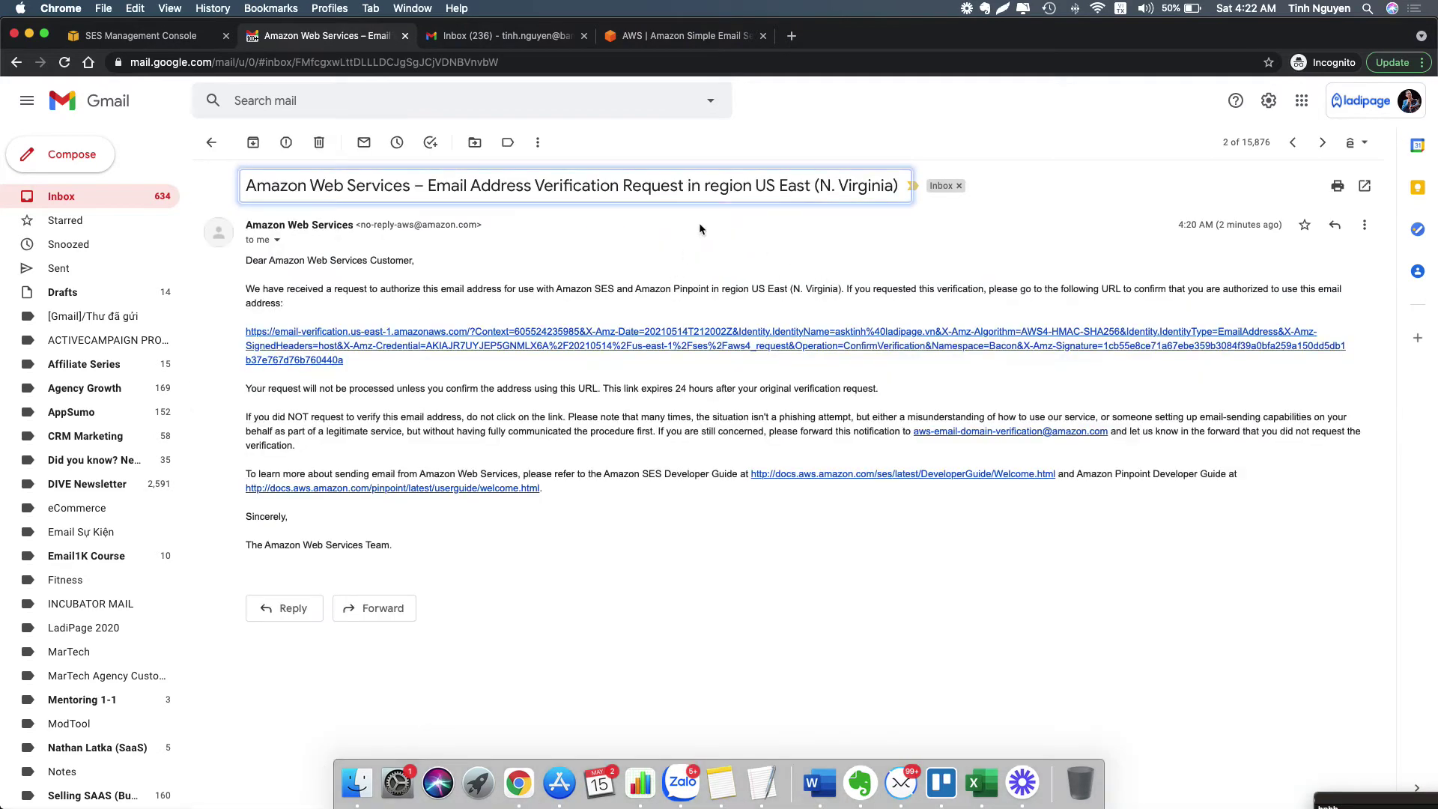
{"action": "left_click_drag", "start_coordinate": [824, 182], "coordinate": [897, 186]}
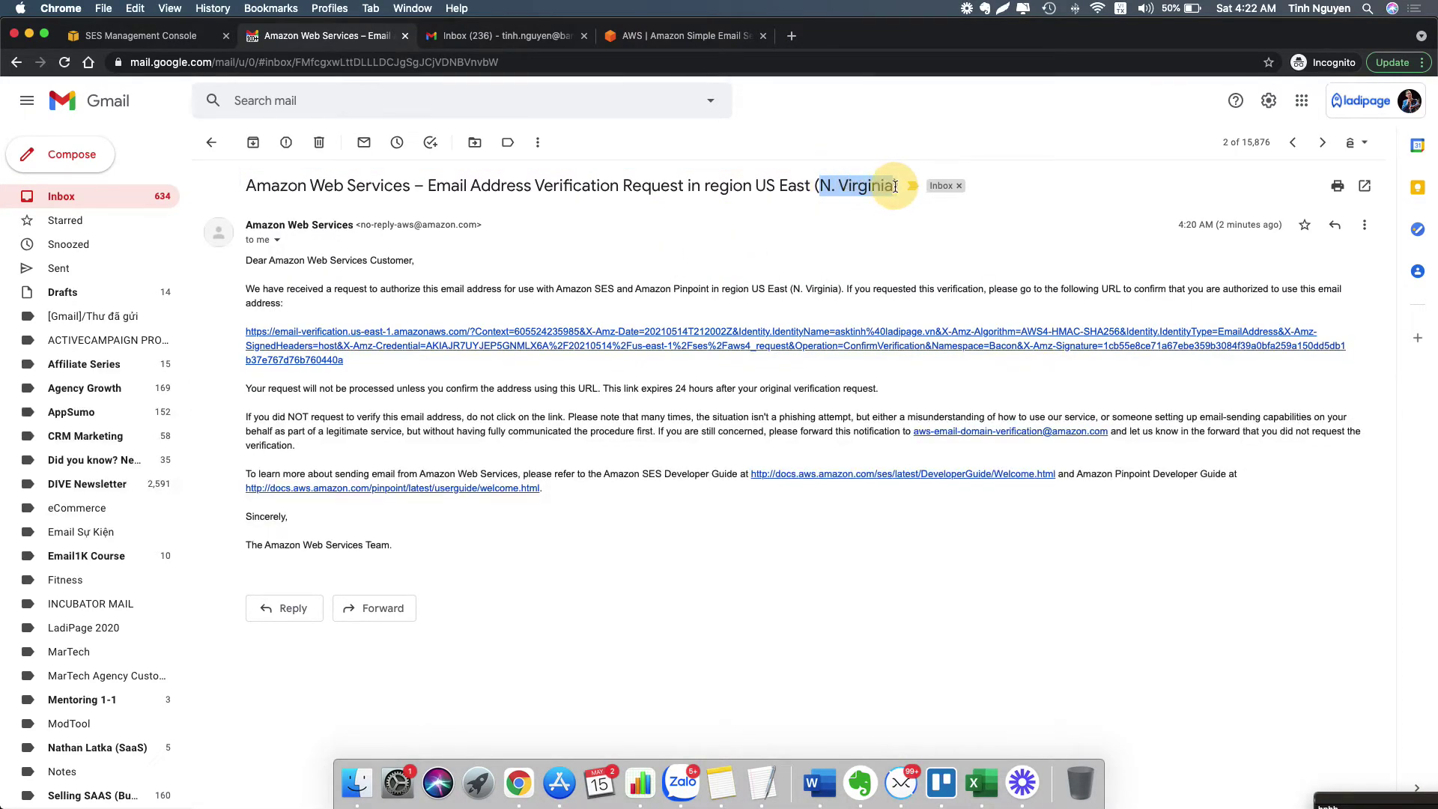
{"action": "left_click", "coordinate": [529, 35]}
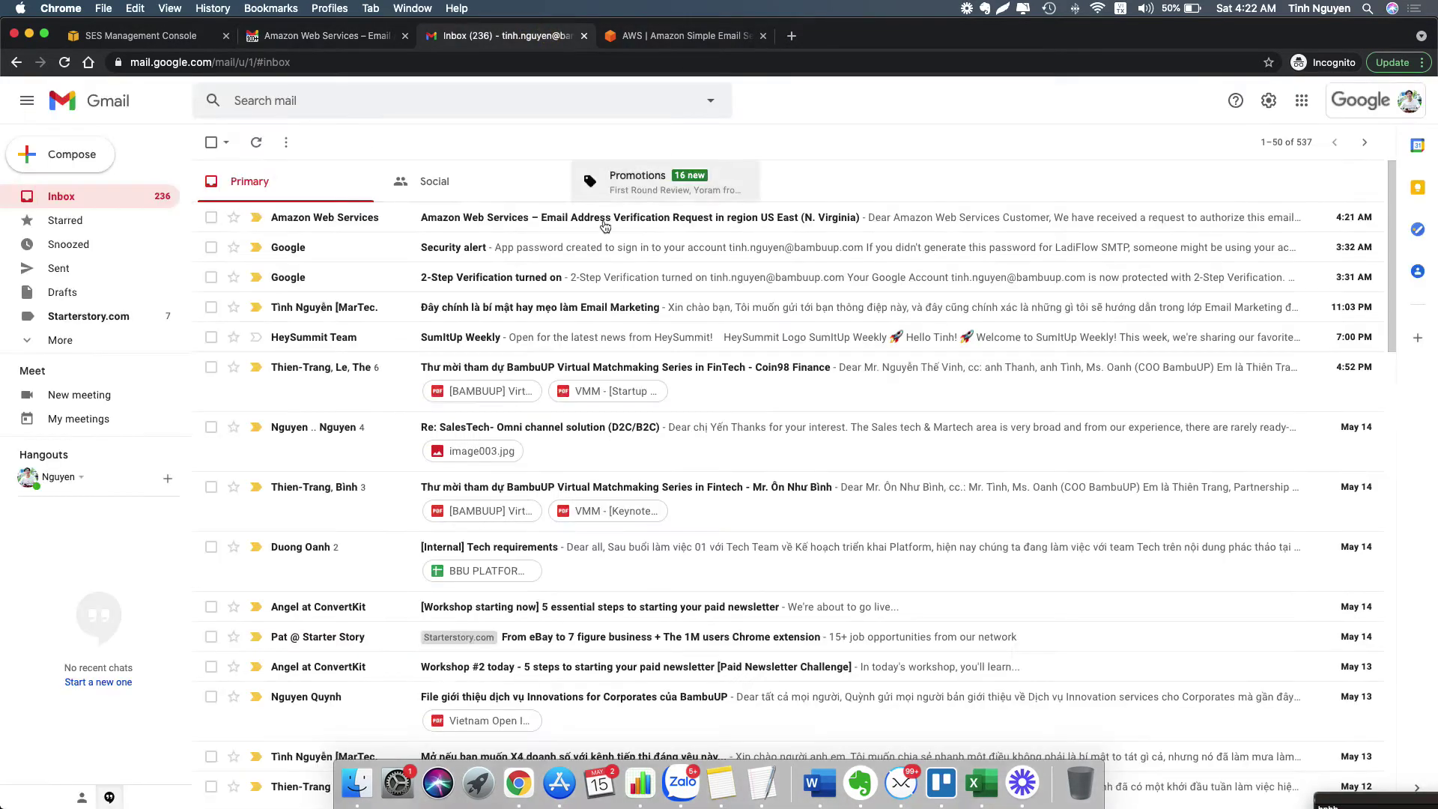
- Open the new Amazon verification email and follow its link to verify the address
{"action": "left_click", "coordinate": [551, 220]}
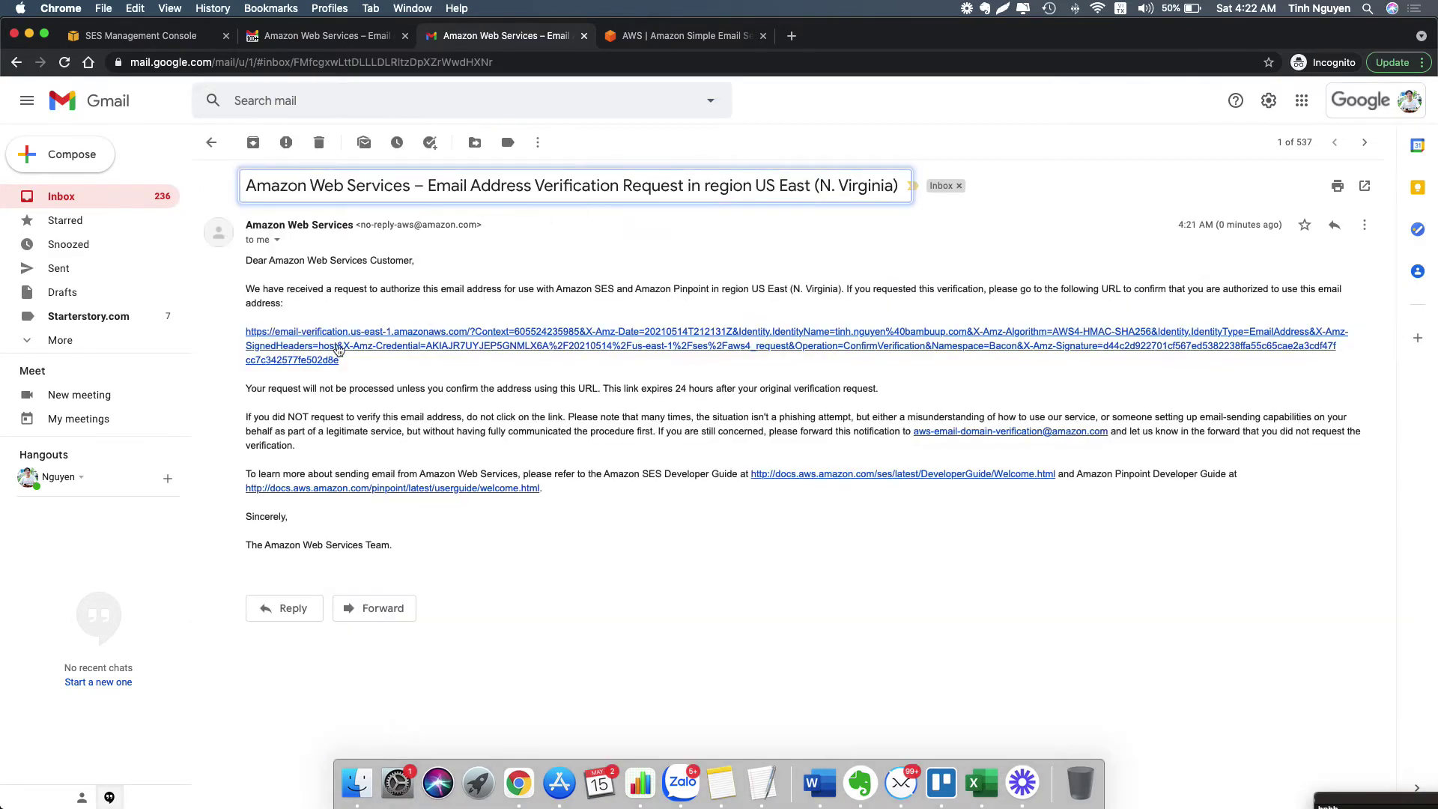
{"action": "left_click", "coordinate": [338, 350]}
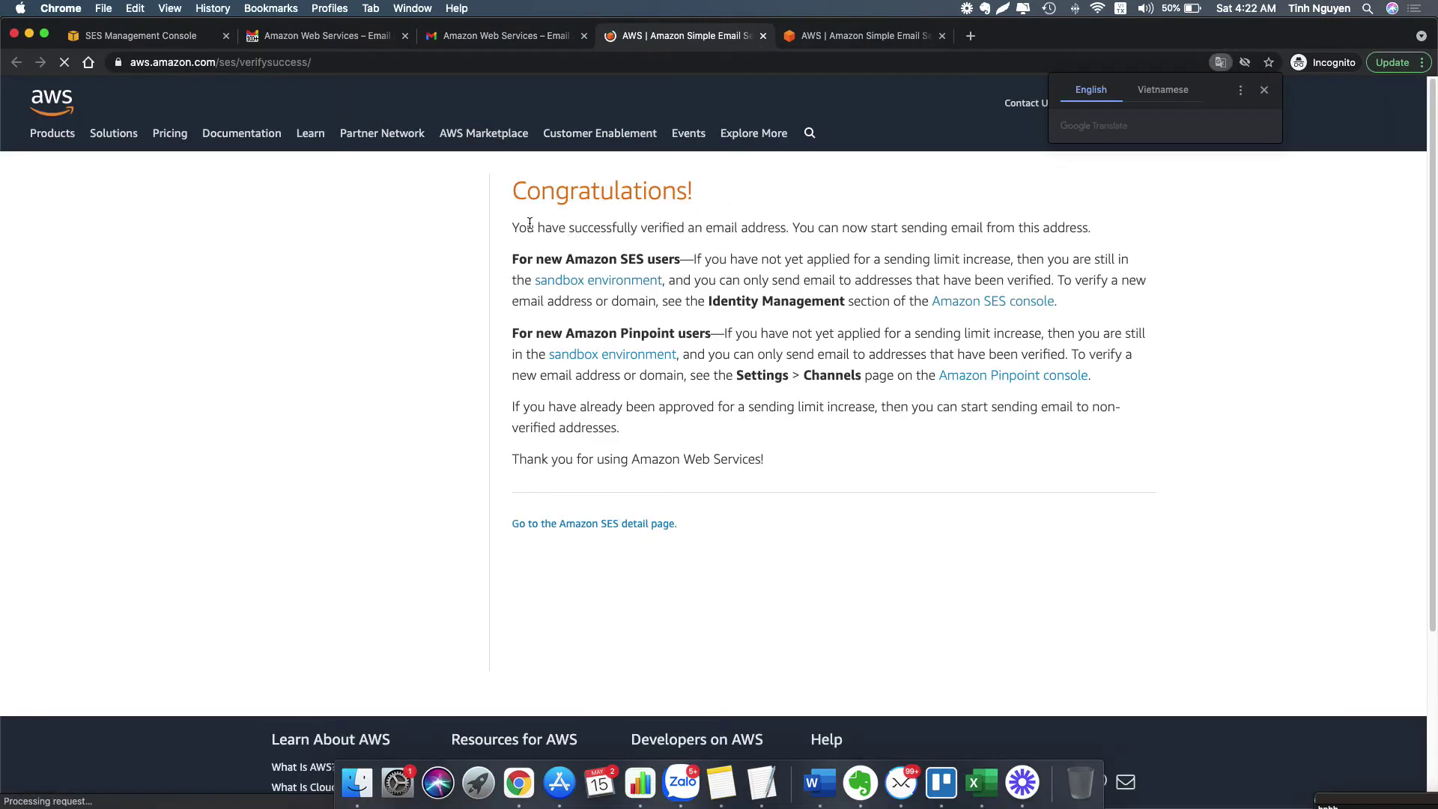
{"action": "left_click_drag", "start_coordinate": [552, 227], "coordinate": [858, 227]}
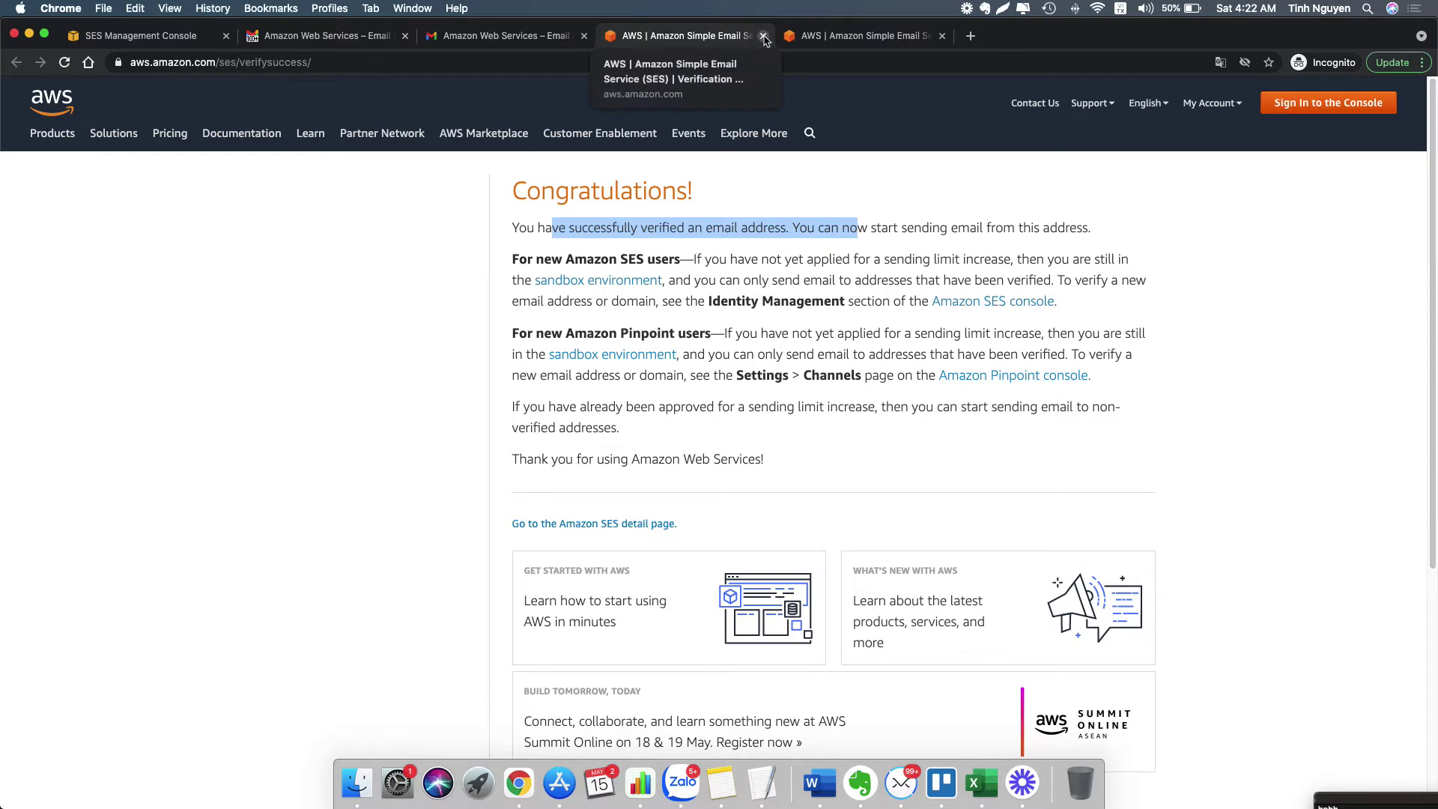
- Close both verification pages and both Gmail tabs, confirming Leave
{"action": "left_click", "coordinate": [764, 36]}
{"action": "left_click", "coordinate": [763, 36]}
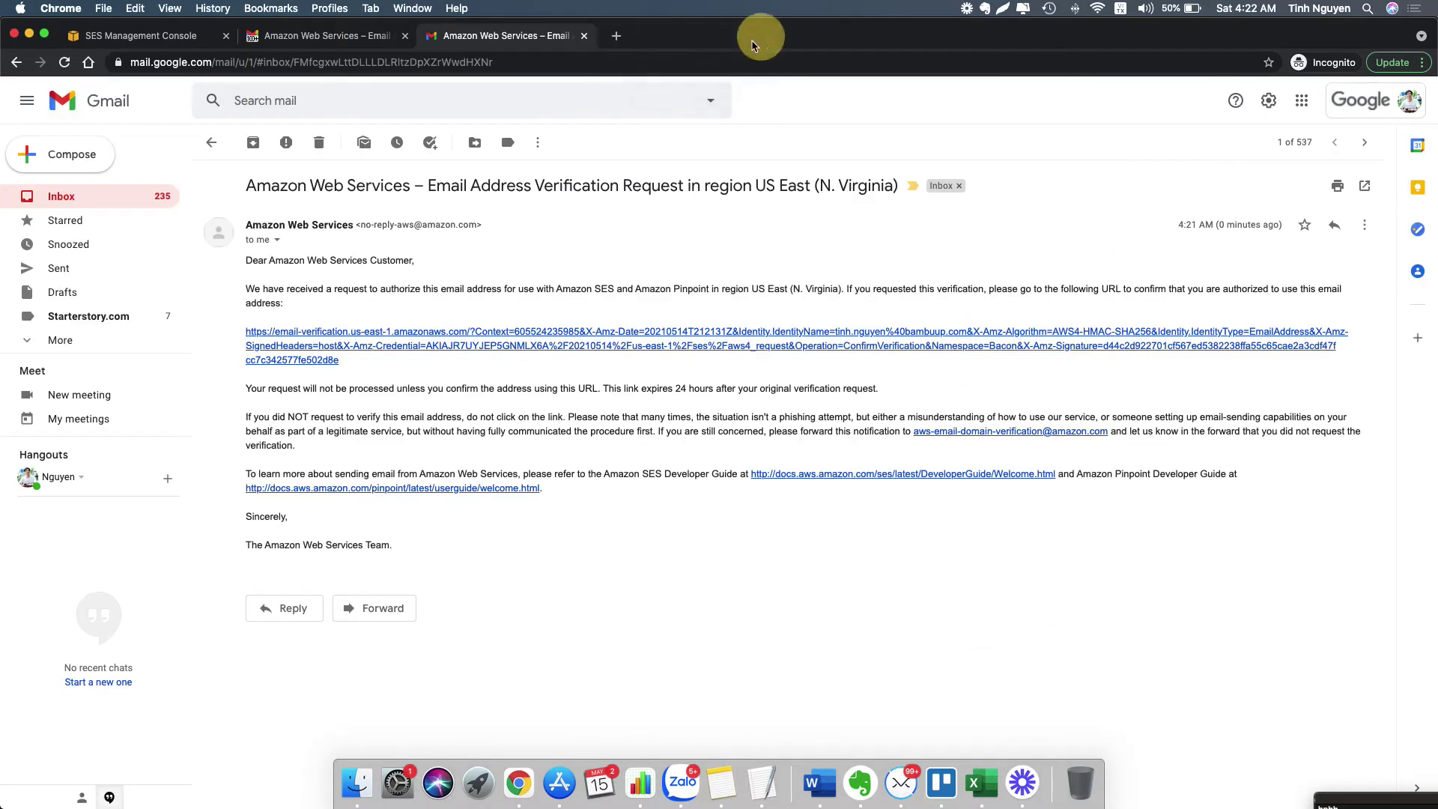
{"action": "left_click", "coordinate": [584, 36]}
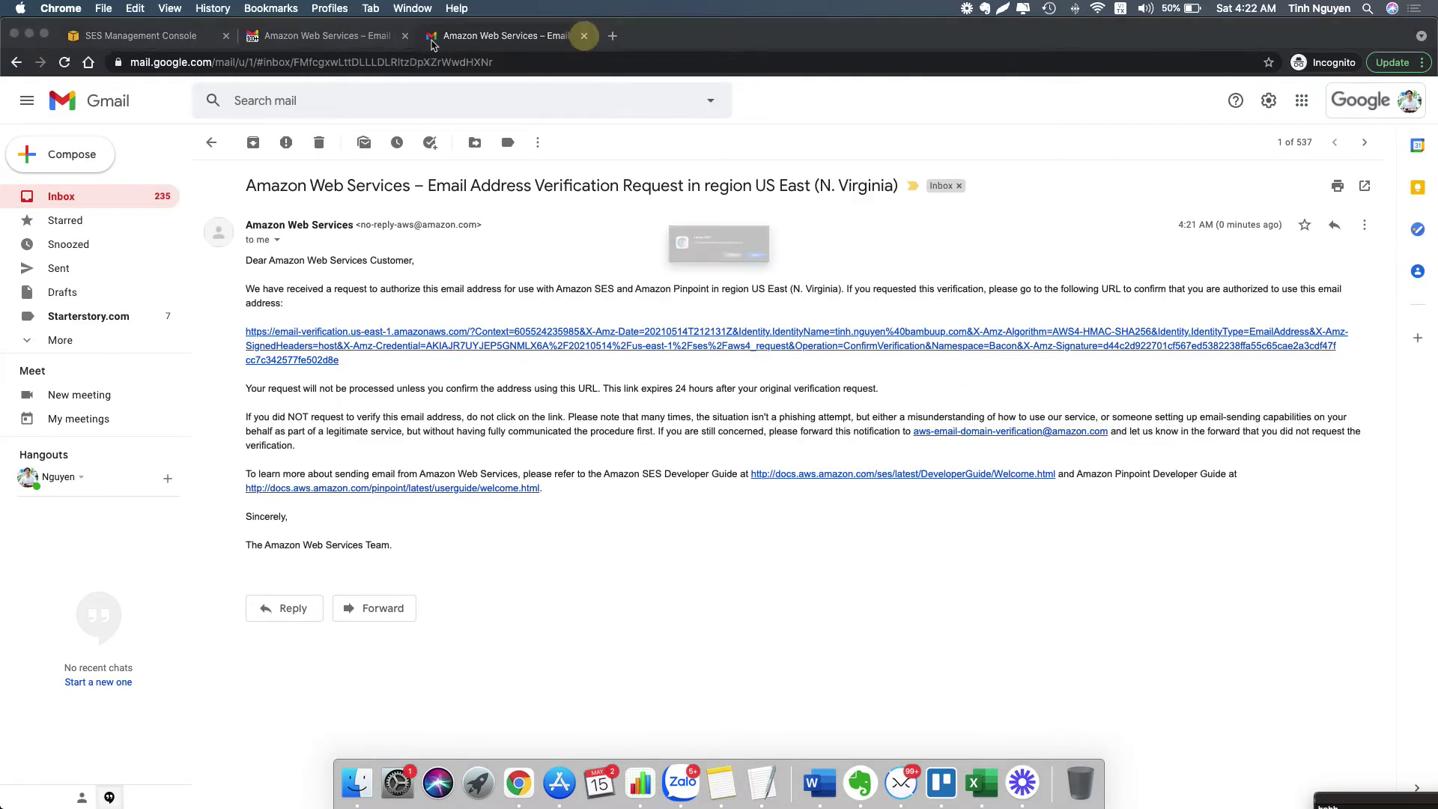
{"action": "left_click", "coordinate": [830, 279]}
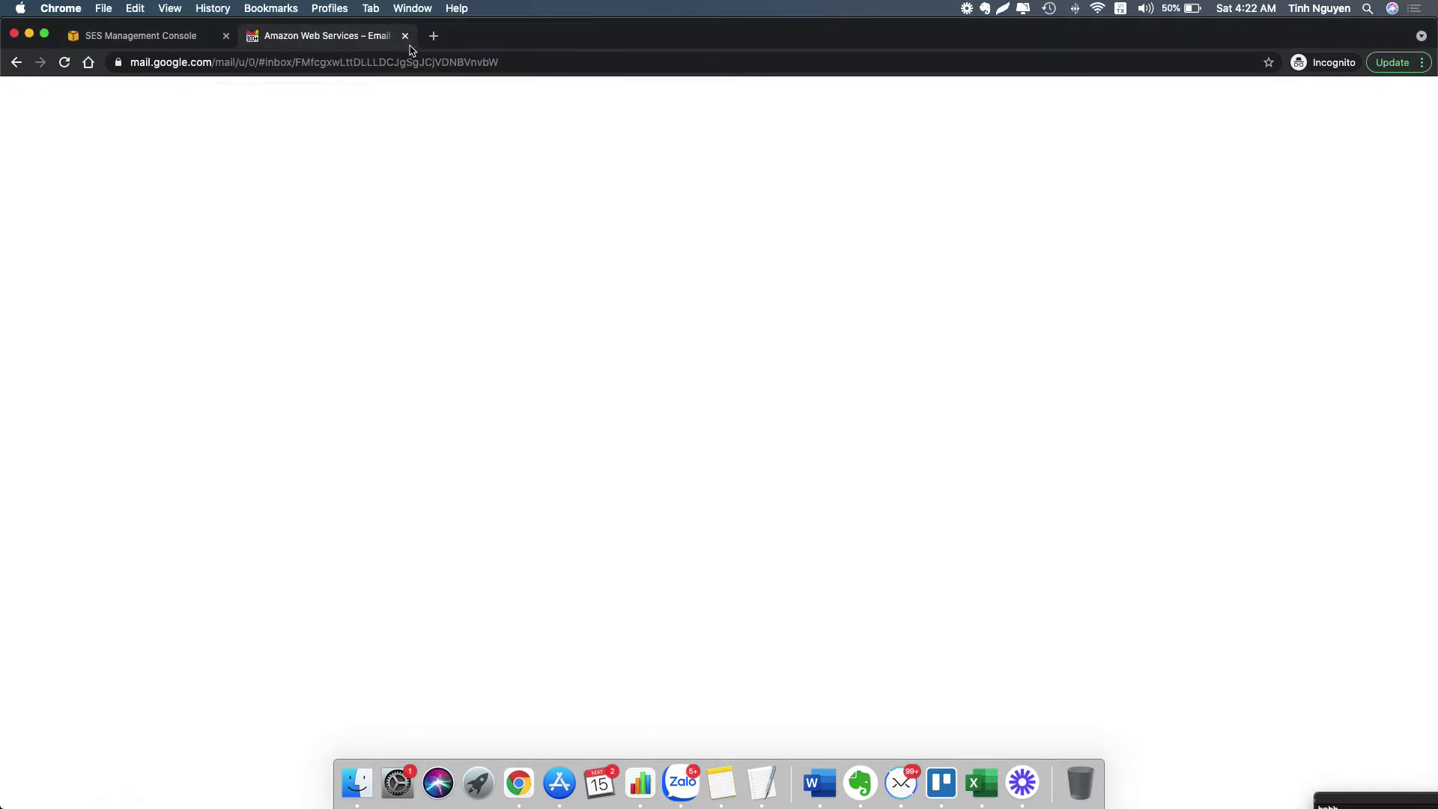
{"action": "left_click", "coordinate": [406, 36]}
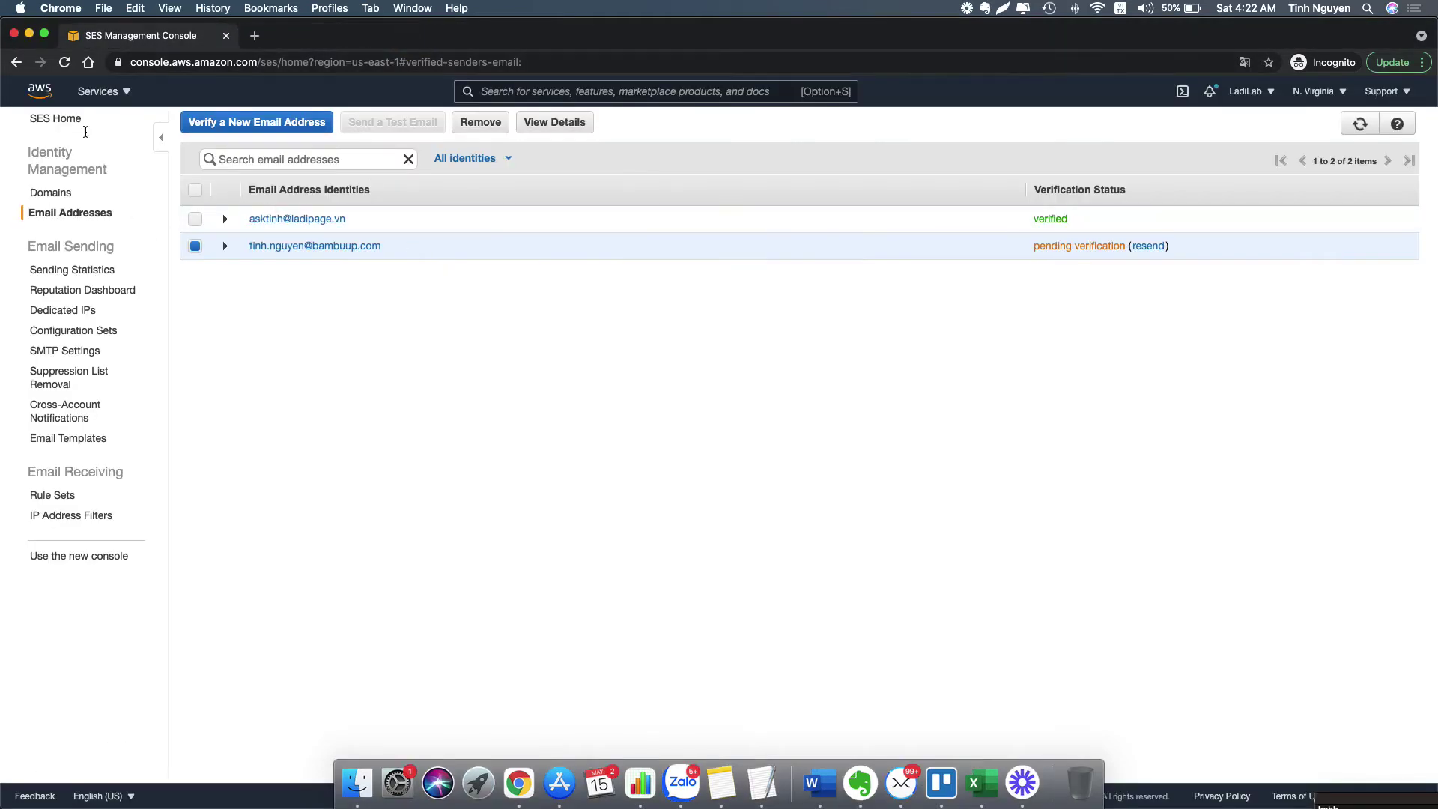
- Reload the SES Email Addresses list to confirm both addresses are verified
{"action": "left_click", "coordinate": [64, 63]}
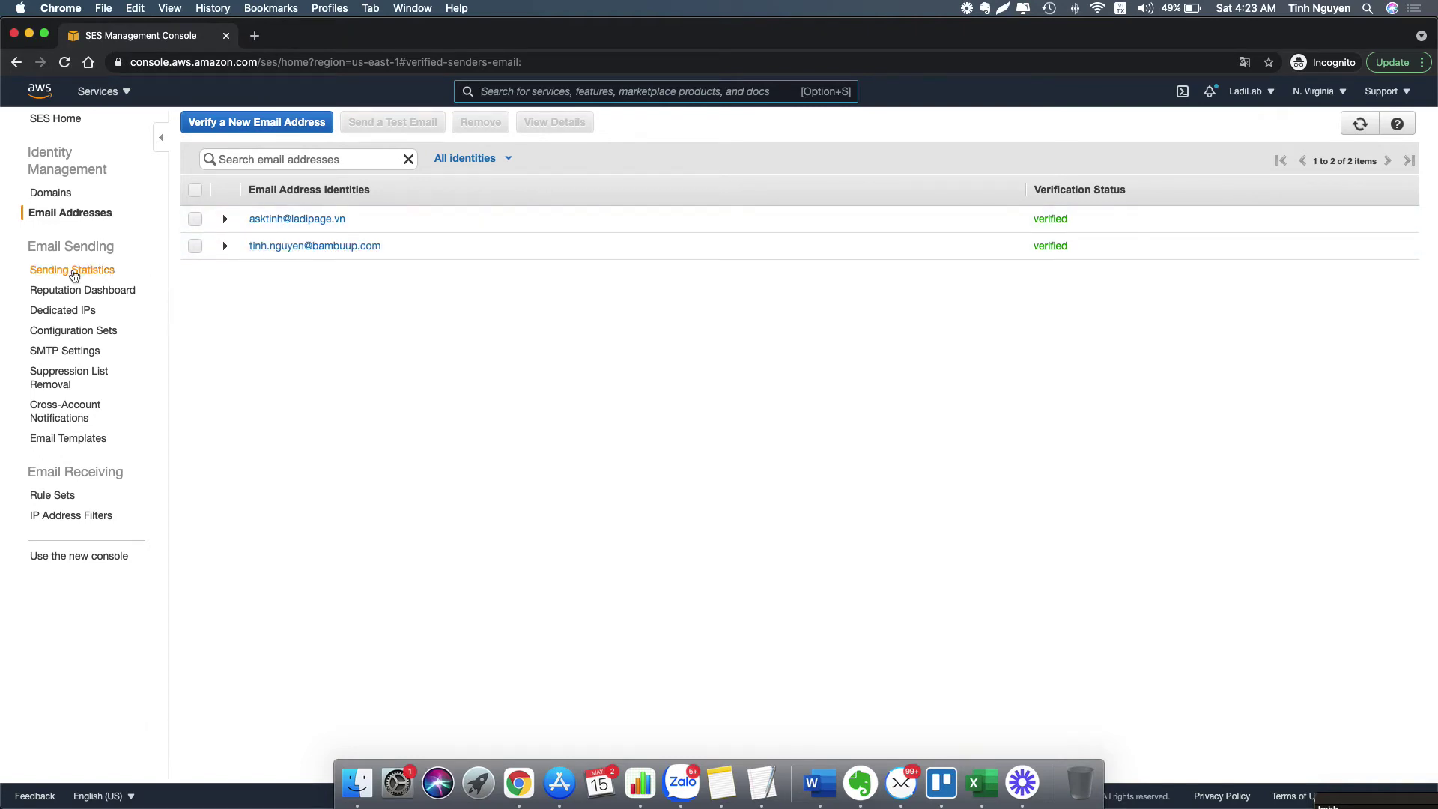
- Copy the SES SMTP server name, ports and TLS details from the SMTP Settings page
{"action": "left_click", "coordinate": [60, 354]}
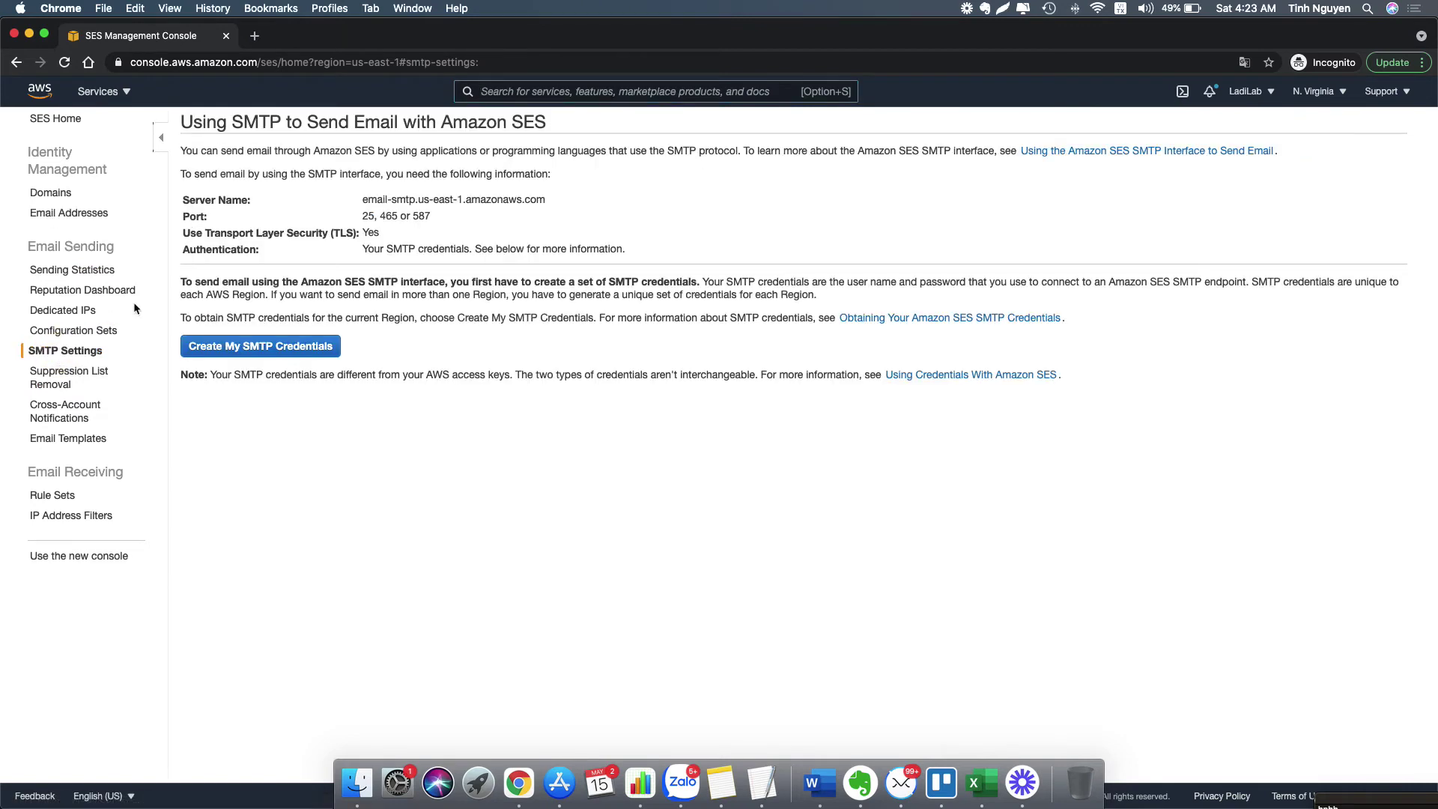
{"action": "left_click_drag", "start_coordinate": [185, 203], "coordinate": [535, 229]}
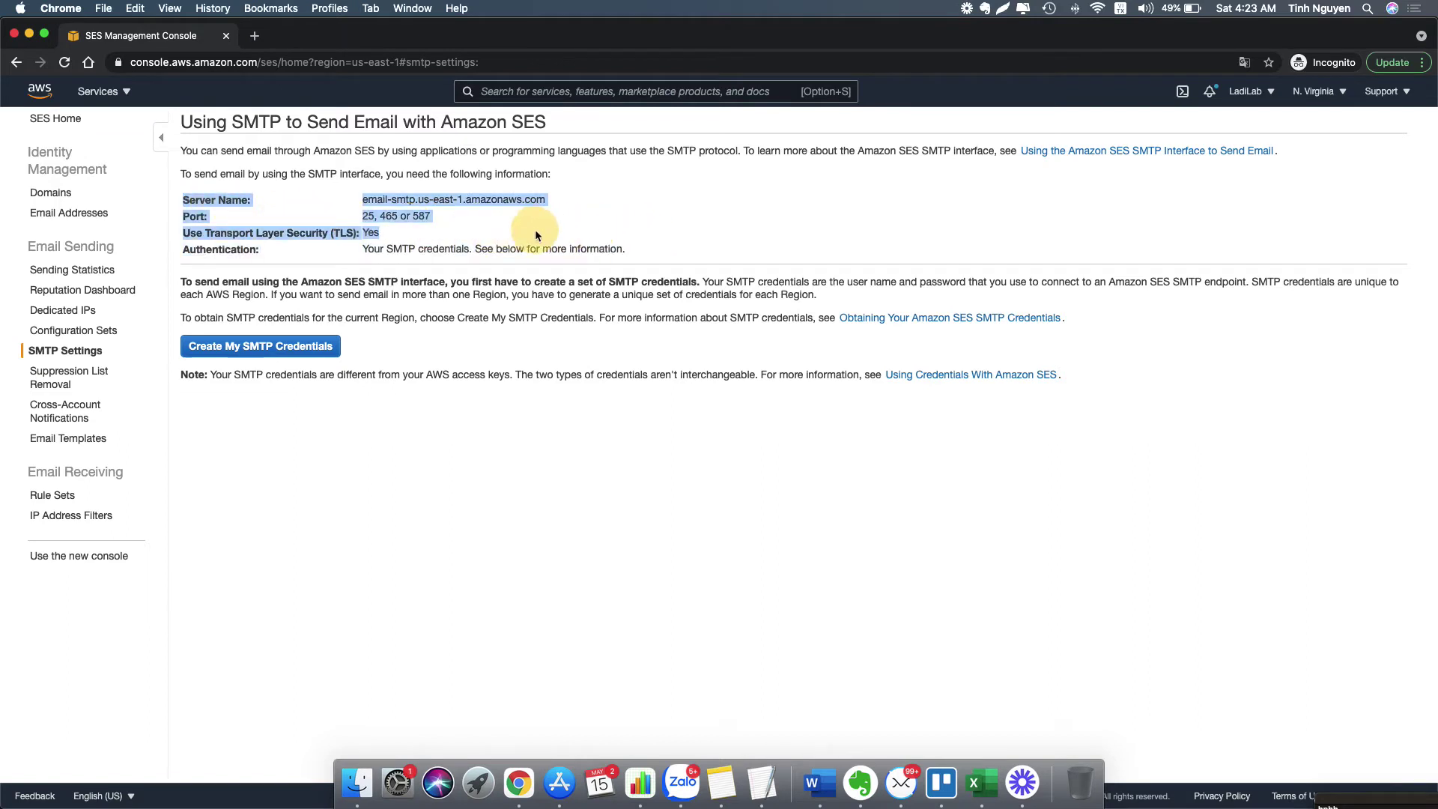
{"action": "right_click", "coordinate": [272, 232]}
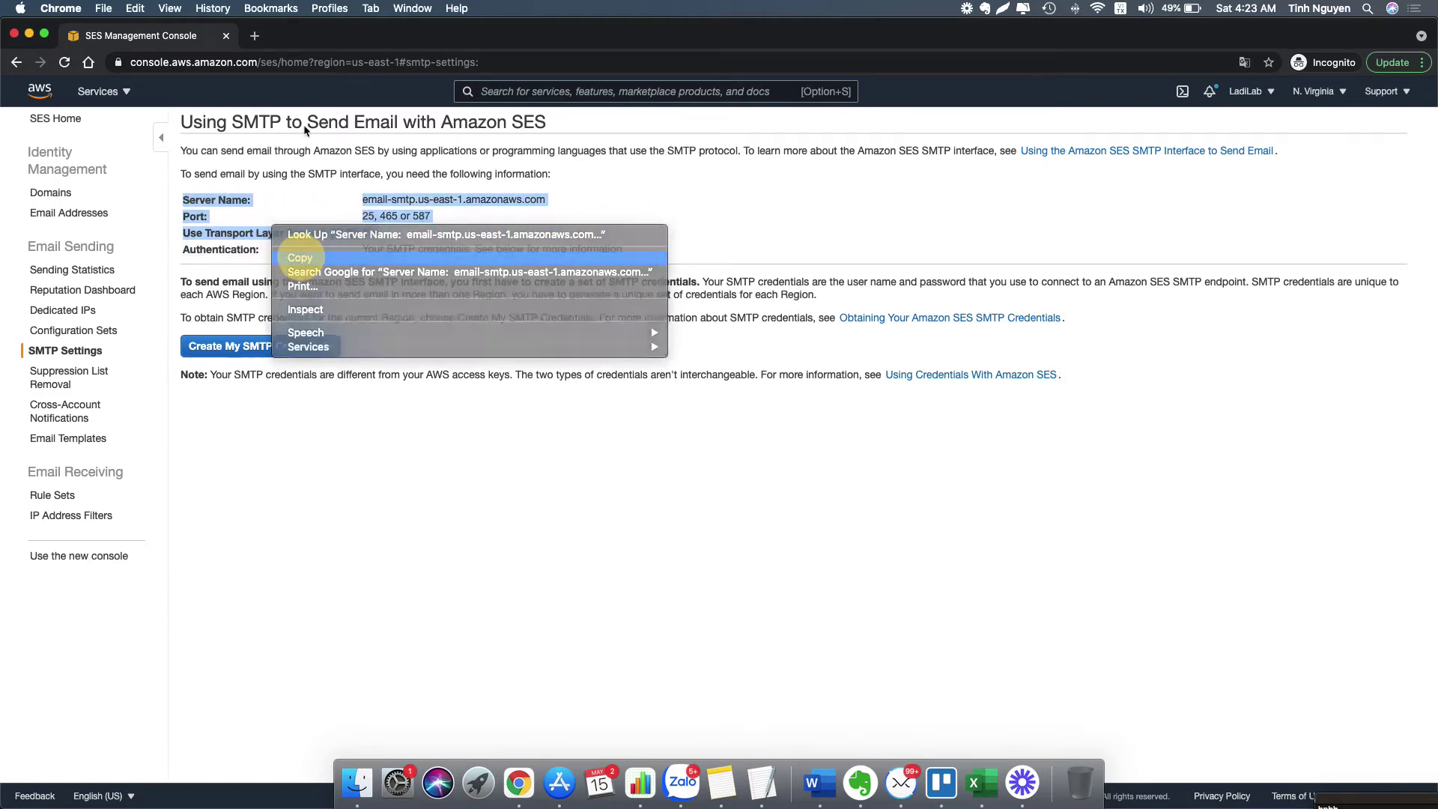
{"action": "left_click", "coordinate": [301, 253]}
- Paste the SMTP details into a new Notepad Online note on notepad.vn
{"action": "left_click", "coordinate": [254, 36]}
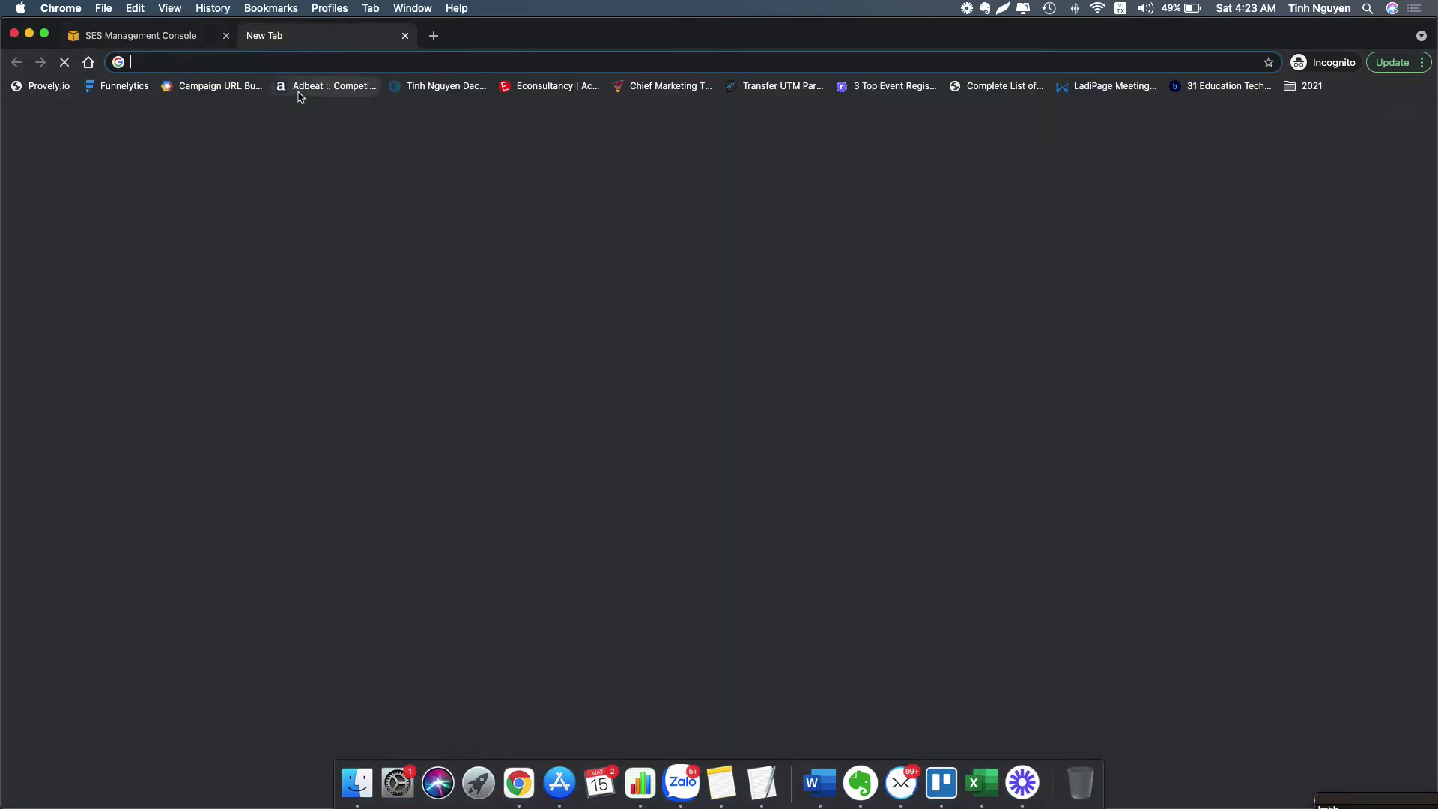
{"action": "type", "text": "notep"}
{"action": "left_click", "coordinate": [300, 89]}
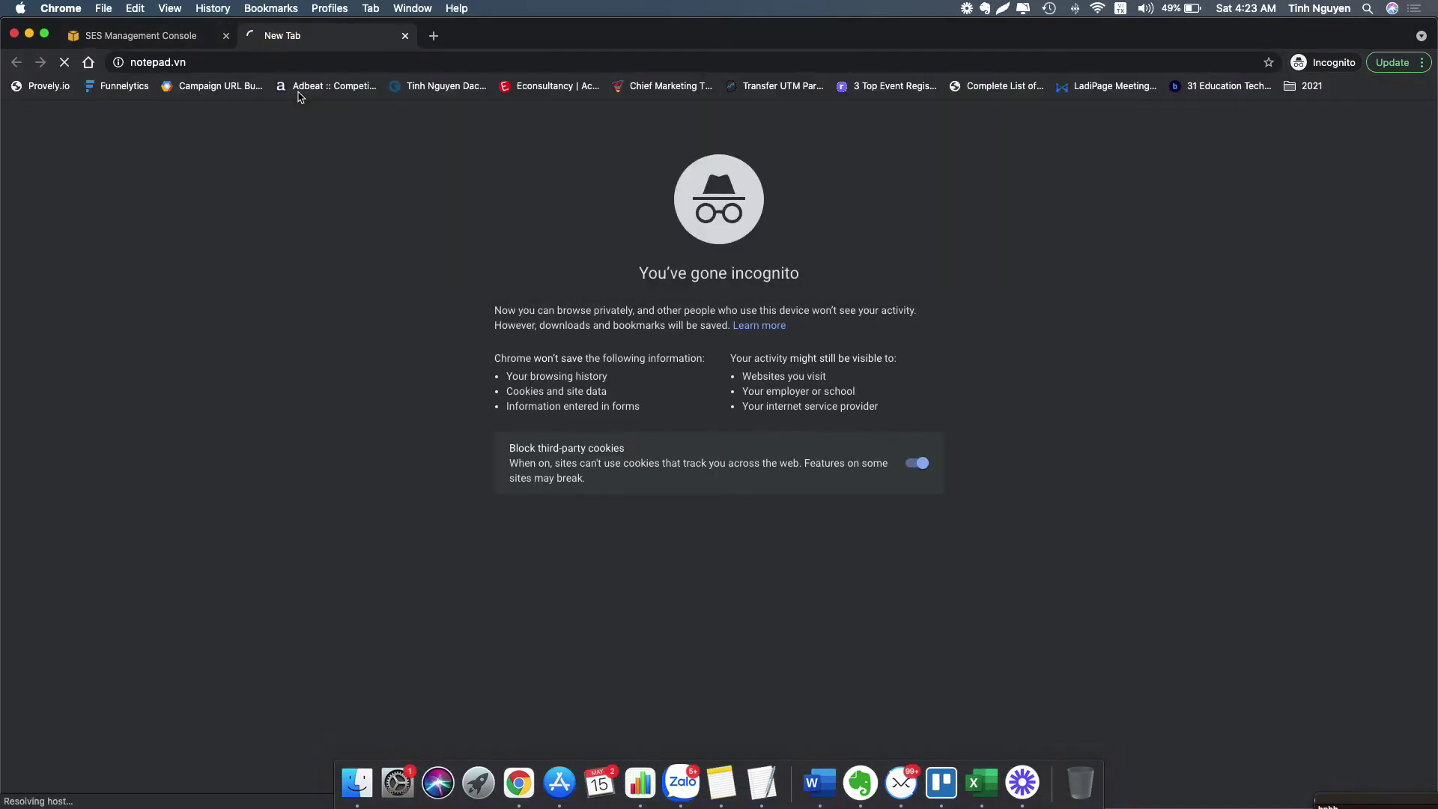
{"action": "left_click", "coordinate": [514, 214]}
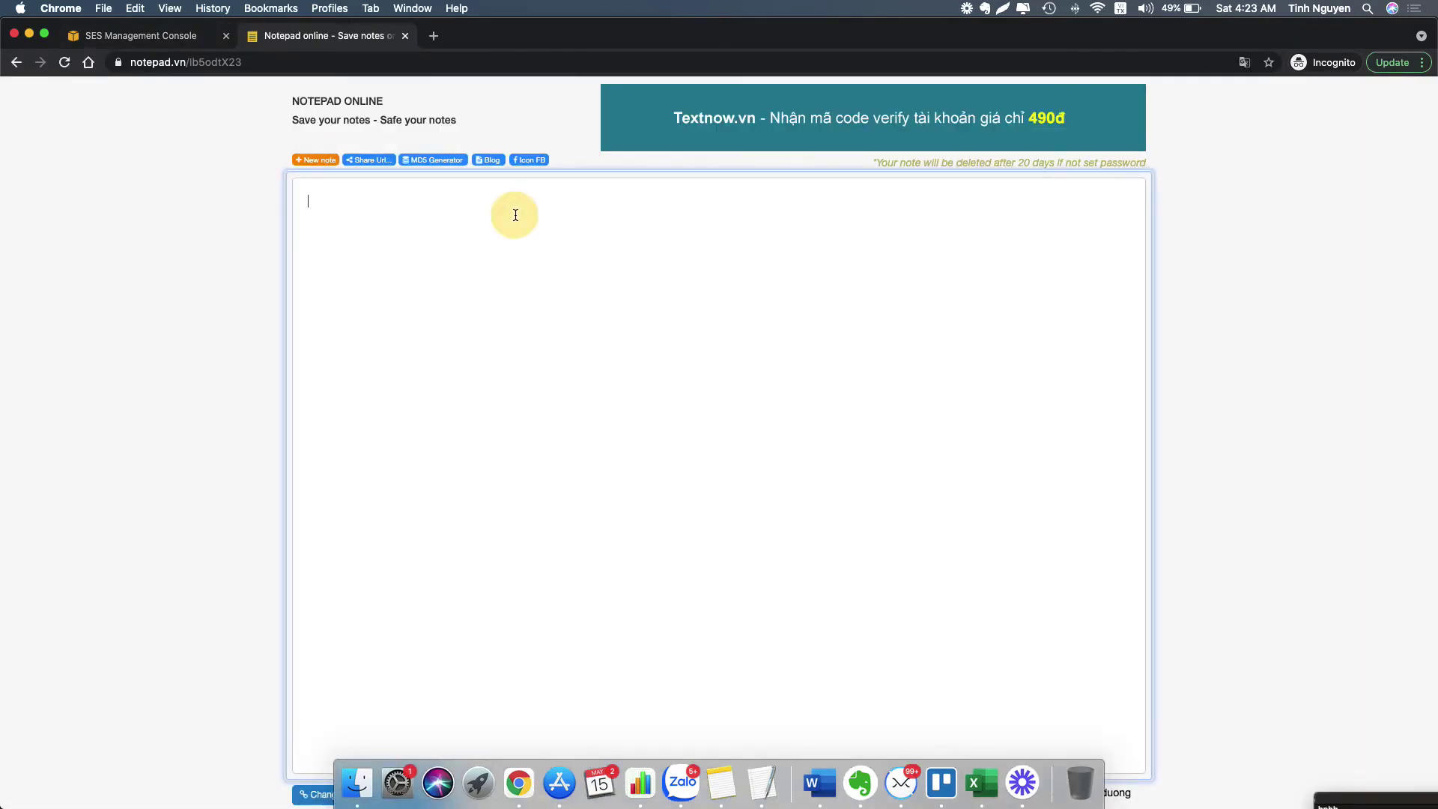
{"action": "key", "text": "super+v"}
{"action": "left_click", "coordinate": [421, 217]}
{"action": "left_click", "coordinate": [164, 36]}
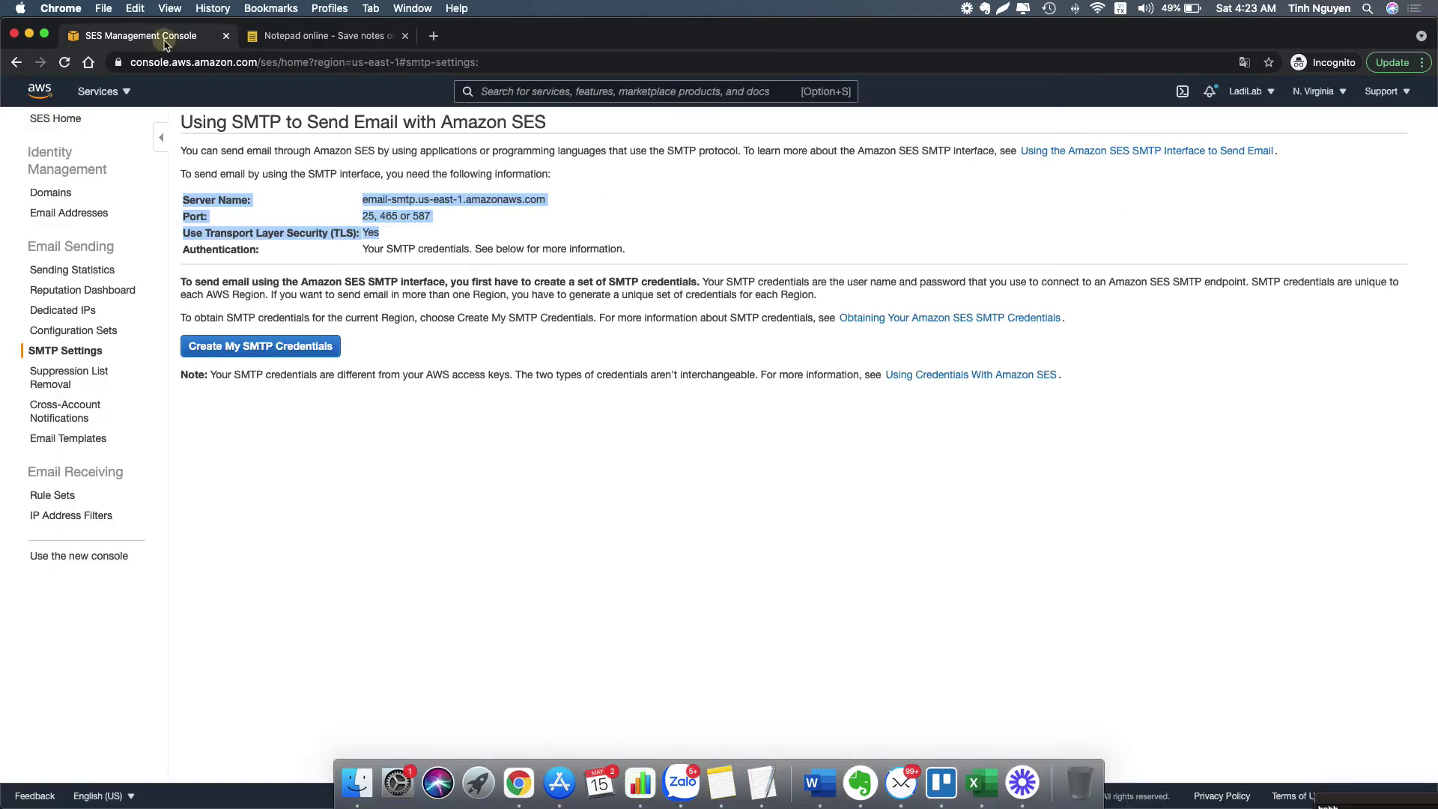
{"action": "left_click", "coordinate": [454, 313]}
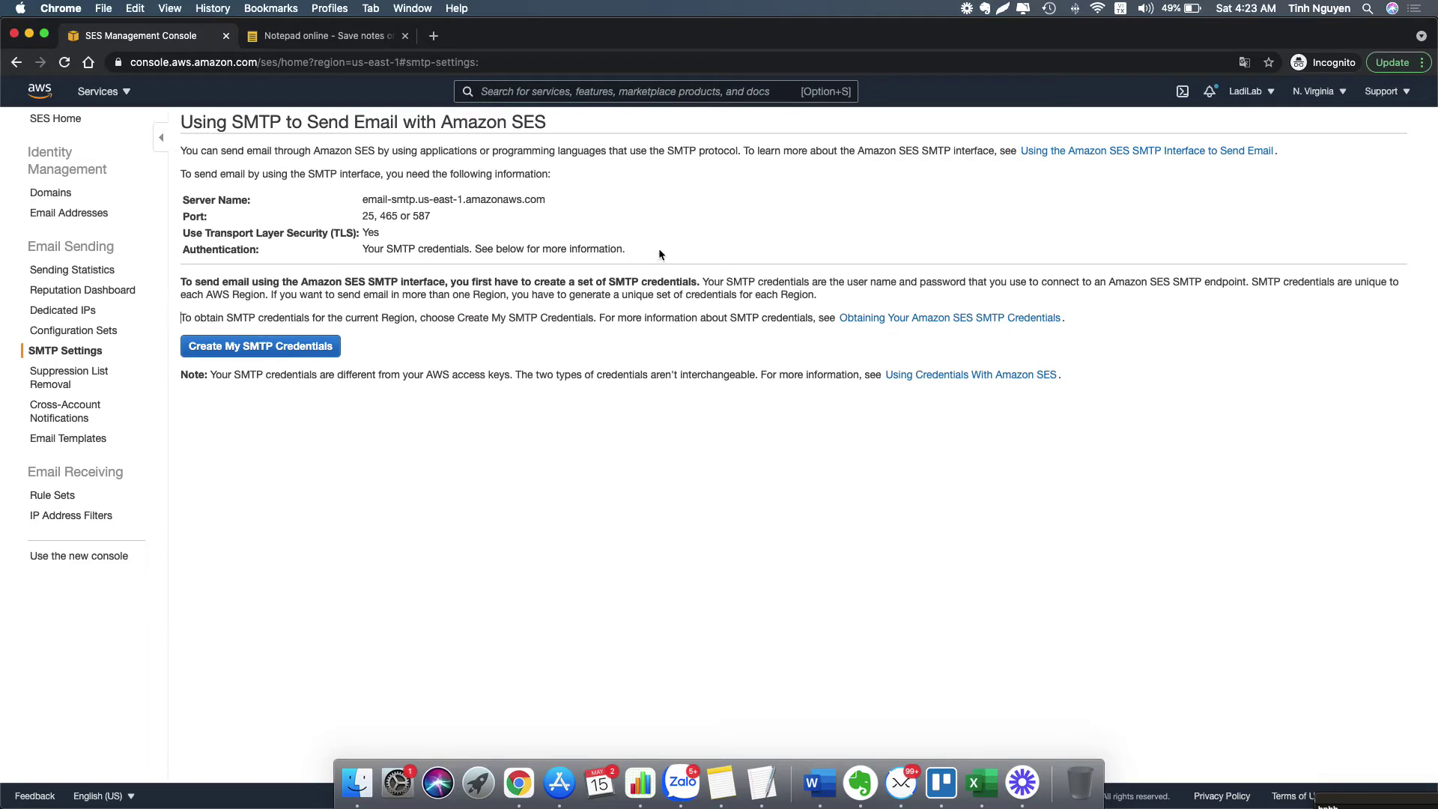
{"action": "left_click_drag", "start_coordinate": [658, 255], "coordinate": [364, 251]}
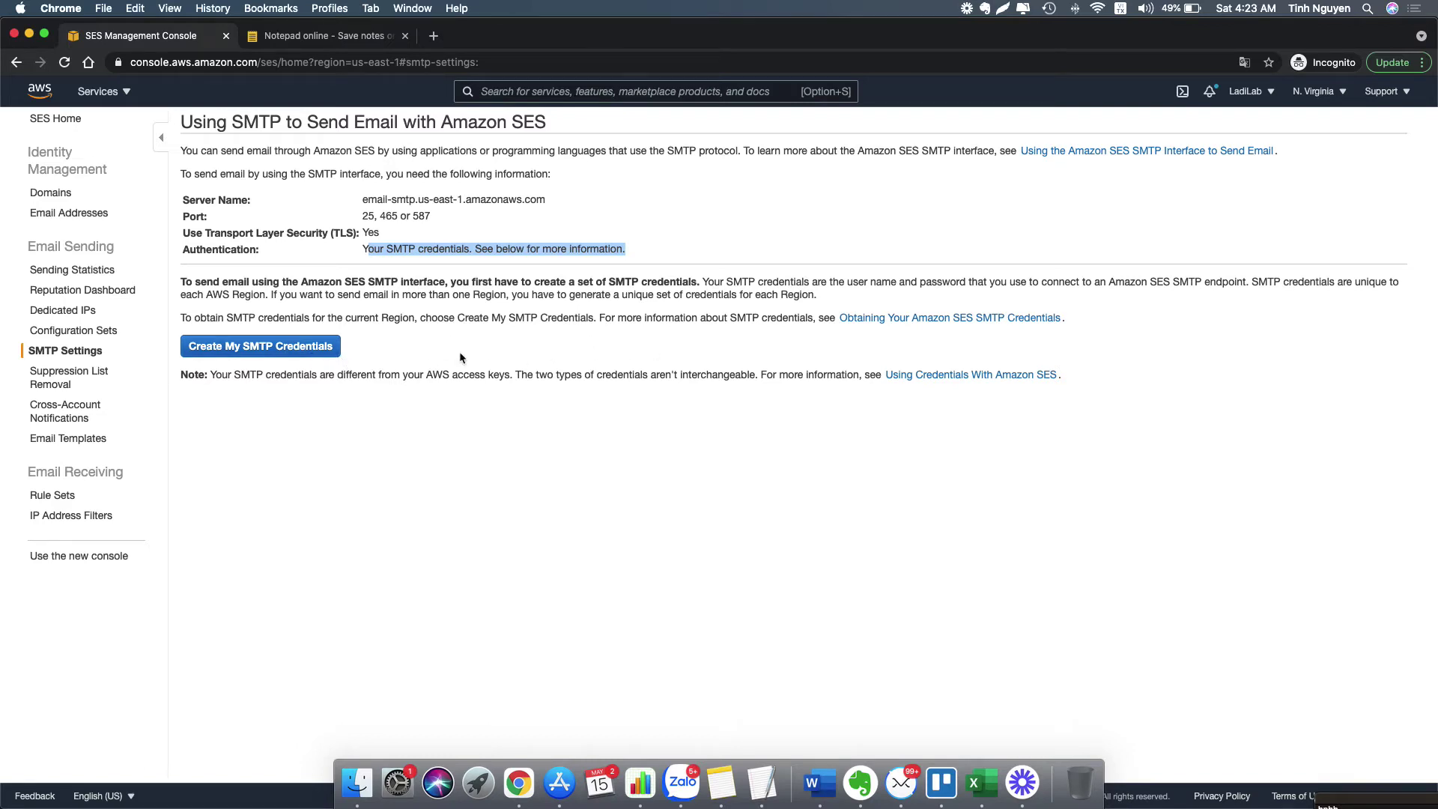
{"action": "left_click", "coordinate": [438, 335]}
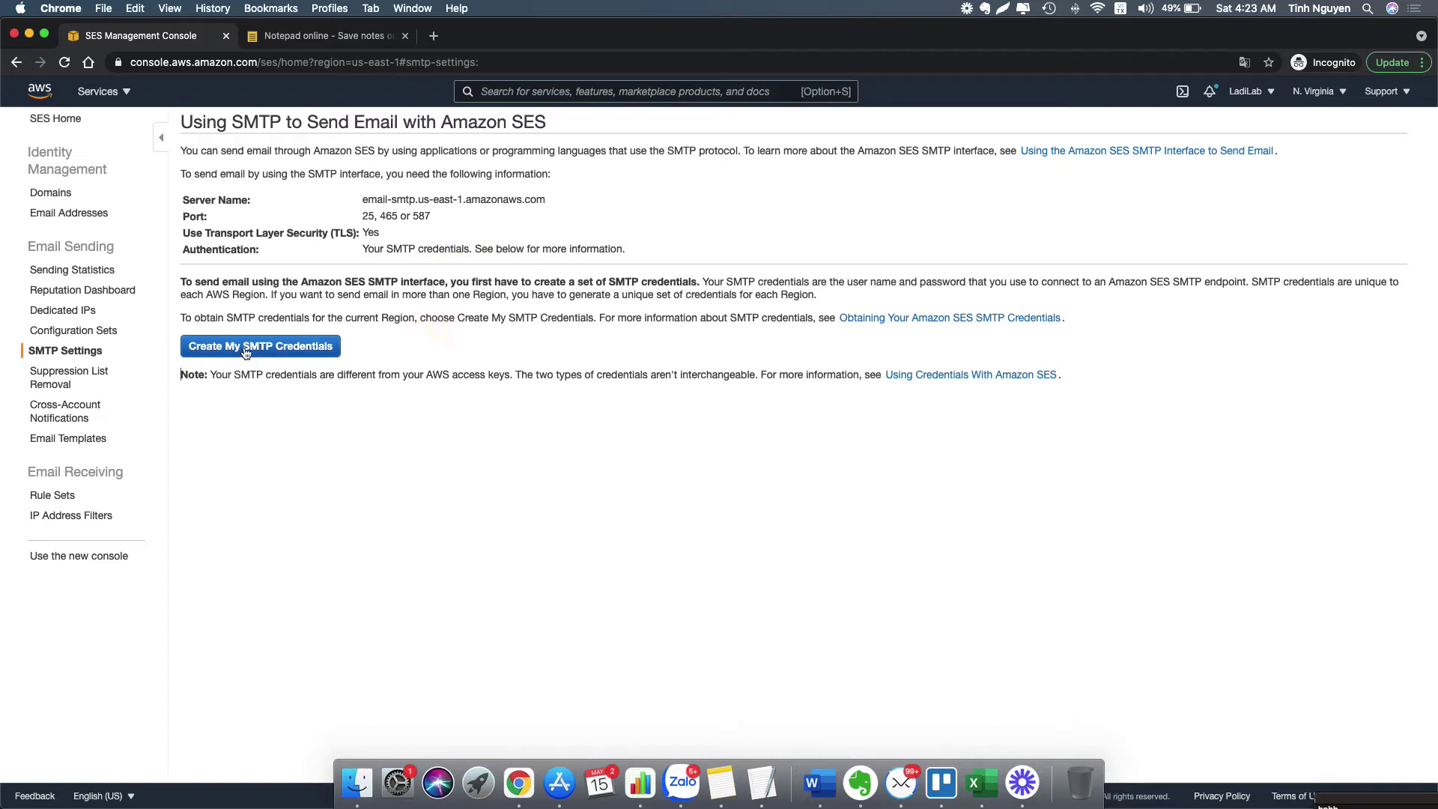
- Create SMTP credentials with the default IAM user ses-smtp-user.20210515-042356
{"action": "left_click", "coordinate": [246, 352]}
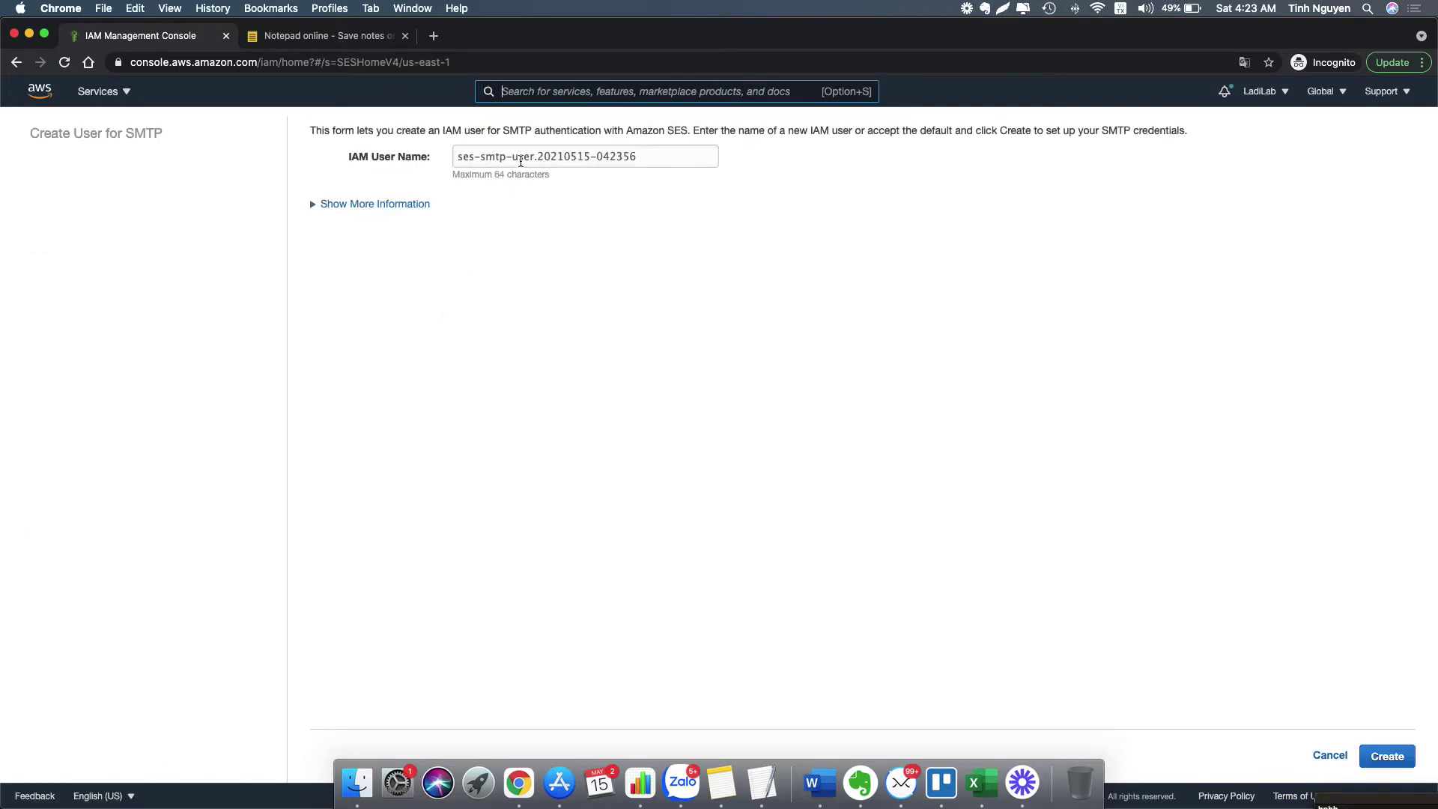
{"action": "left_click", "coordinate": [650, 157]}
{"action": "left_click_drag", "start_coordinate": [651, 157], "coordinate": [458, 150]}
{"action": "triple_click", "coordinate": [523, 152]}
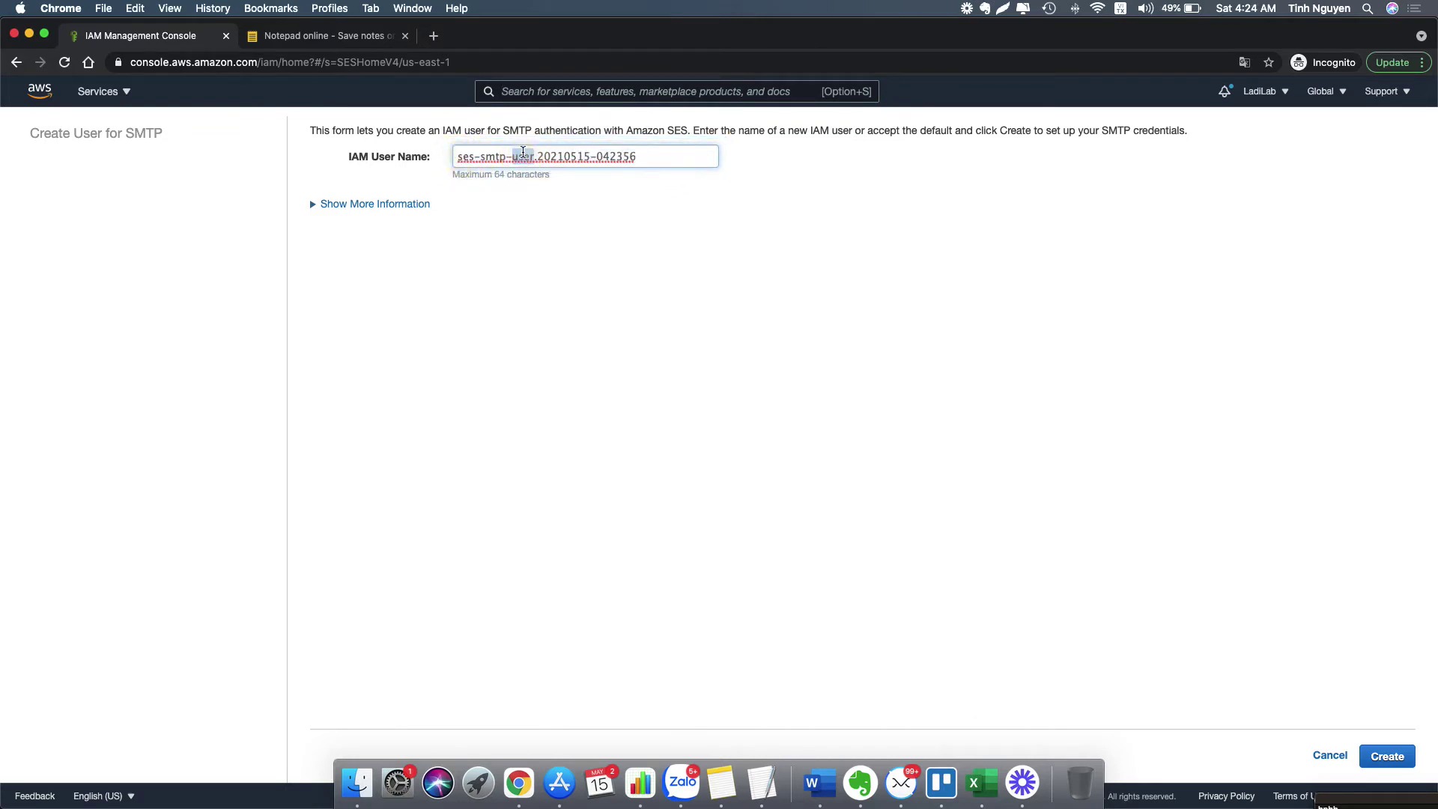
{"action": "left_click", "coordinate": [379, 204]}
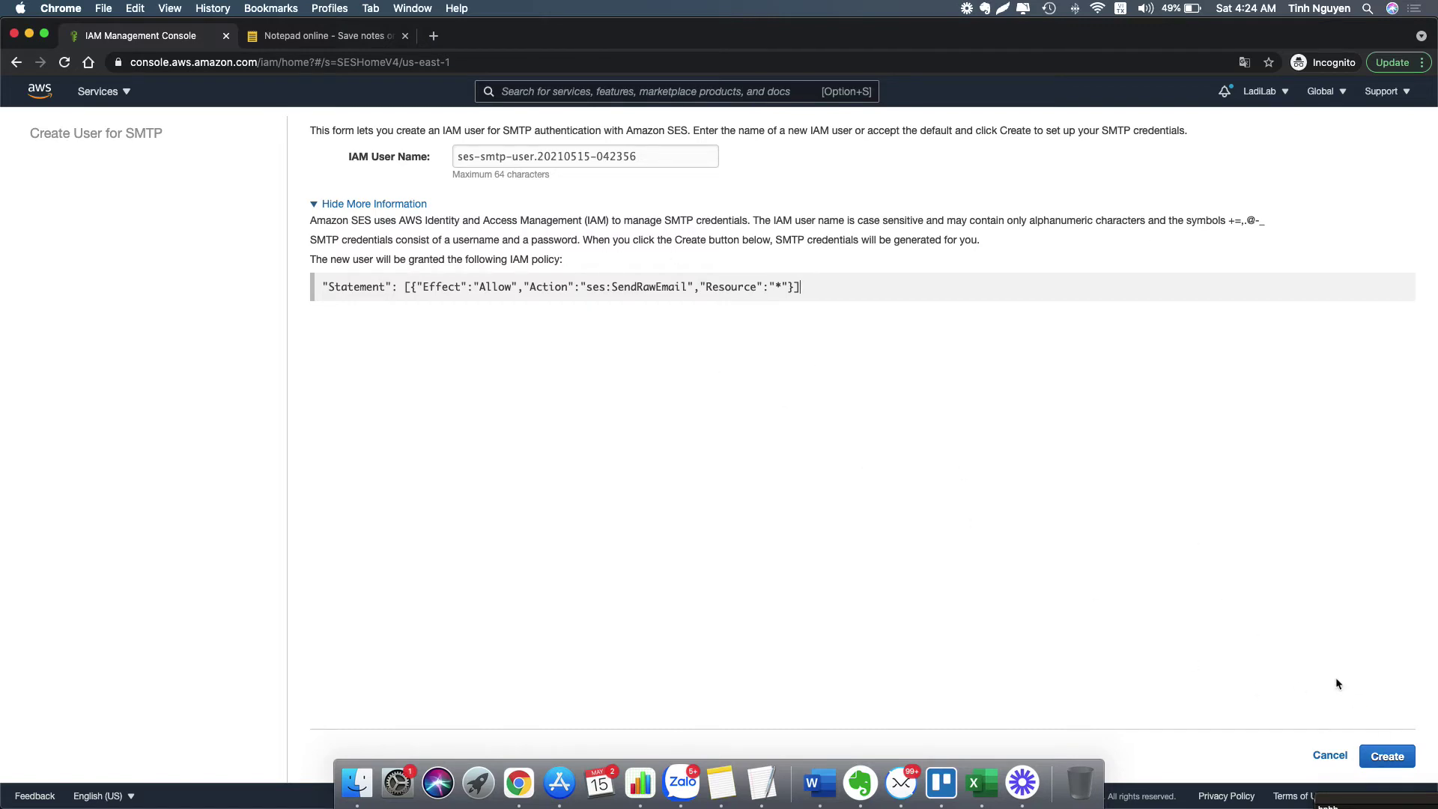
{"action": "left_click", "coordinate": [1387, 760]}
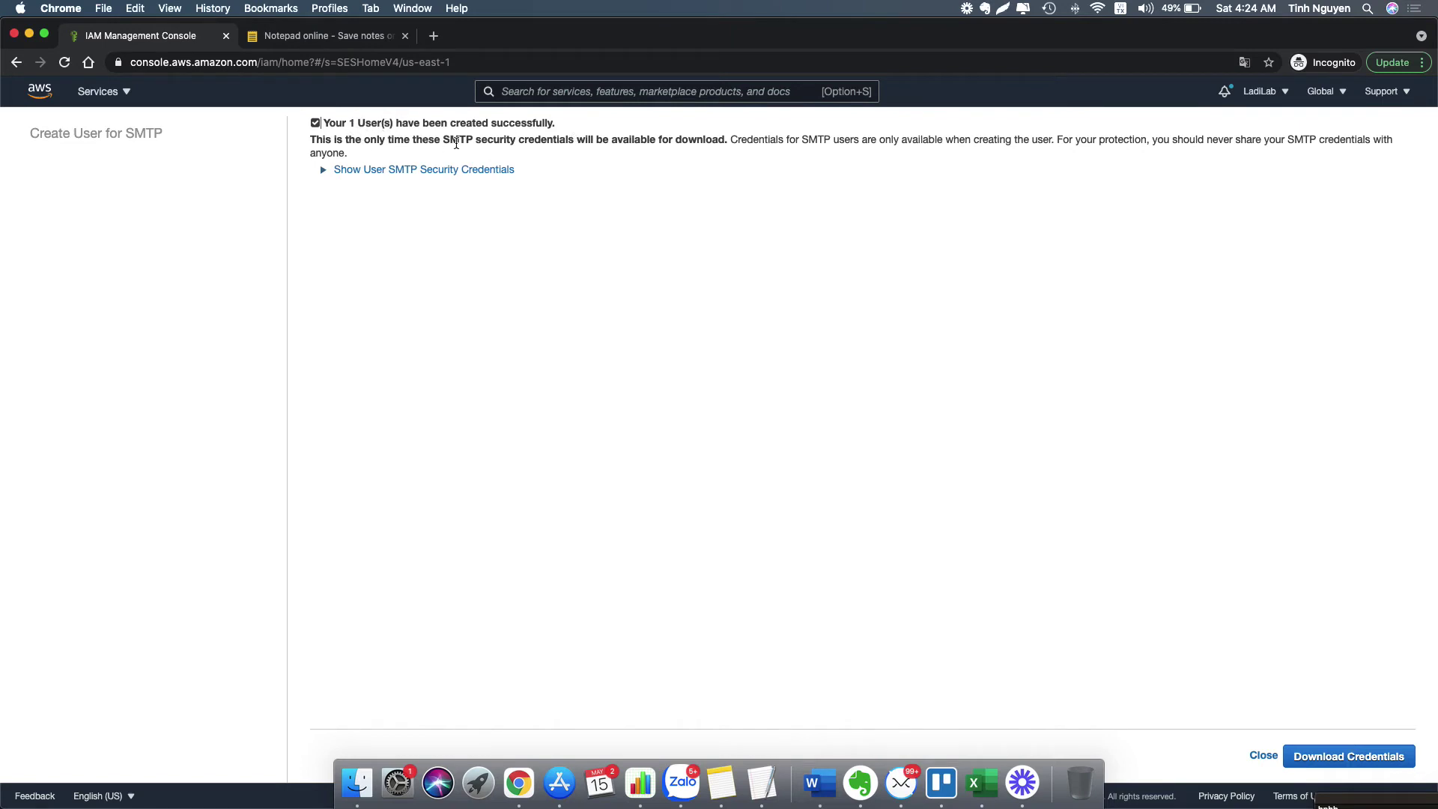
- Copy the new SMTP username and password into the note below the SES server details
{"action": "left_click", "coordinate": [427, 170]}
{"action": "left_click_drag", "start_coordinate": [370, 219], "coordinate": [740, 245]}
{"action": "right_click", "coordinate": [535, 219]}
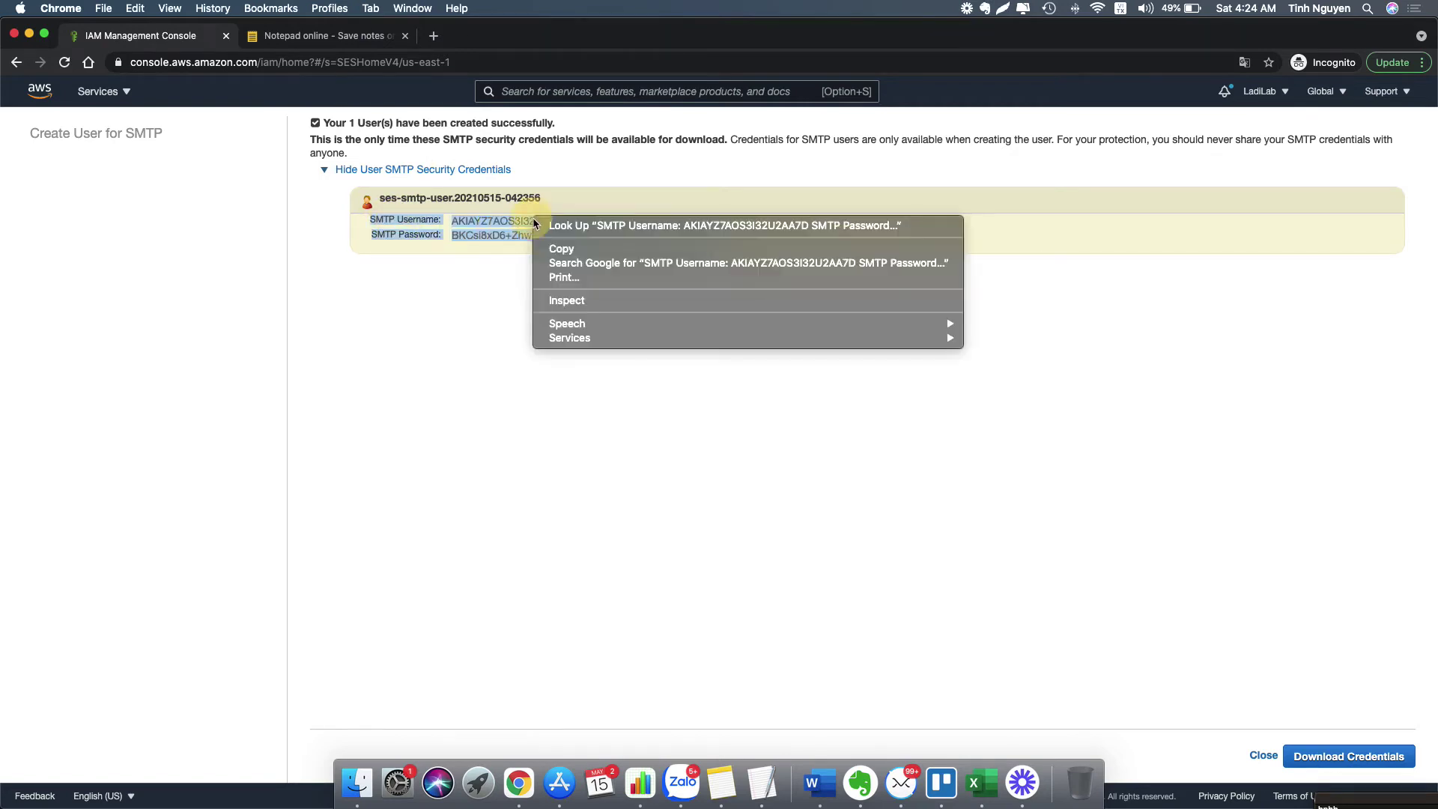
{"action": "left_click", "coordinate": [584, 250]}
{"action": "left_click", "coordinate": [334, 37]}
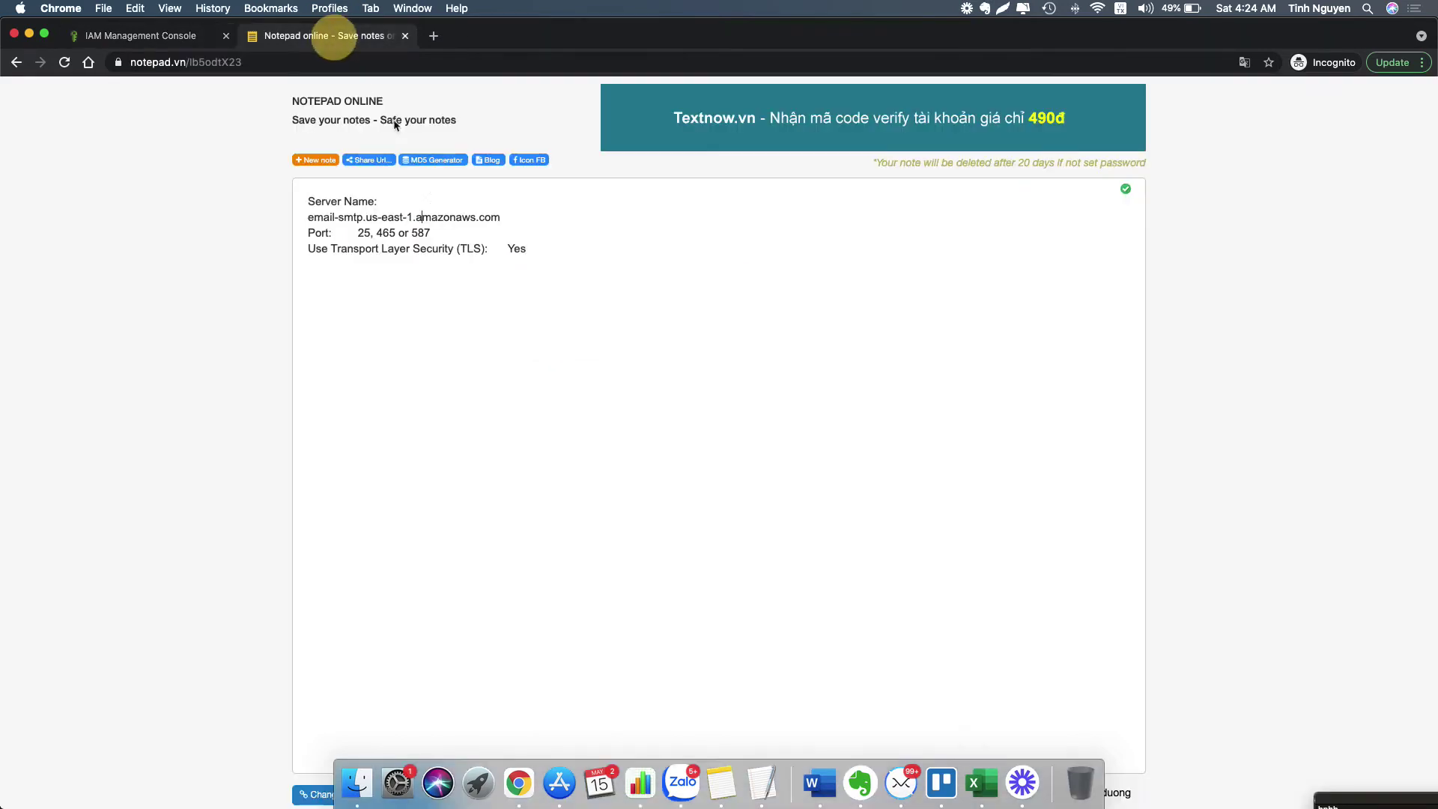
{"action": "left_click", "coordinate": [573, 255]}
{"action": "key", "text": "super+v"}
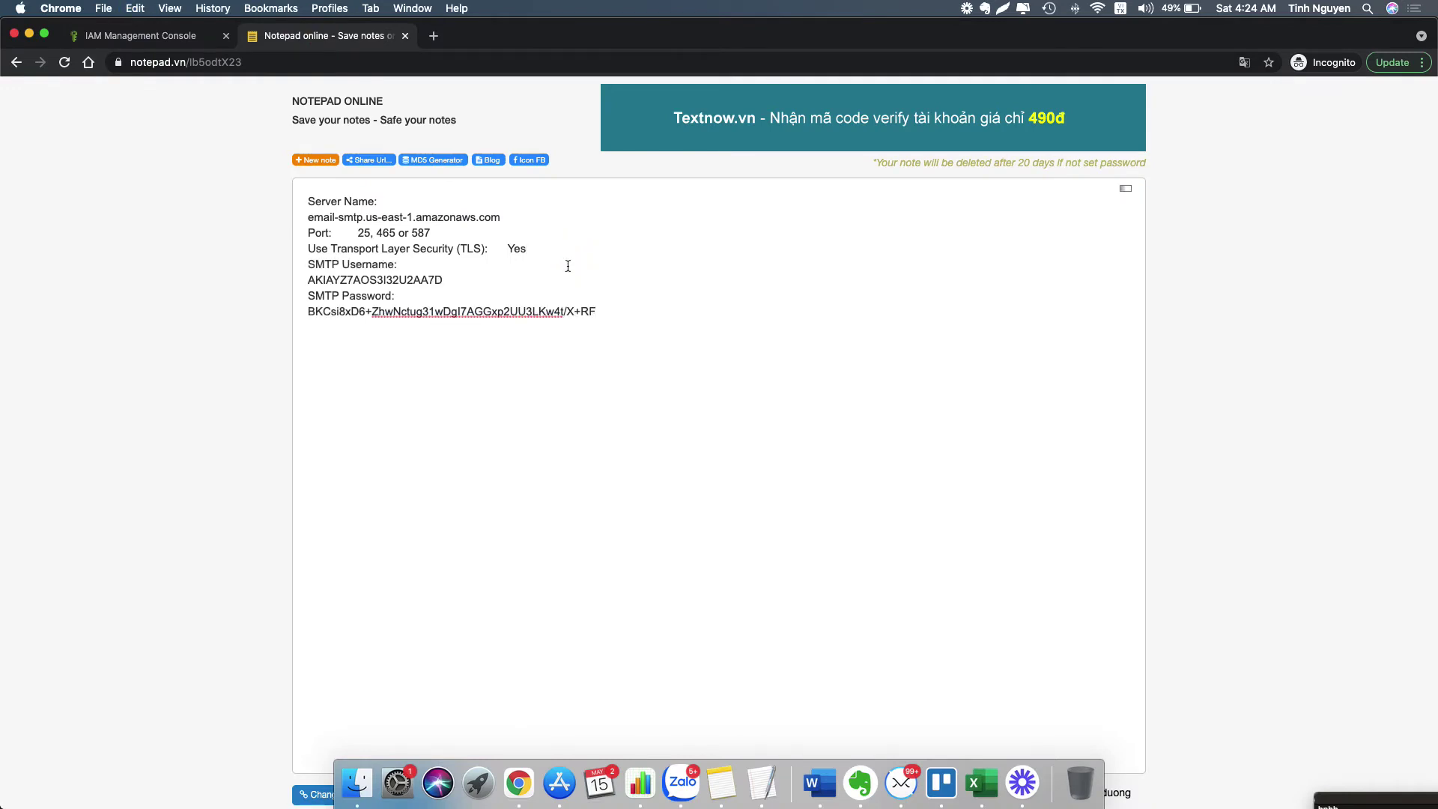
- Check the note's username, password and port lines, then close the IAM credentials page
{"action": "left_click_drag", "start_coordinate": [310, 280], "coordinate": [440, 282]}
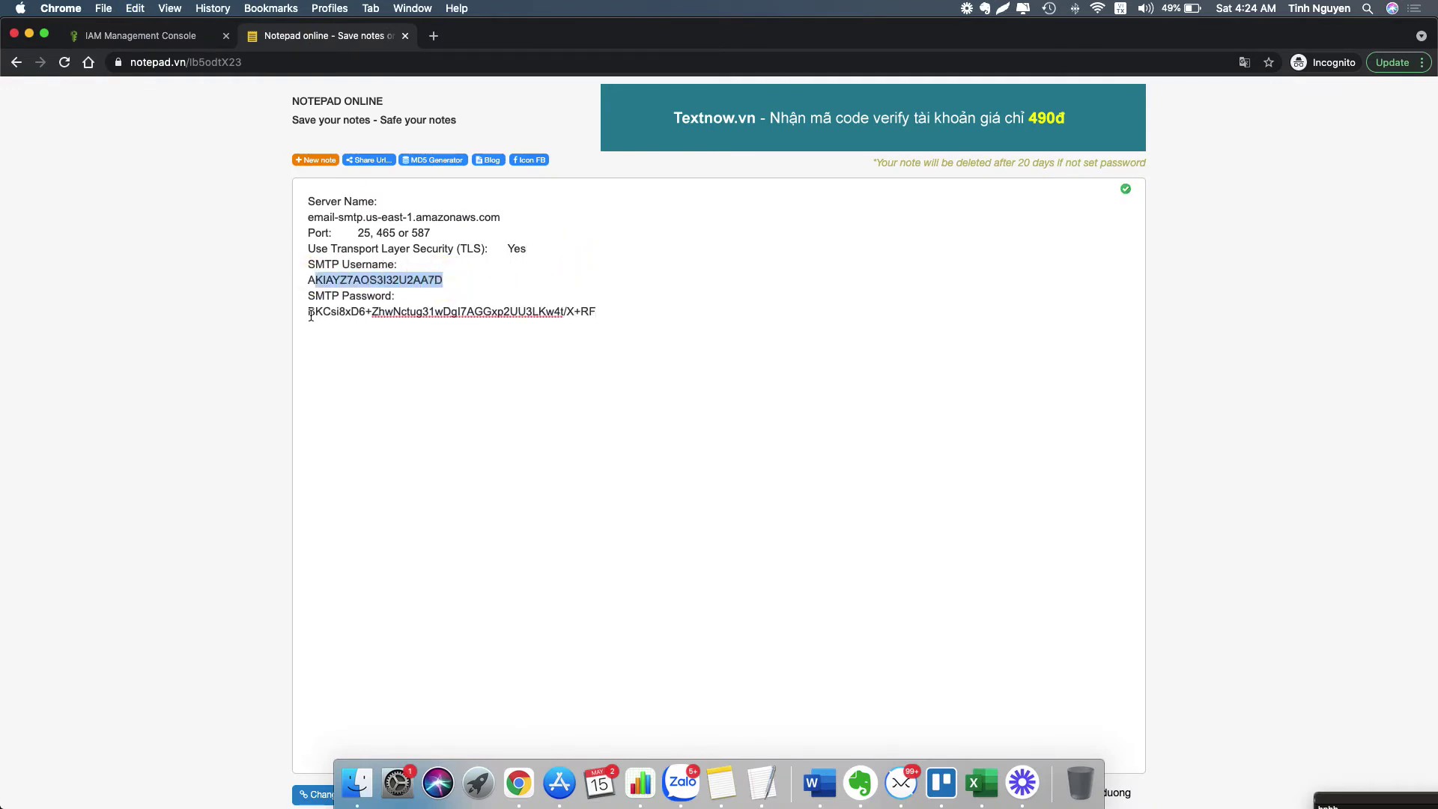
{"action": "left_click_drag", "start_coordinate": [308, 312], "coordinate": [600, 312]}
{"action": "left_click_drag", "start_coordinate": [356, 234], "coordinate": [455, 233]}
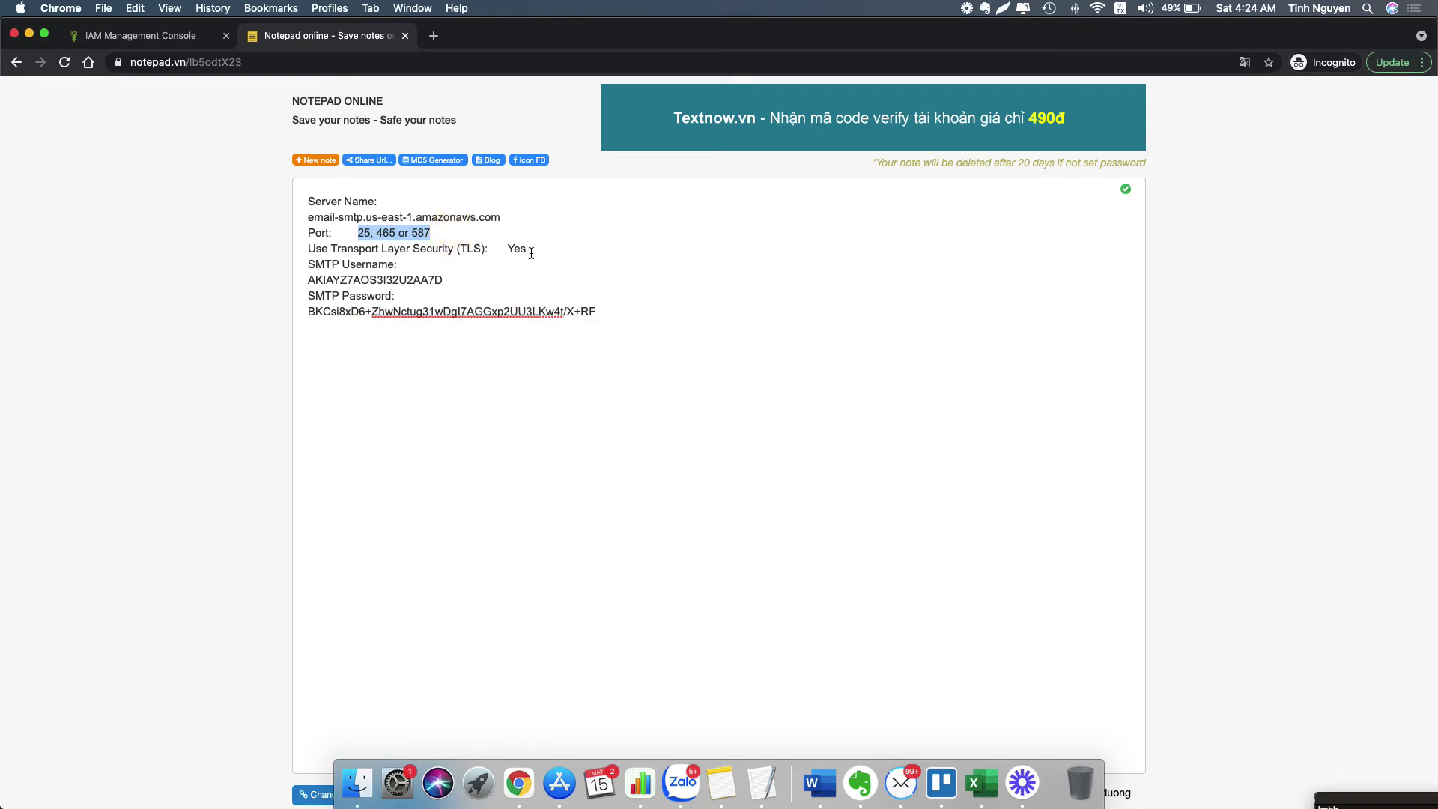
{"action": "left_click", "coordinate": [504, 250]}
{"action": "left_click", "coordinate": [562, 253]}
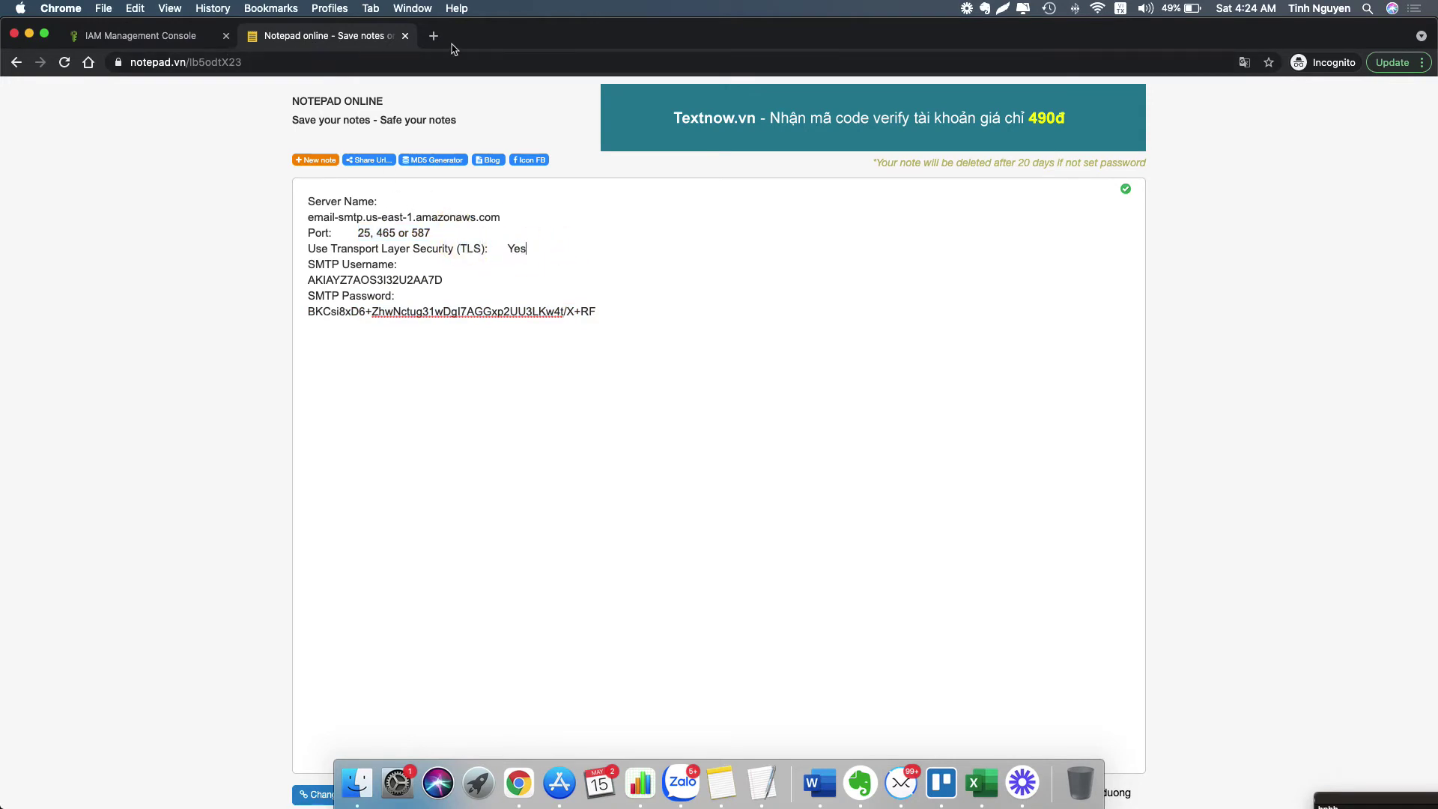
{"action": "left_click", "coordinate": [161, 35]}
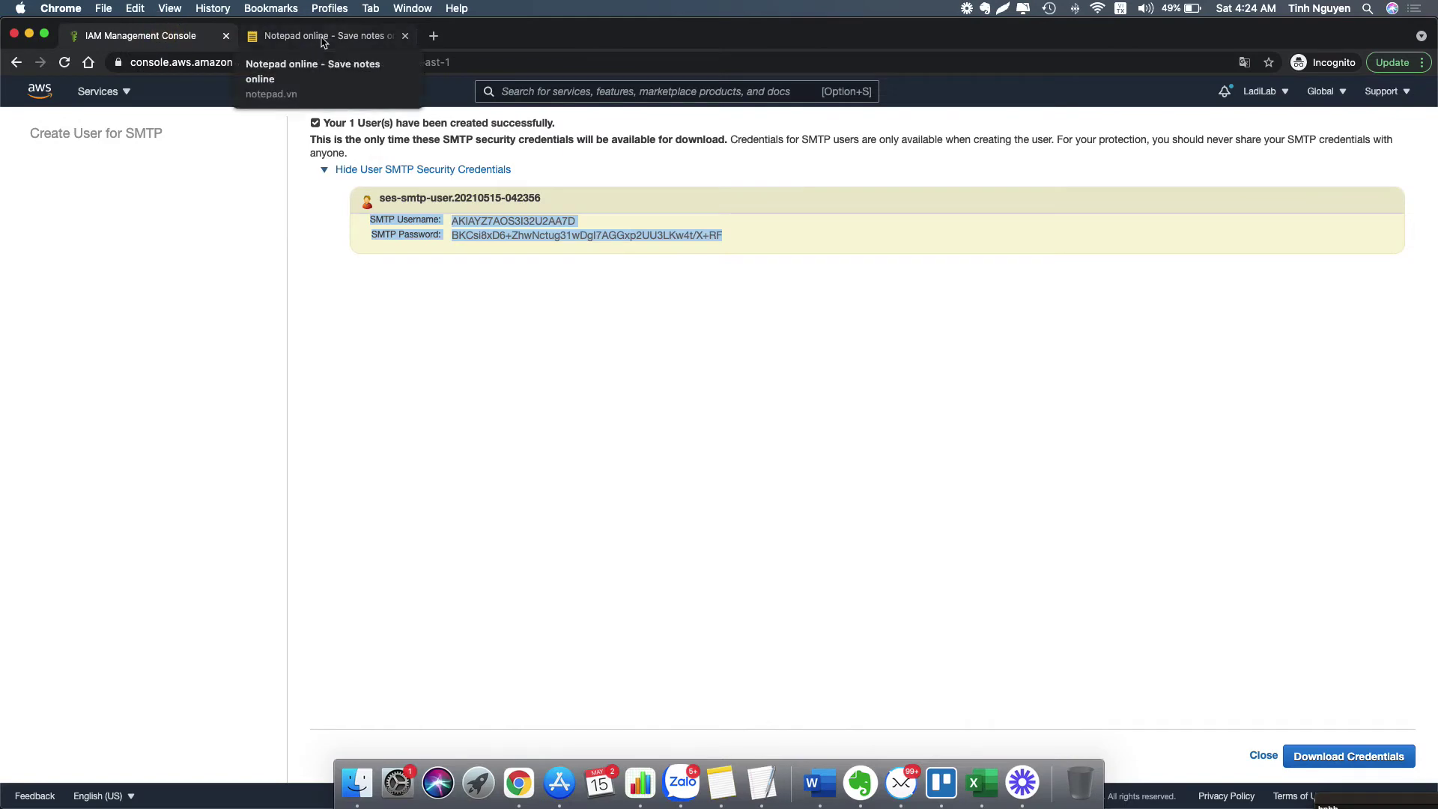
{"action": "left_click", "coordinate": [1264, 756]}
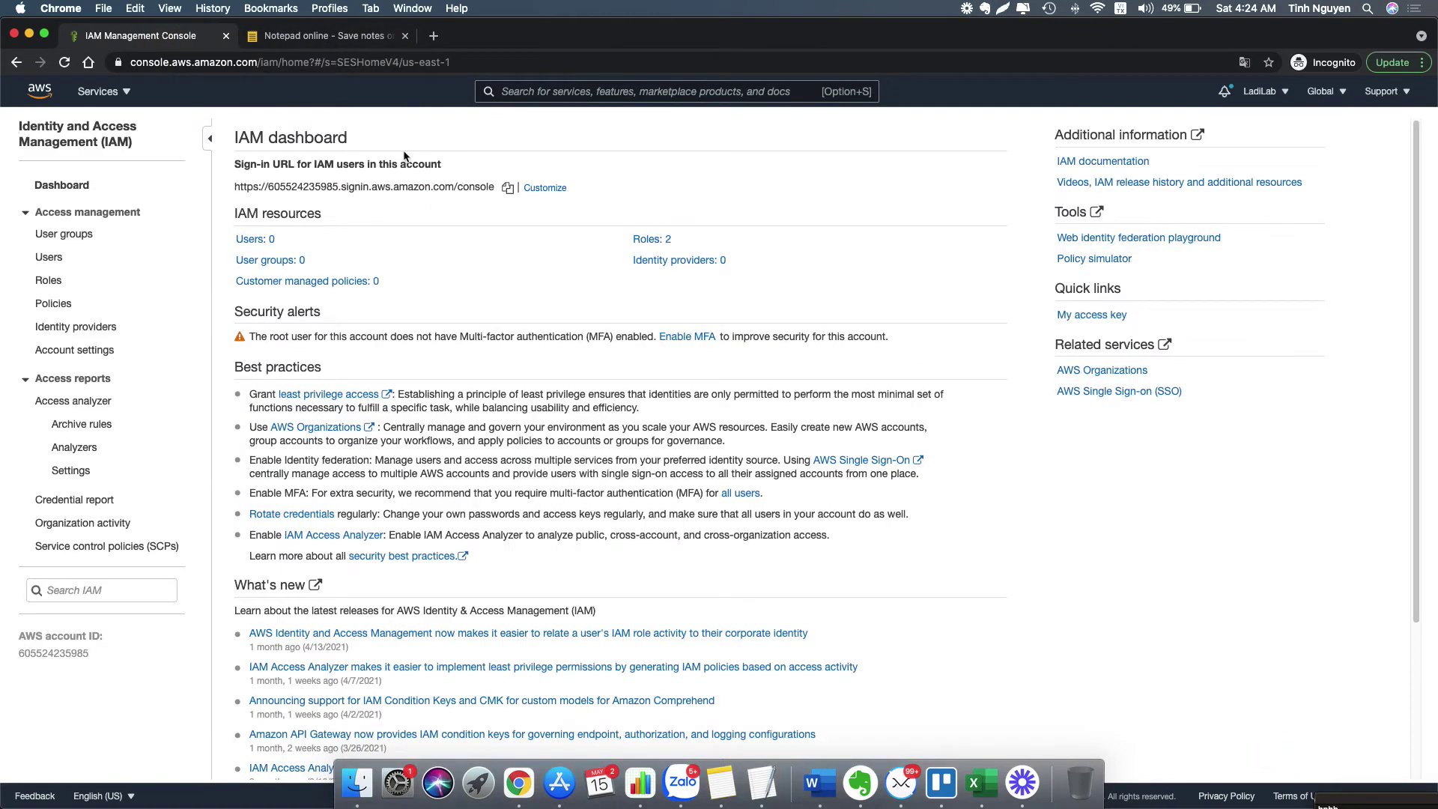
{"action": "left_click", "coordinate": [337, 36]}
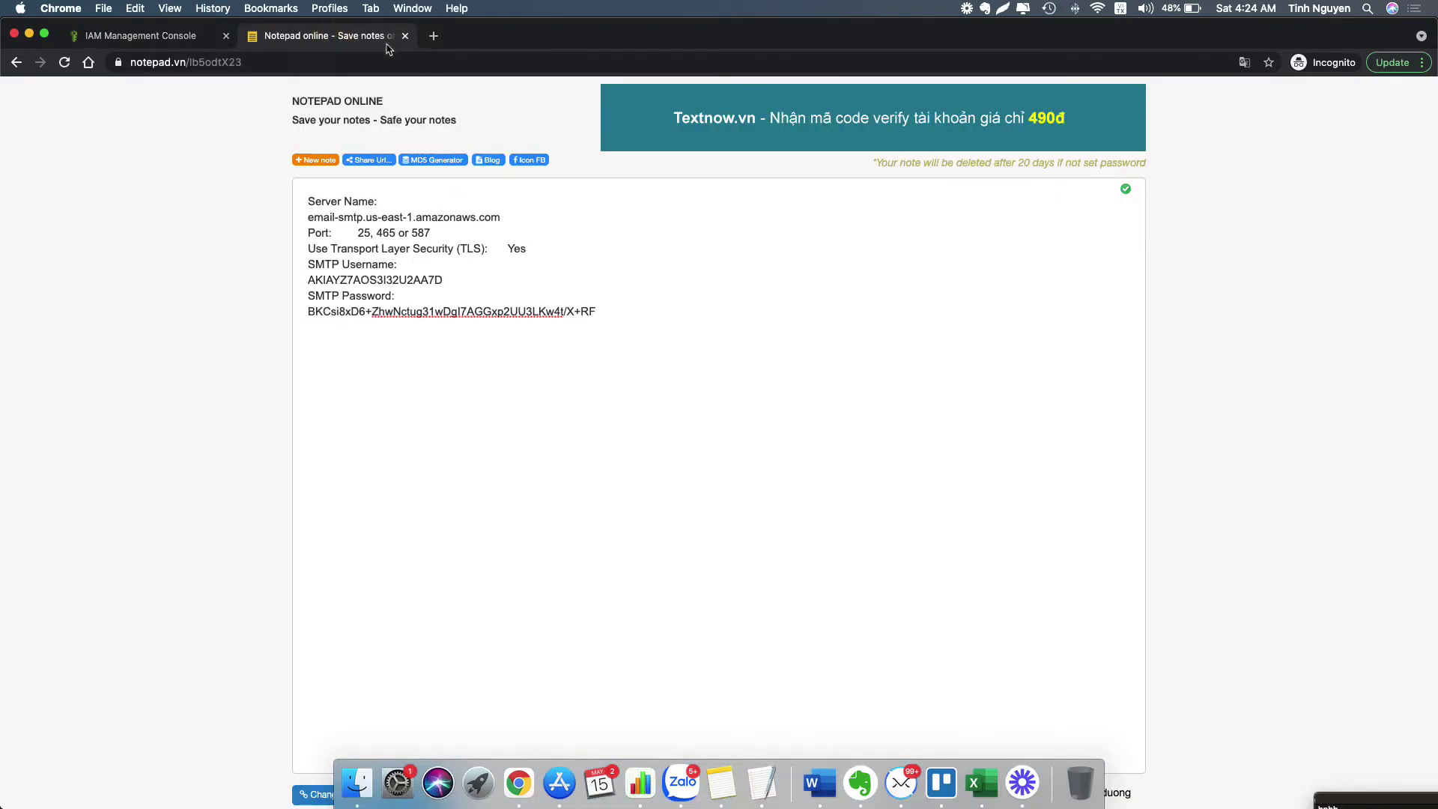
{"action": "left_click", "coordinate": [492, 40]}
{"action": "left_click_drag", "start_coordinate": [493, 40], "coordinate": [496, 60]}
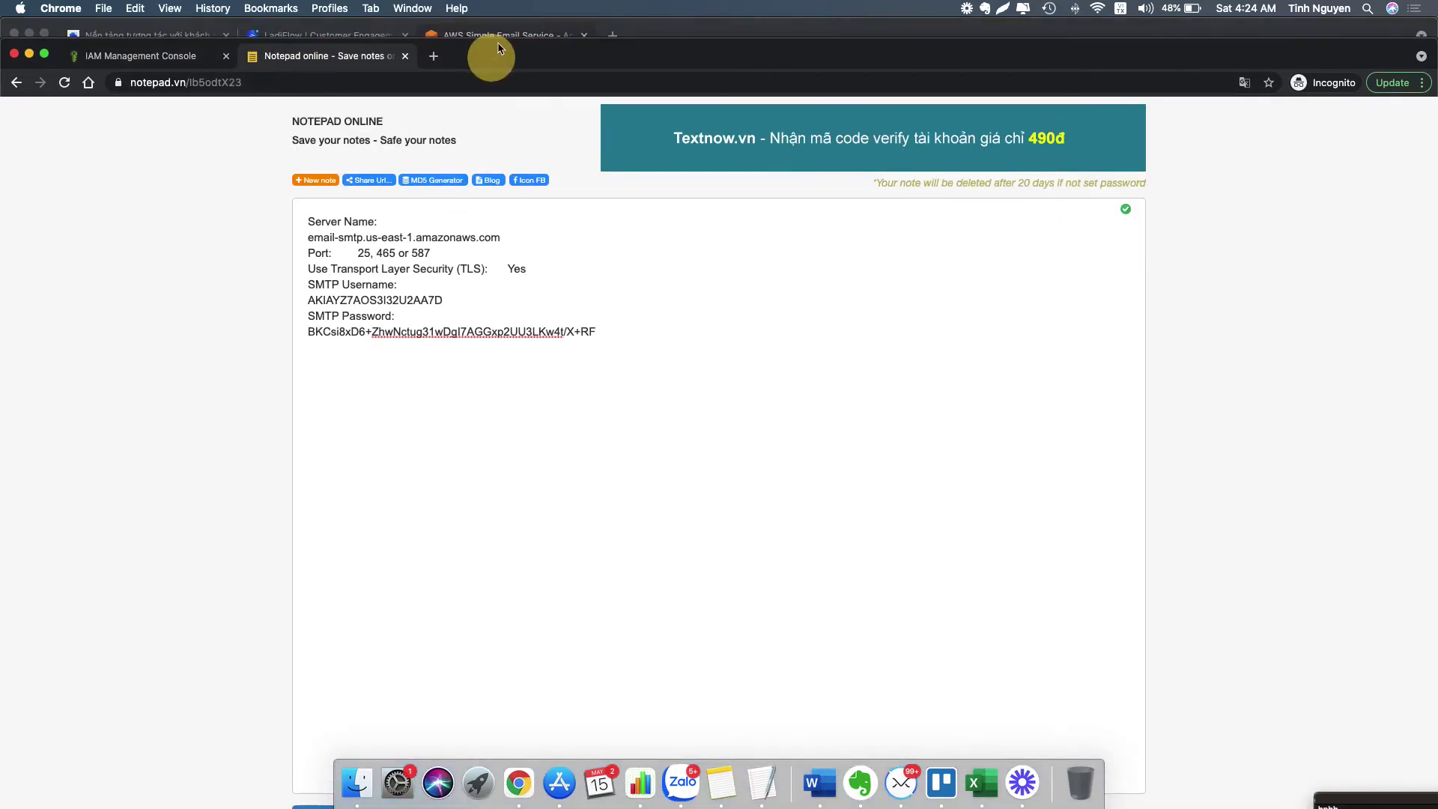
- In LadiFlow integrations, start a new linked account of type SMTP
{"action": "left_click", "coordinate": [277, 35]}
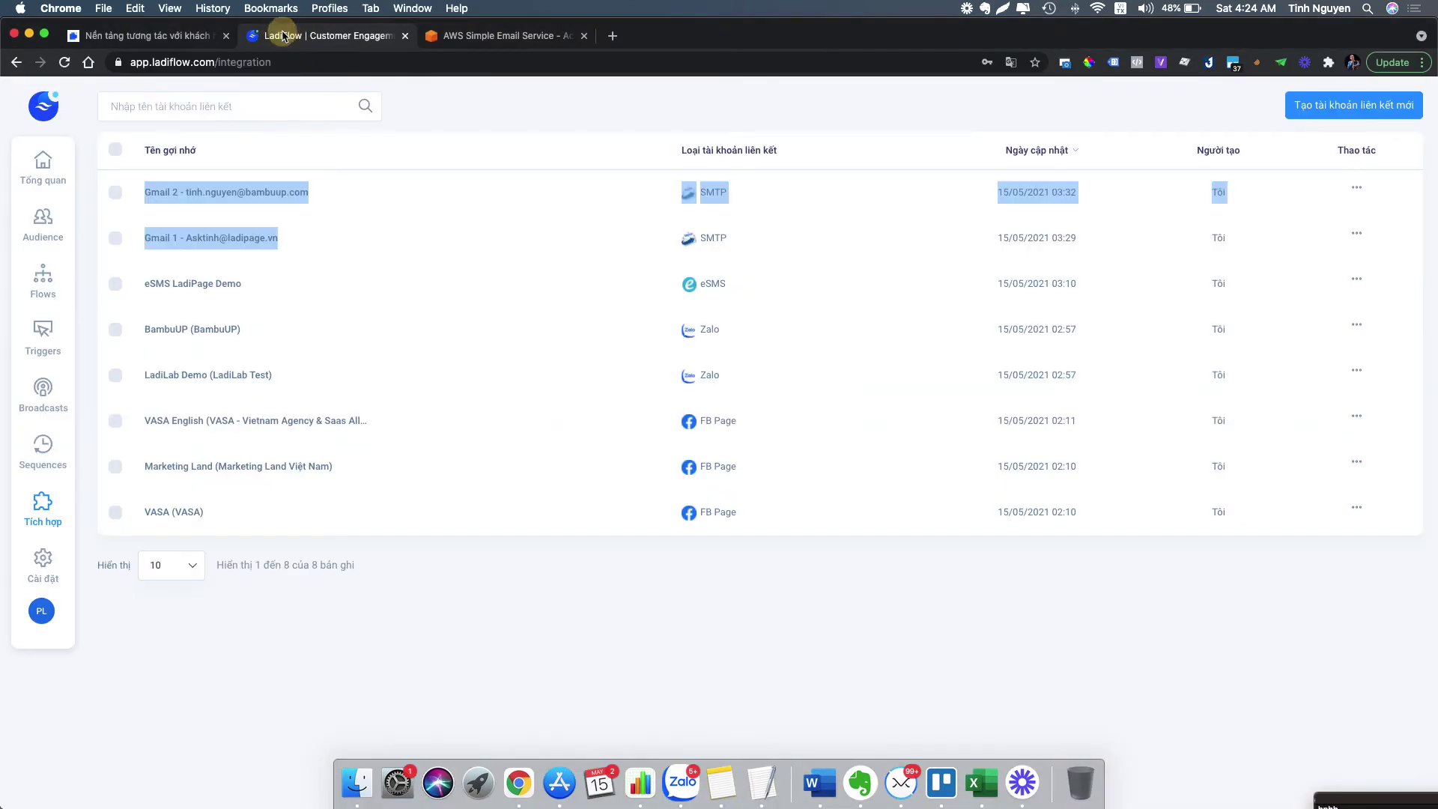
{"action": "left_click", "coordinate": [441, 265]}
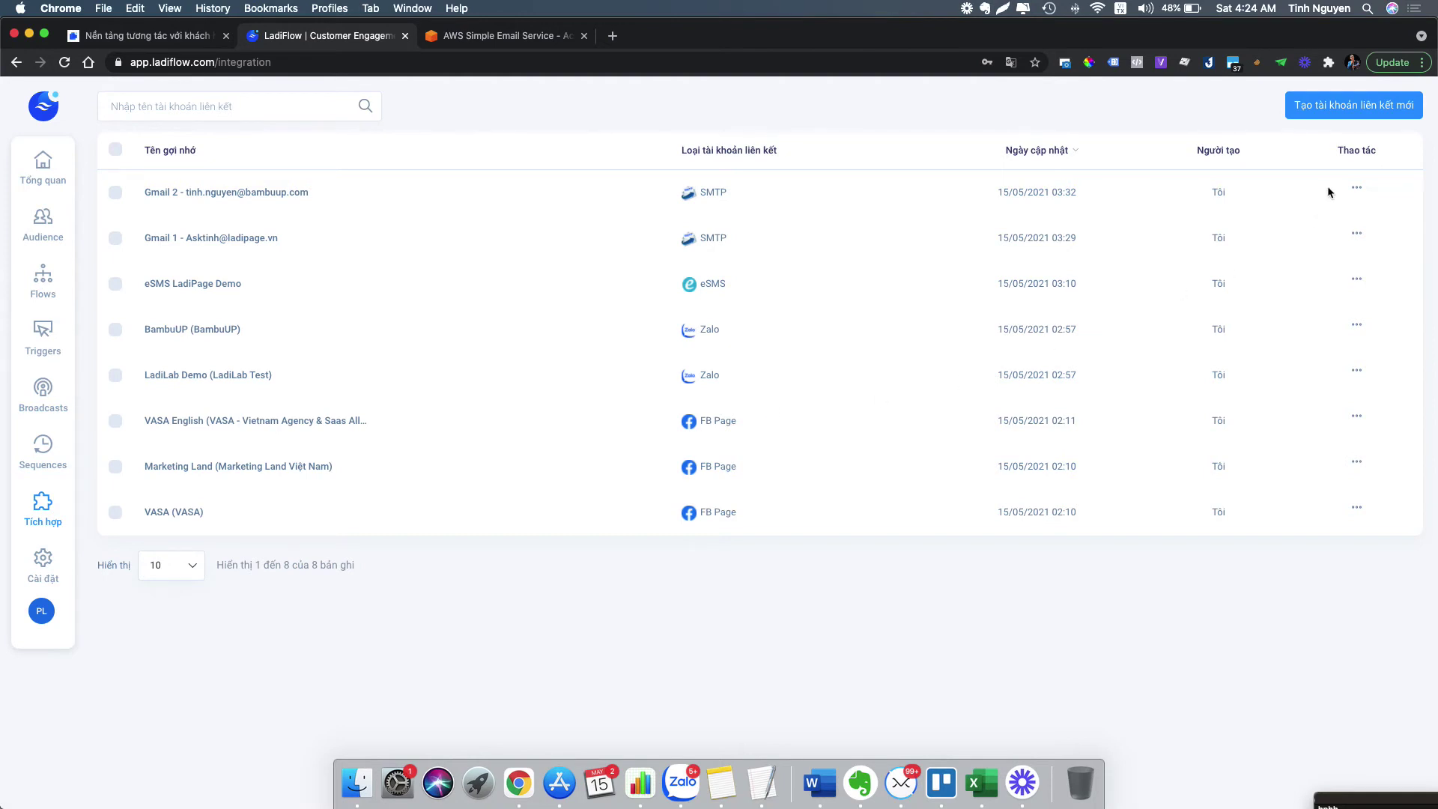
{"action": "left_click", "coordinate": [1341, 115]}
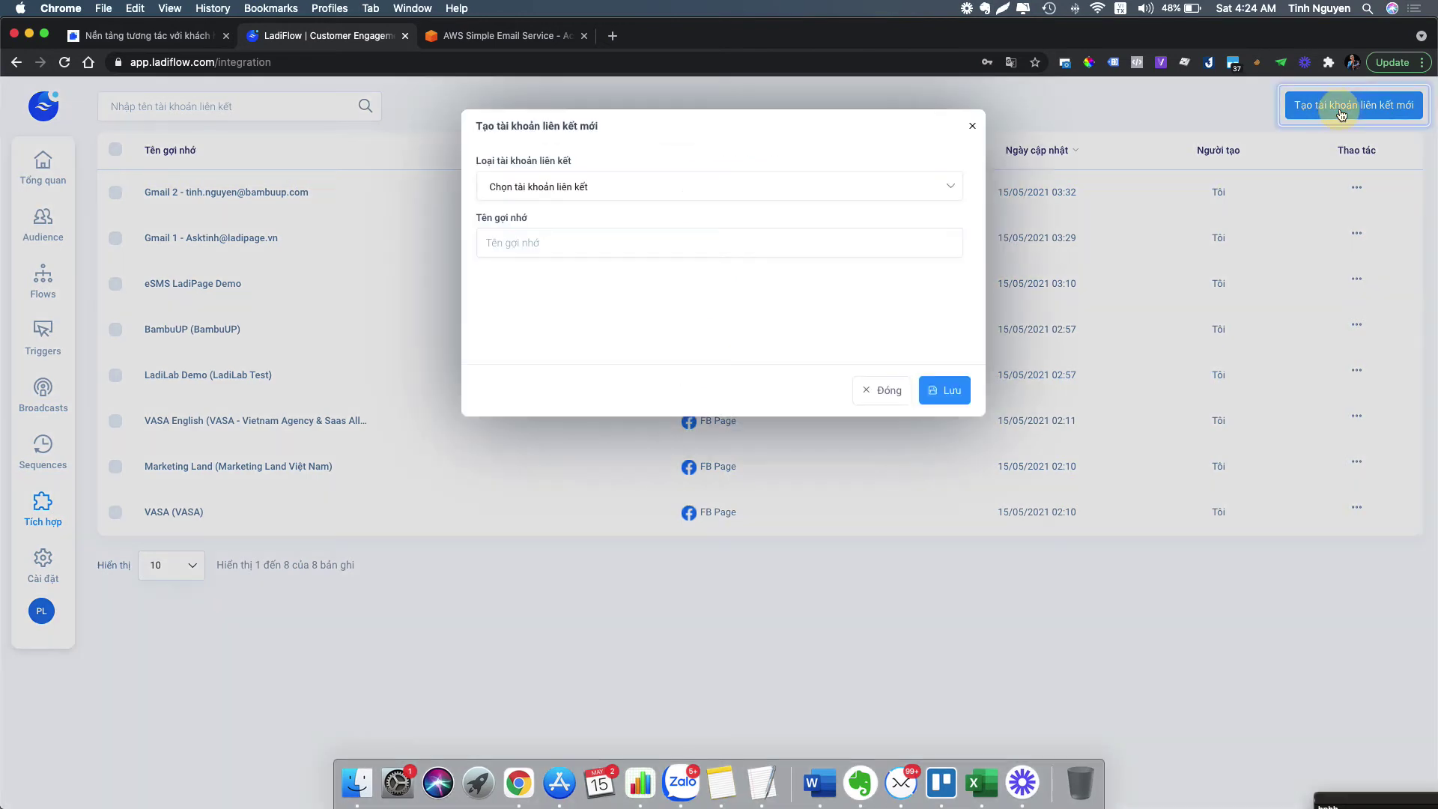
{"action": "left_click", "coordinate": [550, 193]}
{"action": "left_click", "coordinate": [530, 217]}
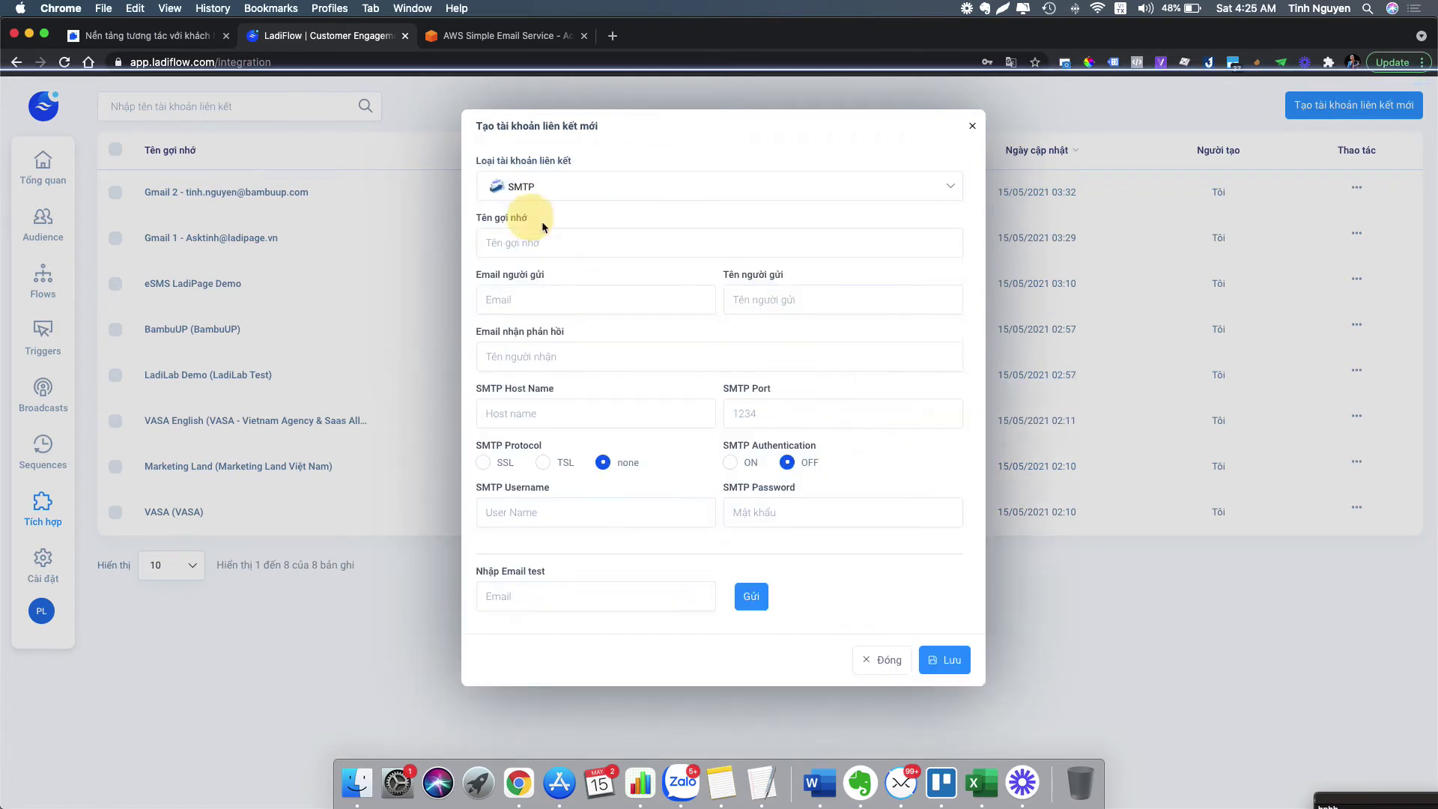
- Name it 'Amazon SES' plus the sender's e-mail address, and copy that address
{"action": "left_click", "coordinate": [519, 247]}
{"action": "type", "text": "A"}
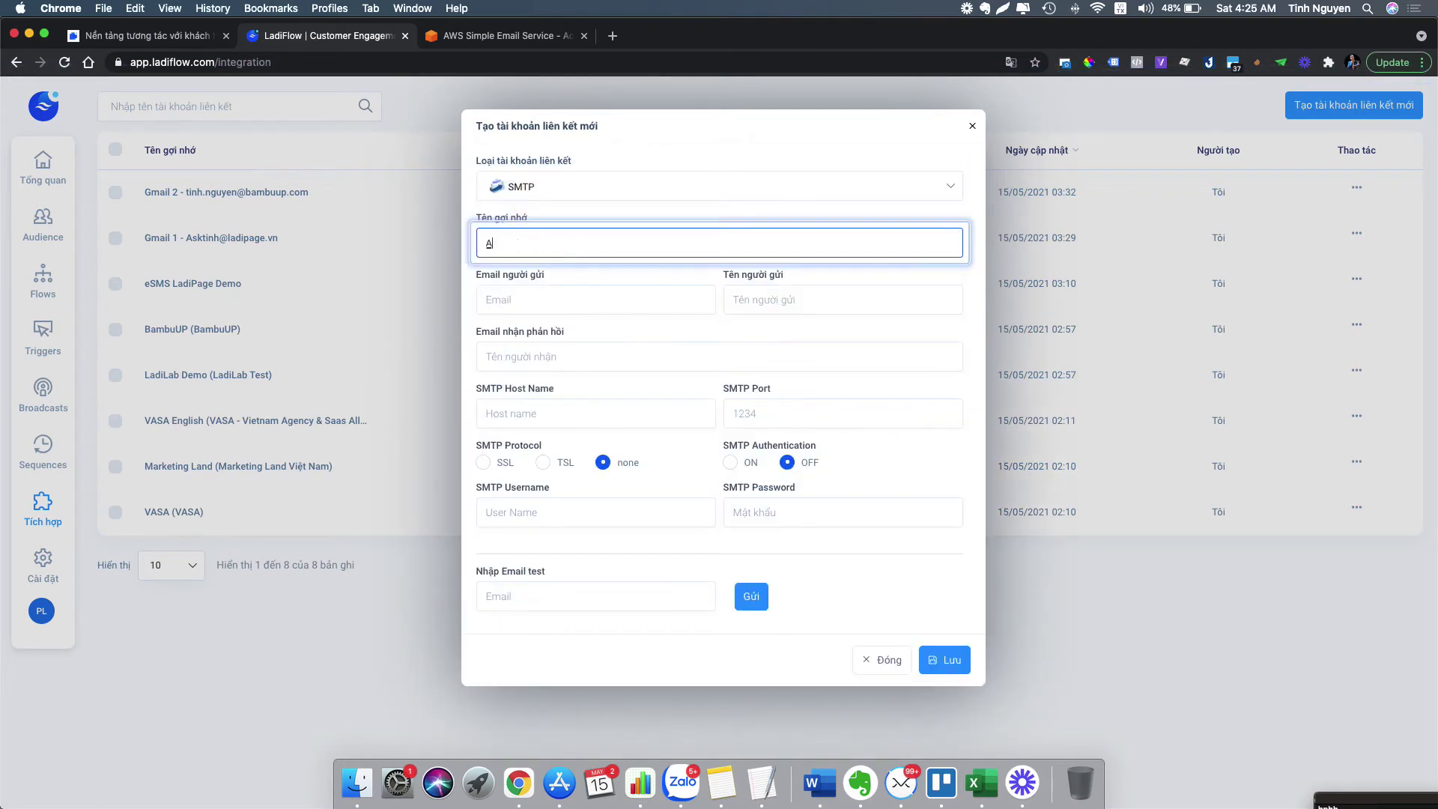
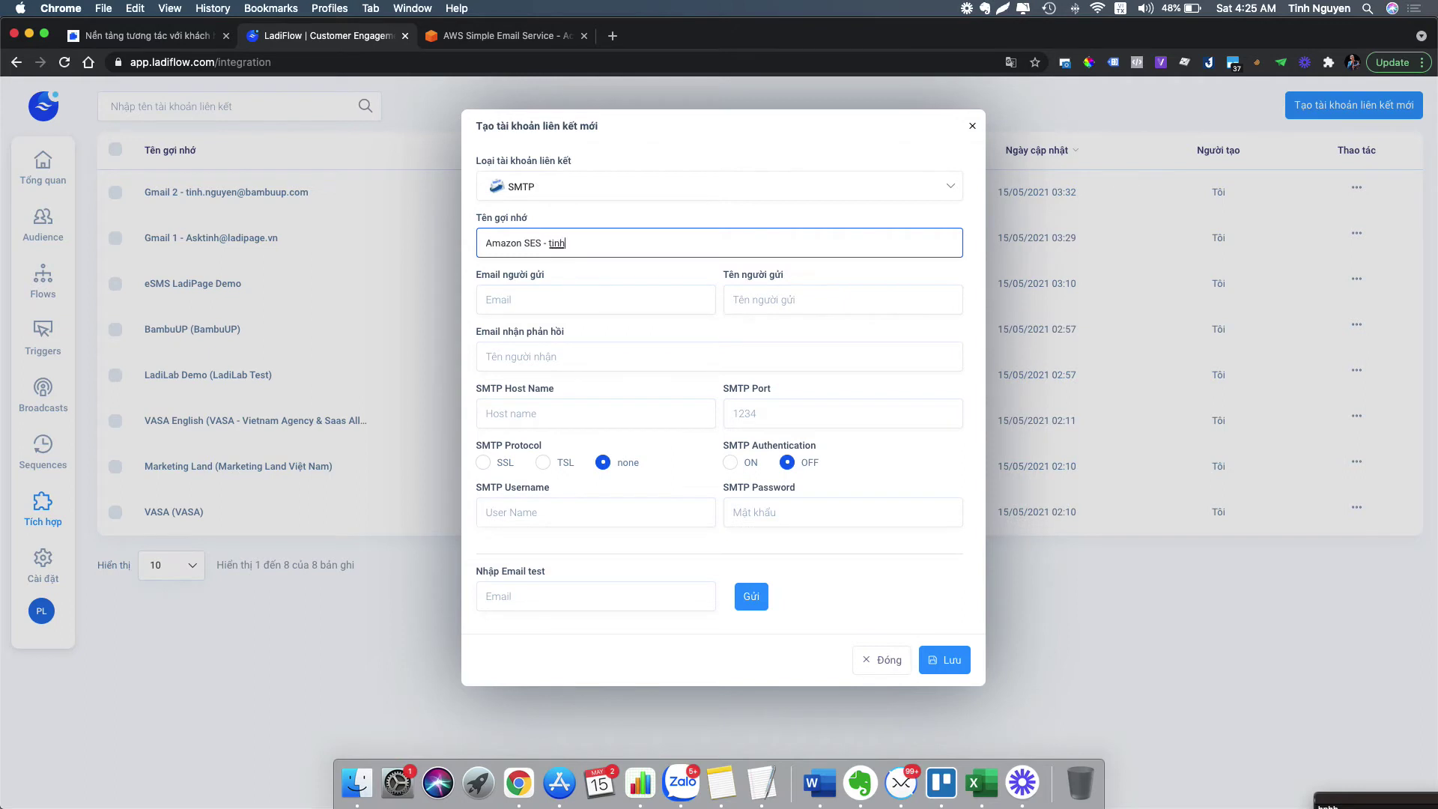
{"action": "left_click_drag", "start_coordinate": [549, 244], "coordinate": [694, 243]}
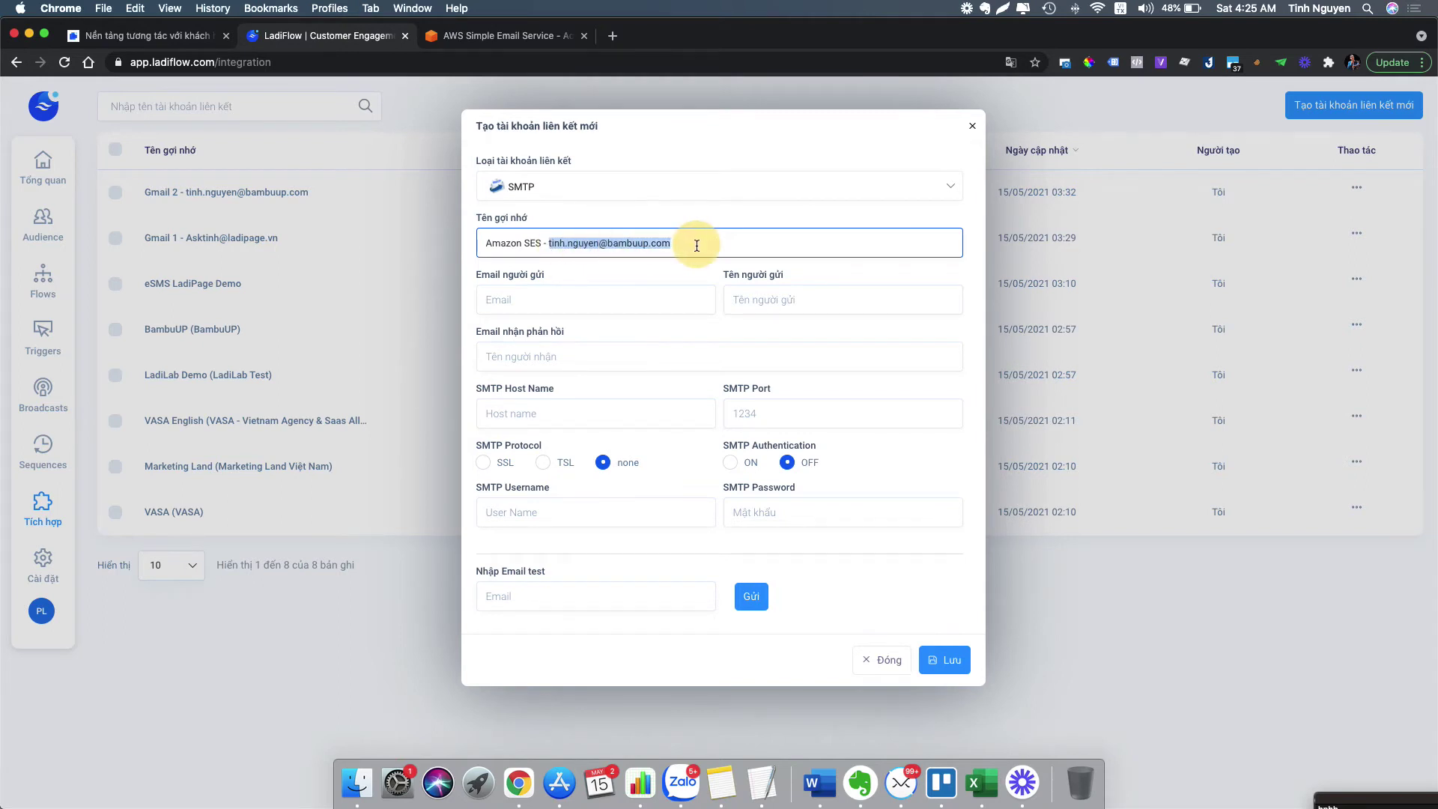
{"action": "key", "text": "super+c"}
- Paste the copied sender address into the Email người gửi field
{"action": "left_click", "coordinate": [588, 311]}
{"action": "key", "text": "super+v"}
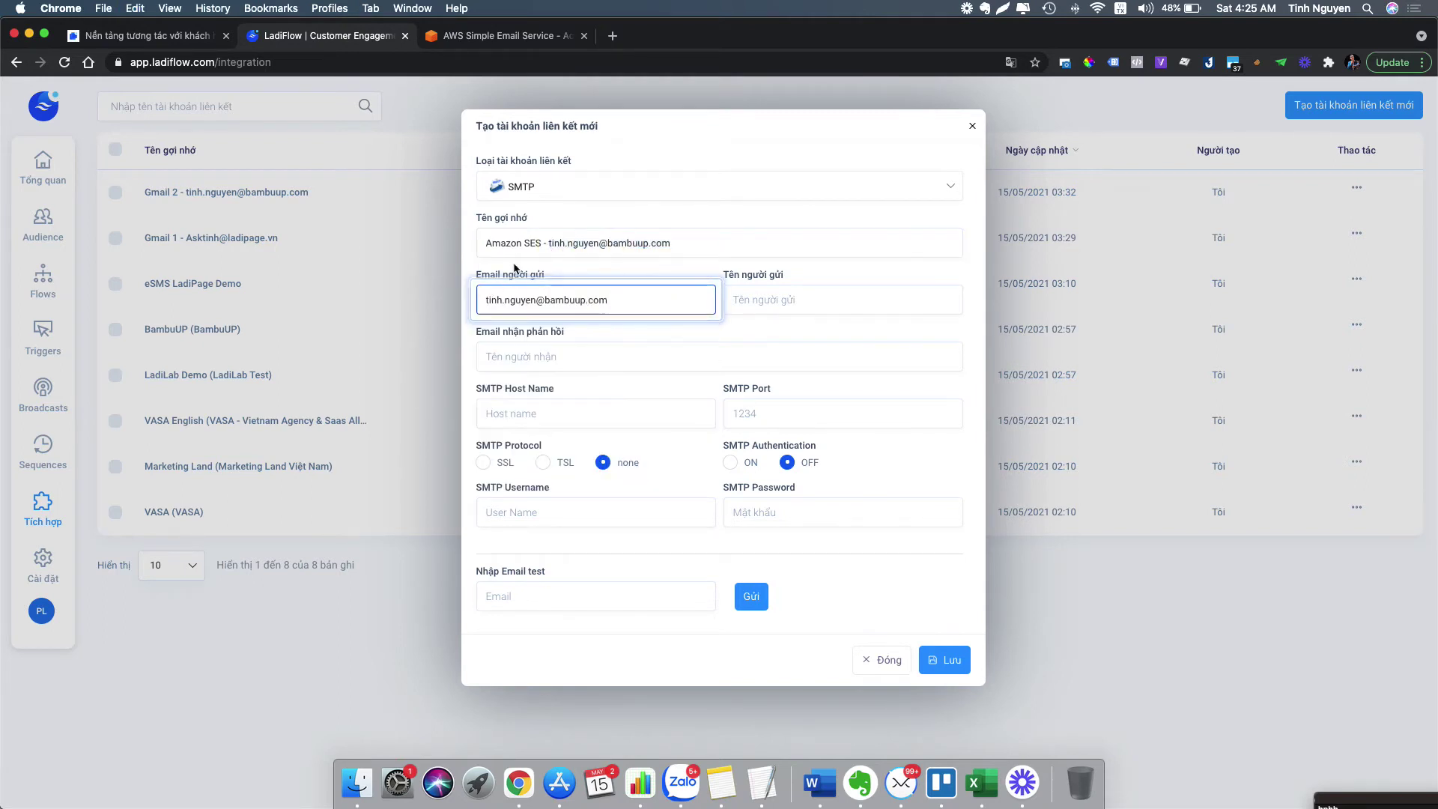
{"action": "triple_click", "coordinate": [554, 304]}
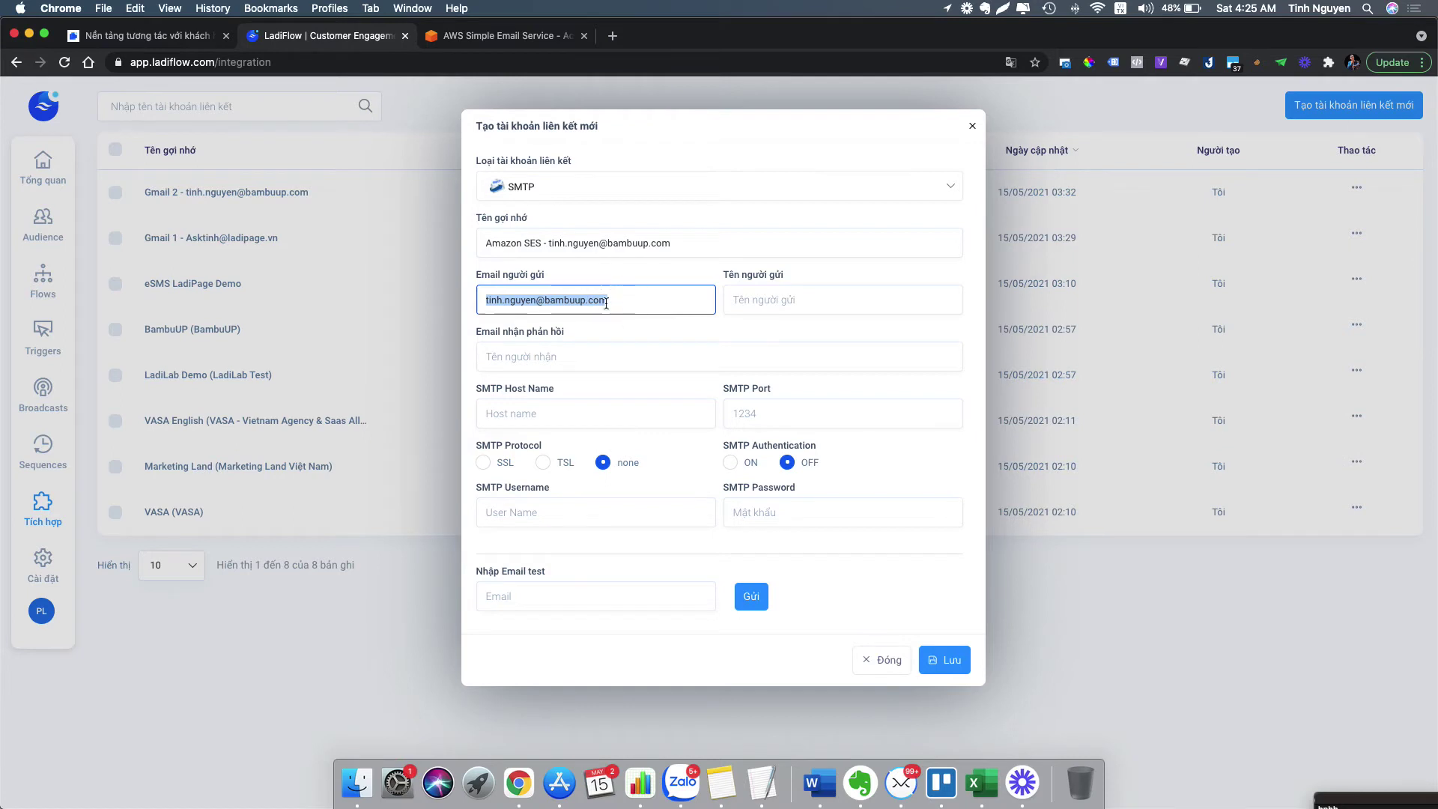
{"action": "left_click", "coordinate": [626, 302]}
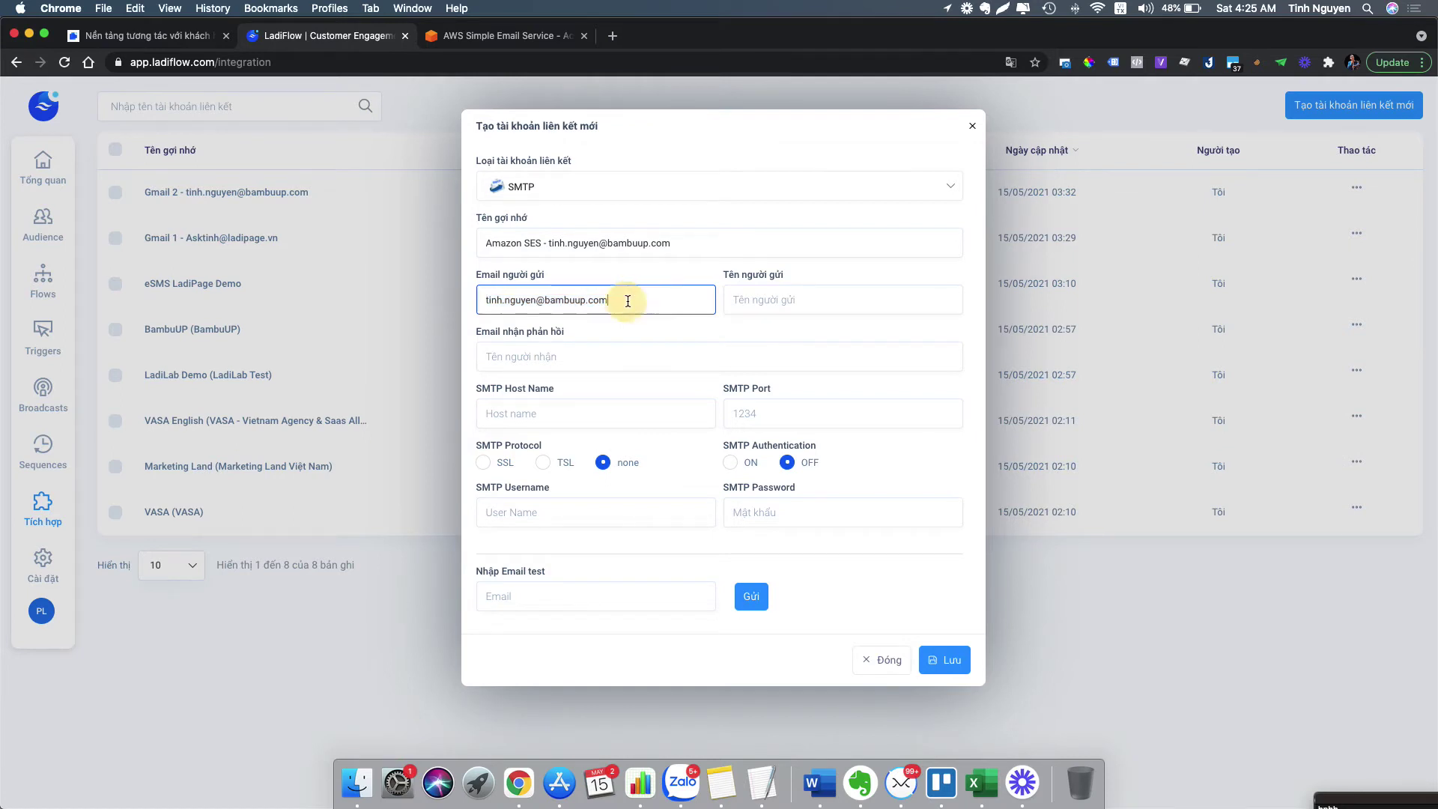
{"action": "left_click_drag", "start_coordinate": [632, 300], "coordinate": [486, 299]}
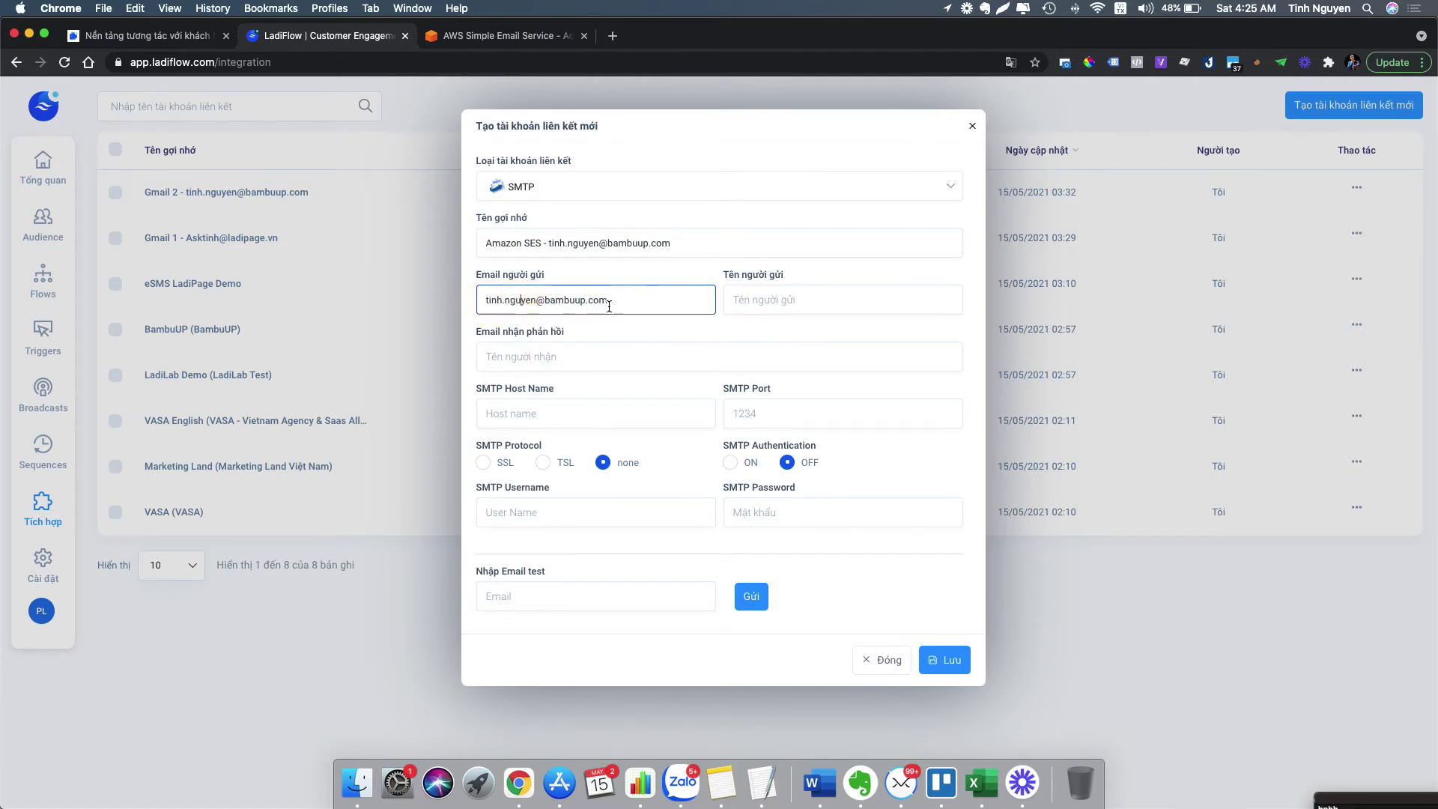
{"action": "left_click_drag", "start_coordinate": [645, 298], "coordinate": [482, 302]}
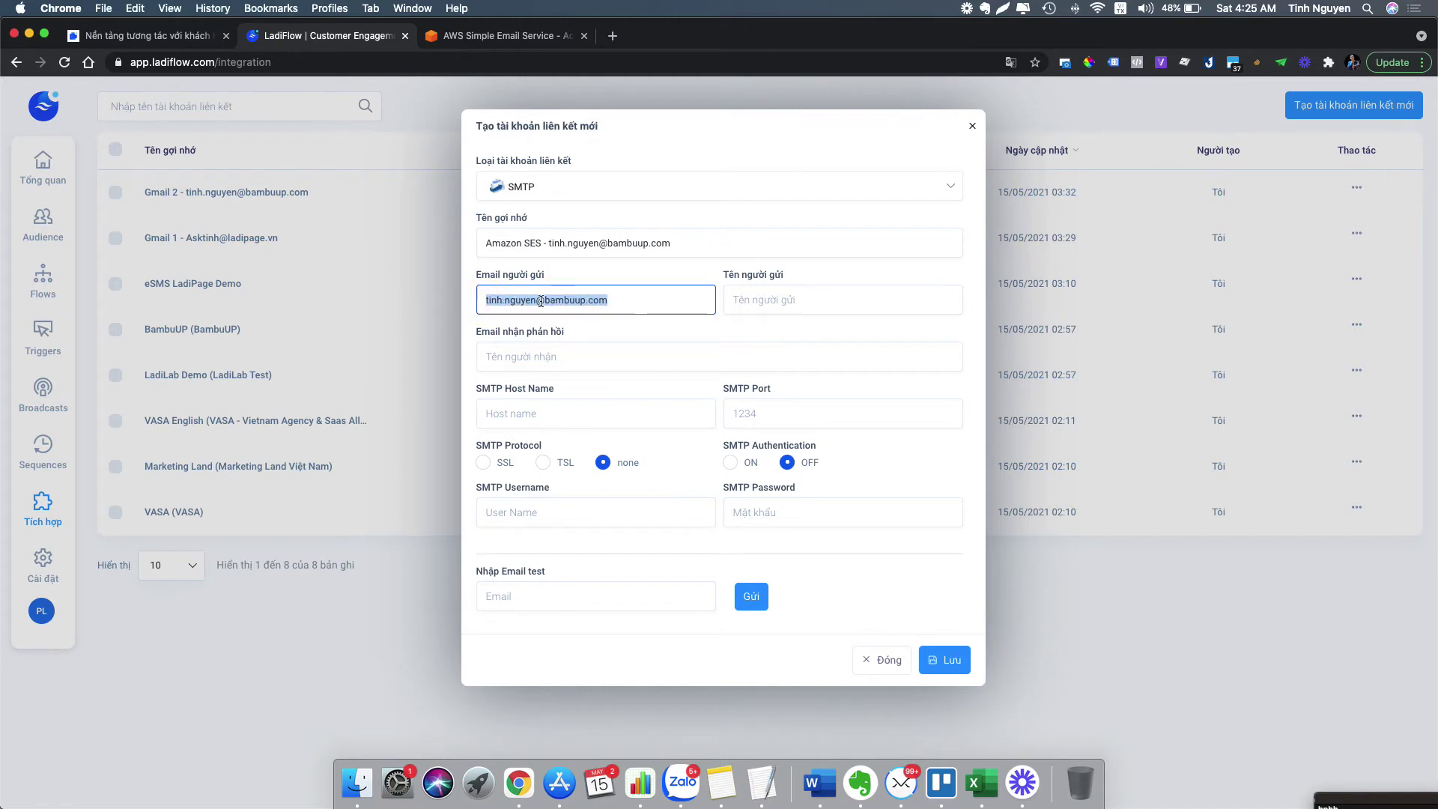
- Enter the sender's name and the reply-to e-mail address
{"action": "left_click", "coordinate": [853, 310]}
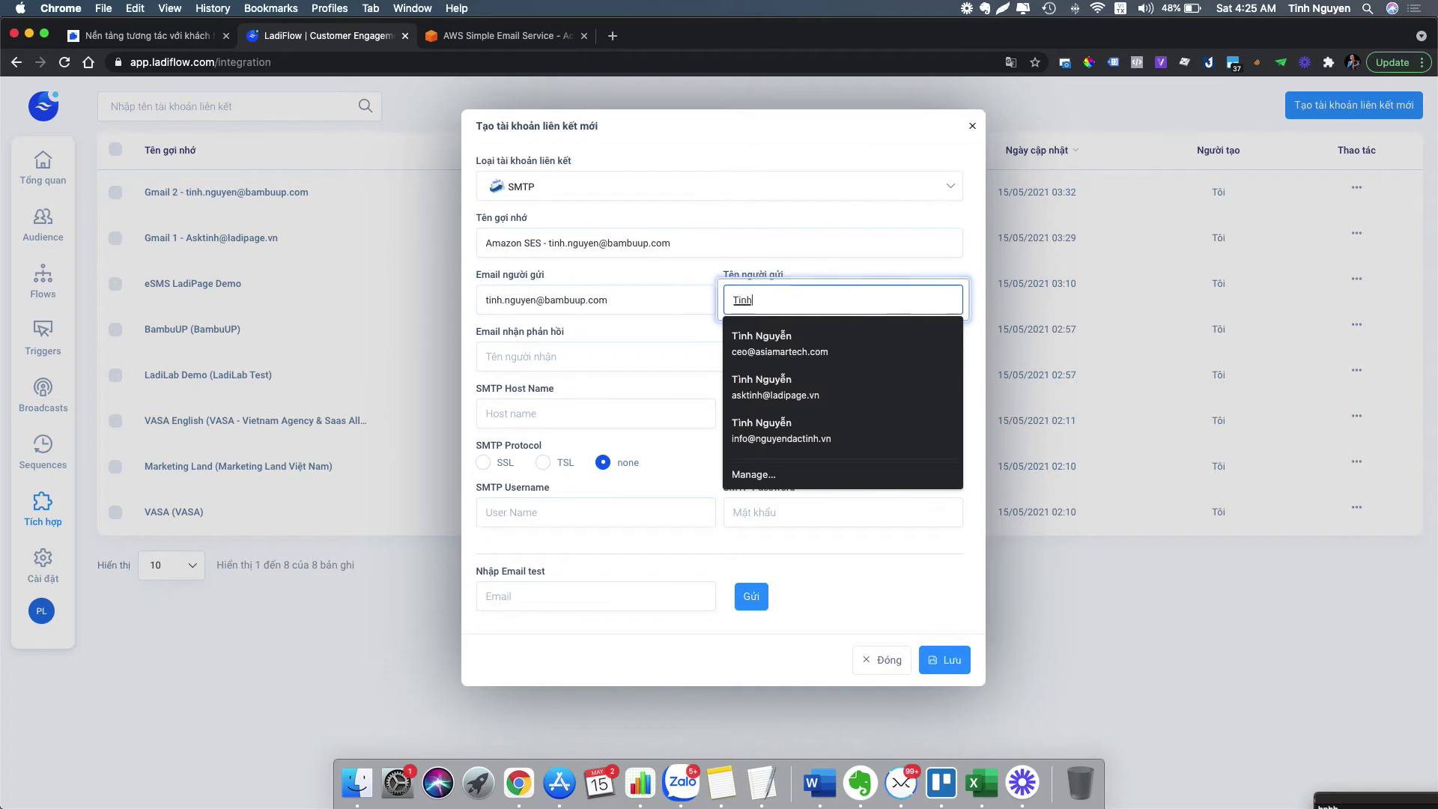
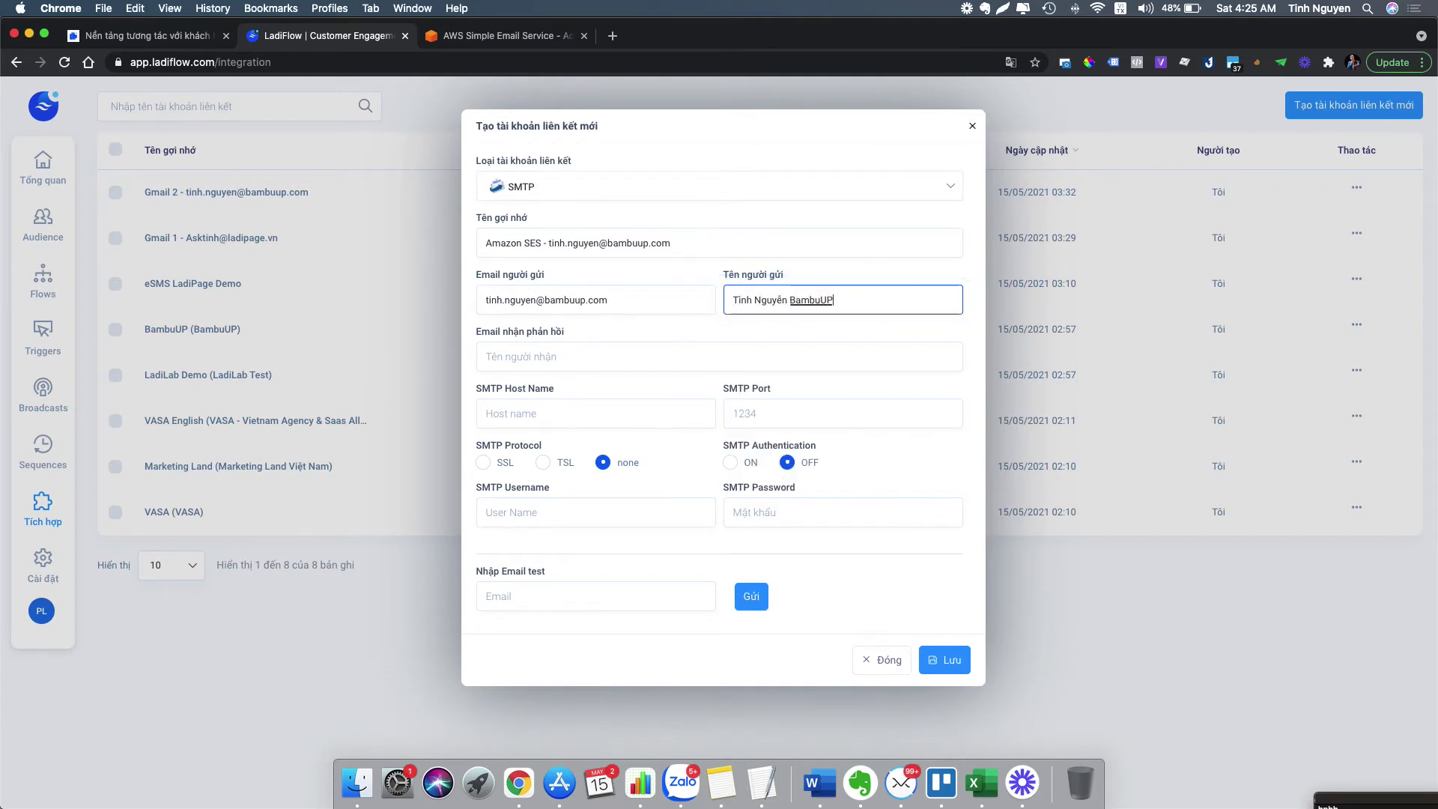
{"action": "left_click", "coordinate": [630, 355]}
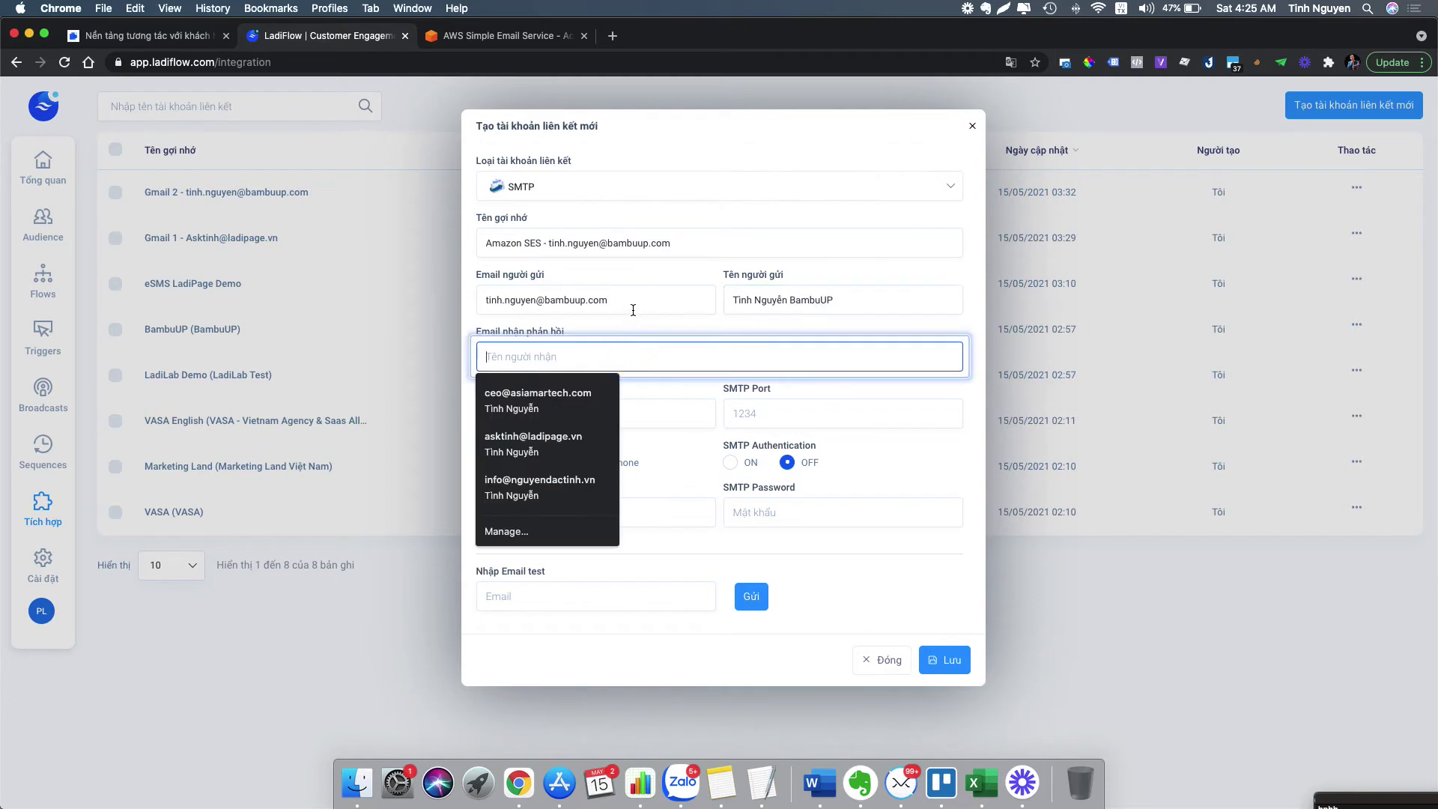
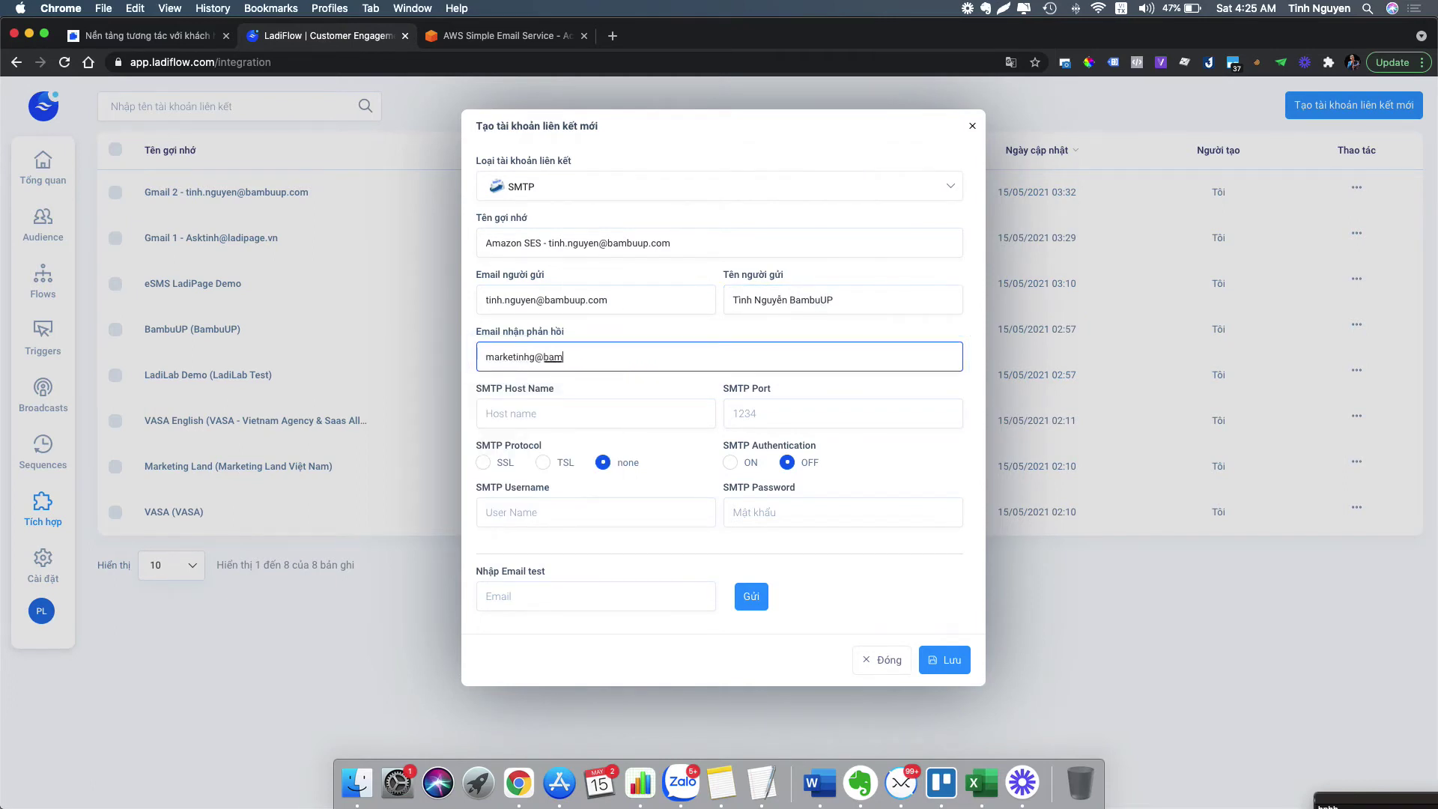
{"action": "left_click", "coordinate": [617, 420]}
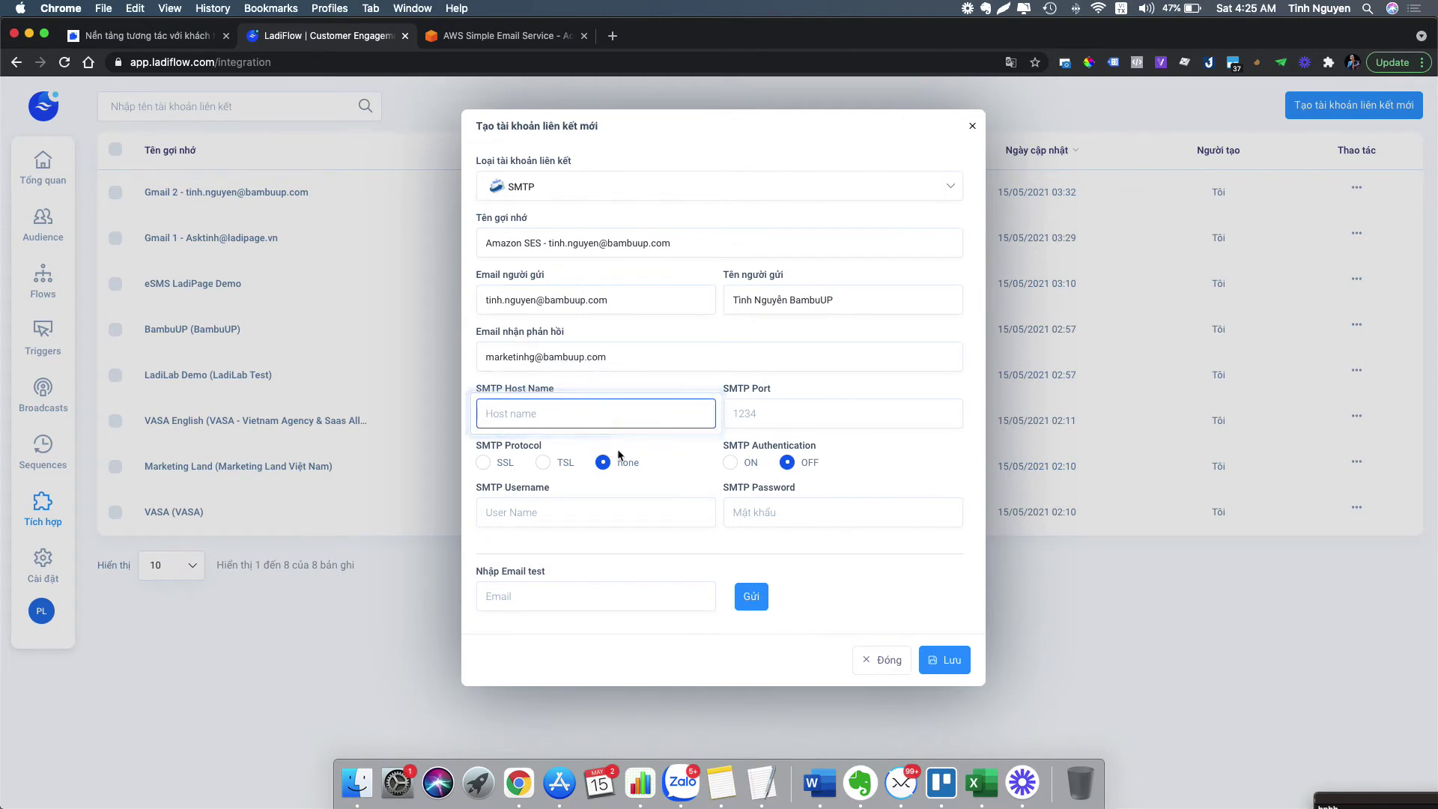
{"action": "left_click", "coordinate": [405, 10]}
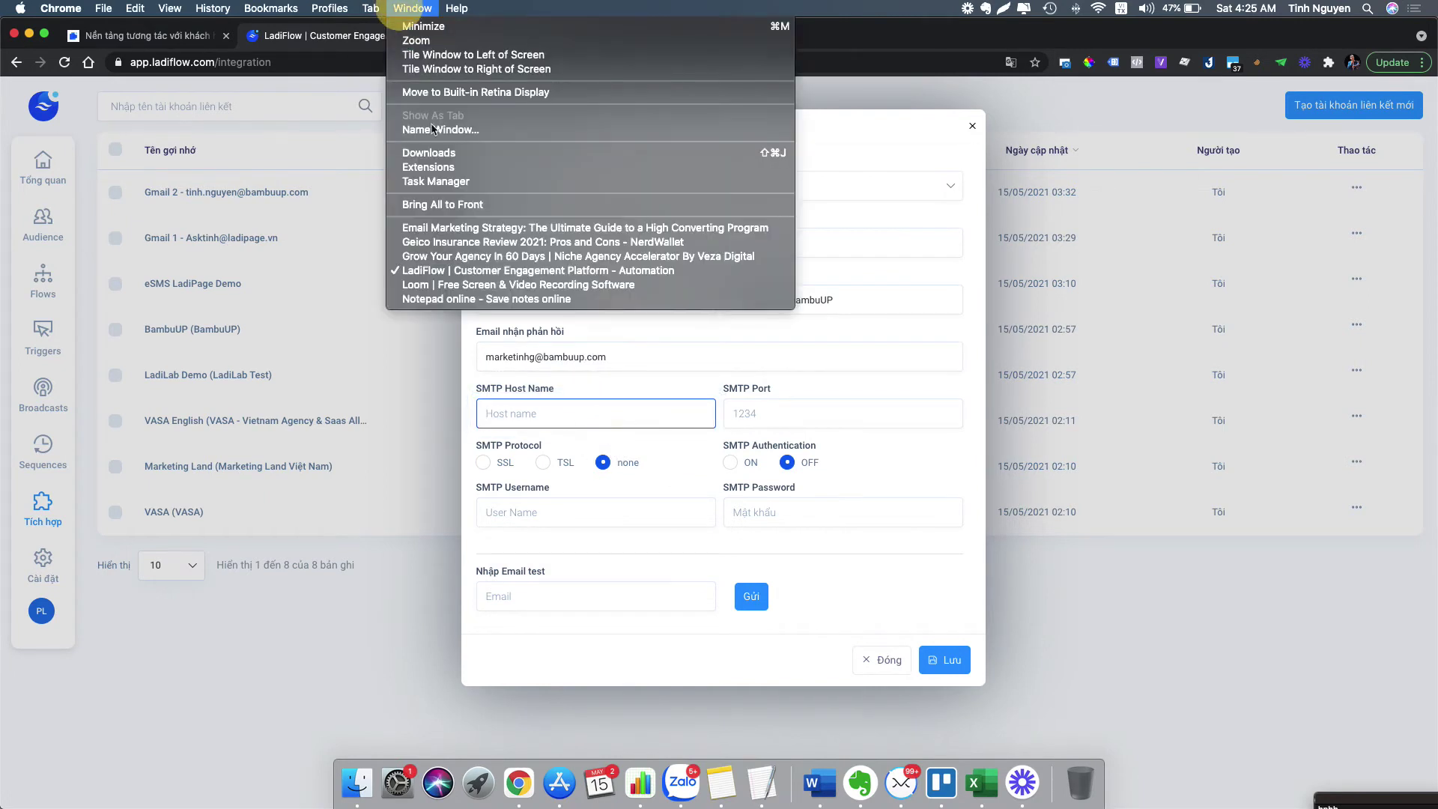
- Paste the SMTP server email-smtp.us-east-1.amazonaws.com from the note as the host name
{"action": "left_click", "coordinate": [476, 300]}
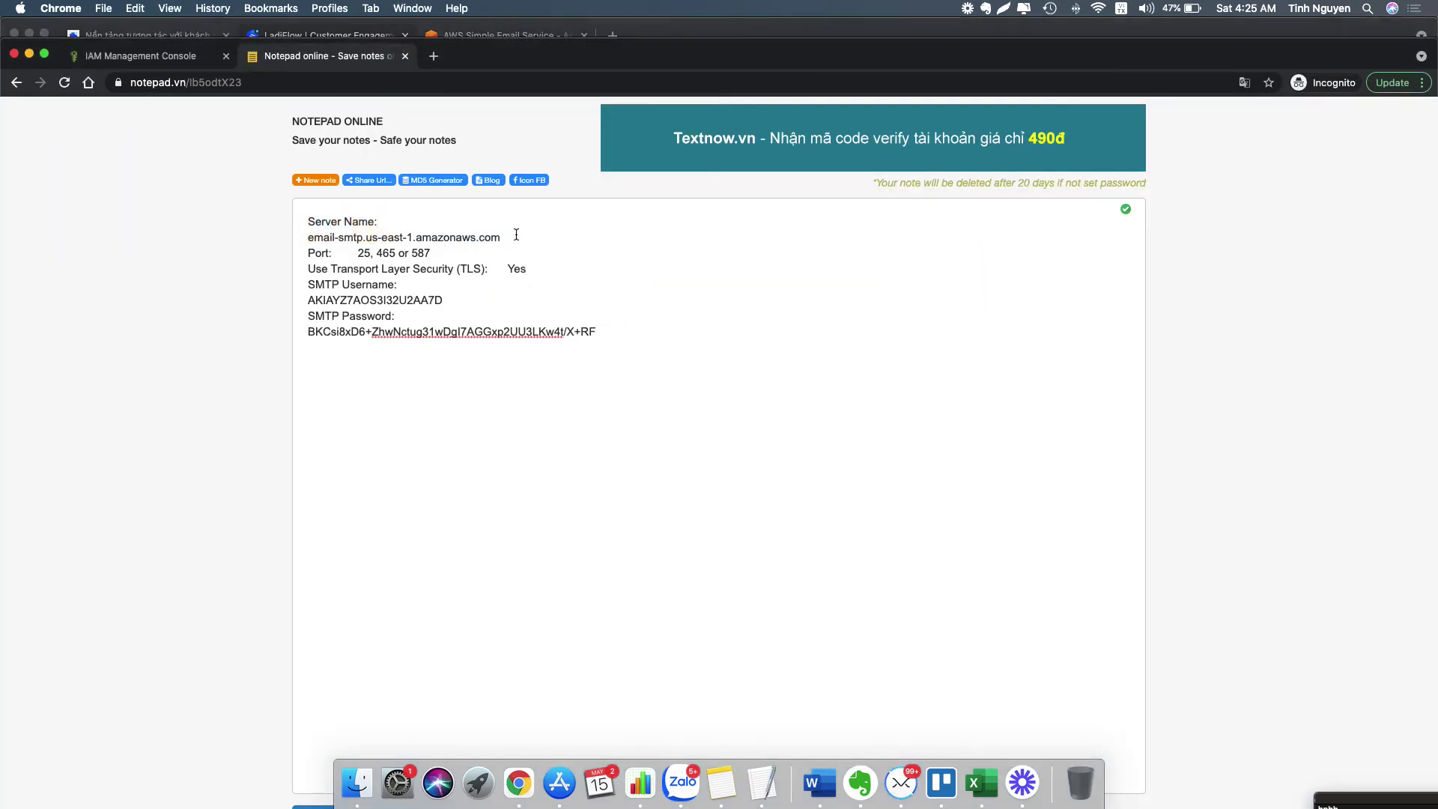
{"action": "left_click_drag", "start_coordinate": [502, 237], "coordinate": [309, 238]}
{"action": "right_click", "coordinate": [318, 237]}
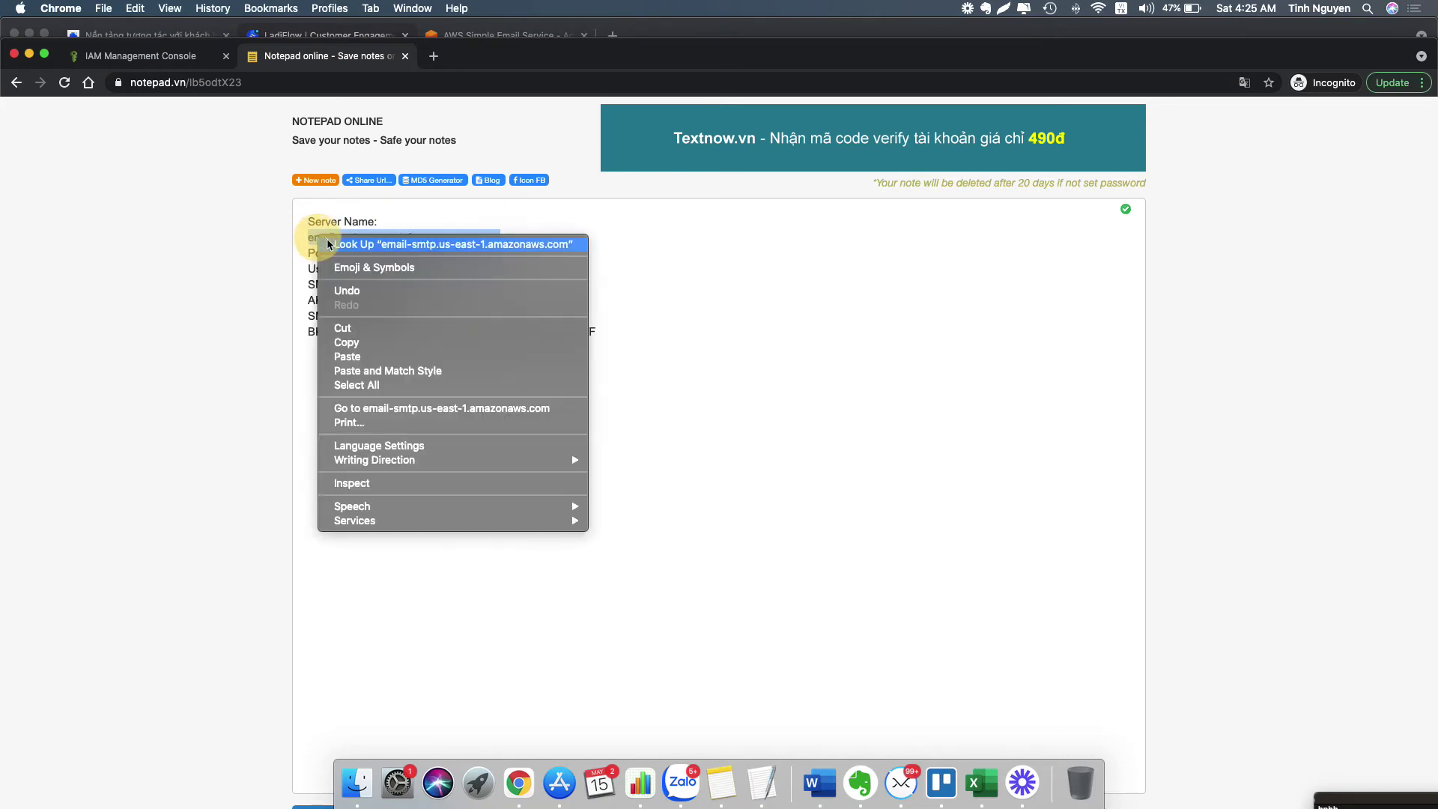
{"action": "left_click", "coordinate": [369, 343]}
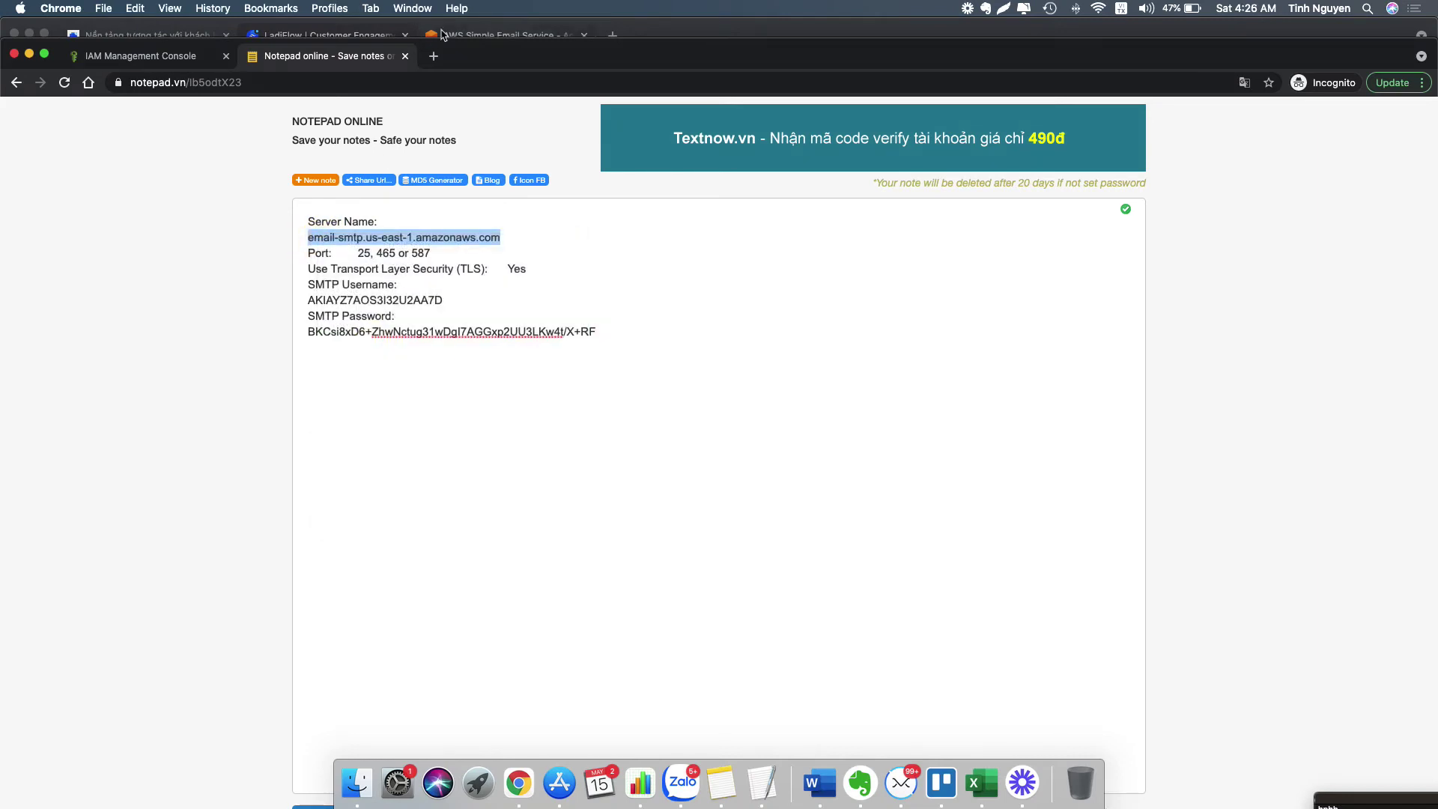
{"action": "left_click", "coordinate": [337, 35]}
{"action": "right_click", "coordinate": [571, 419]}
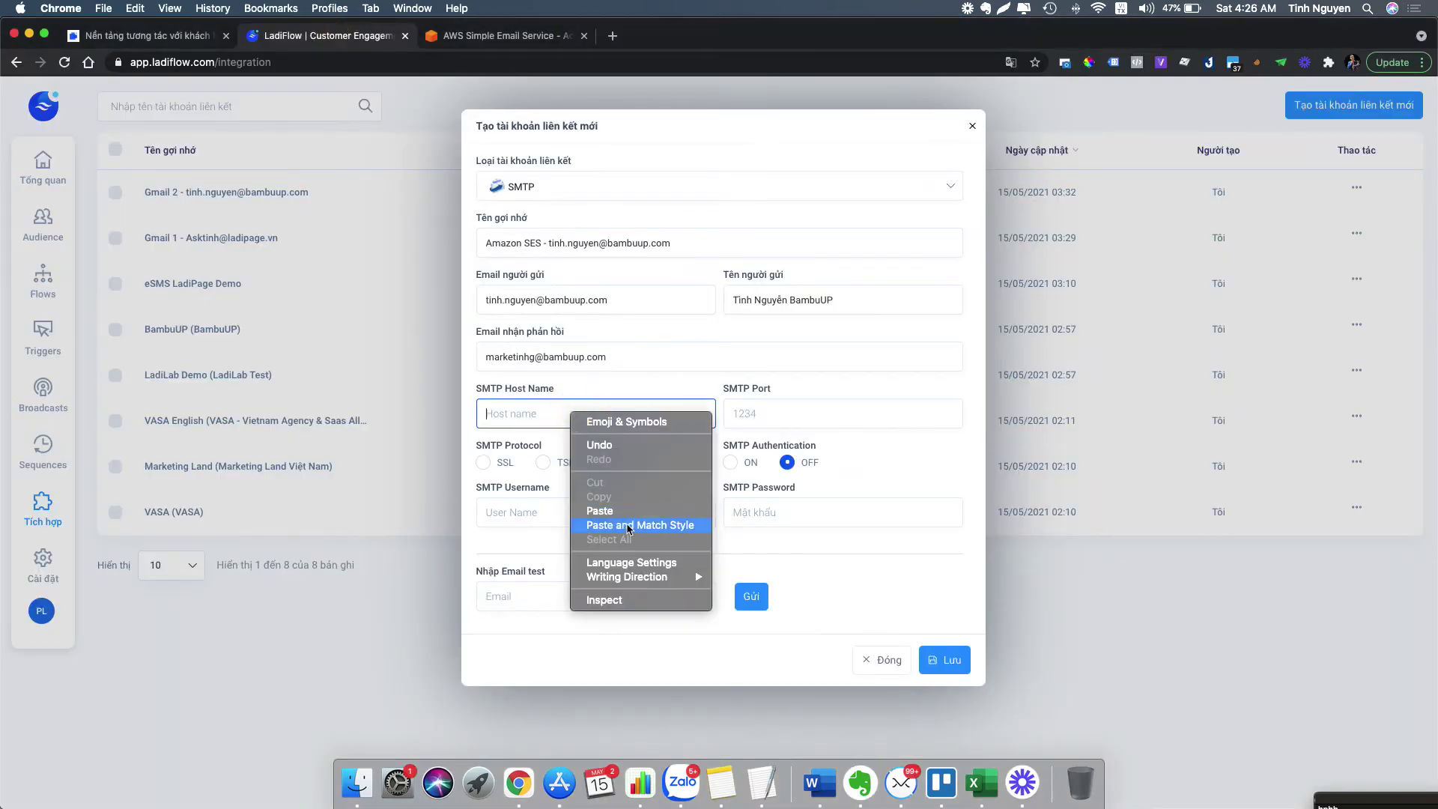
{"action": "left_click", "coordinate": [595, 507]}
{"action": "left_click", "coordinate": [785, 410]}
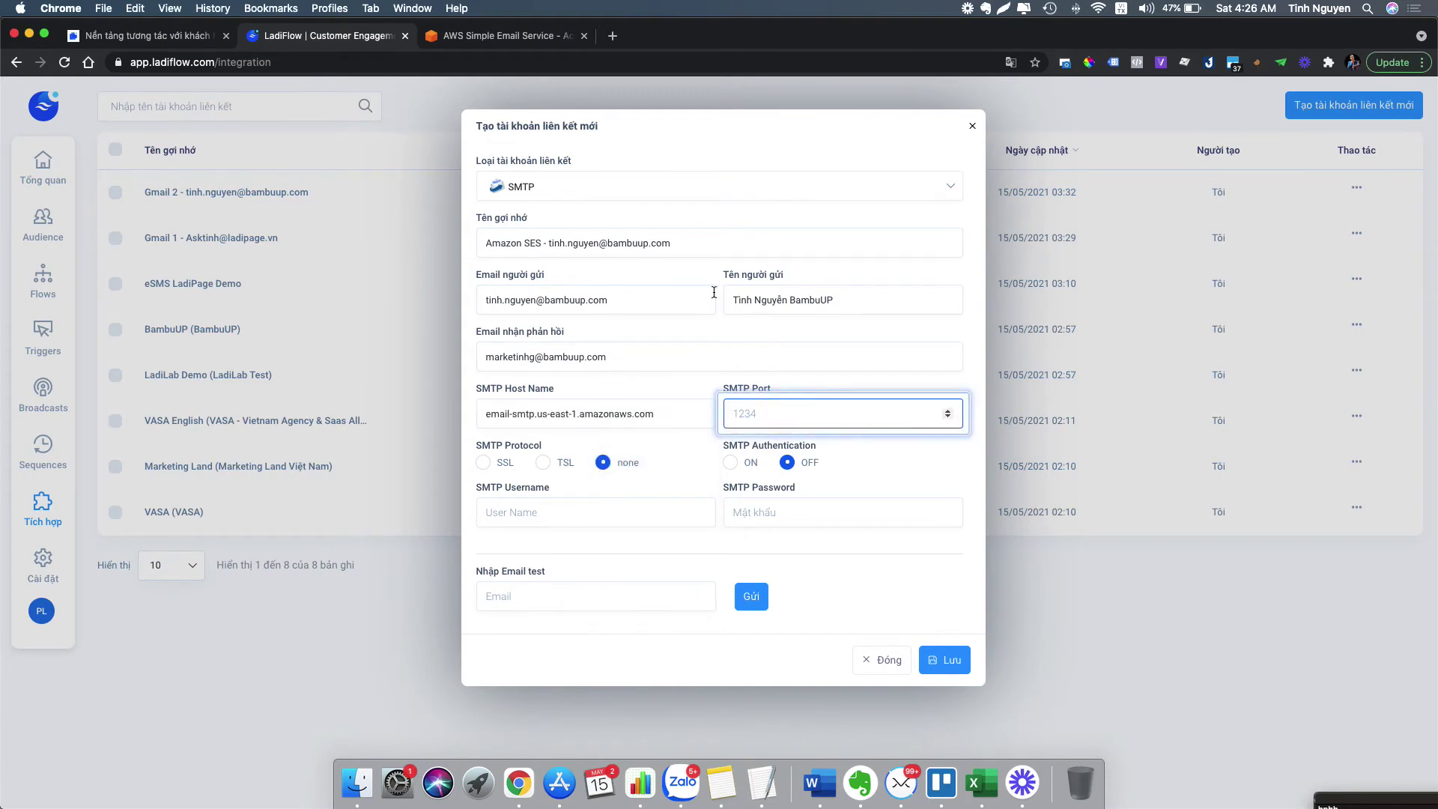
- Set port 465, TLS protocol and turn authentication on
{"action": "left_click", "coordinate": [412, 8]}
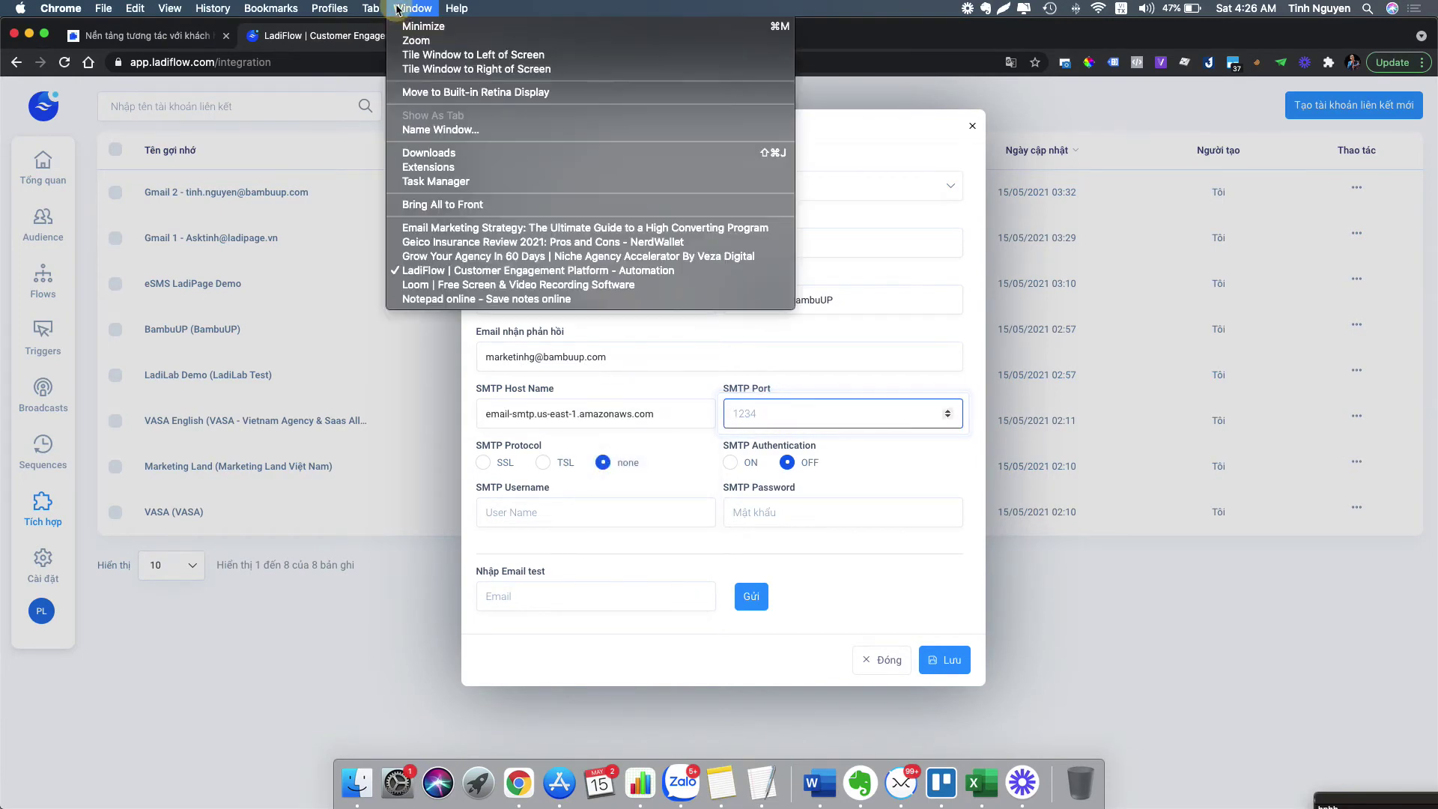
{"action": "left_click", "coordinate": [449, 299]}
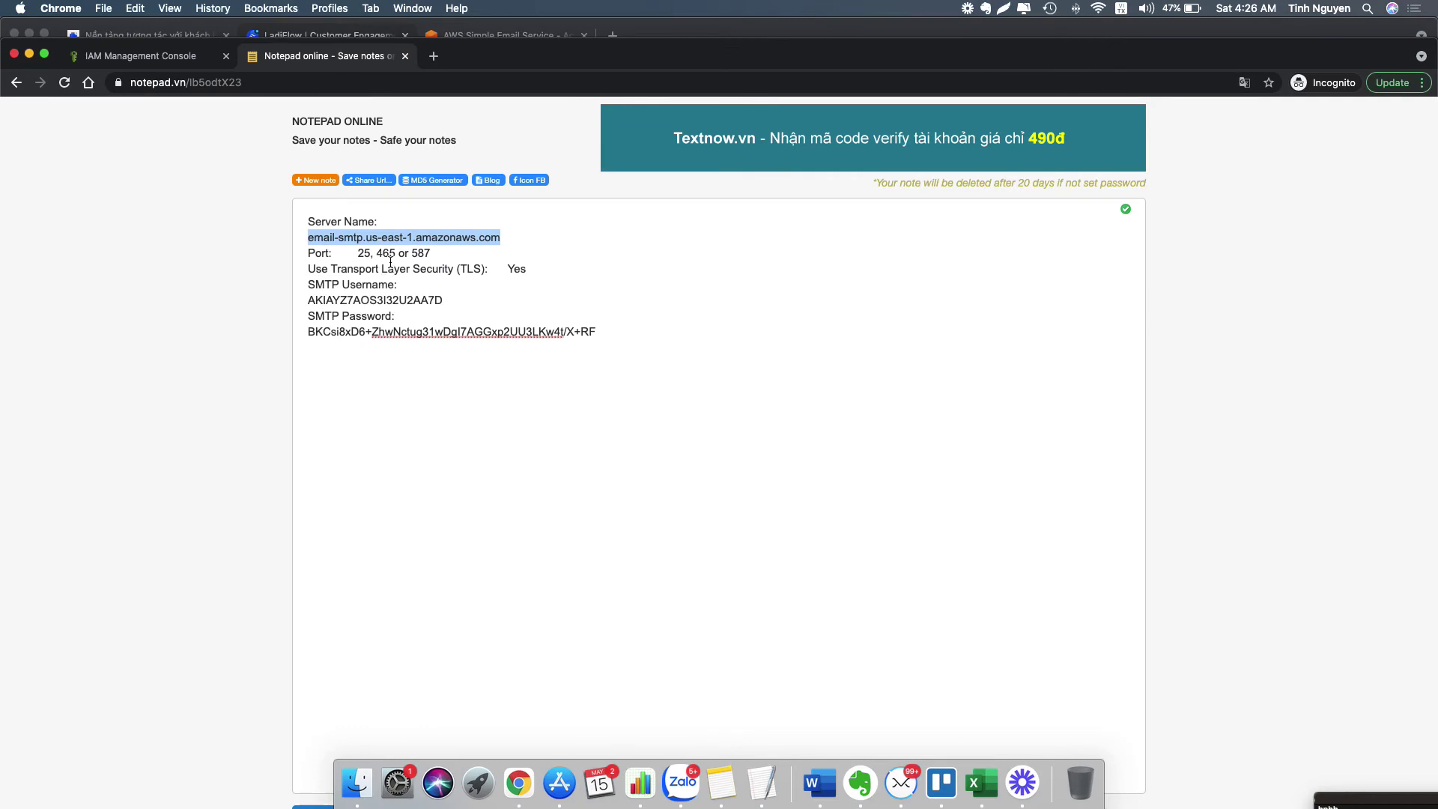
{"action": "left_click", "coordinate": [380, 252]}
{"action": "double_click", "coordinate": [386, 253]}
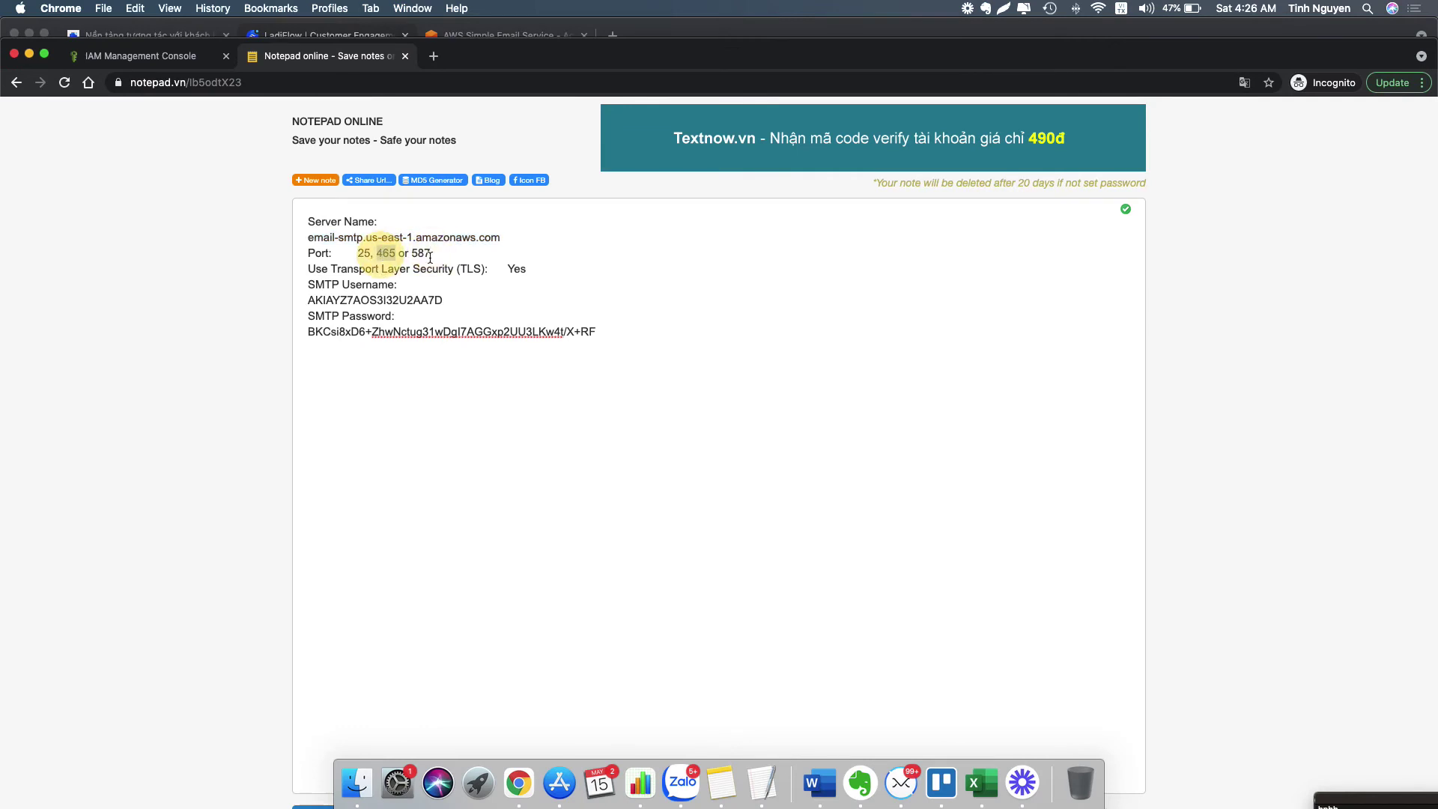
{"action": "double_click", "coordinate": [467, 269]}
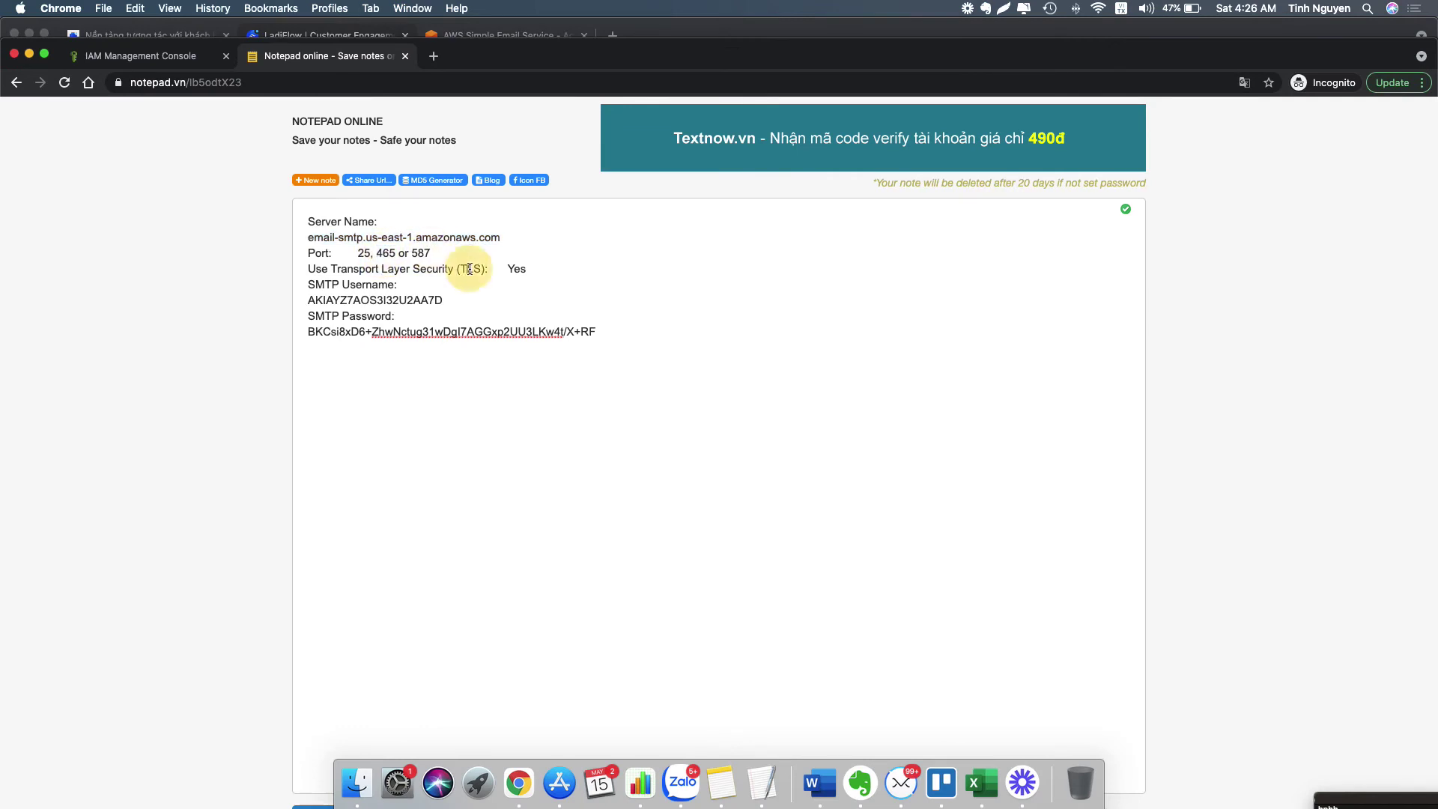
{"action": "double_click", "coordinate": [421, 254]}
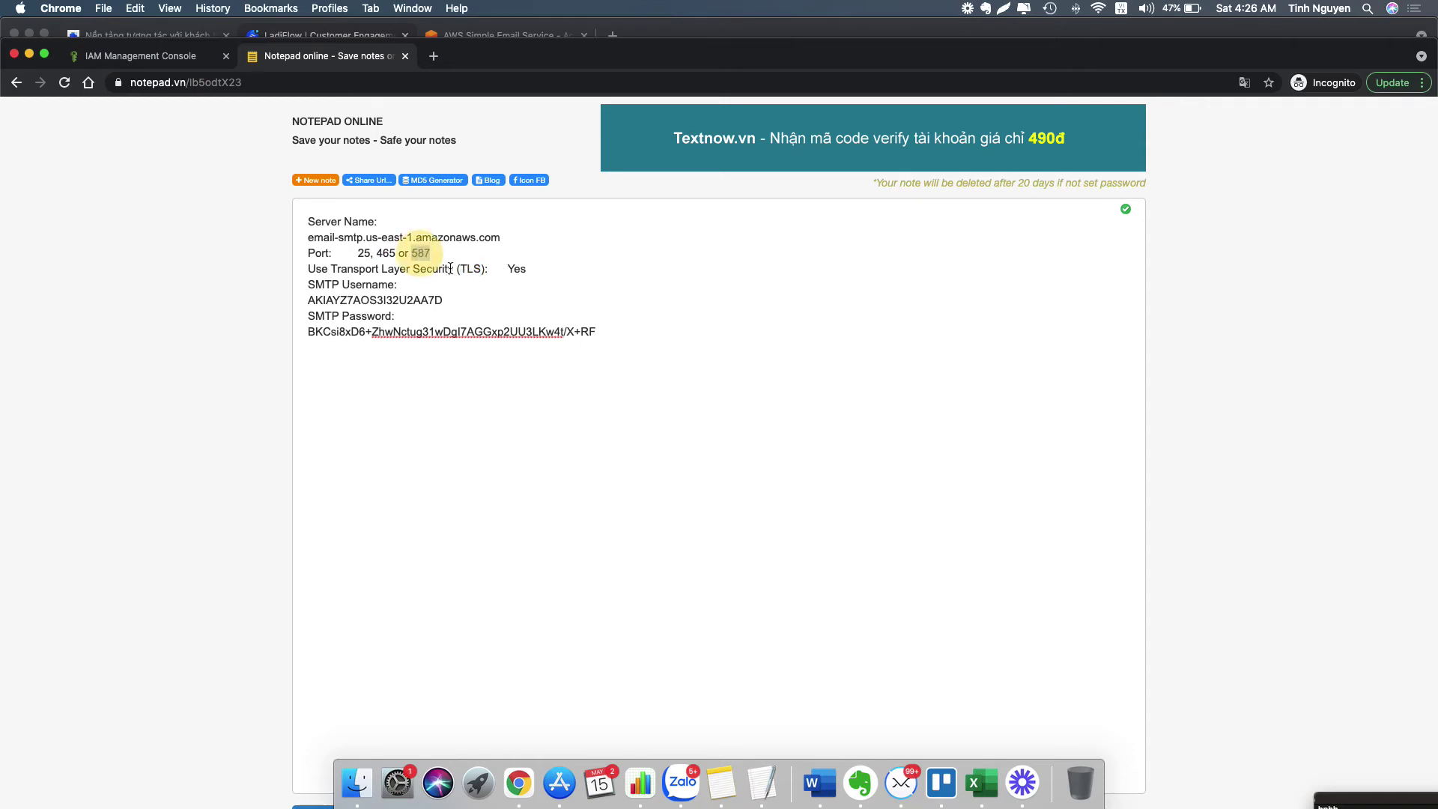
{"action": "left_click", "coordinate": [324, 35]}
{"action": "type", "text": "587"}
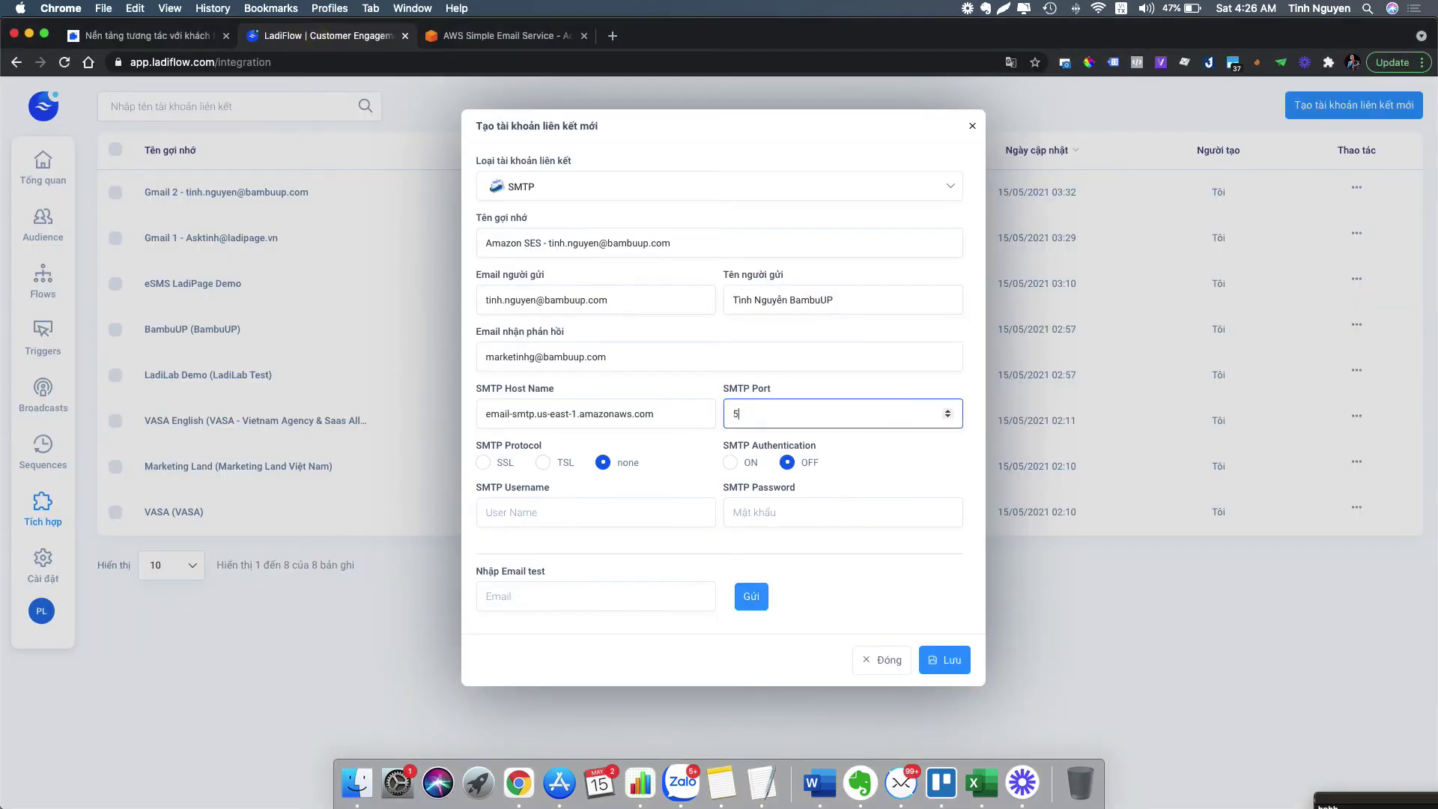
{"action": "left_click", "coordinate": [543, 463]}
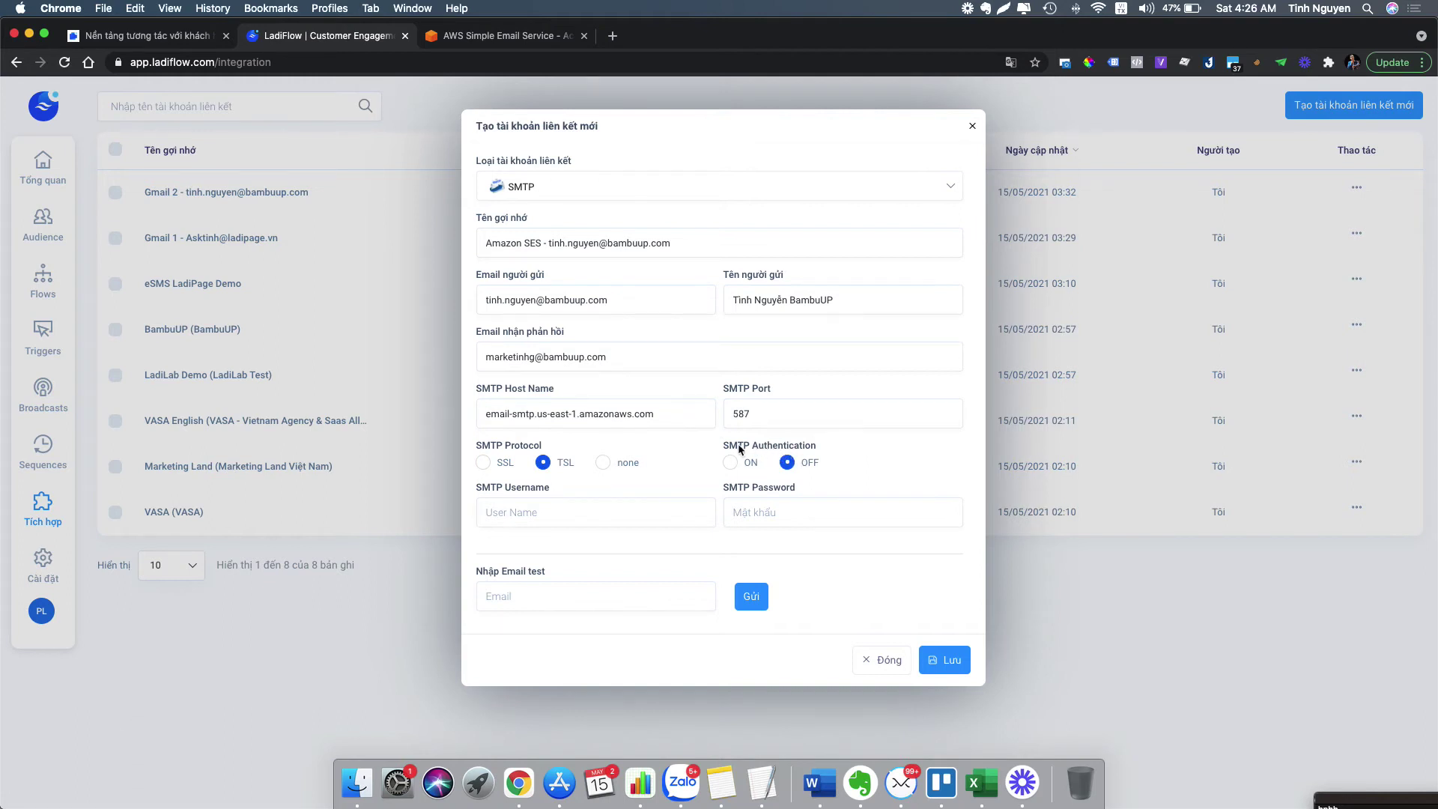
{"action": "left_click", "coordinate": [732, 466]}
- Copy the SMTP username from the note into the username field
{"action": "left_click", "coordinate": [412, 8]}
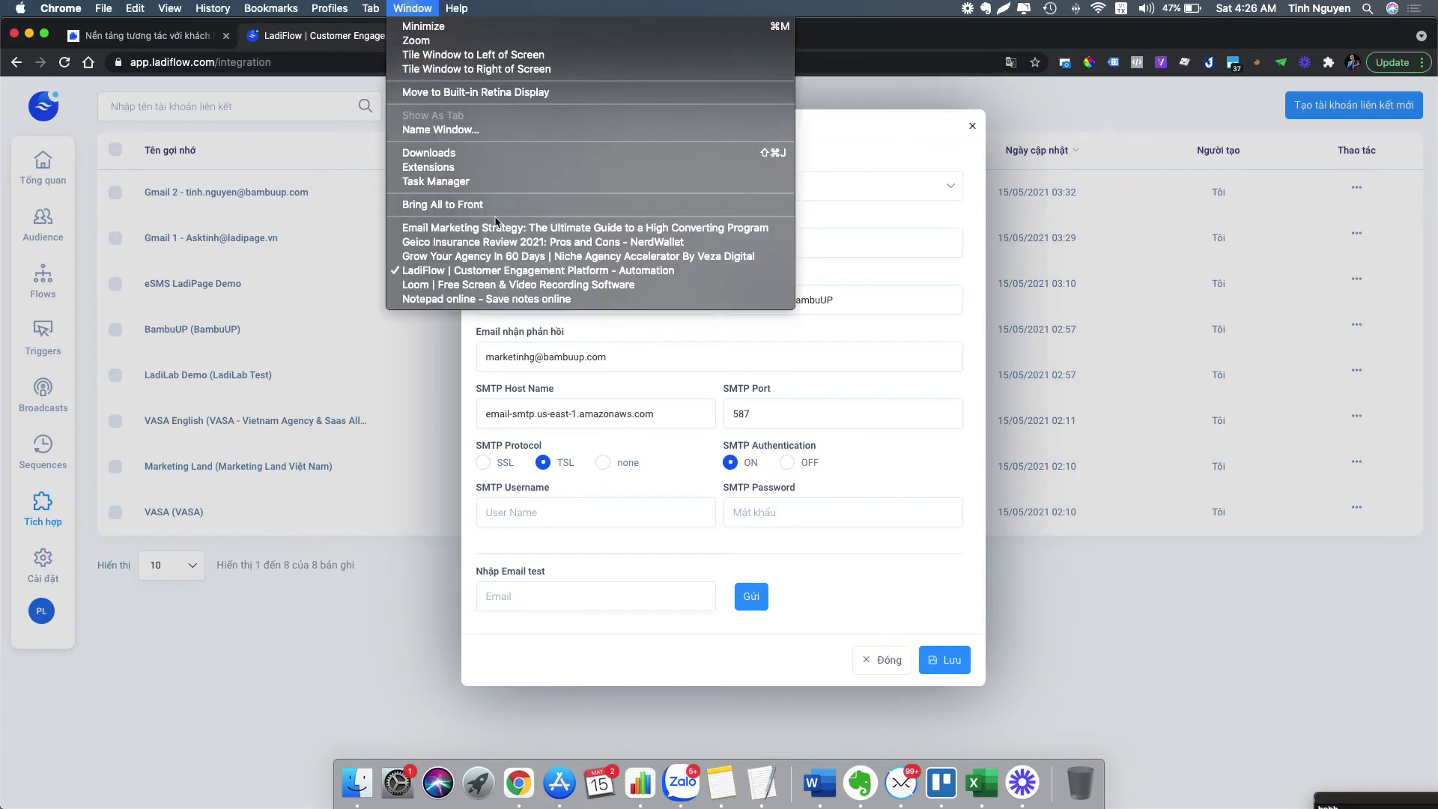
{"action": "left_click", "coordinate": [564, 326]}
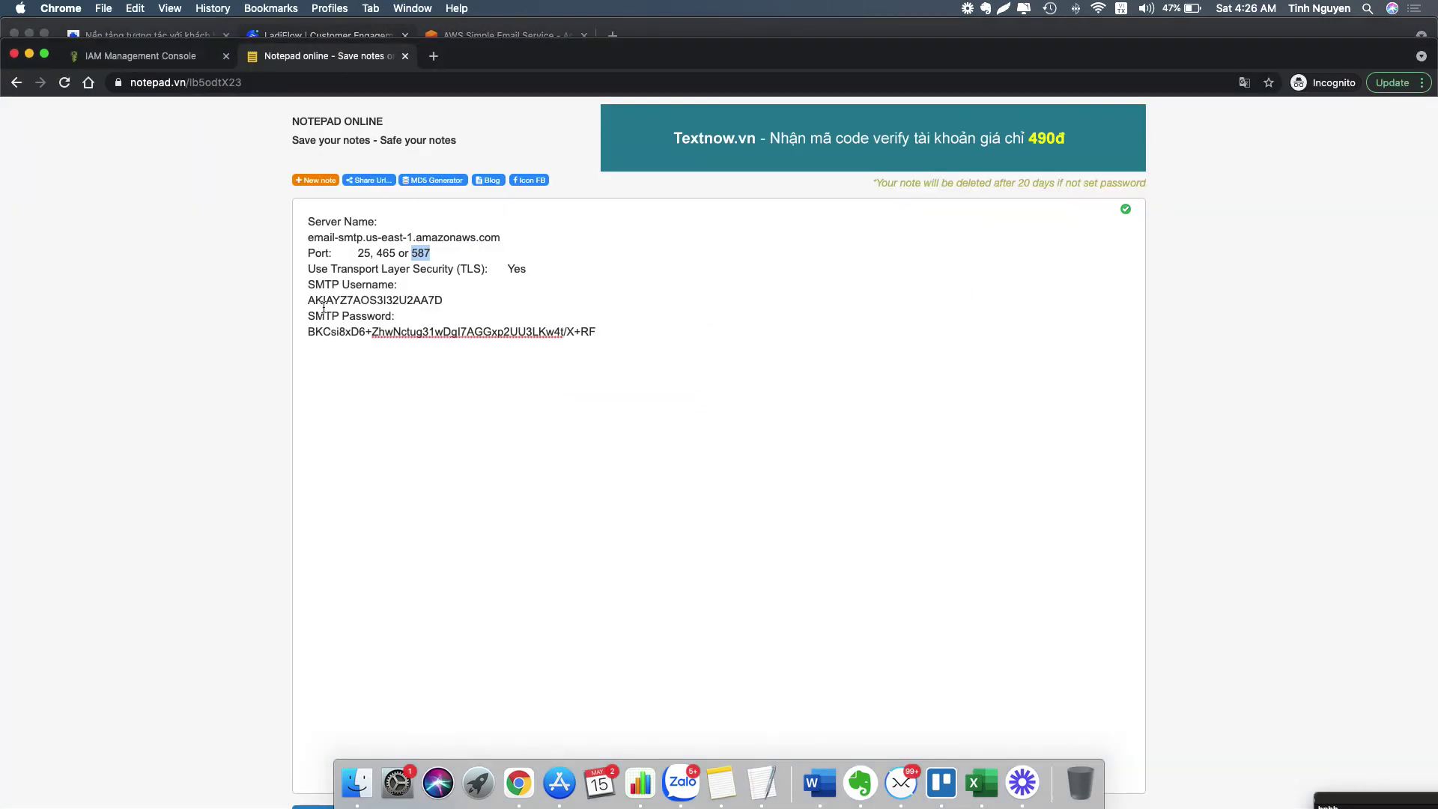
{"action": "double_click", "coordinate": [311, 299]}
{"action": "right_click", "coordinate": [353, 298]}
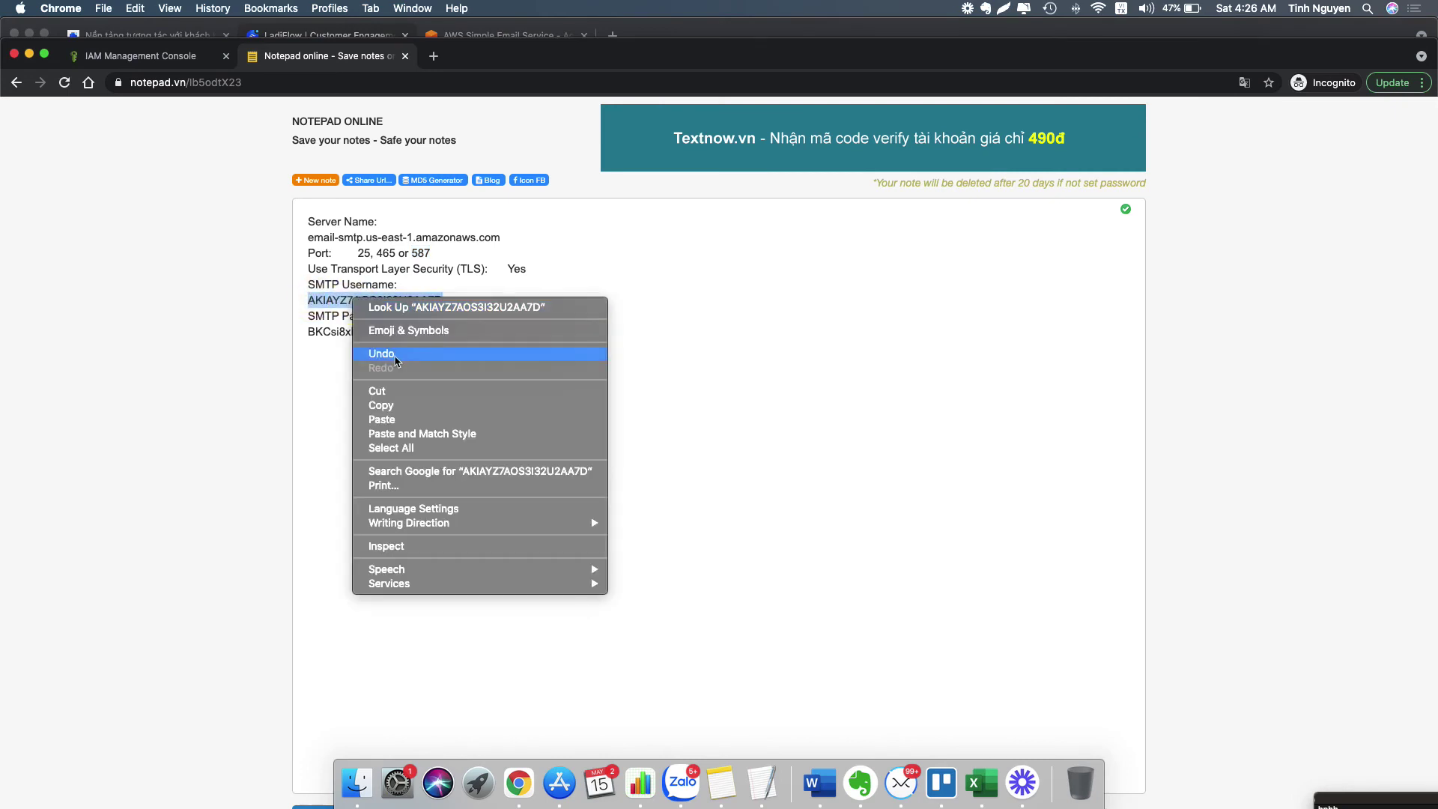
{"action": "left_click", "coordinate": [400, 405]}
{"action": "left_click", "coordinate": [302, 35]}
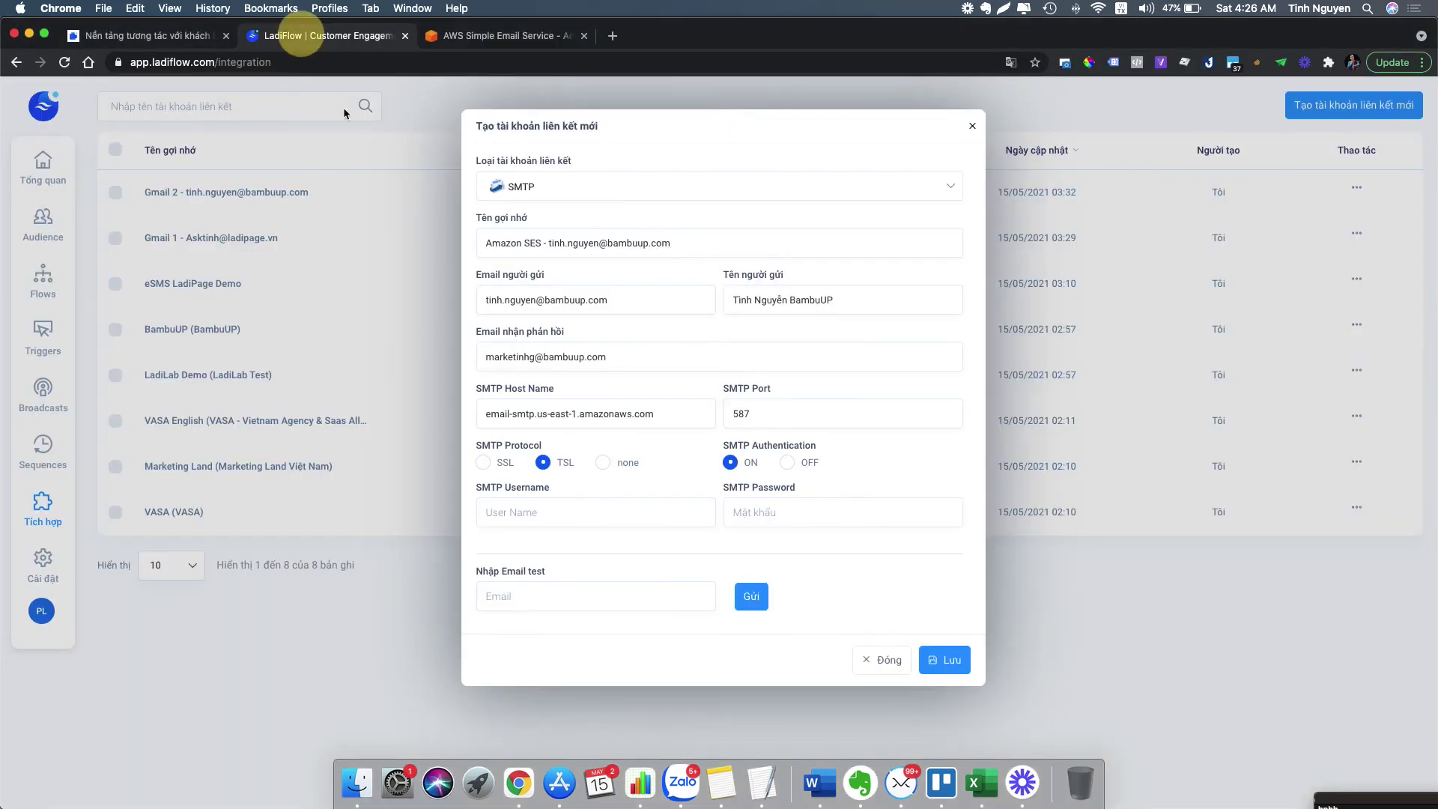
{"action": "left_click", "coordinate": [540, 513]}
{"action": "type", "text": "c"}
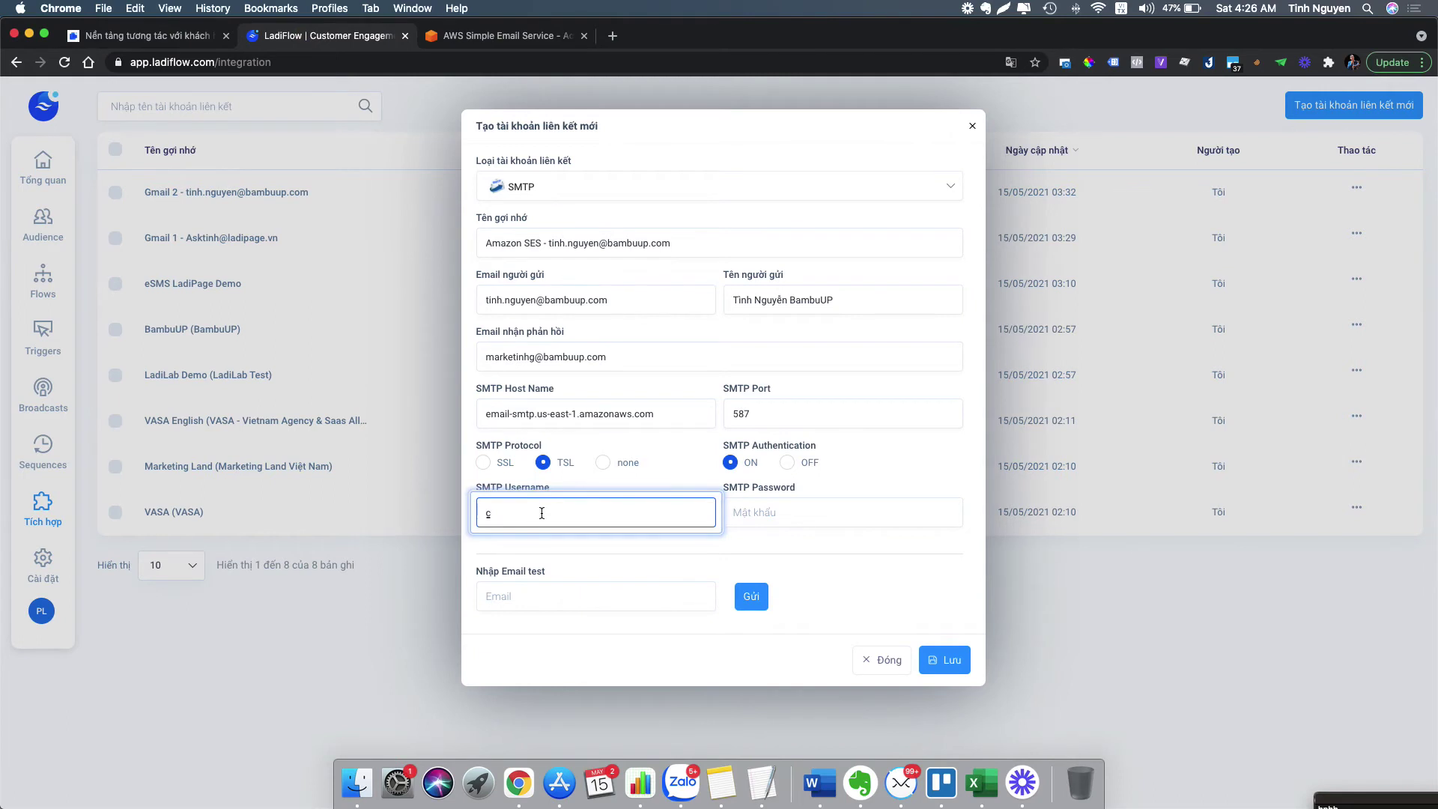
{"action": "key", "text": "BackSpace"}
{"action": "key", "text": "super+v"}
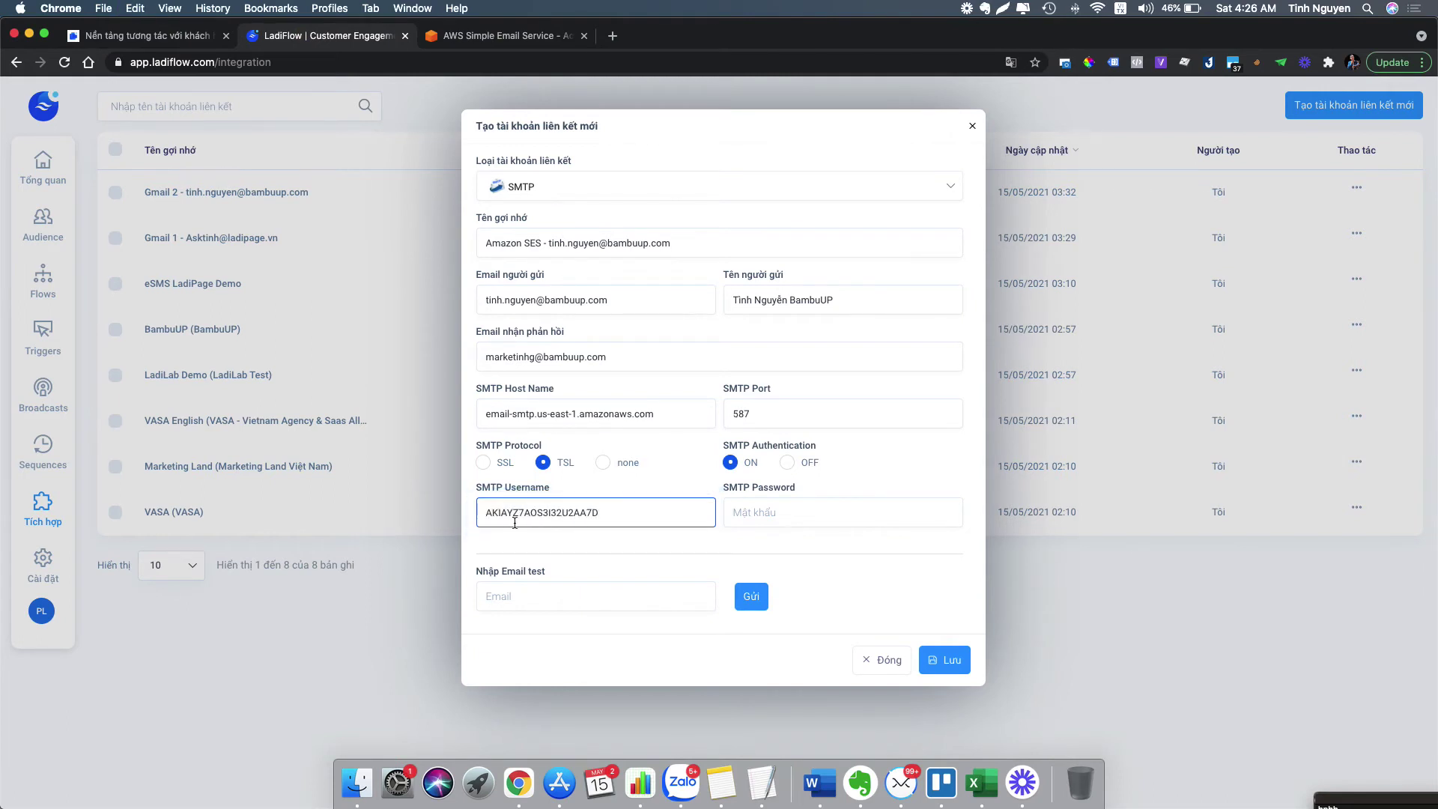
- Paste the SMTP password from the note and save the Amazon SES integration
{"action": "left_click", "coordinate": [412, 9]}
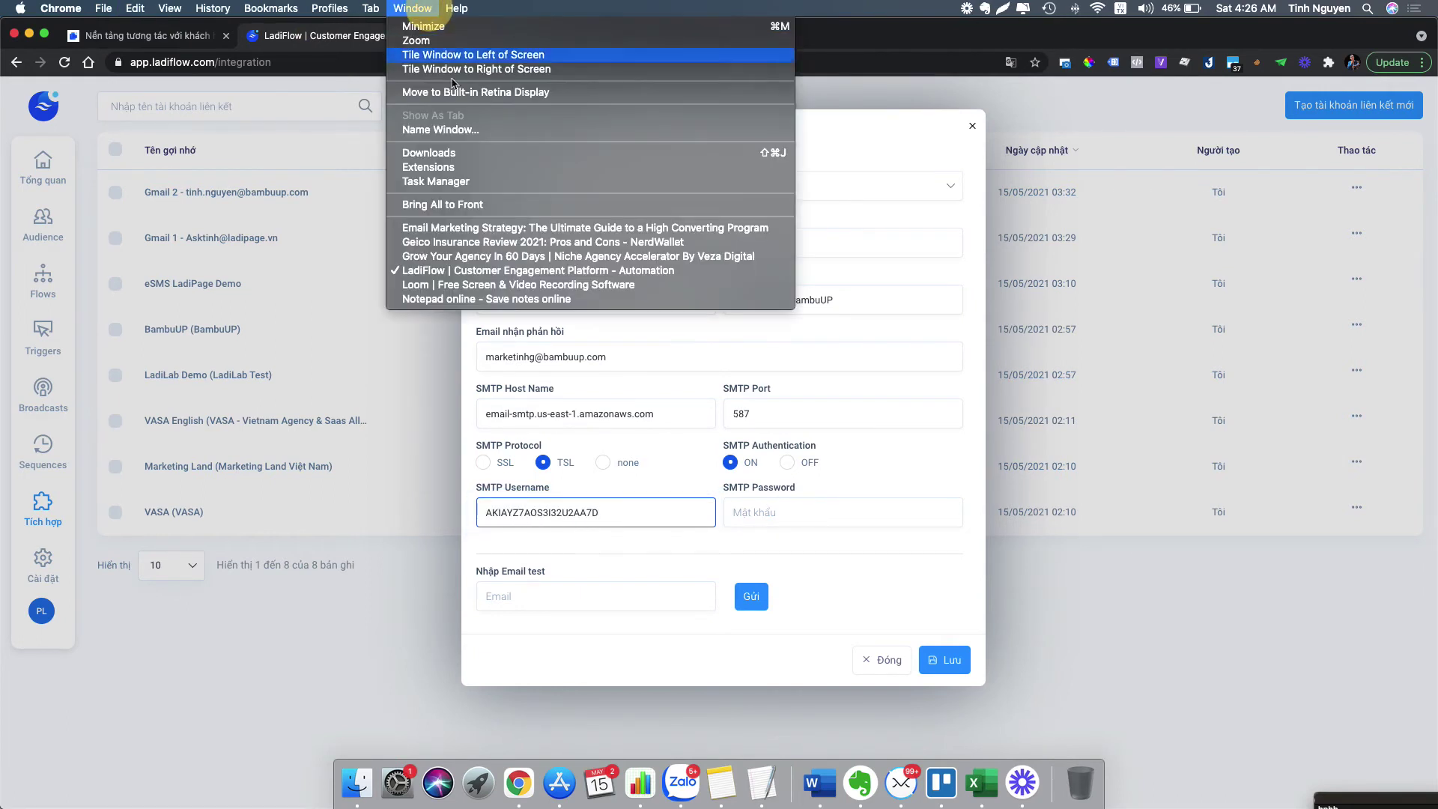
{"action": "left_click", "coordinate": [489, 299]}
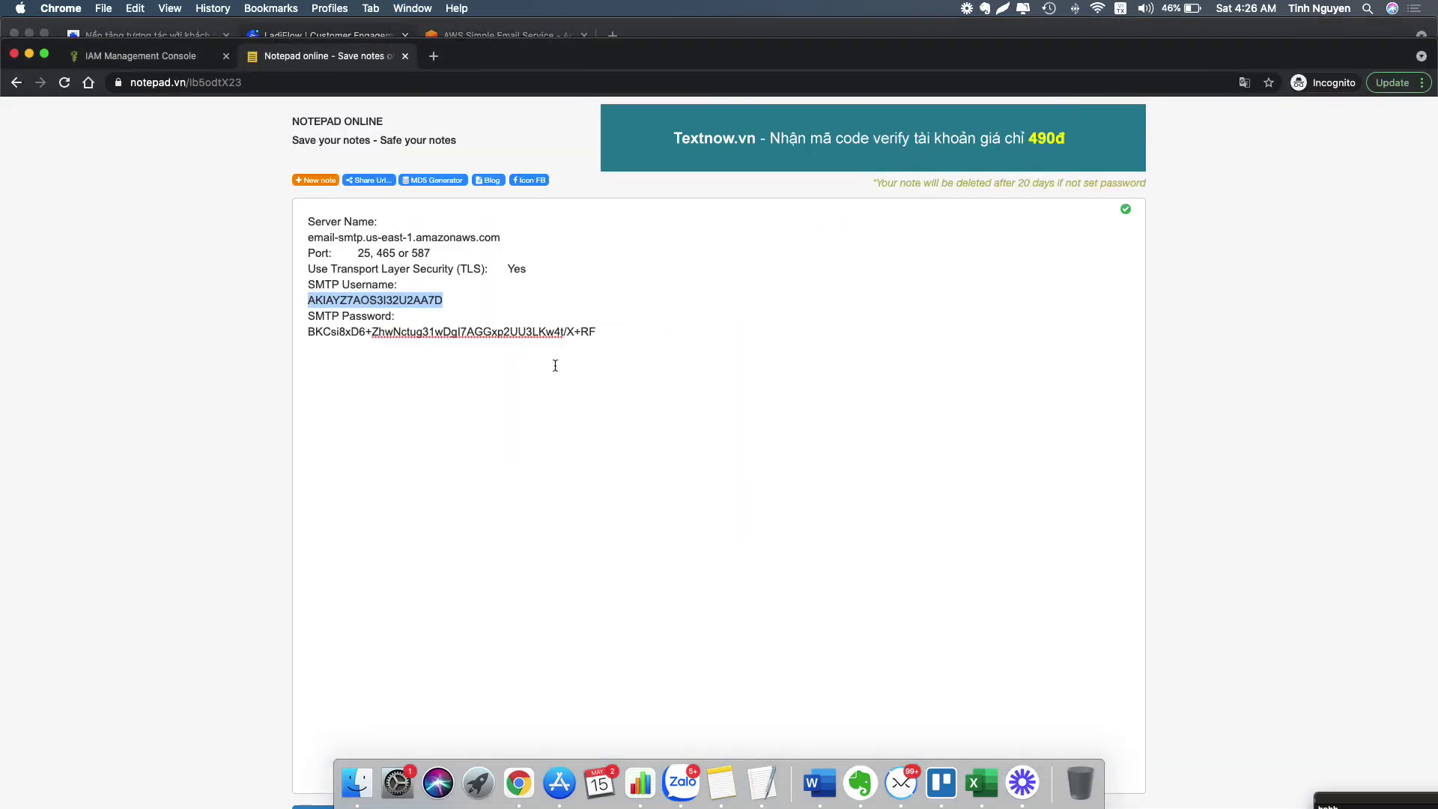
{"action": "left_click", "coordinate": [592, 330]}
{"action": "left_click_drag", "start_coordinate": [592, 331], "coordinate": [328, 331]}
{"action": "right_click", "coordinate": [306, 331]}
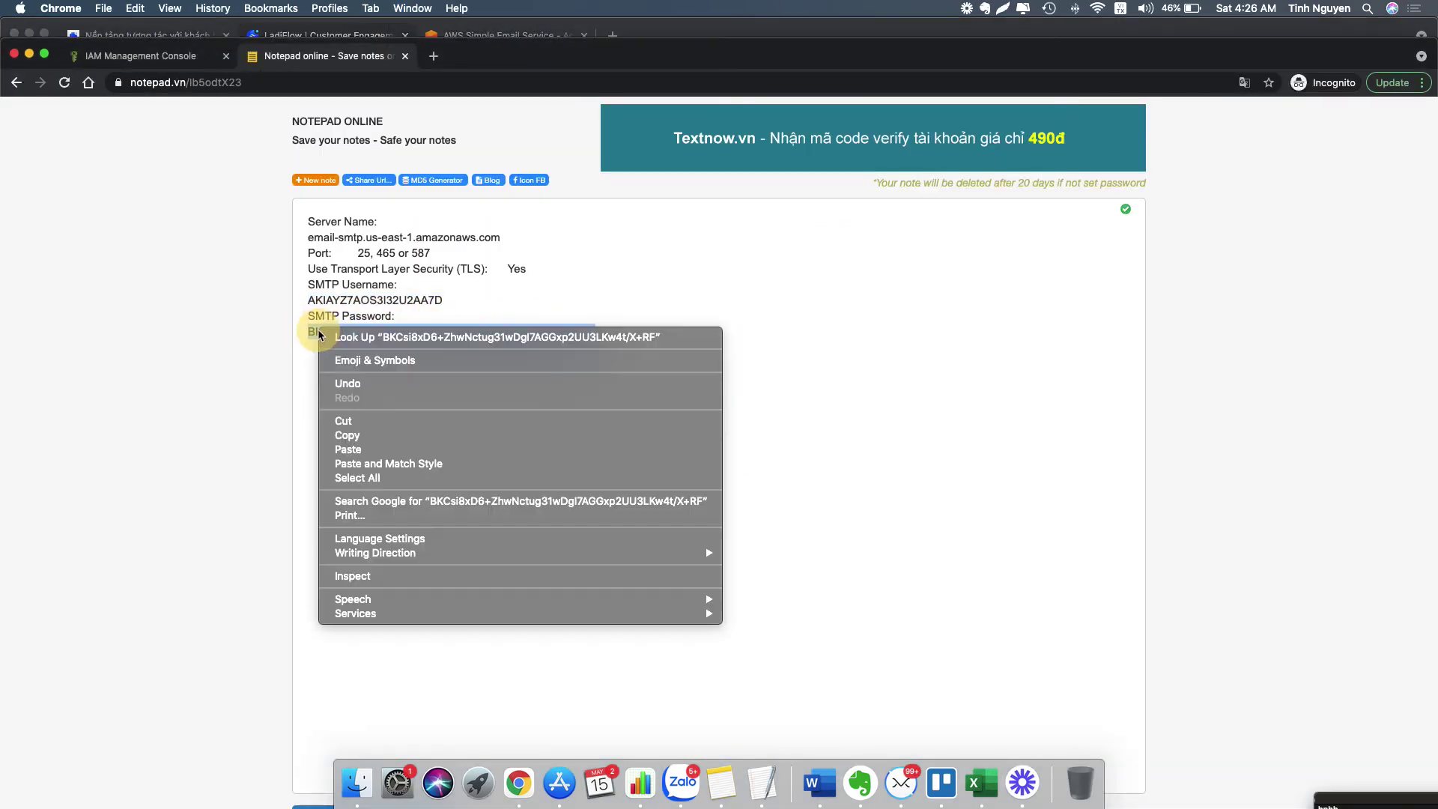
{"action": "left_click", "coordinate": [377, 434]}
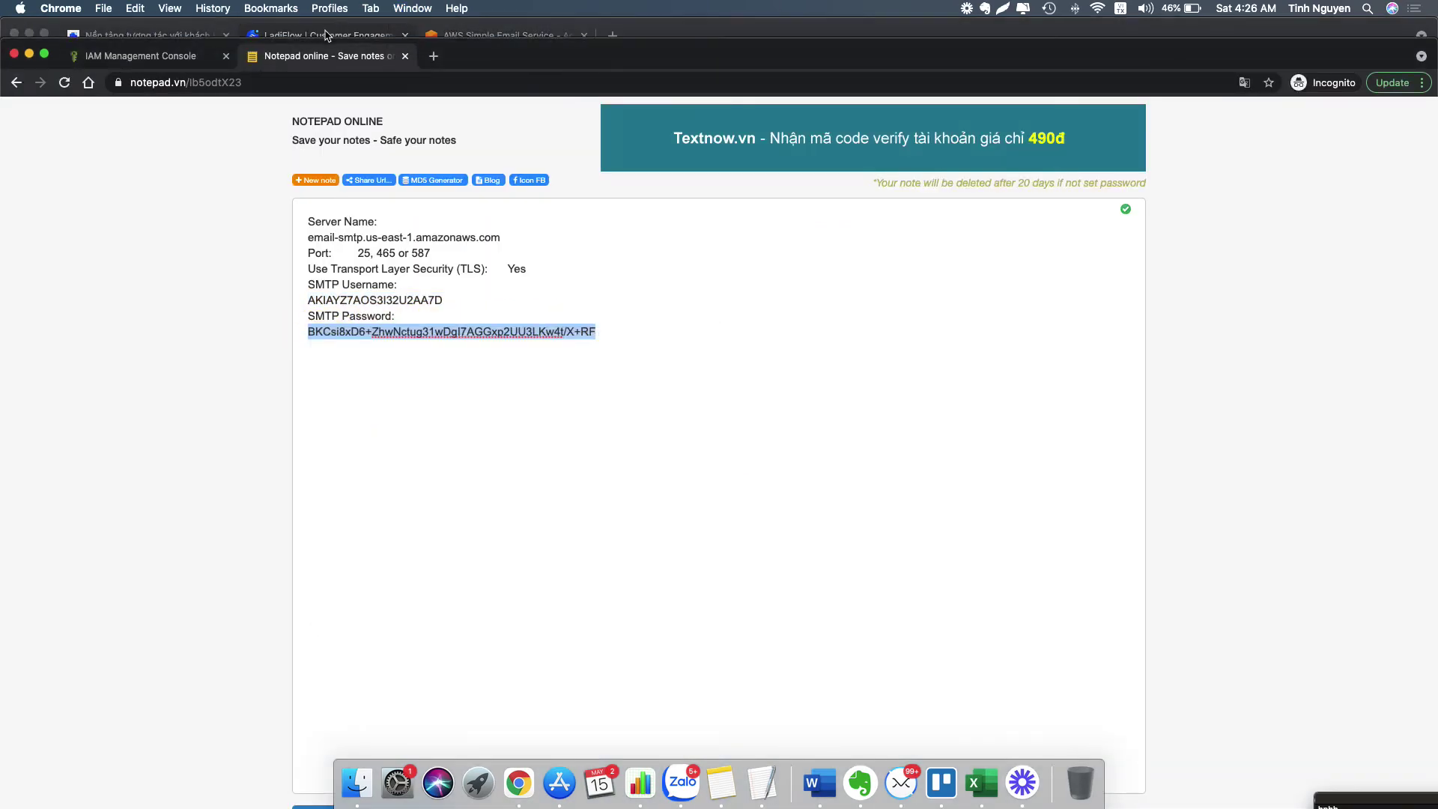
{"action": "left_click", "coordinate": [334, 34]}
{"action": "left_click", "coordinate": [779, 515]}
{"action": "key", "text": "super+v"}
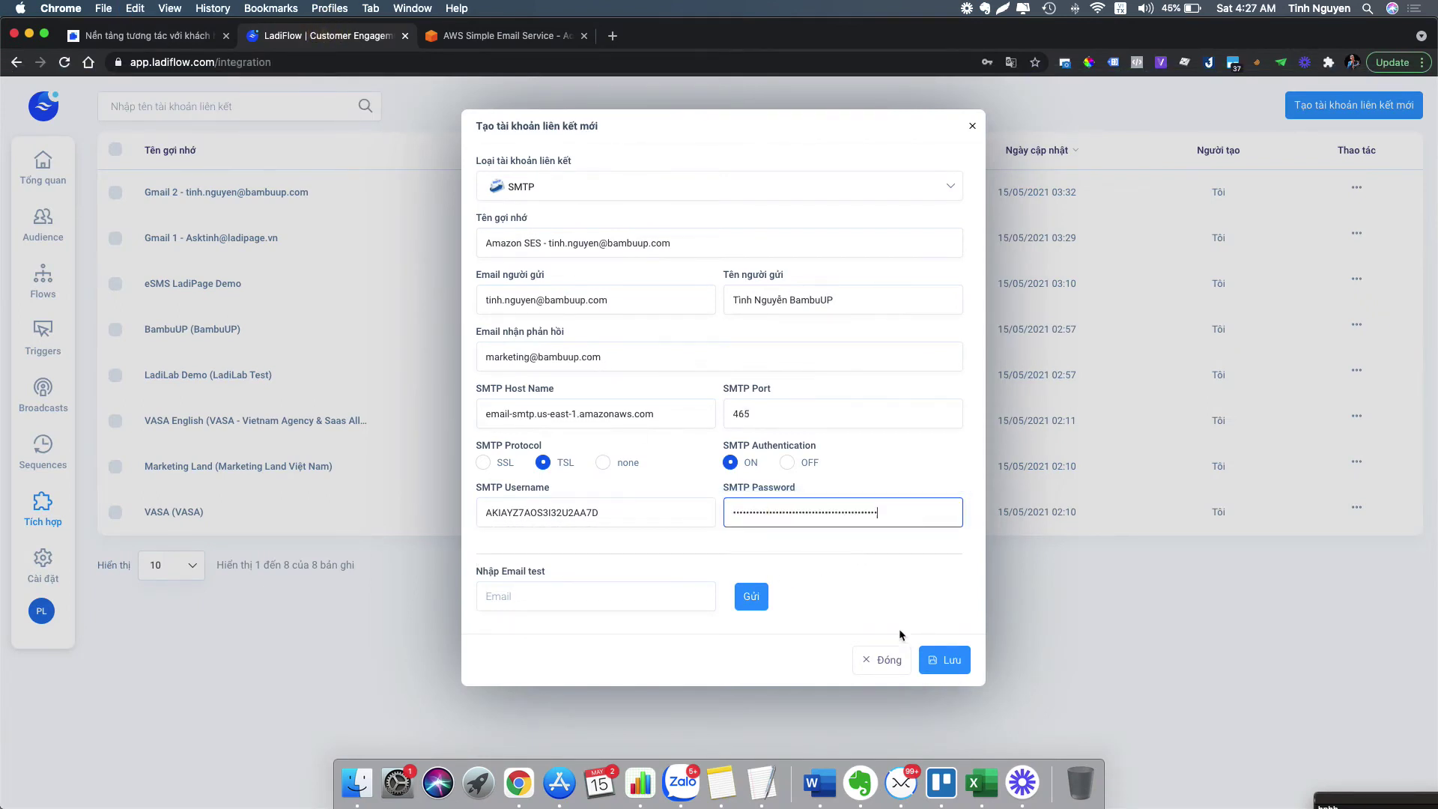
{"action": "left_click", "coordinate": [934, 659]}
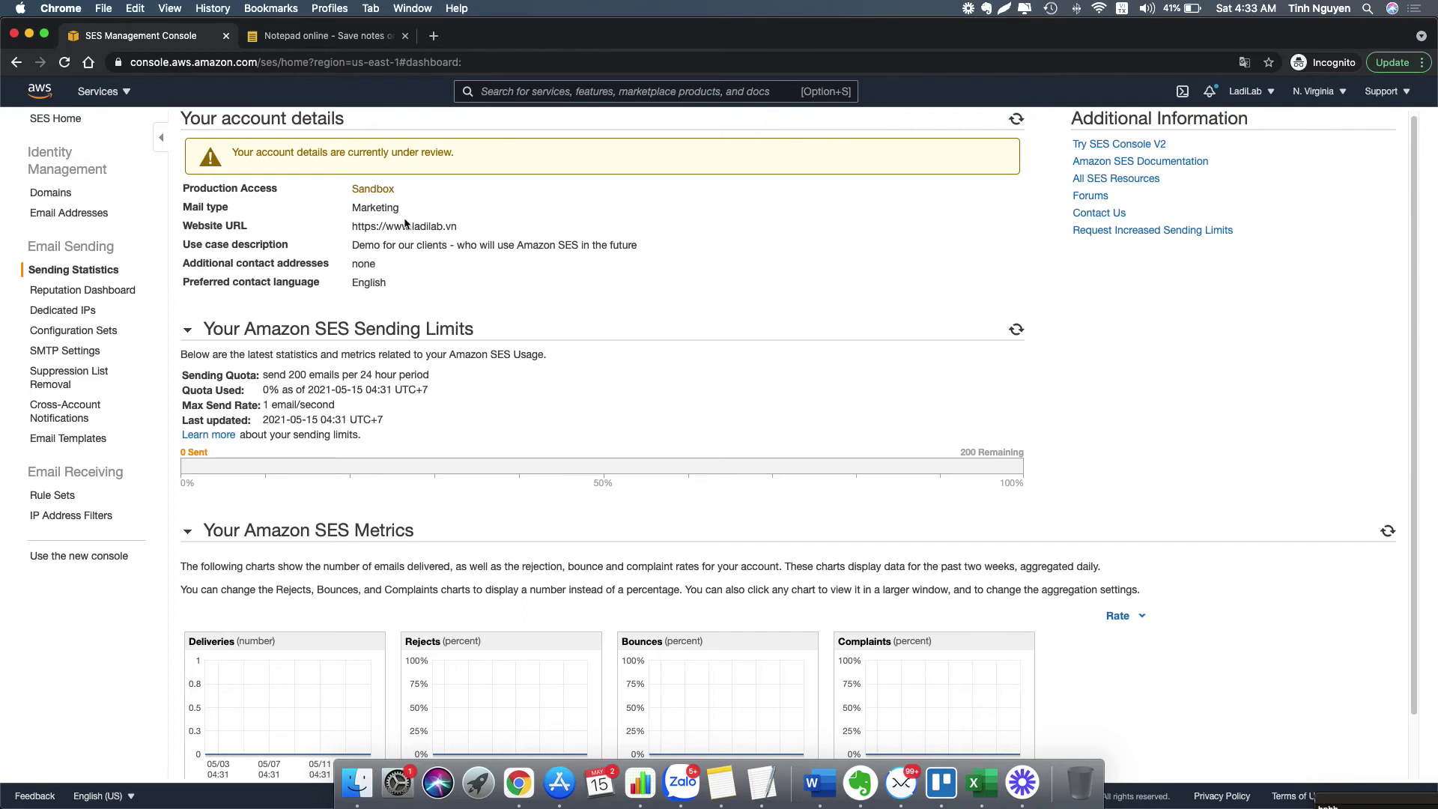
- Highlight the Sandbox status, 200-emails-per-day quota and 1 email/second rate, then ask for higher limits
{"action": "double_click", "coordinate": [371, 188]}
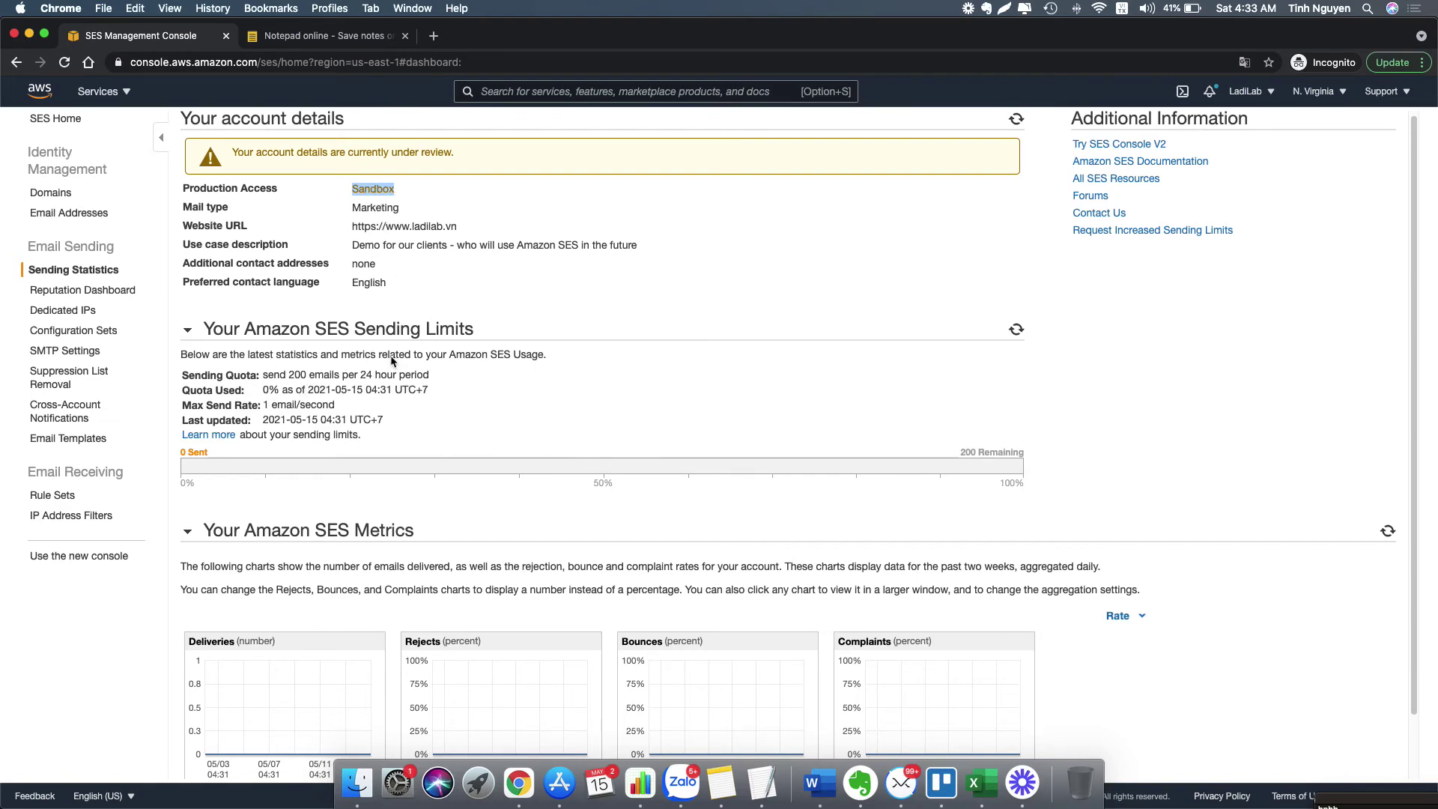
{"action": "scroll", "coordinate": [463, 348], "scroll_direction": "down", "scroll_amount": 2}
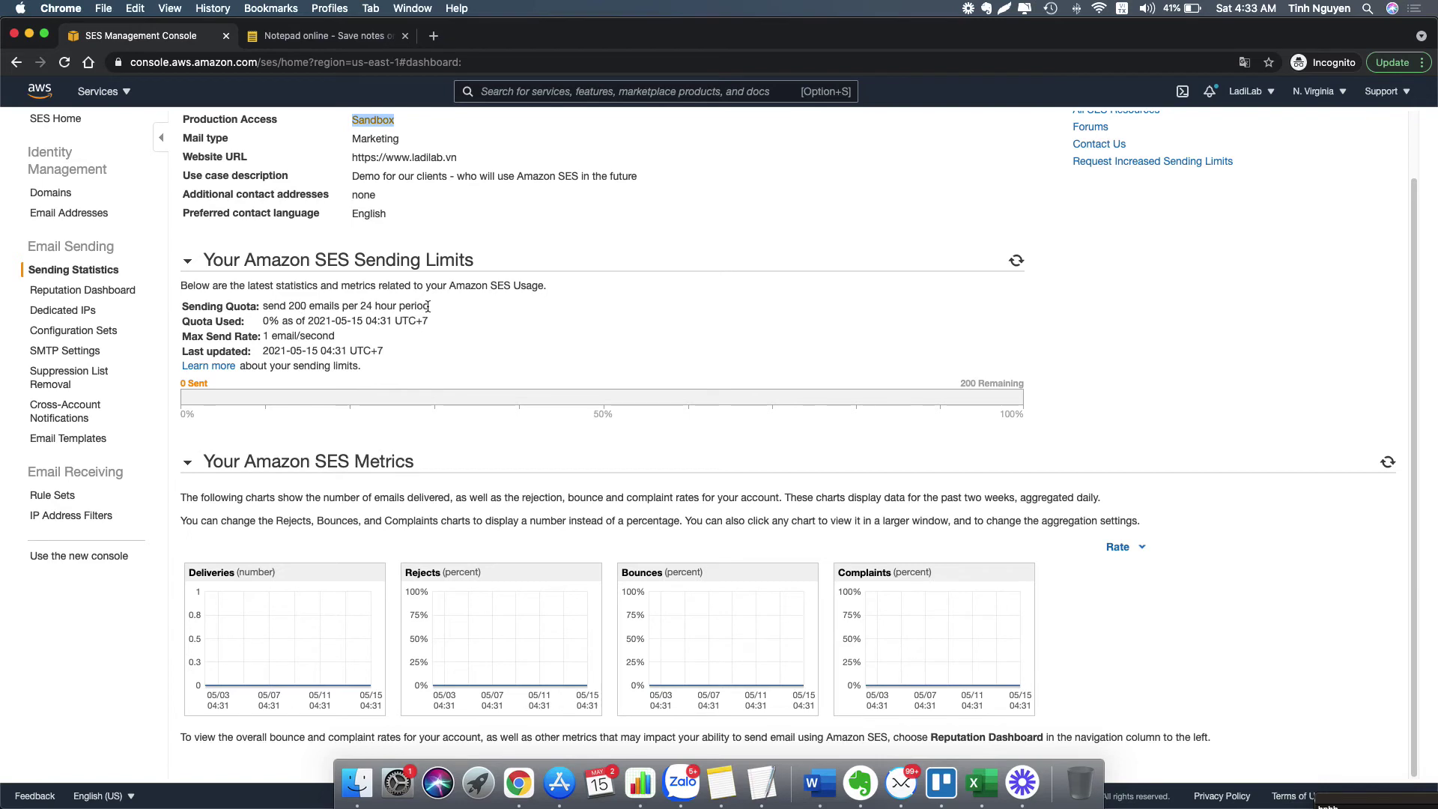
{"action": "left_click_drag", "start_coordinate": [429, 306], "coordinate": [288, 307]}
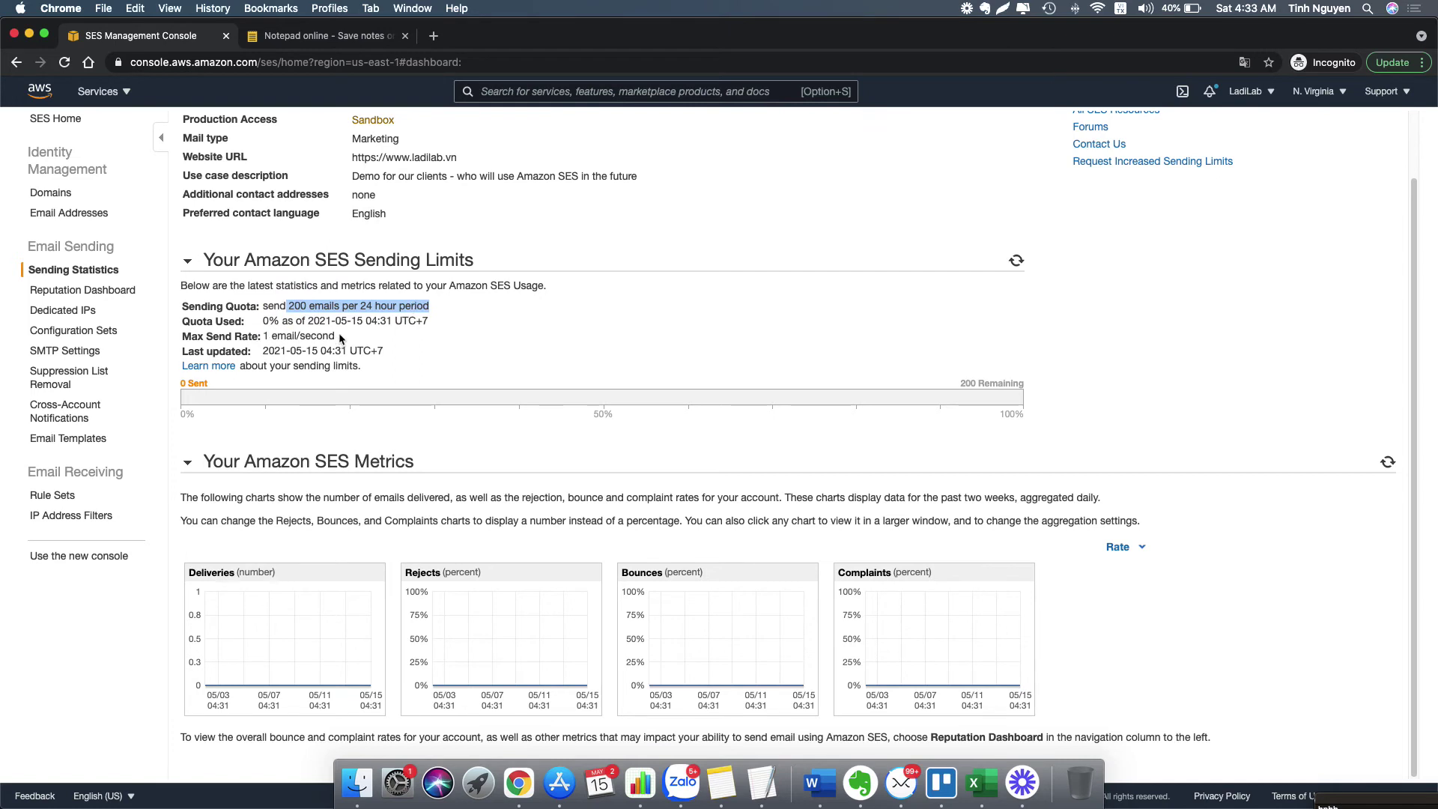
{"action": "left_click_drag", "start_coordinate": [337, 337], "coordinate": [263, 336]}
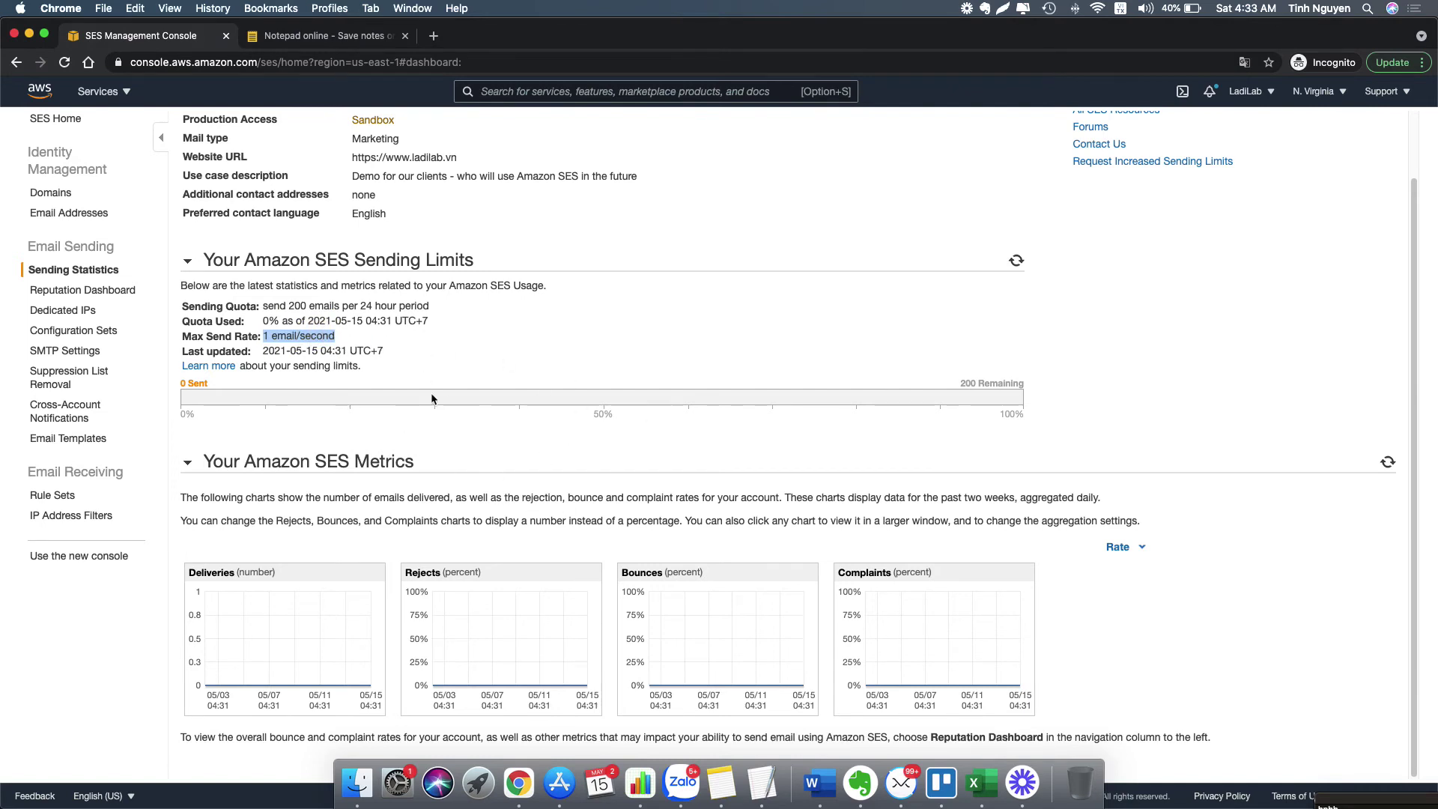
{"action": "scroll", "coordinate": [909, 342], "scroll_direction": "up", "scroll_amount": 2}
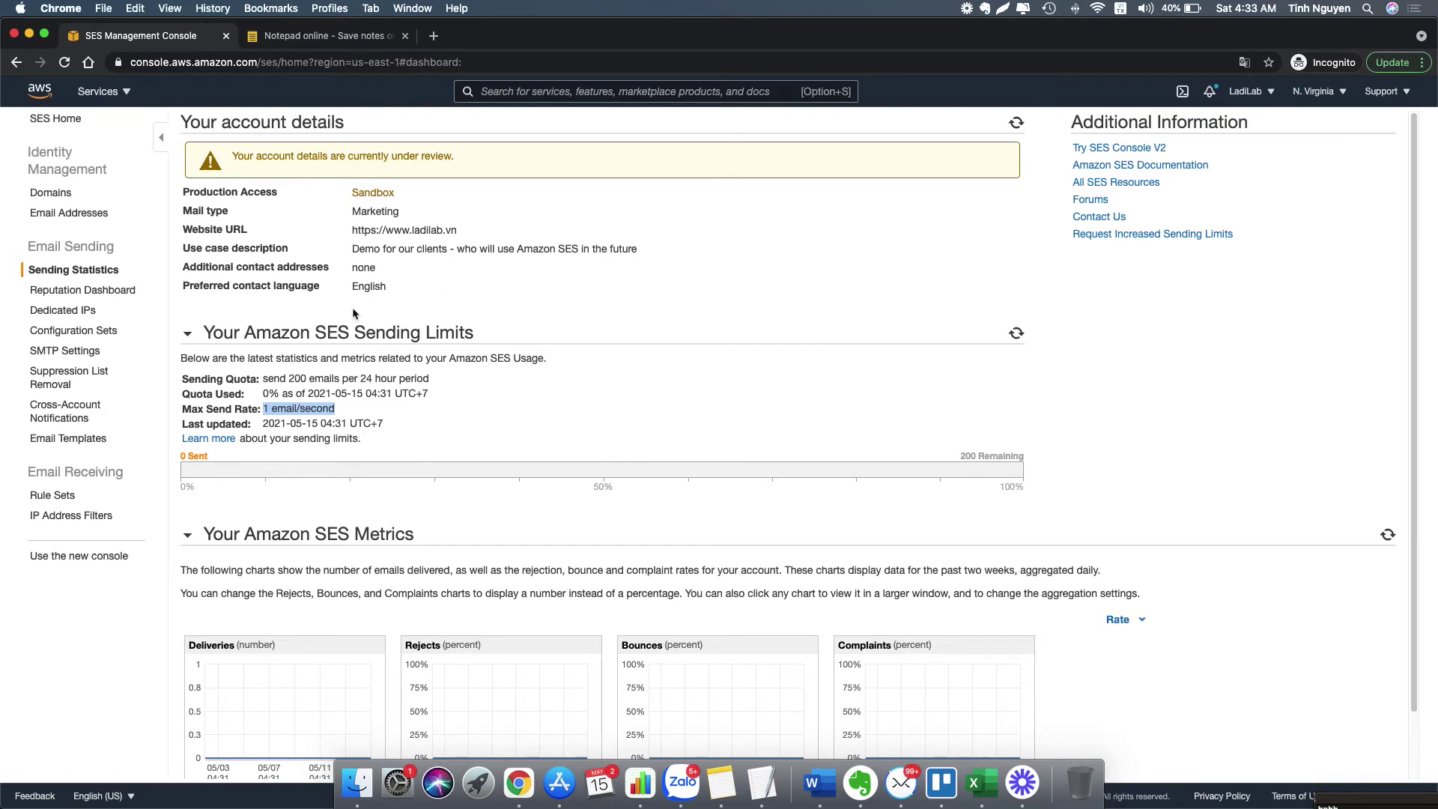
{"action": "left_click_drag", "start_coordinate": [267, 381], "coordinate": [442, 382]}
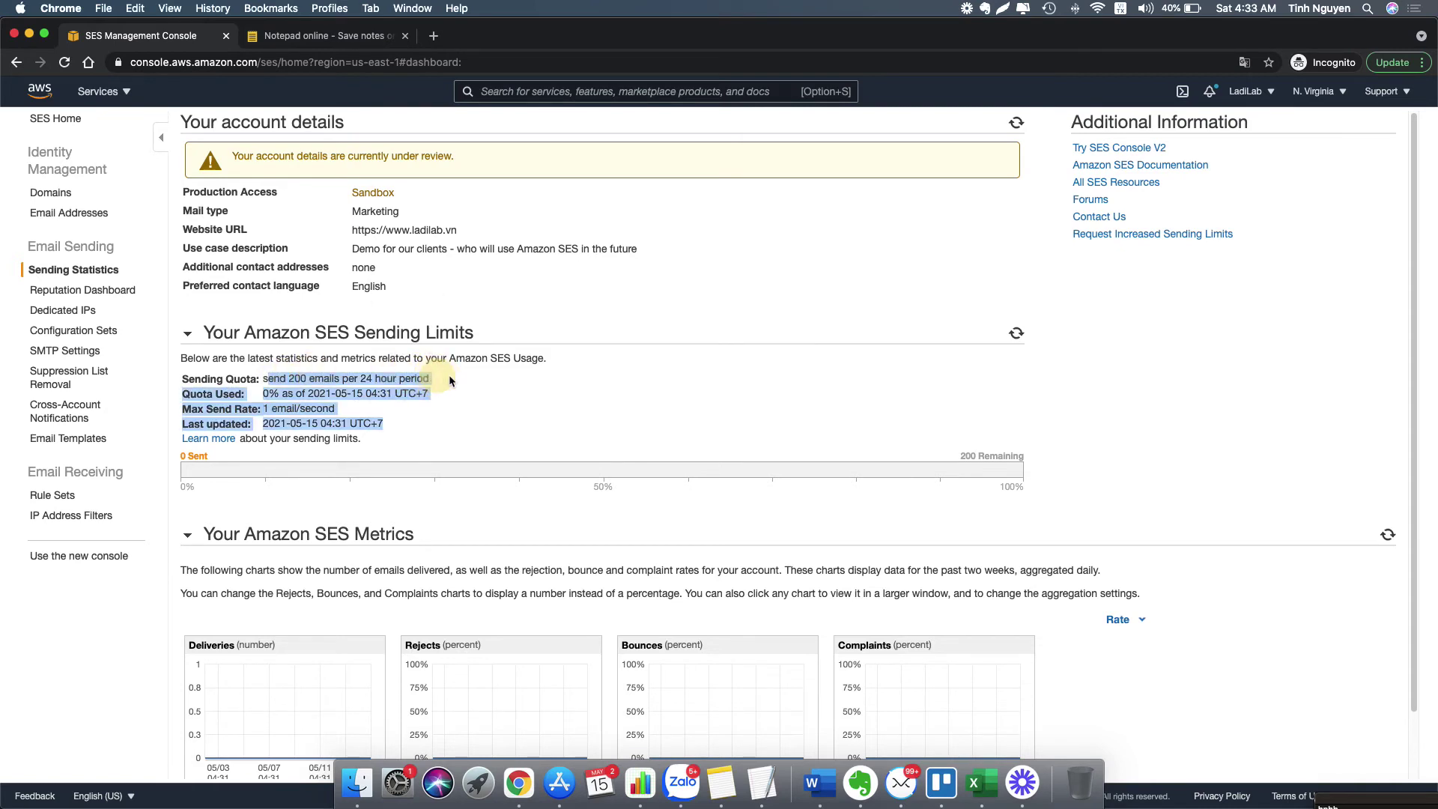
{"action": "left_click", "coordinate": [416, 386]}
{"action": "left_click_drag", "start_coordinate": [264, 411], "coordinate": [341, 415]}
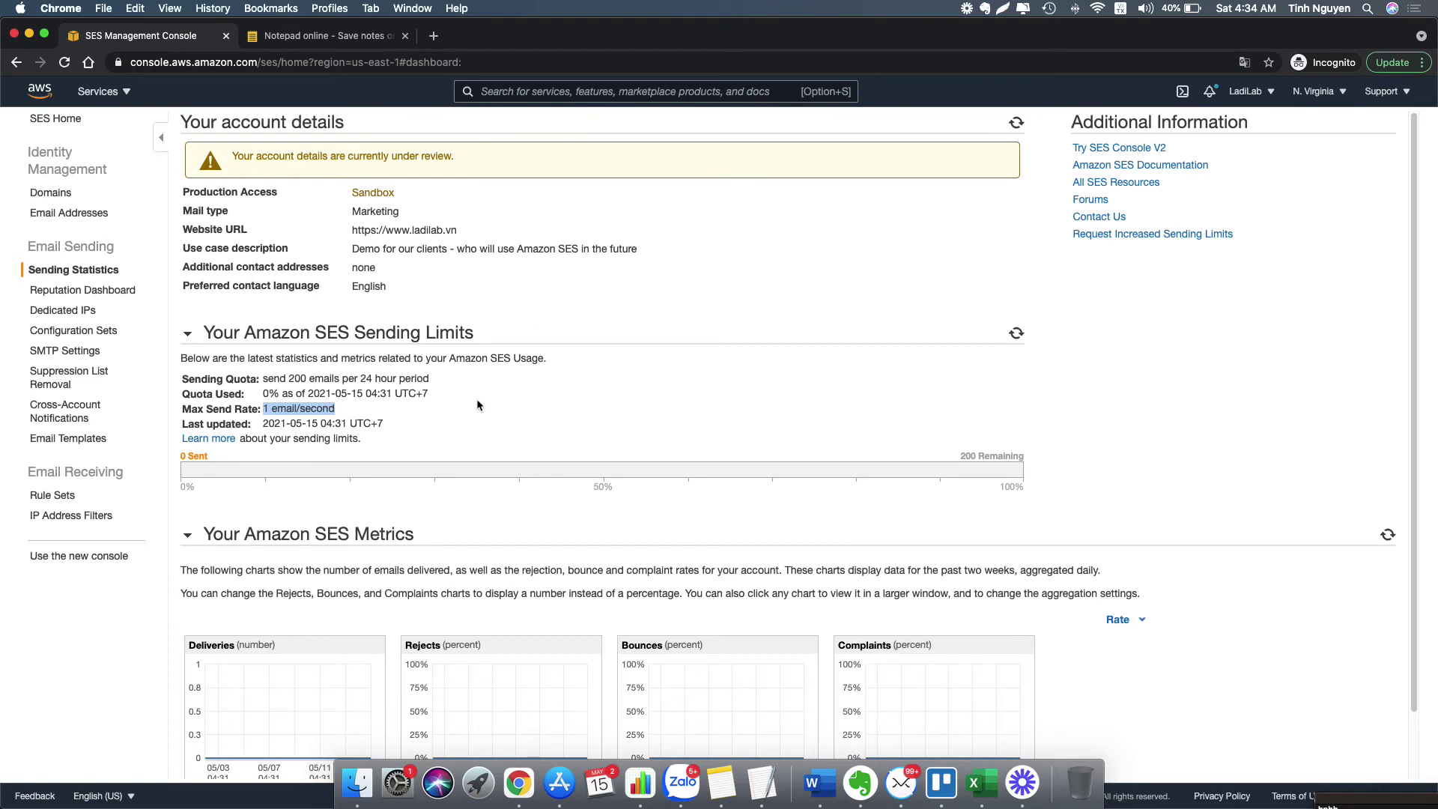
{"action": "left_click", "coordinate": [1180, 234]}
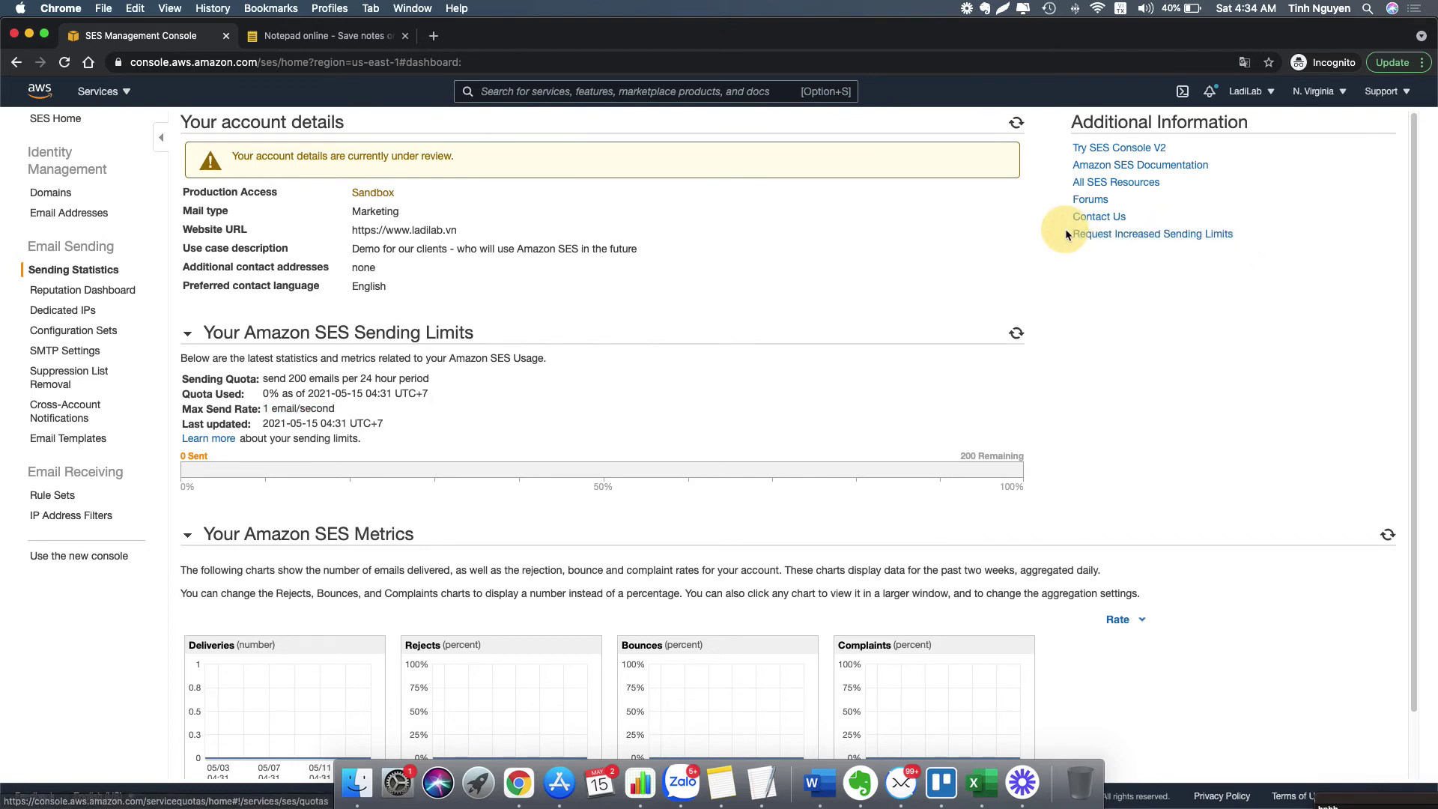
- Request an increase of the SES Sending quota to 50000 in Service Quotas
{"action": "left_click", "coordinate": [1154, 234]}
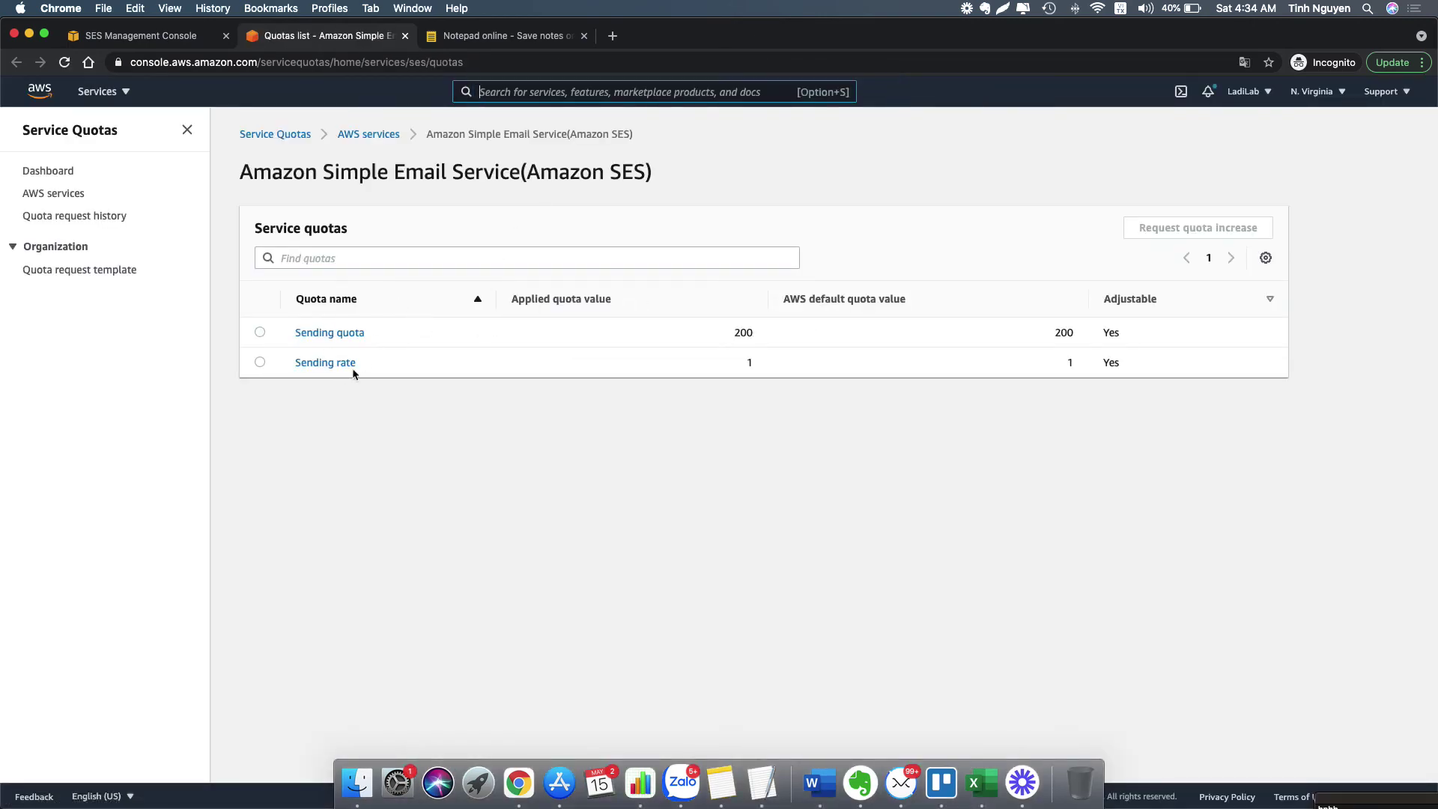
{"action": "left_click", "coordinate": [260, 332]}
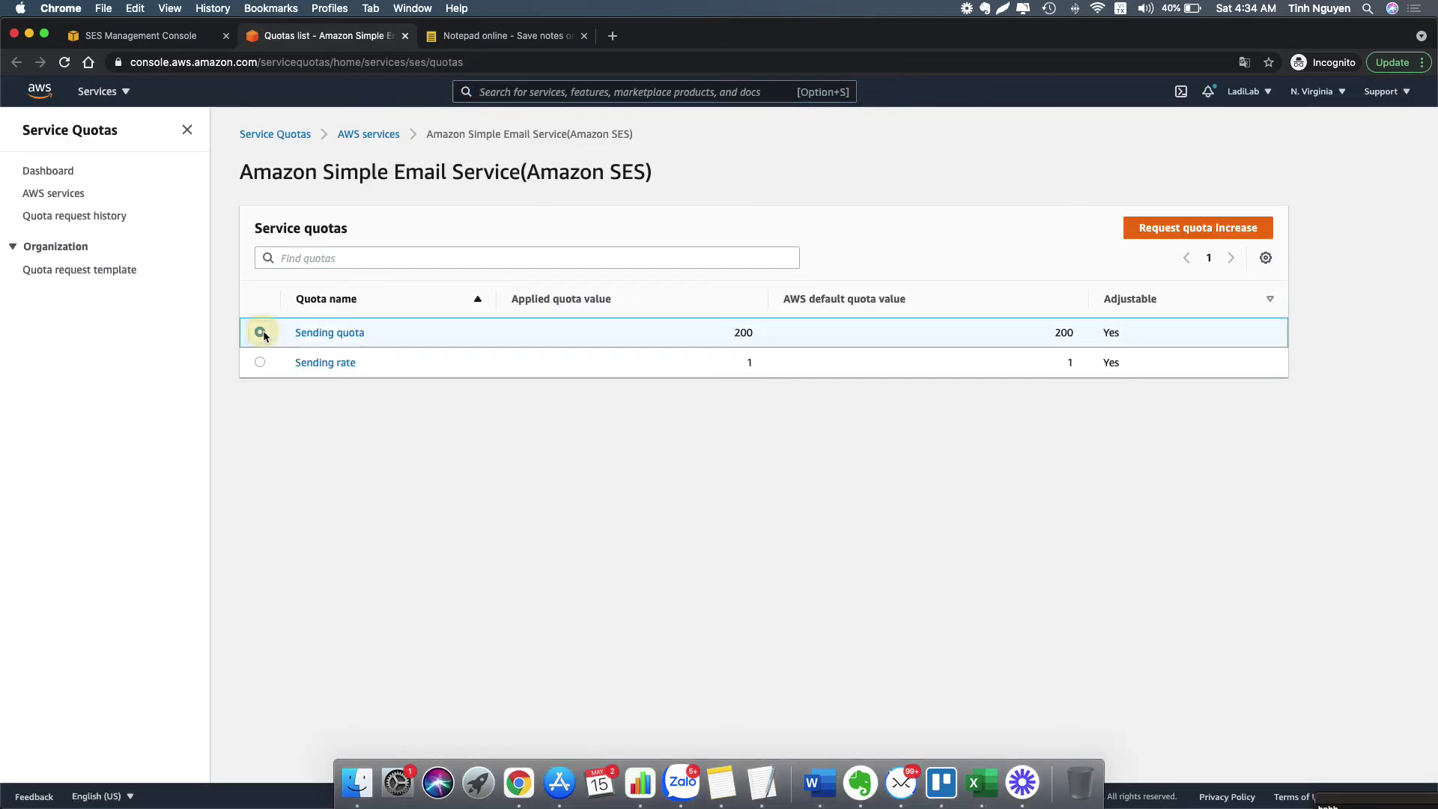
{"action": "left_click", "coordinate": [1220, 228]}
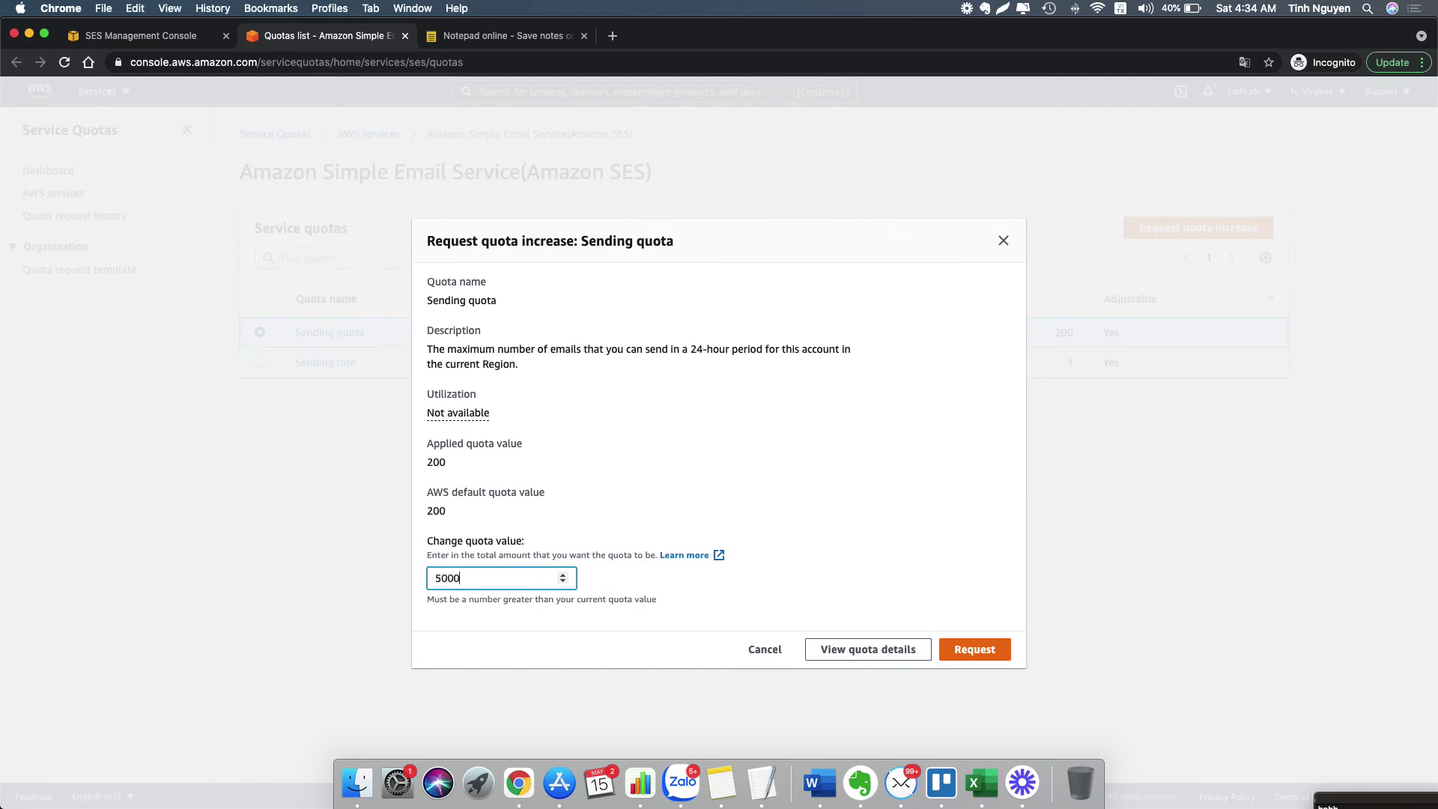
{"action": "left_click", "coordinate": [676, 597]}
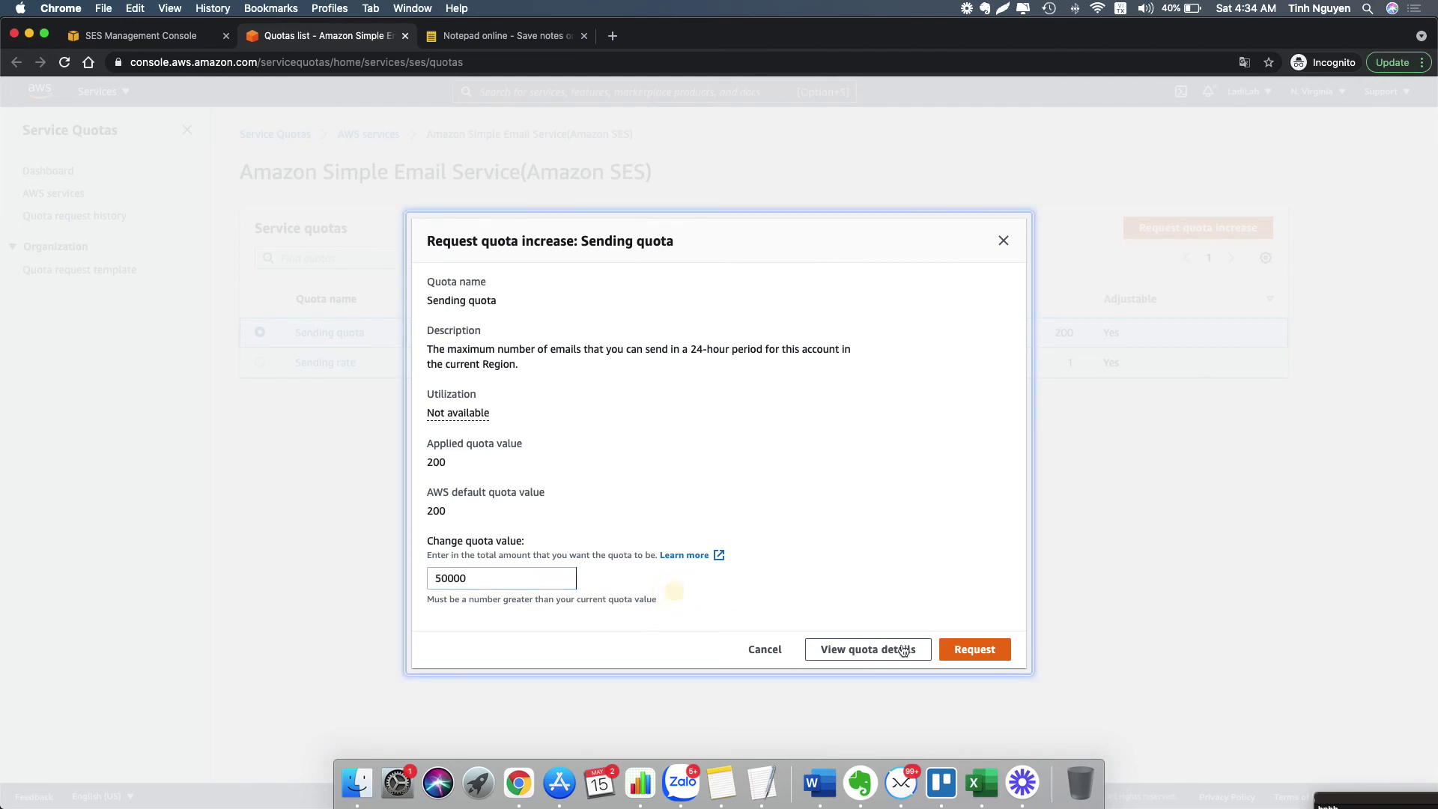
{"action": "left_click", "coordinate": [978, 651]}
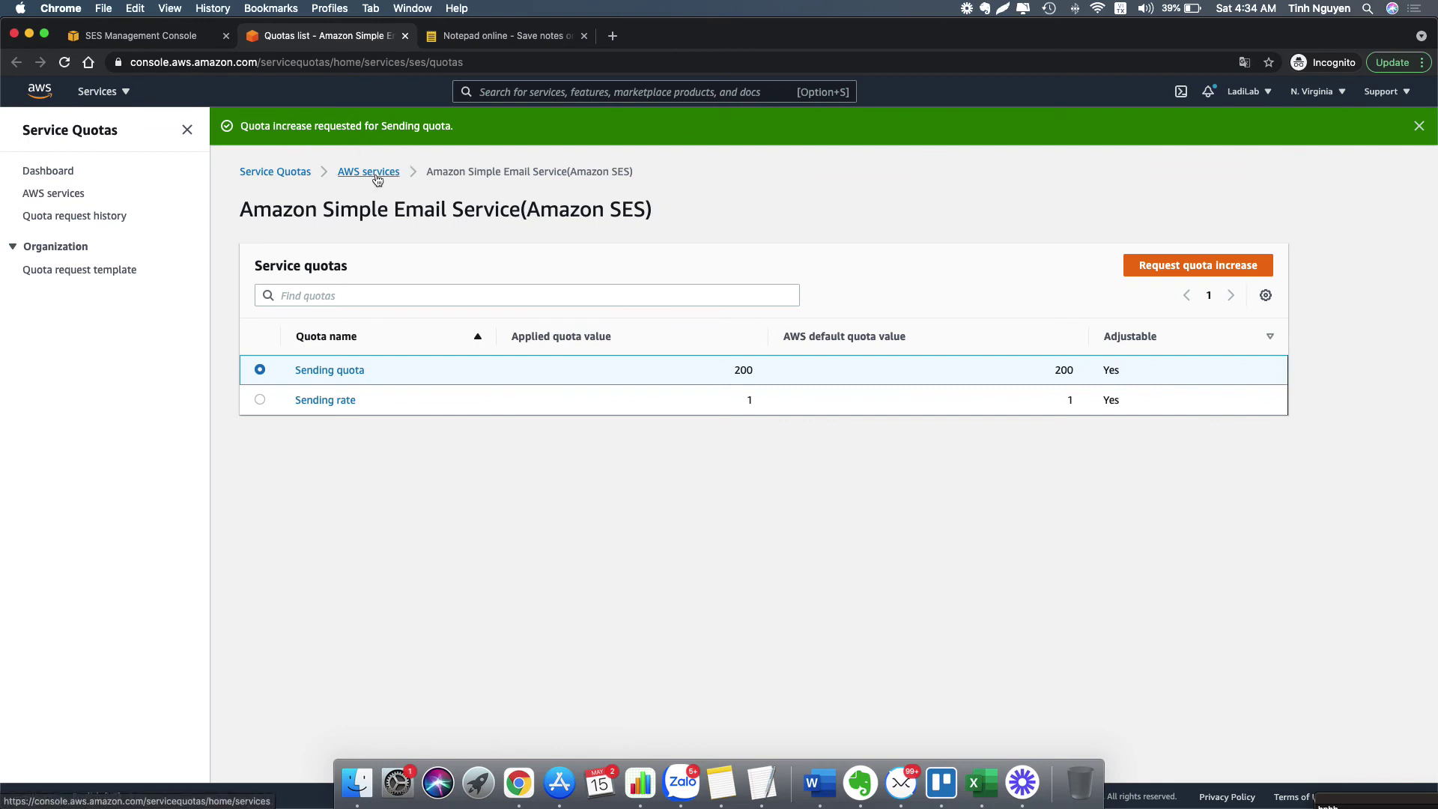
- Request an increase of the SES Sending rate to 1000
{"action": "left_click", "coordinate": [259, 400]}
{"action": "left_click", "coordinate": [1186, 261]}
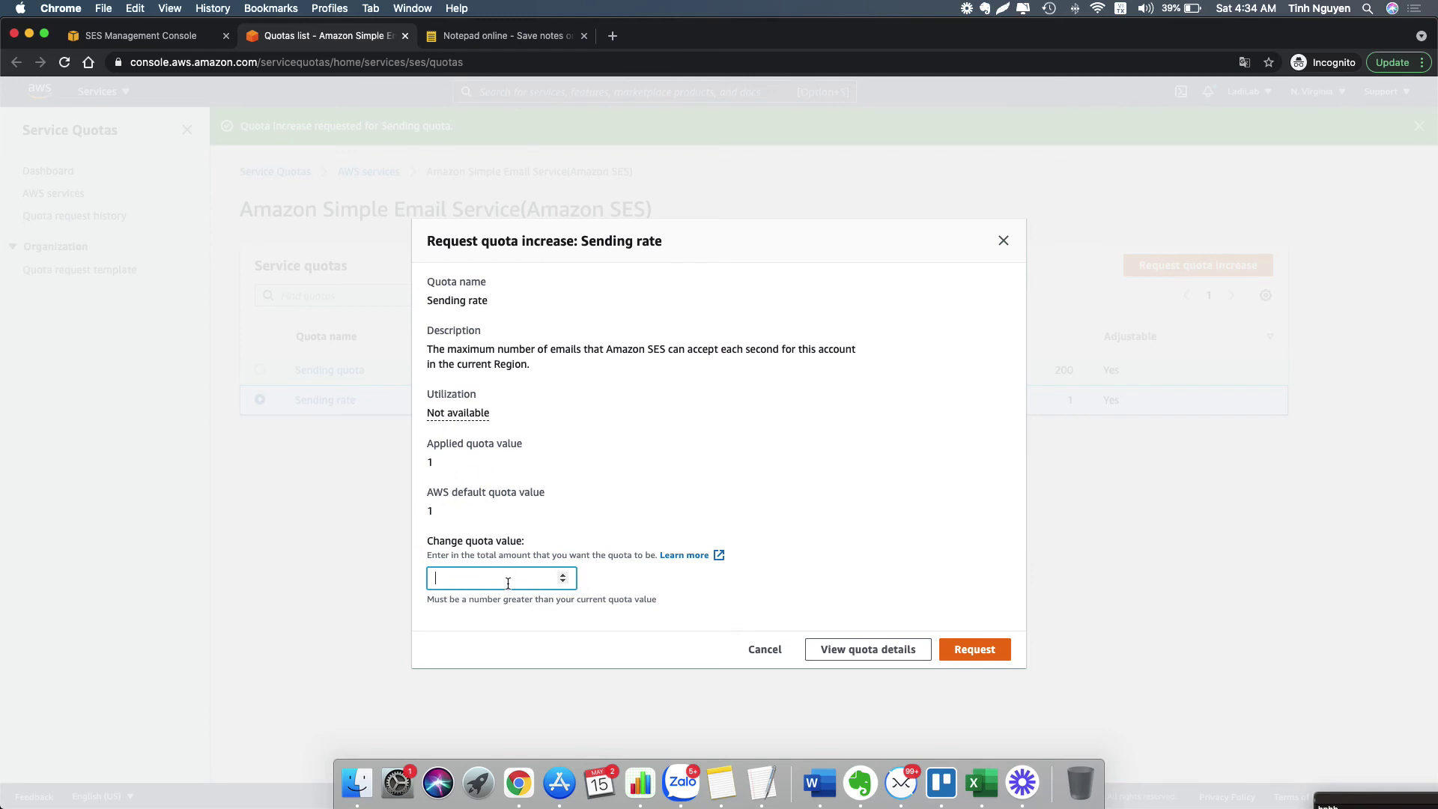
{"action": "type", "text": "1000"}
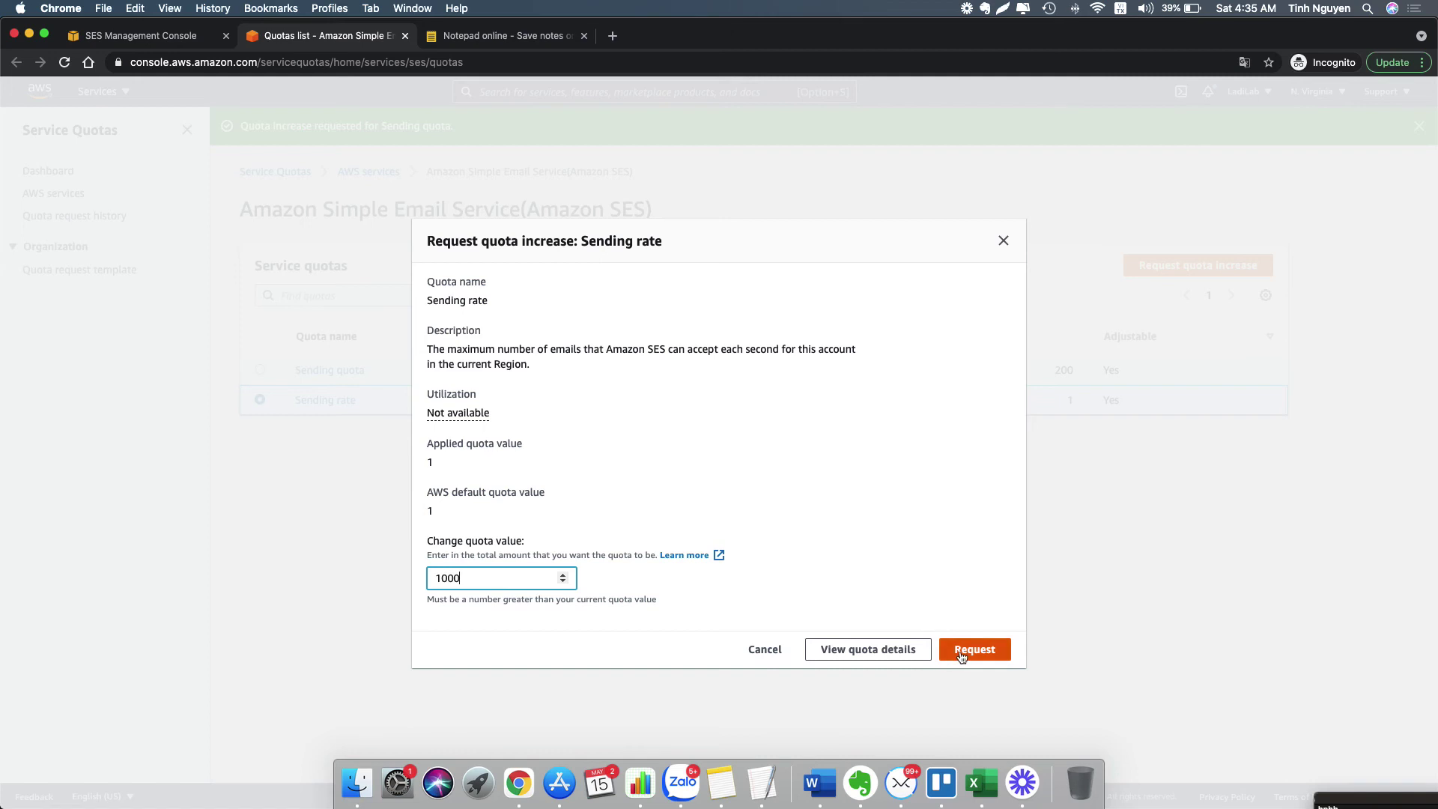
{"action": "left_click", "coordinate": [959, 650]}
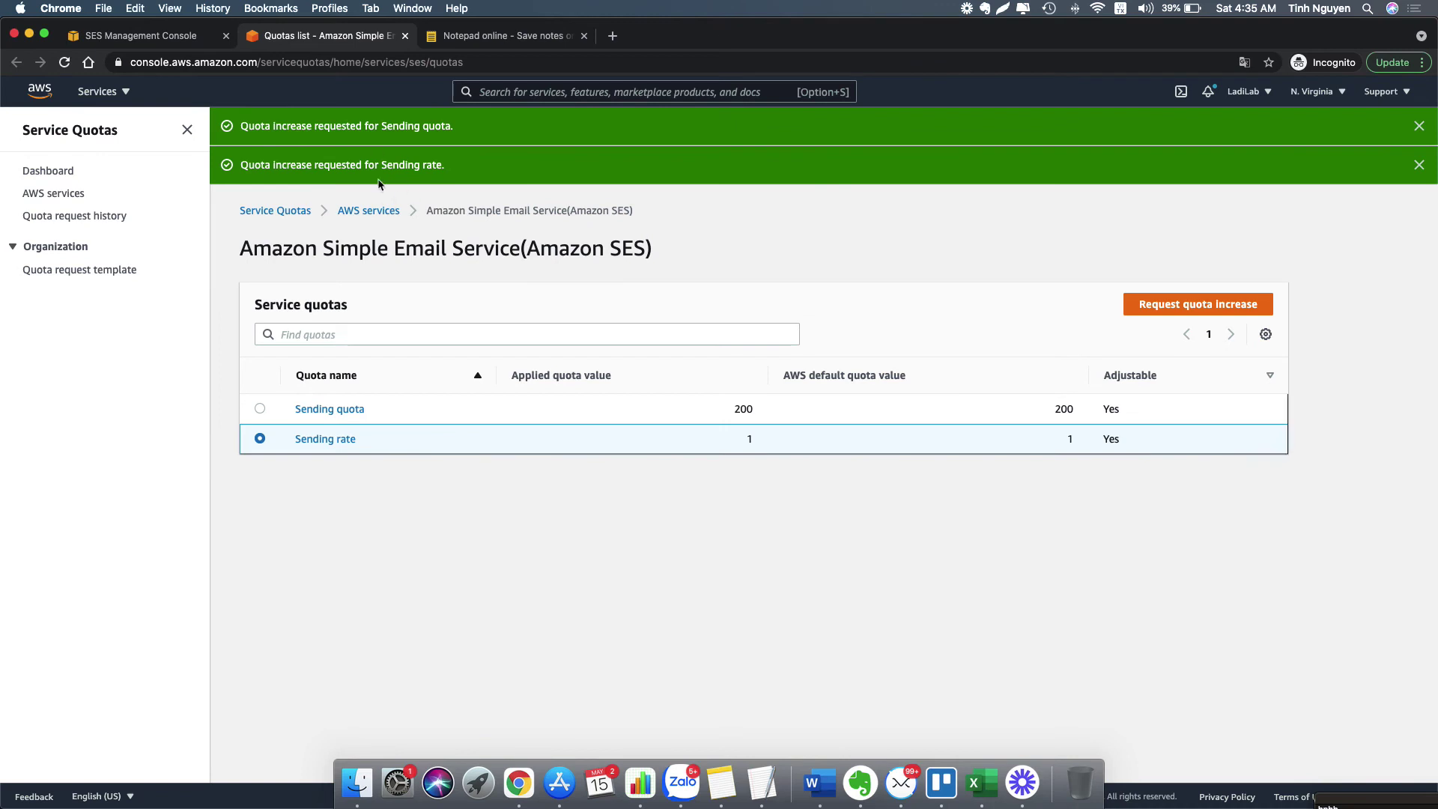
{"action": "left_click", "coordinate": [412, 8]}
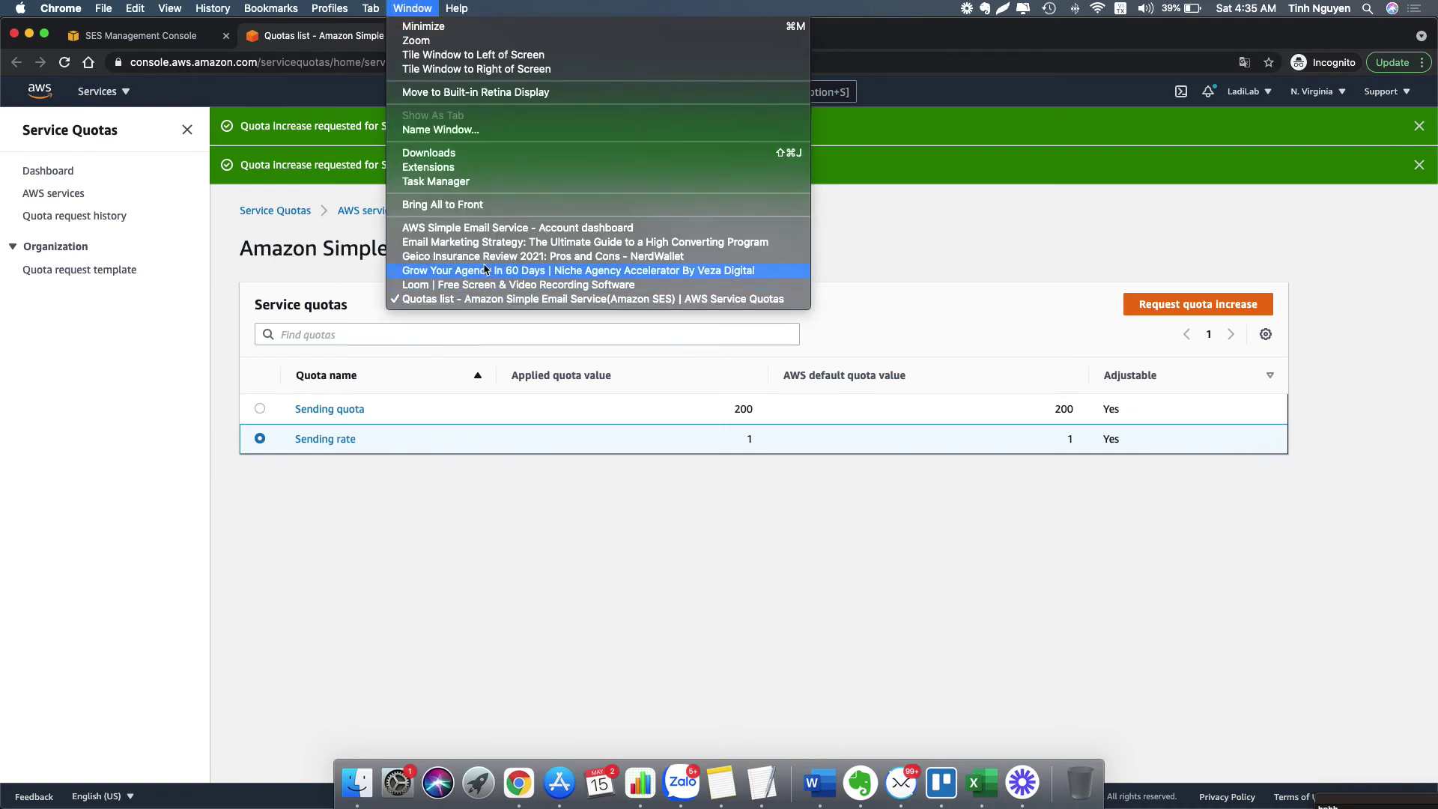
- Bring up the Oregon SES dashboard and highlight its 20,000 daily quota and 10/second rate
{"action": "left_click", "coordinate": [494, 227]}
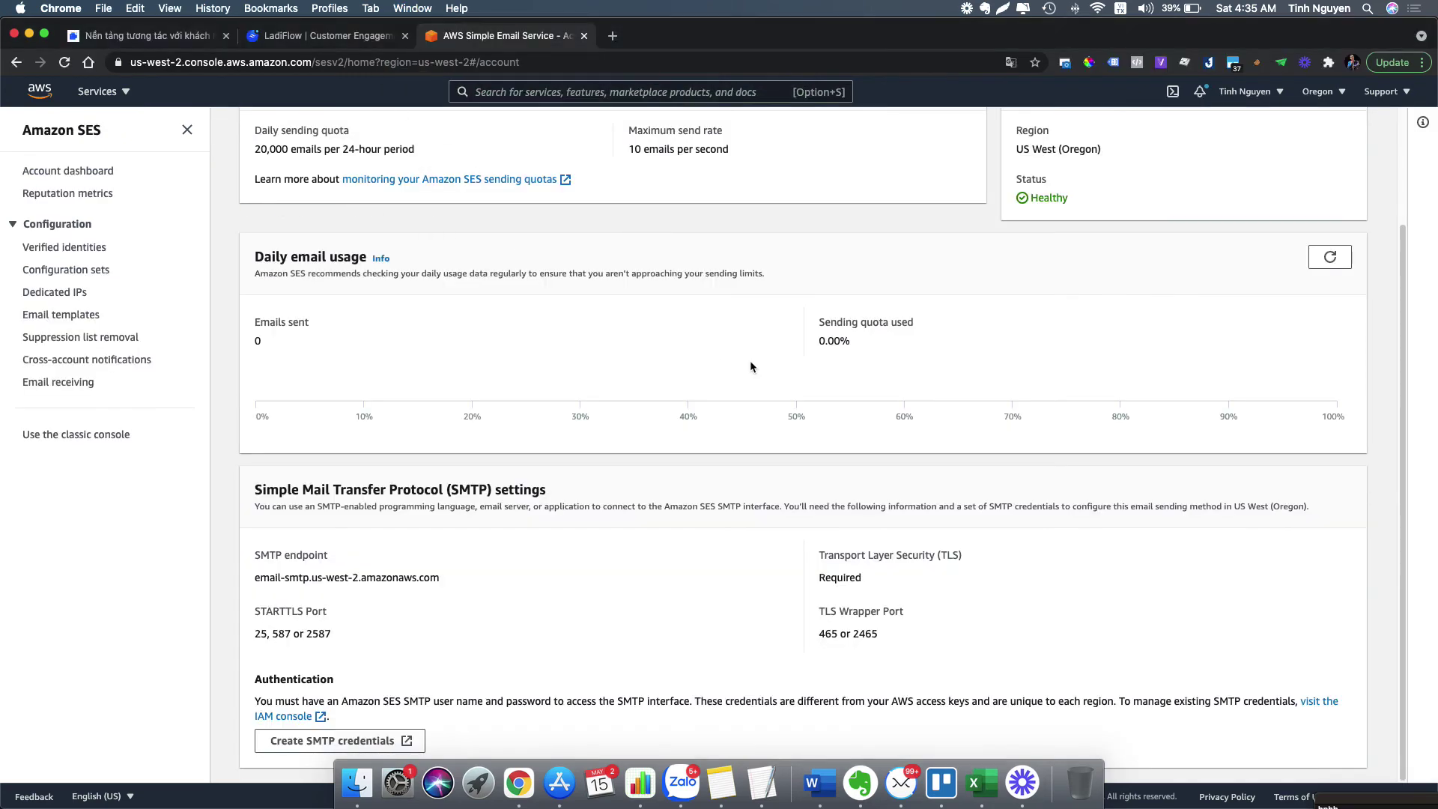
{"action": "scroll", "coordinate": [779, 352], "scroll_direction": "up", "scroll_amount": 3}
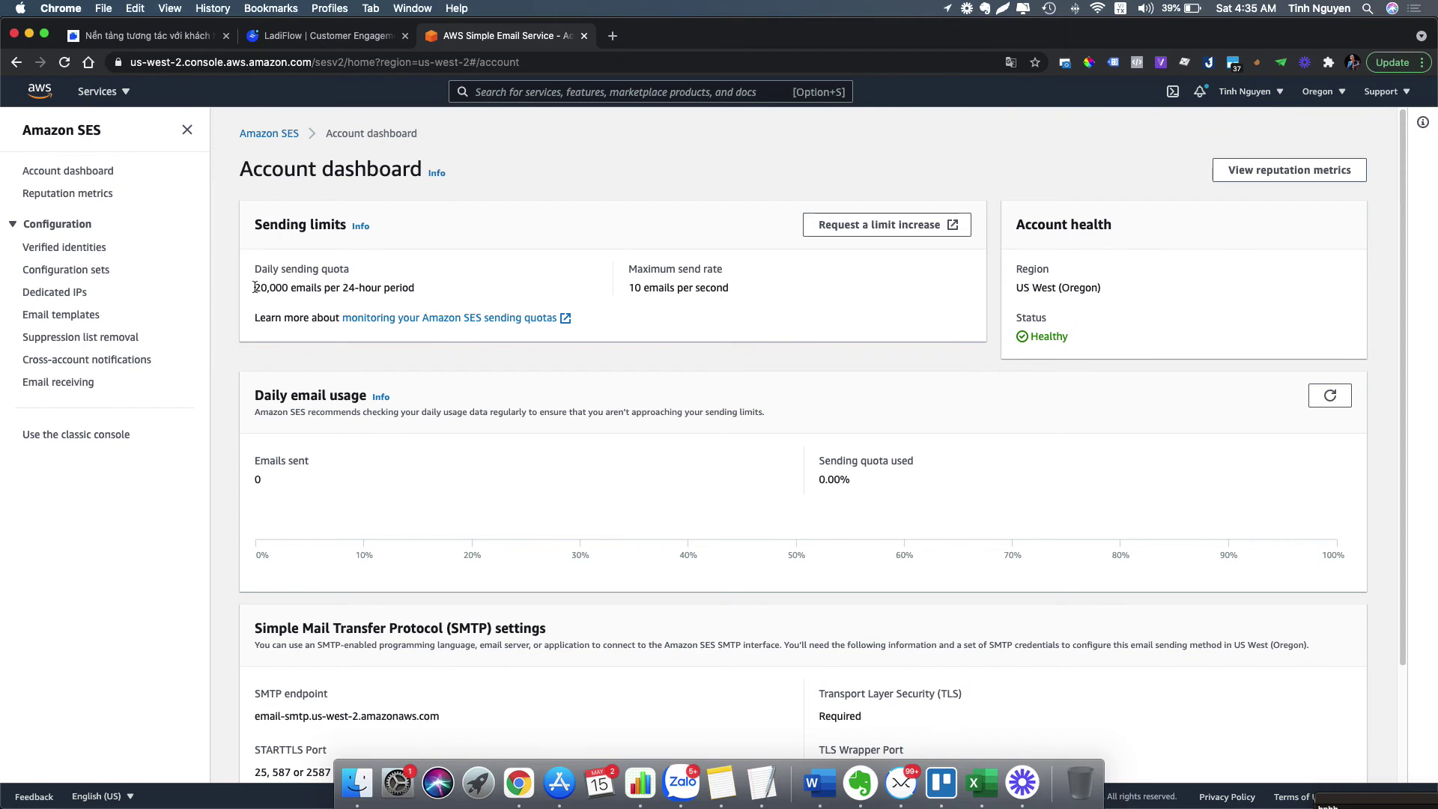
{"action": "left_click_drag", "start_coordinate": [313, 287], "coordinate": [255, 288]}
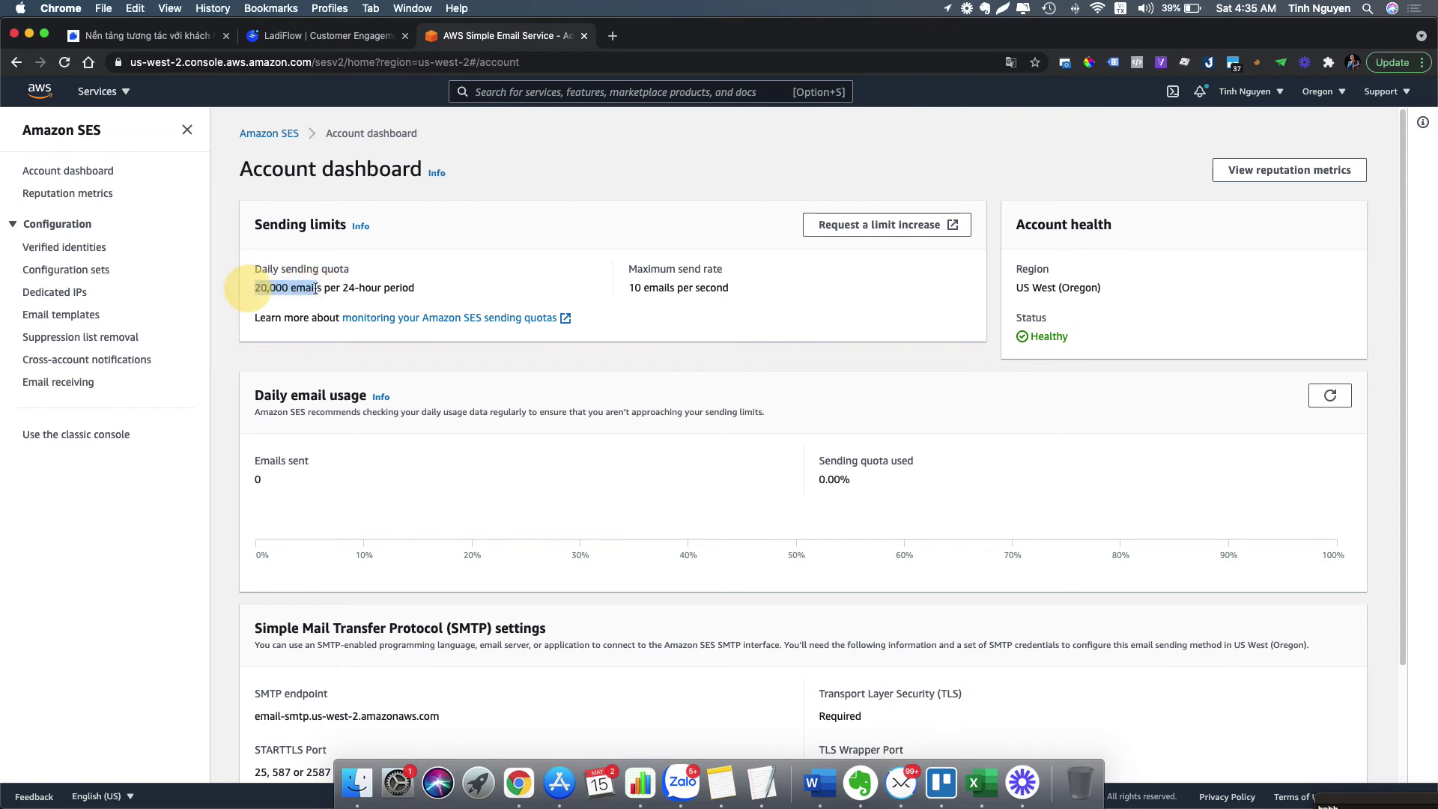
{"action": "double_click", "coordinate": [370, 288]}
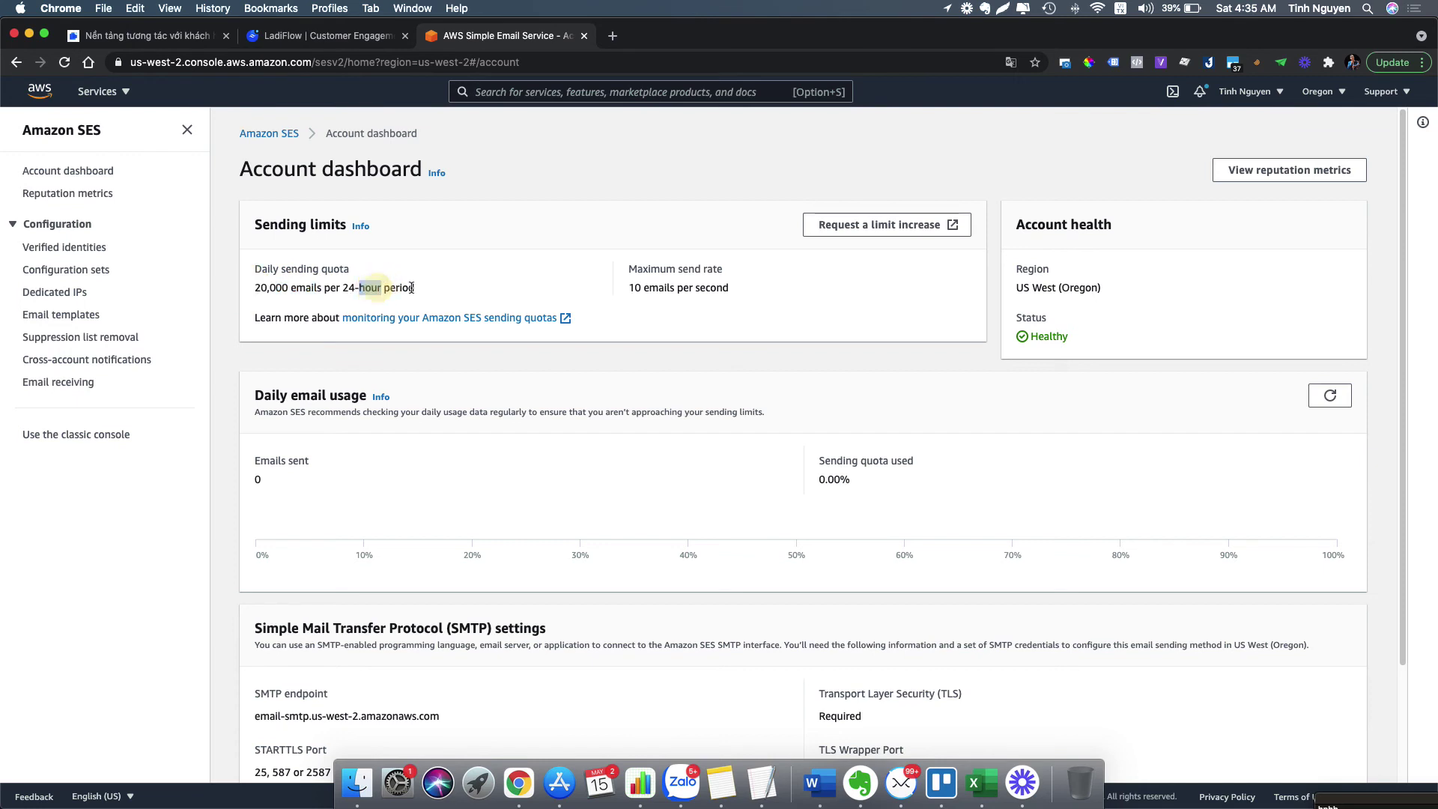
{"action": "left_click_drag", "start_coordinate": [629, 288], "coordinate": [707, 289]}
{"action": "double_click", "coordinate": [667, 287]}
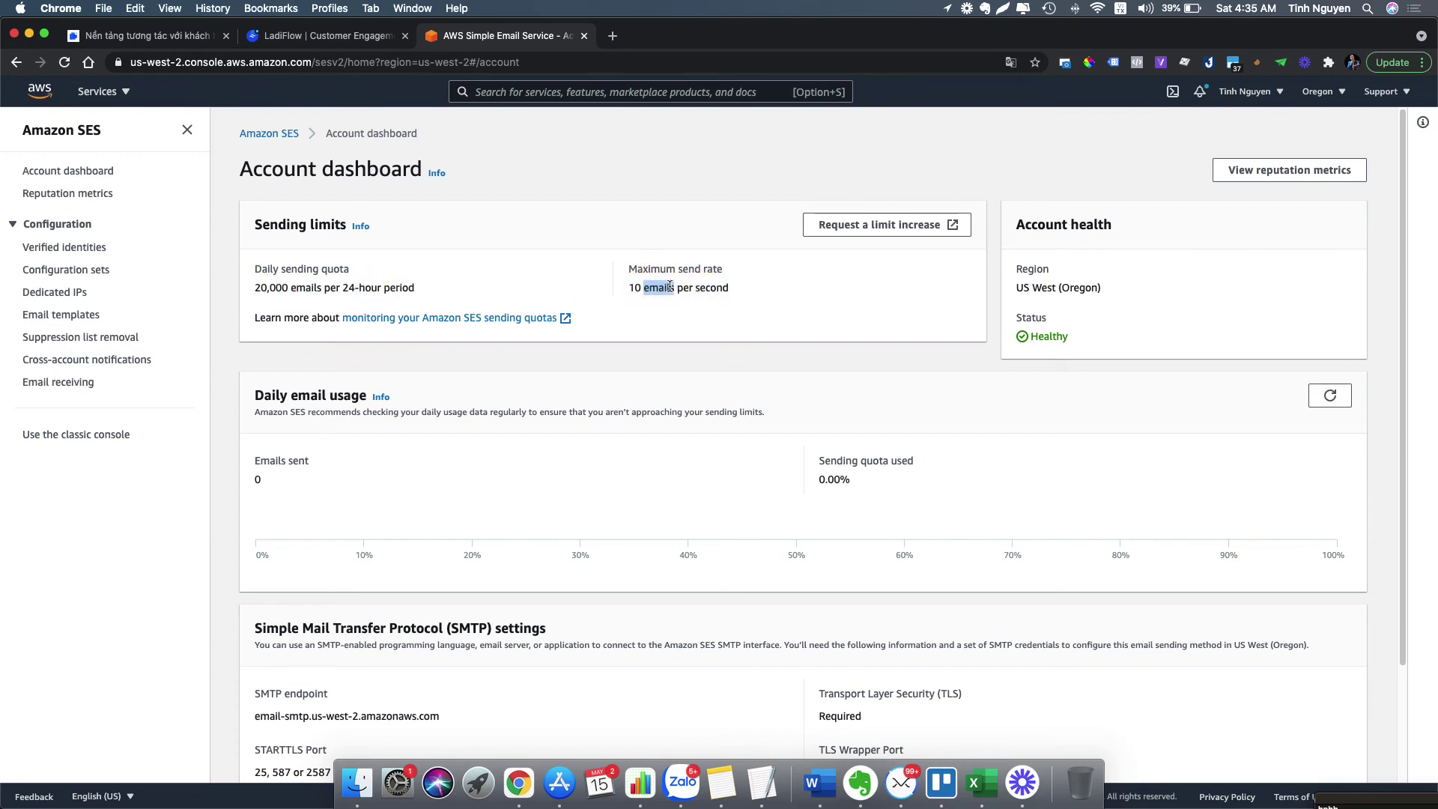
- Start creating new SMTP credentials from the SES dashboard
{"action": "scroll", "coordinate": [602, 391], "scroll_direction": "down", "scroll_amount": 3}
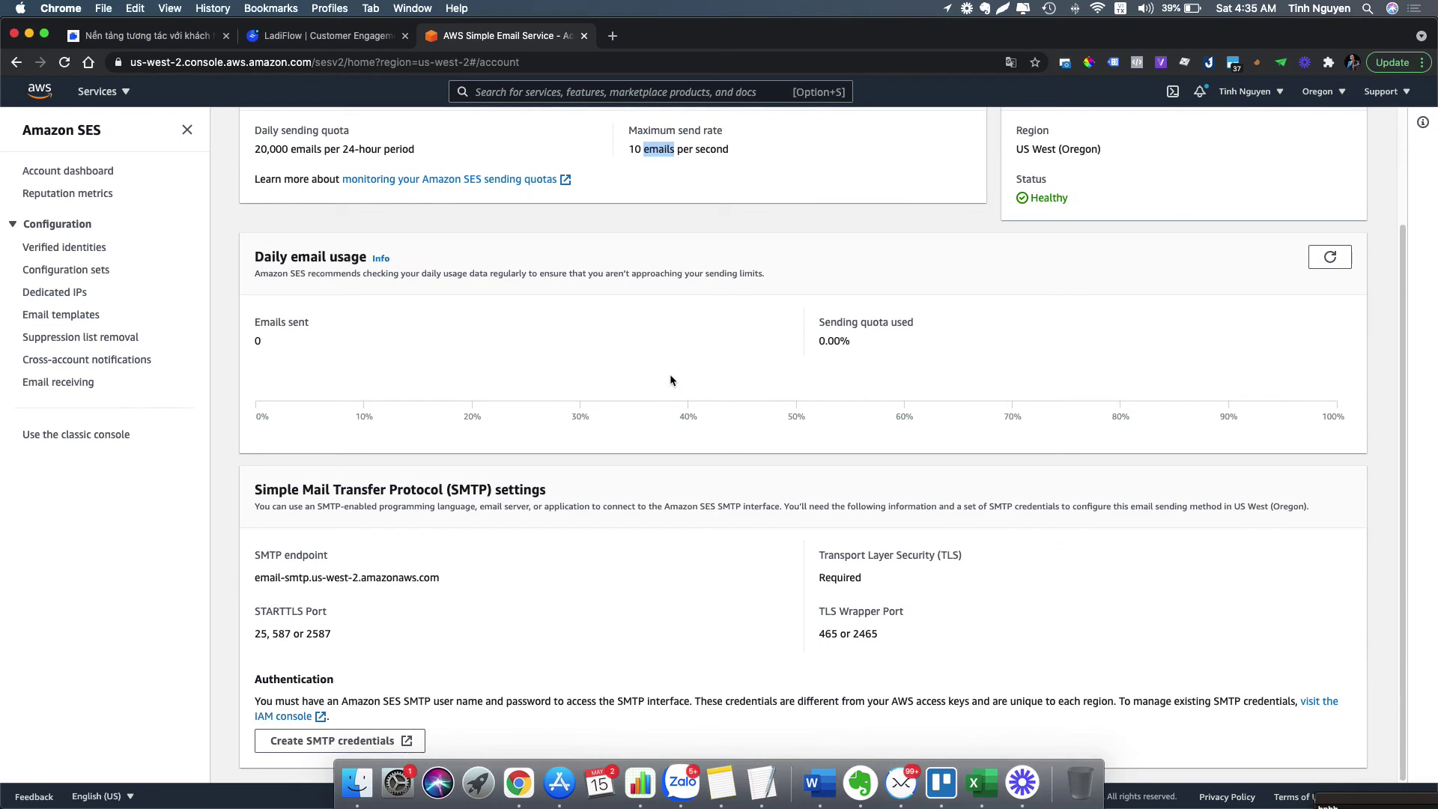
{"action": "scroll", "coordinate": [327, 442], "scroll_direction": "up", "scroll_amount": 3}
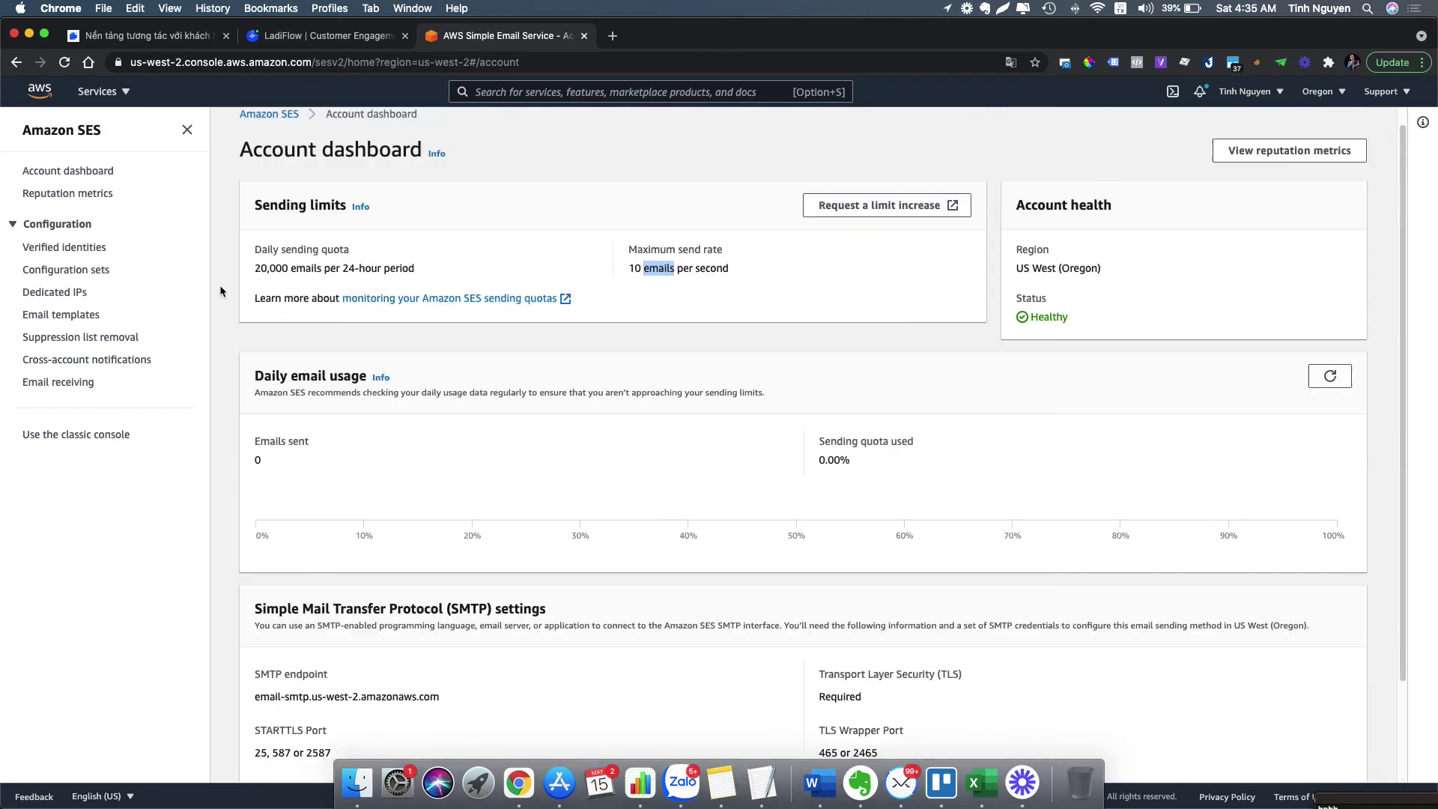
{"action": "left_click", "coordinate": [75, 172]}
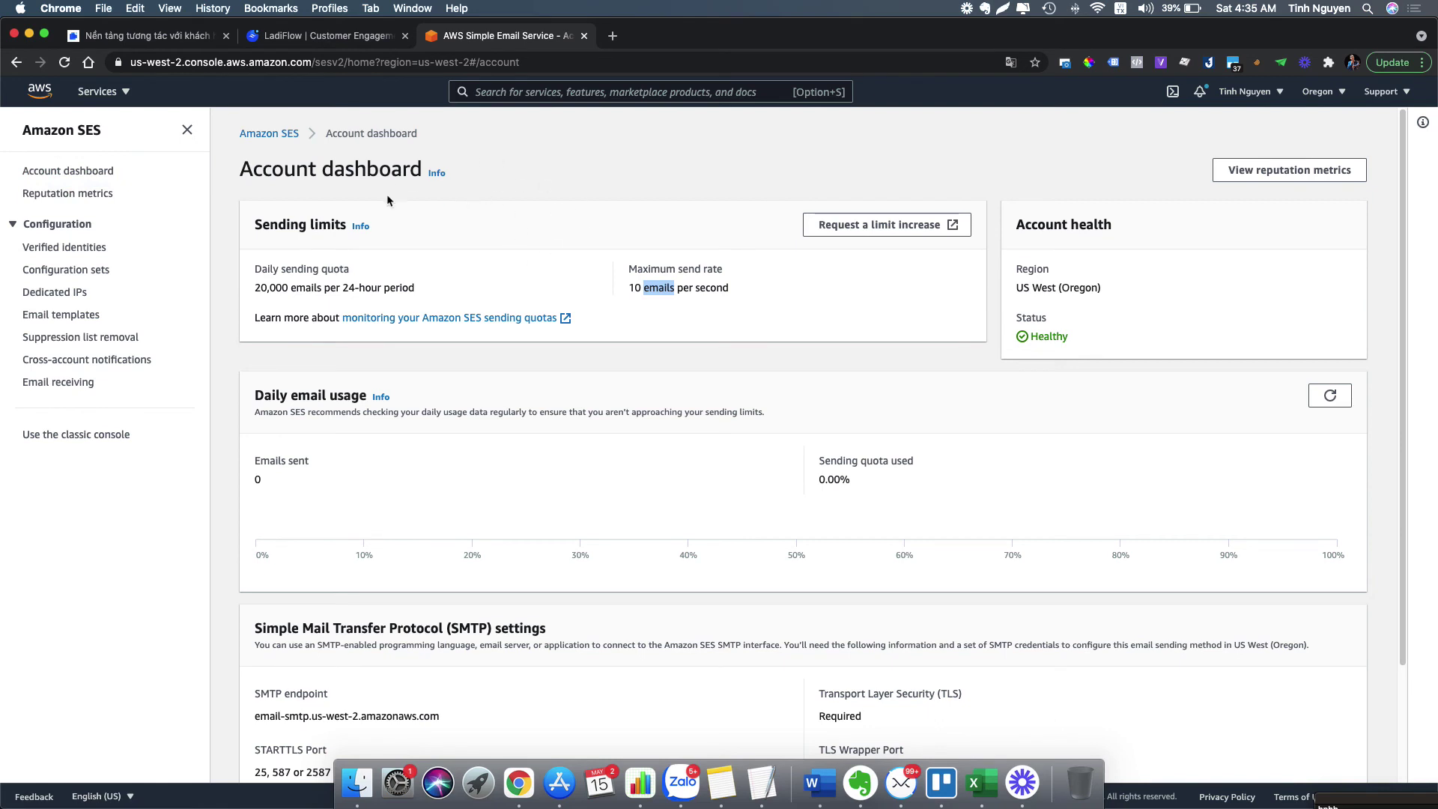
{"action": "left_click", "coordinate": [73, 170]}
{"action": "scroll", "coordinate": [531, 454], "scroll_direction": "down", "scroll_amount": 3}
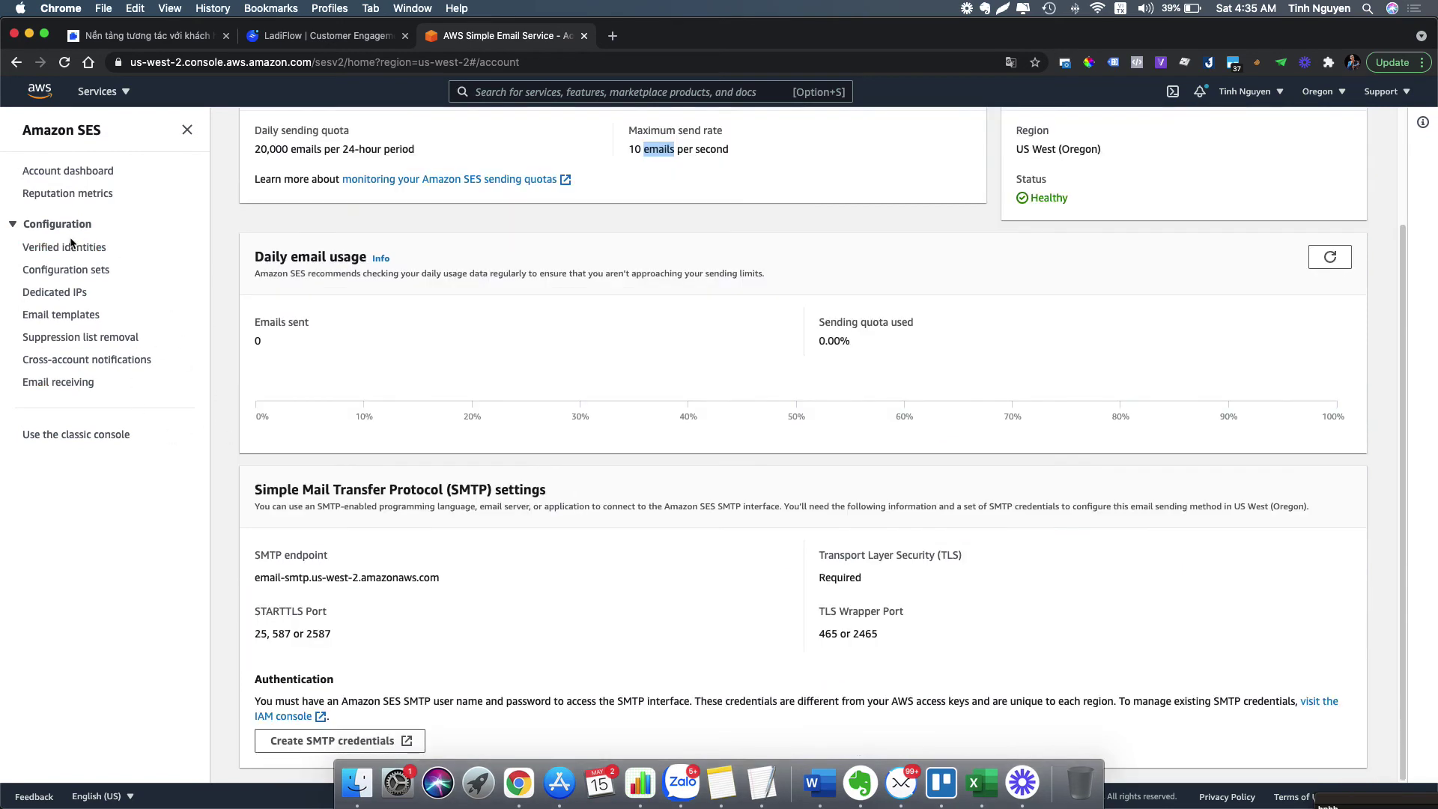
{"action": "left_click", "coordinate": [311, 744]}
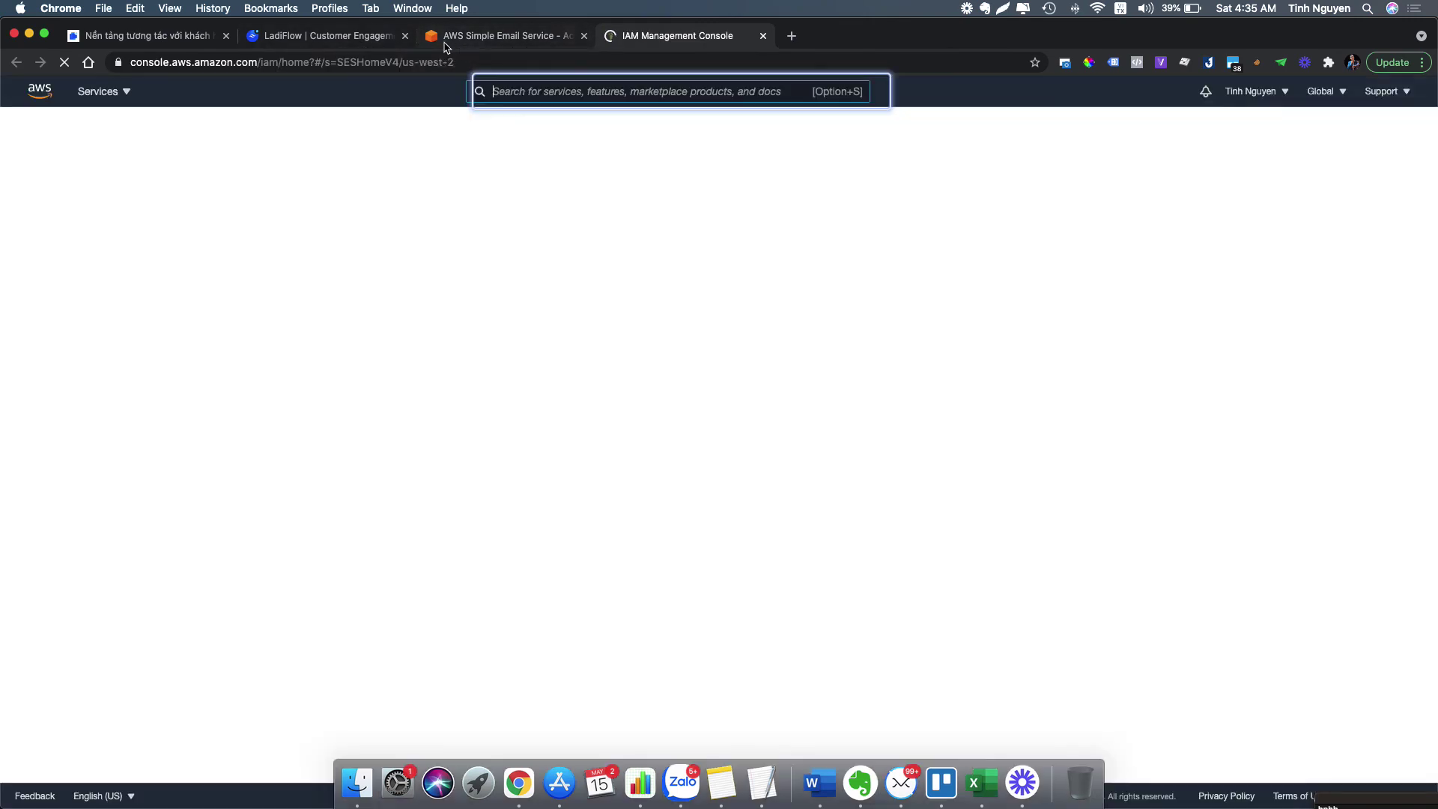
- Create SMTP IAM user ses-smtp-user.20210515-043553 and reveal its SMTP username and password
{"action": "left_click", "coordinate": [445, 45]}
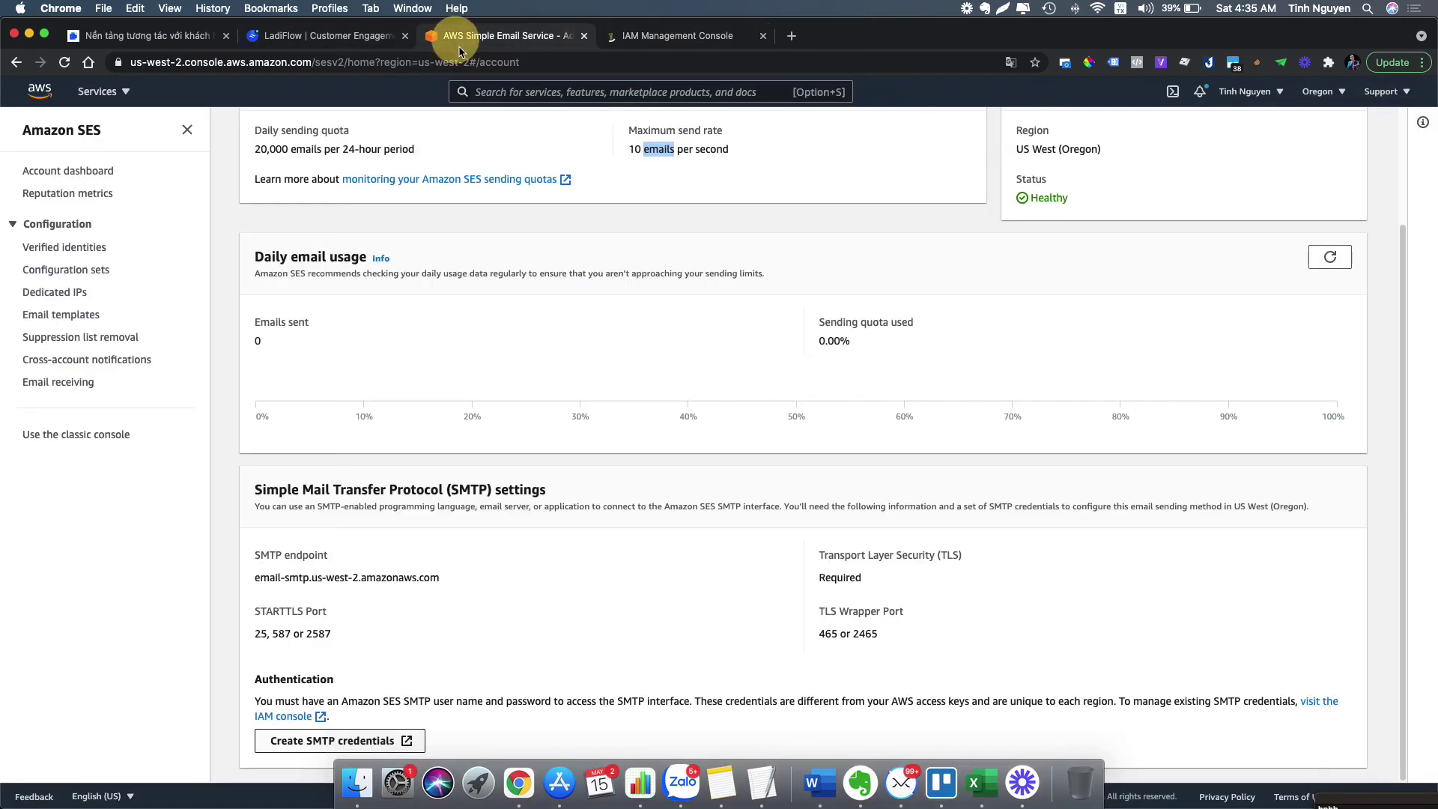
{"action": "left_click", "coordinate": [693, 36]}
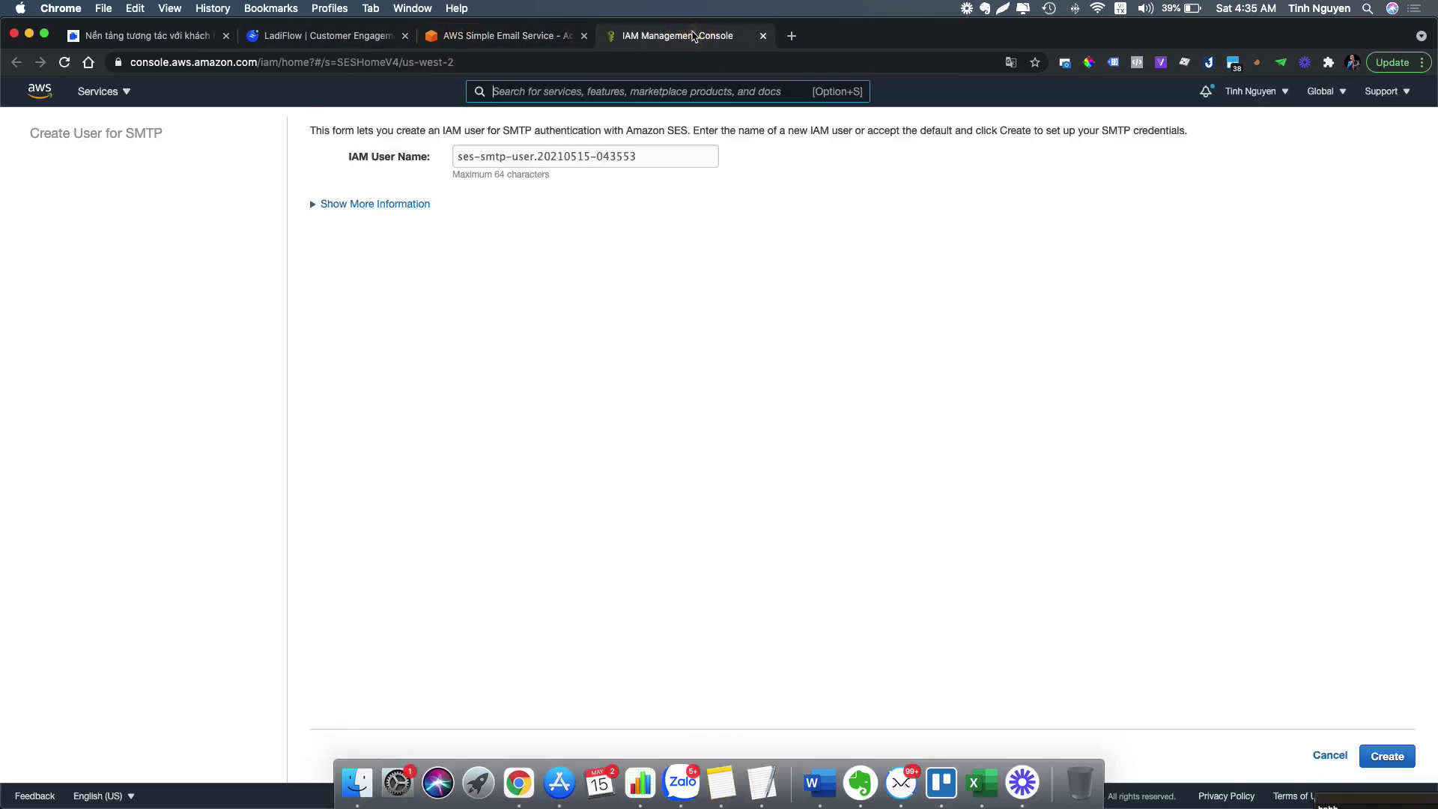
{"action": "left_click", "coordinate": [362, 206]}
{"action": "left_click", "coordinate": [1386, 757]}
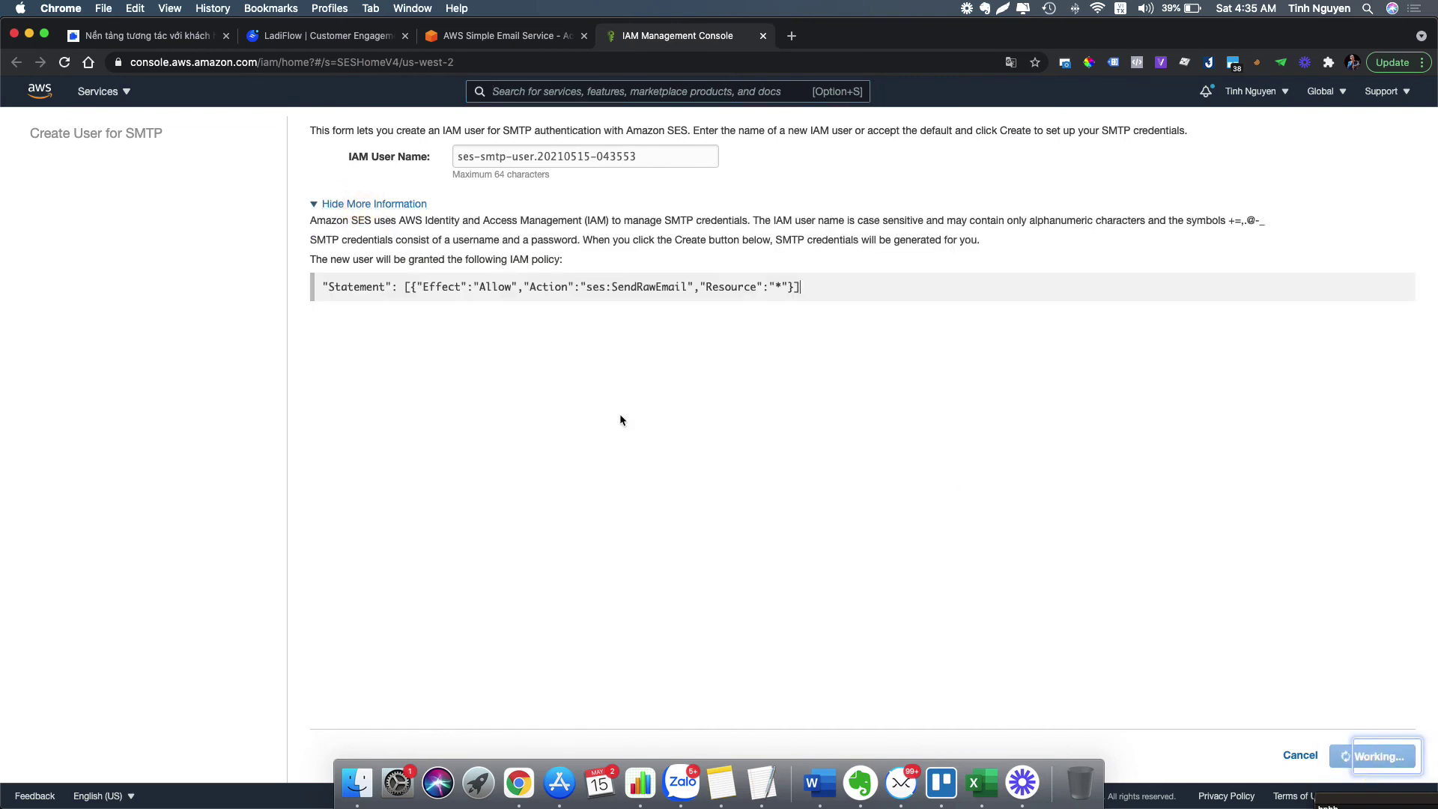
{"action": "left_click", "coordinate": [475, 170]}
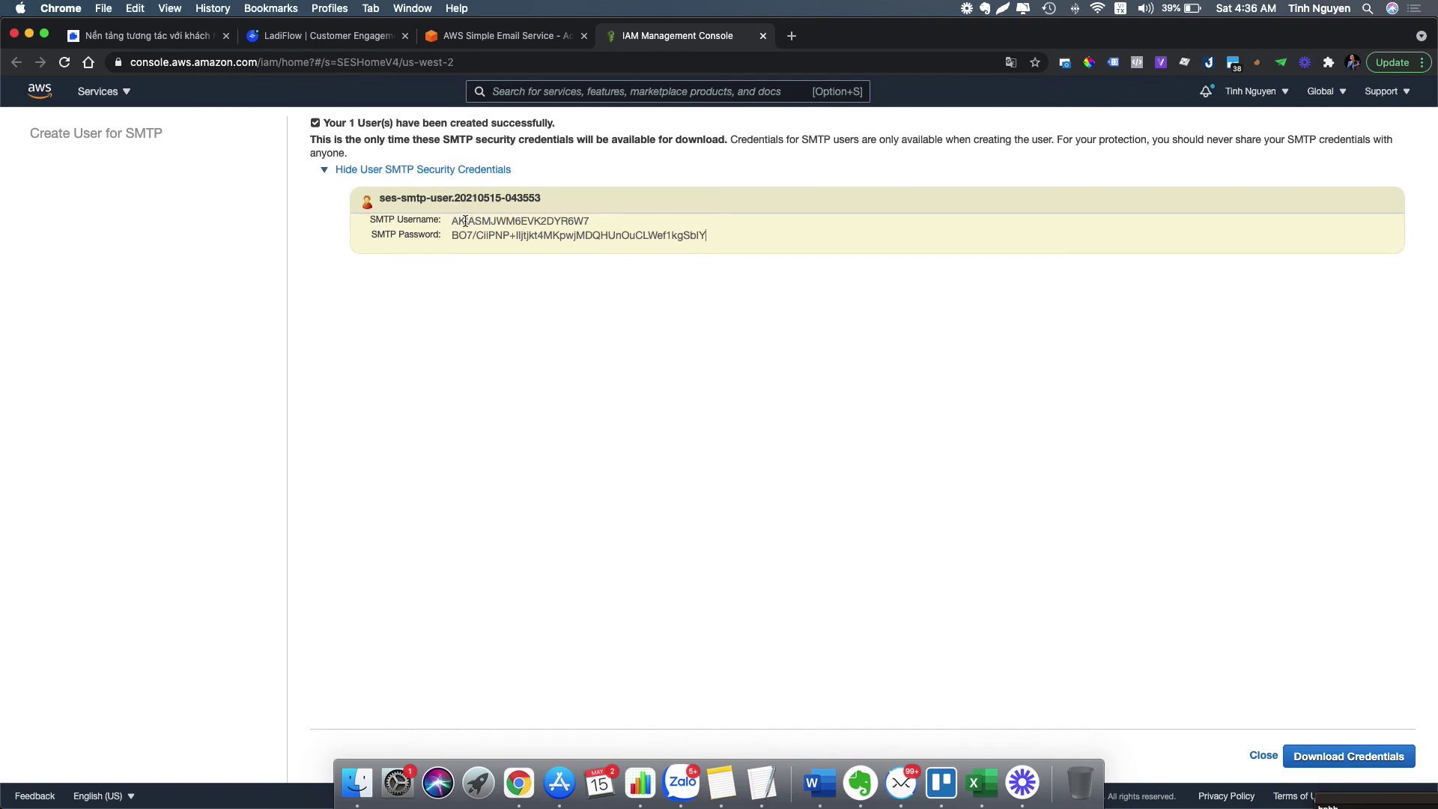
{"action": "left_click", "coordinate": [352, 36]}
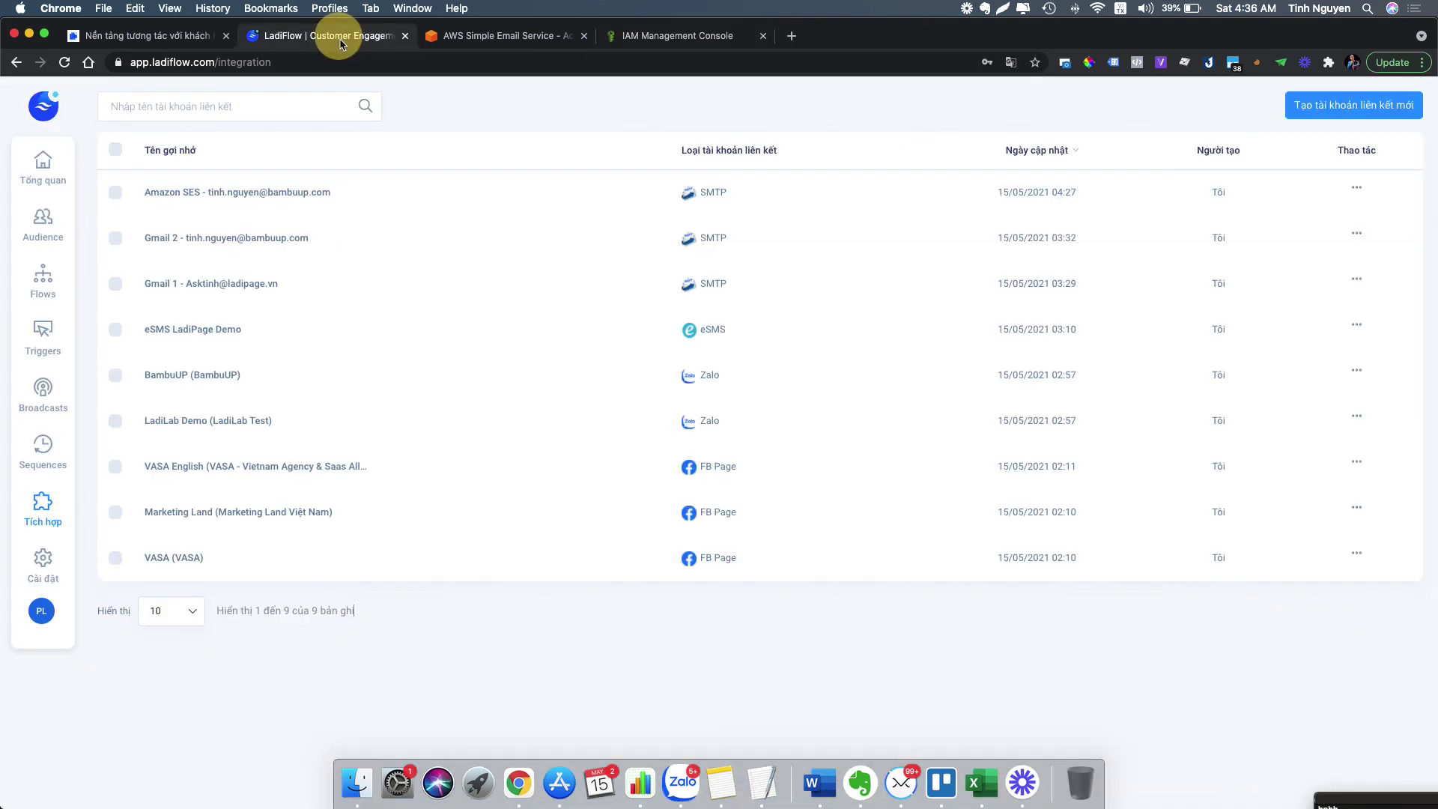
- Start a new SMTP linked account and enter the sender's e-mail address as its nickname
{"action": "left_click", "coordinate": [1330, 108]}
{"action": "left_click", "coordinate": [626, 187]}
{"action": "left_click", "coordinate": [597, 213]}
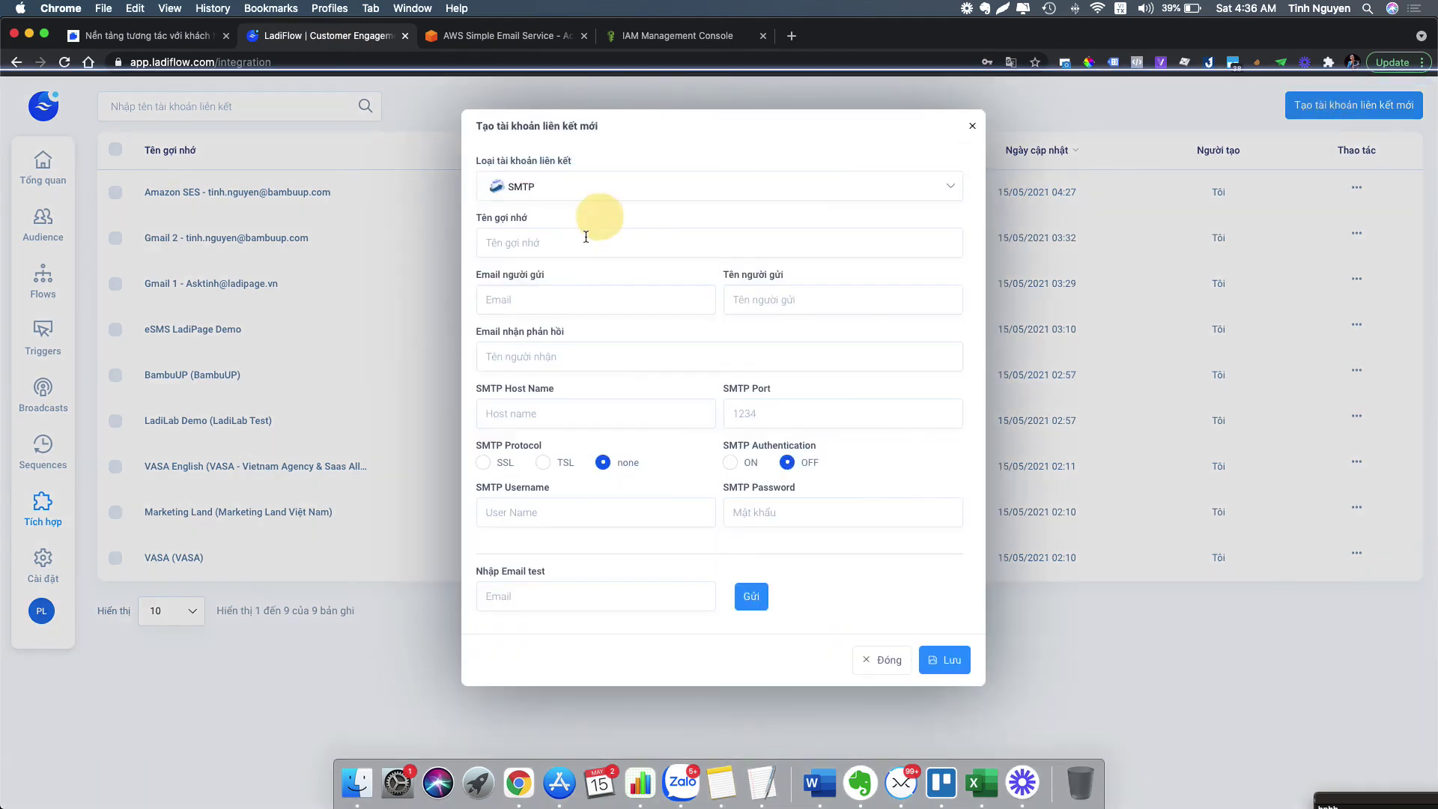
{"action": "left_click", "coordinate": [584, 240]}
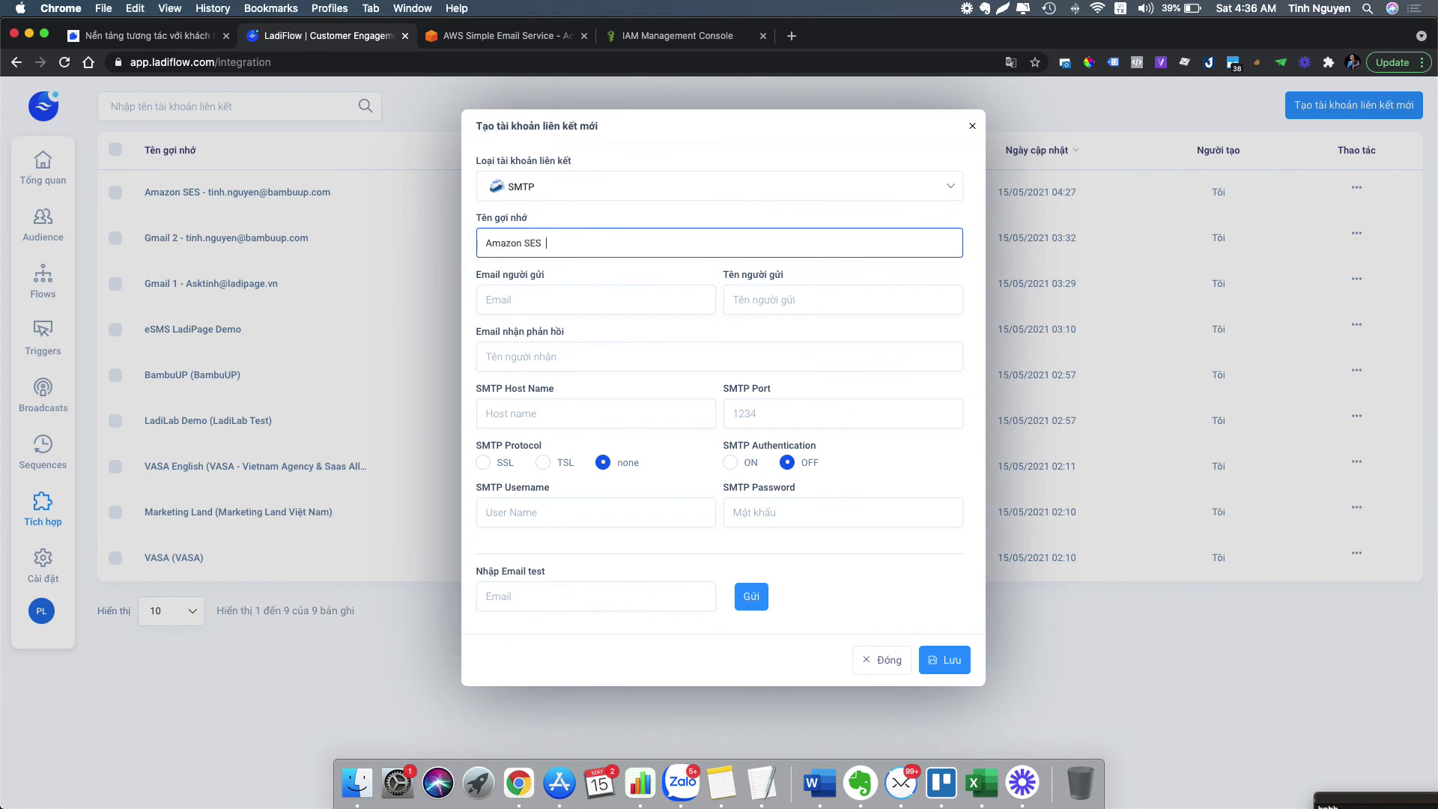
{"action": "left_click_drag", "start_coordinate": [548, 245], "coordinate": [647, 245]}
{"action": "key", "text": "super+c"}
- Fill the sender email with that address and the sender name with 'Vietnam MarTech'
{"action": "left_click", "coordinate": [569, 299]}
{"action": "key", "text": "super+v"}
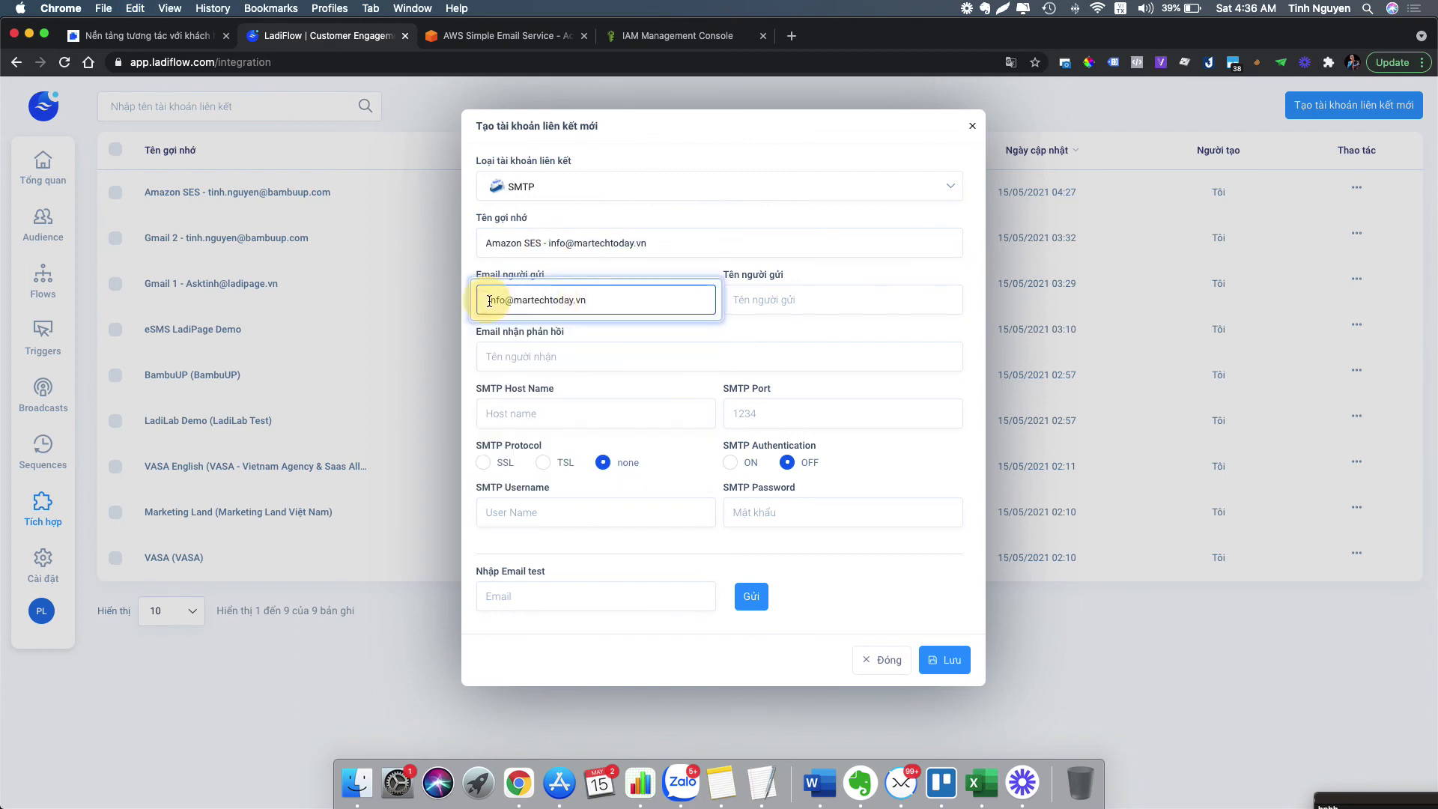
{"action": "left_click", "coordinate": [738, 300]}
{"action": "type", "text": "C"}
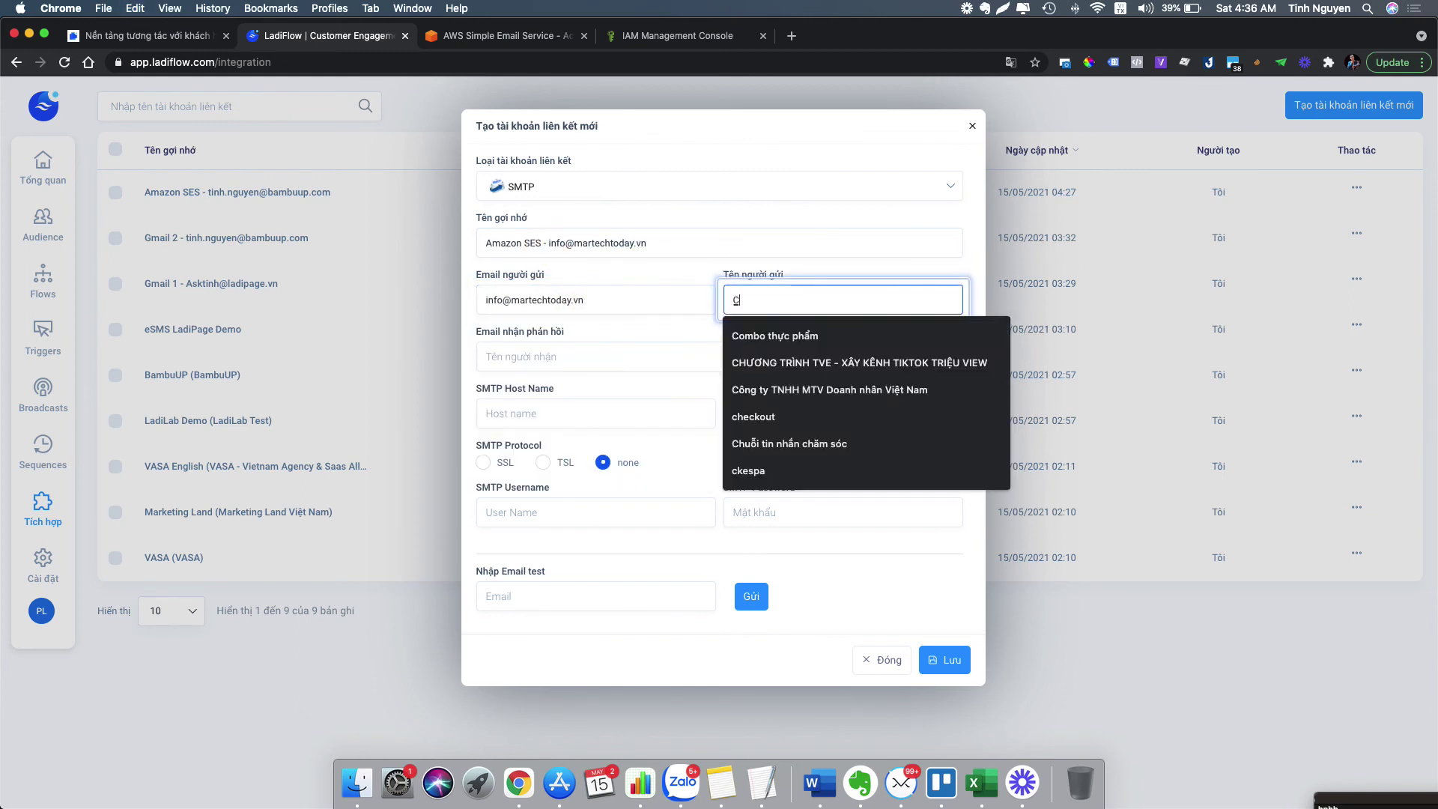
{"action": "key", "text": "BackSpace"}
{"action": "type", "text": "Vie"}
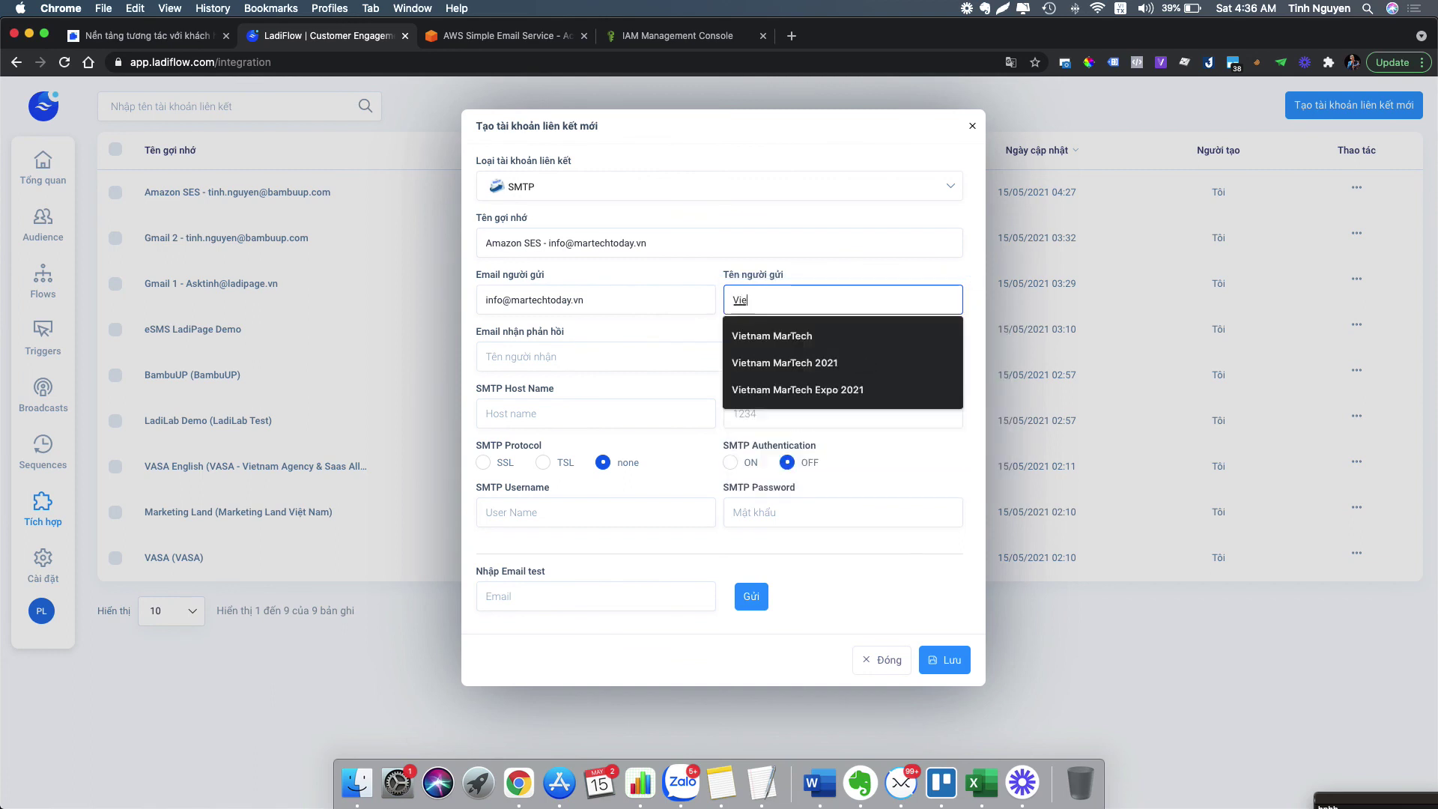
{"action": "type", "text": "tnam MarTech"}
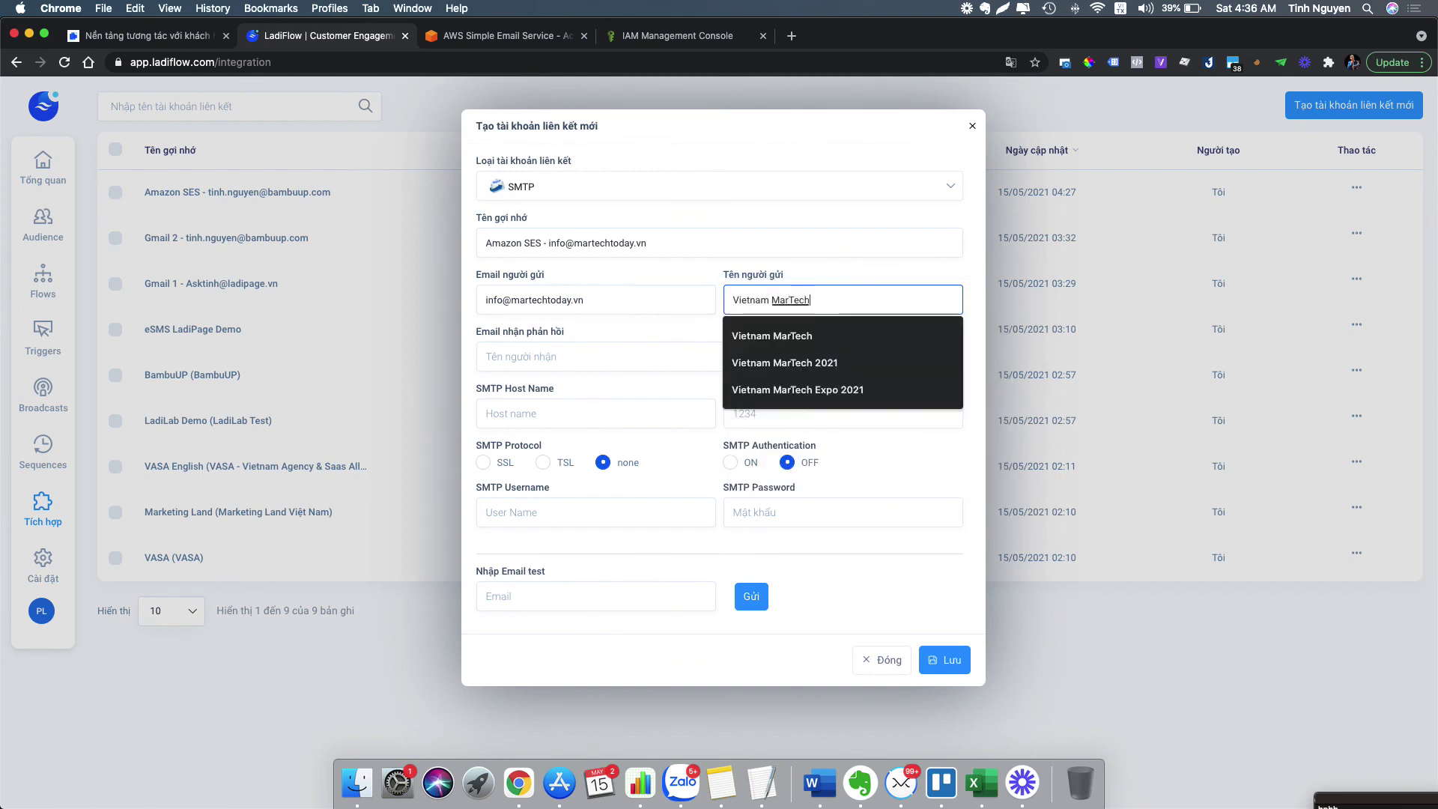
{"action": "left_click", "coordinate": [553, 411]}
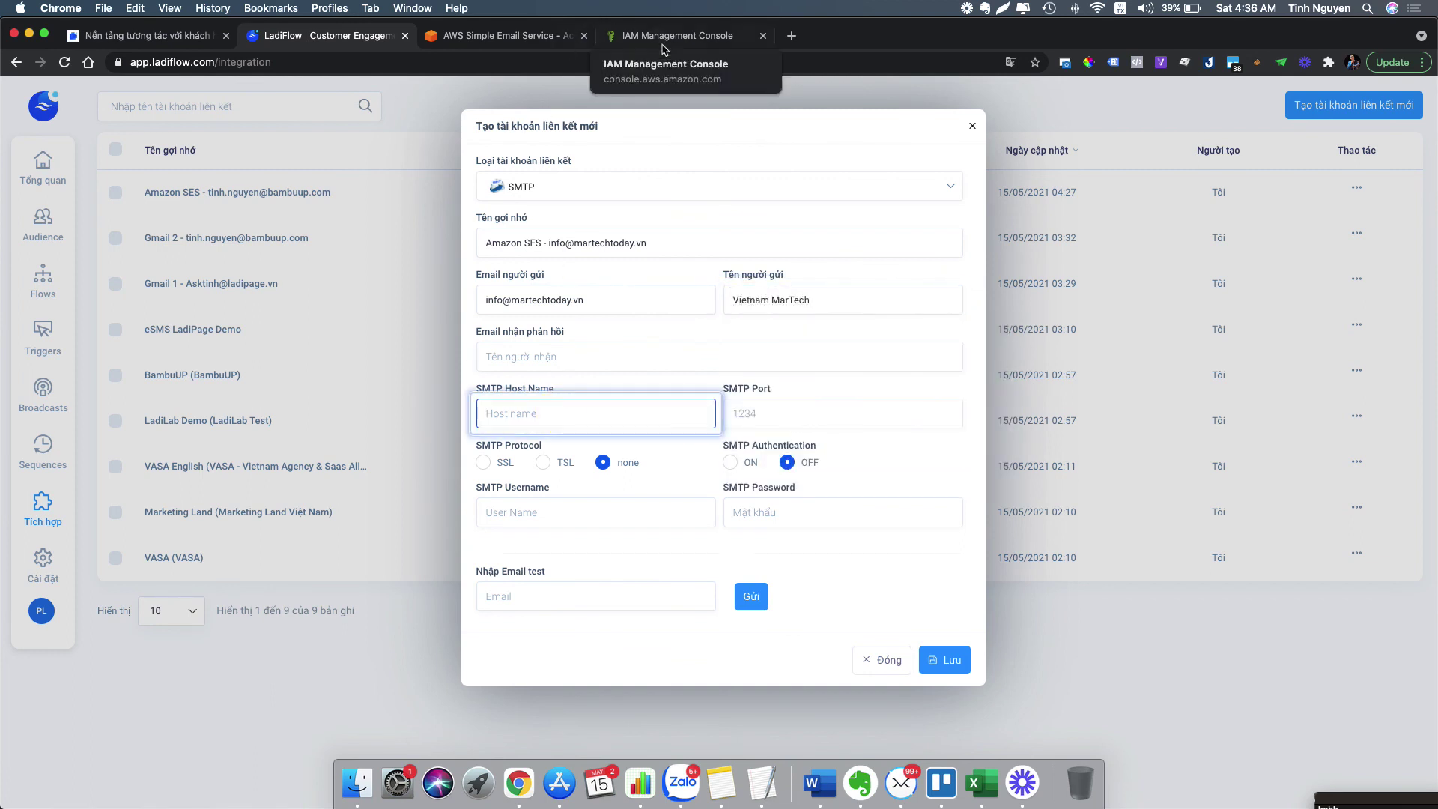
{"action": "left_click", "coordinate": [591, 509]}
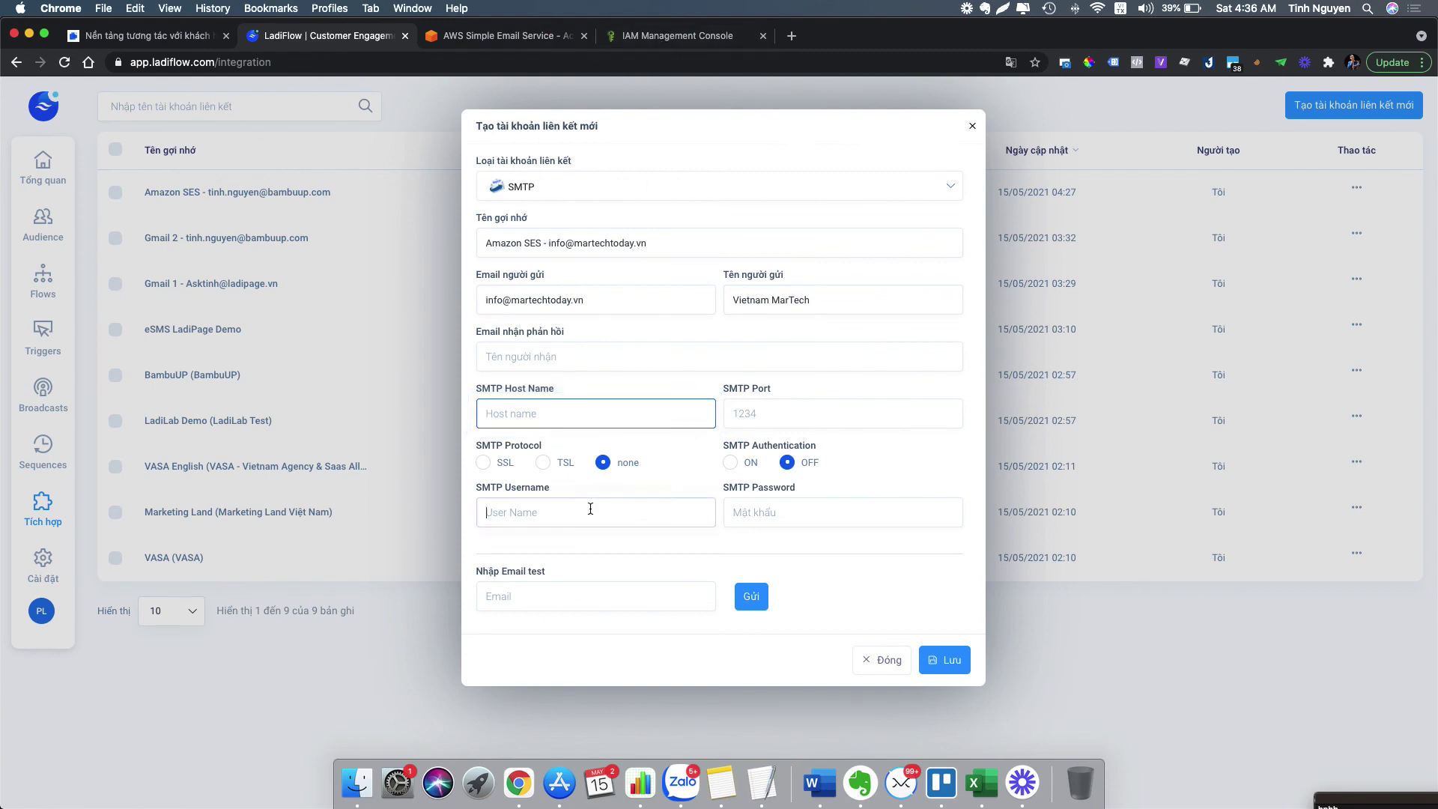
{"action": "left_click", "coordinate": [642, 35]}
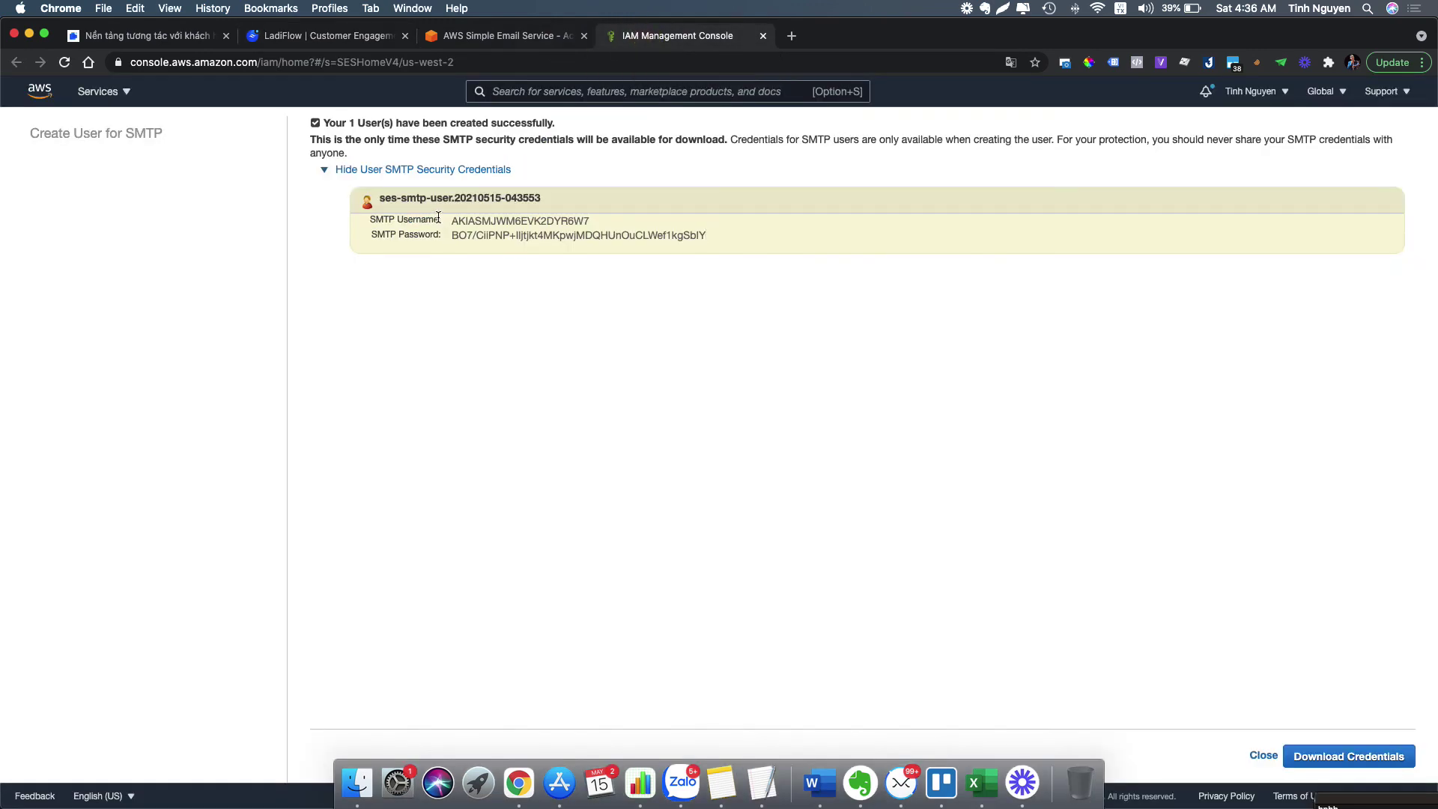
- Copy the new SMTP username and password from IAM into the LadiFlow form fields
{"action": "left_click_drag", "start_coordinate": [451, 221], "coordinate": [598, 228]}
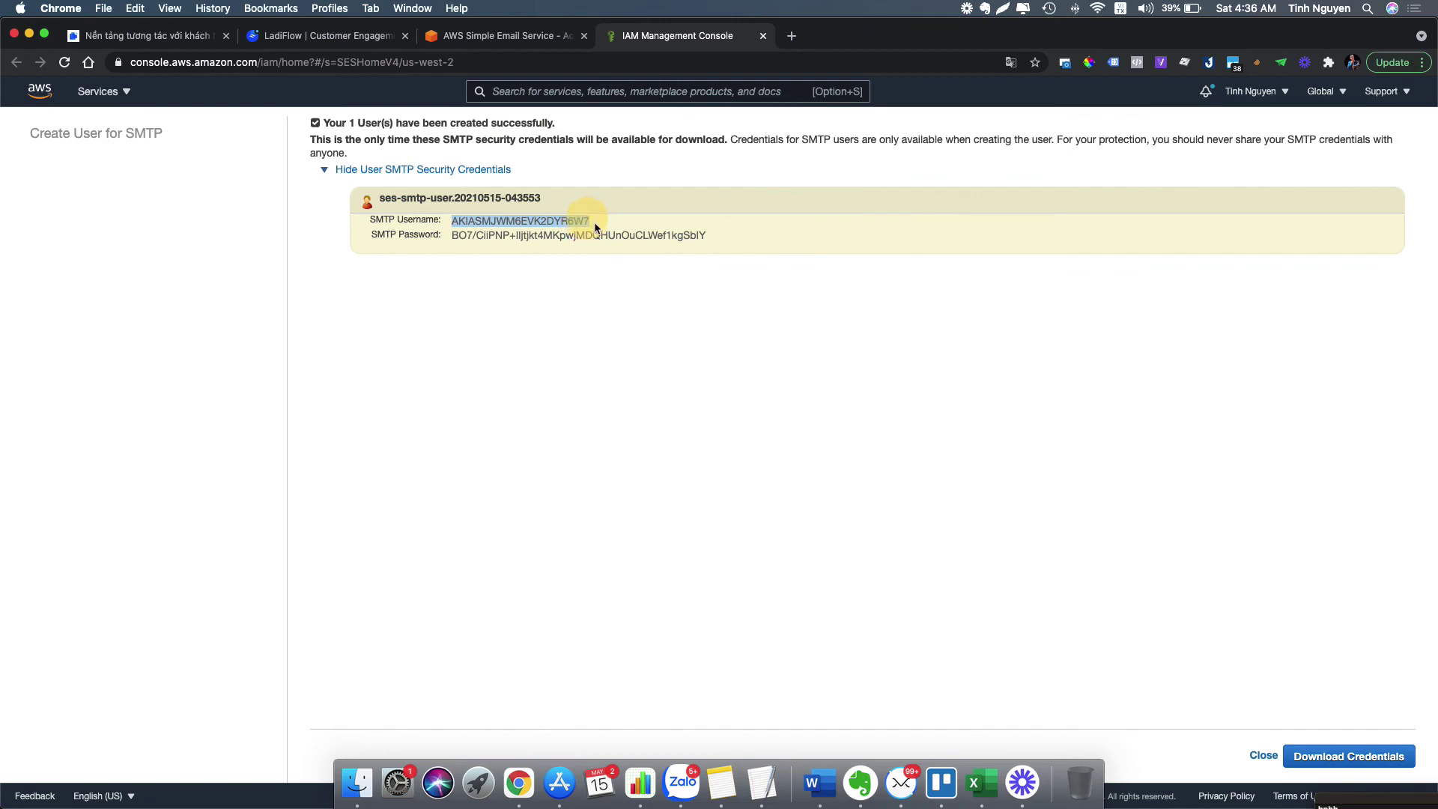
{"action": "key", "text": "super+c"}
{"action": "left_click", "coordinate": [323, 39]}
{"action": "key", "text": "super+v"}
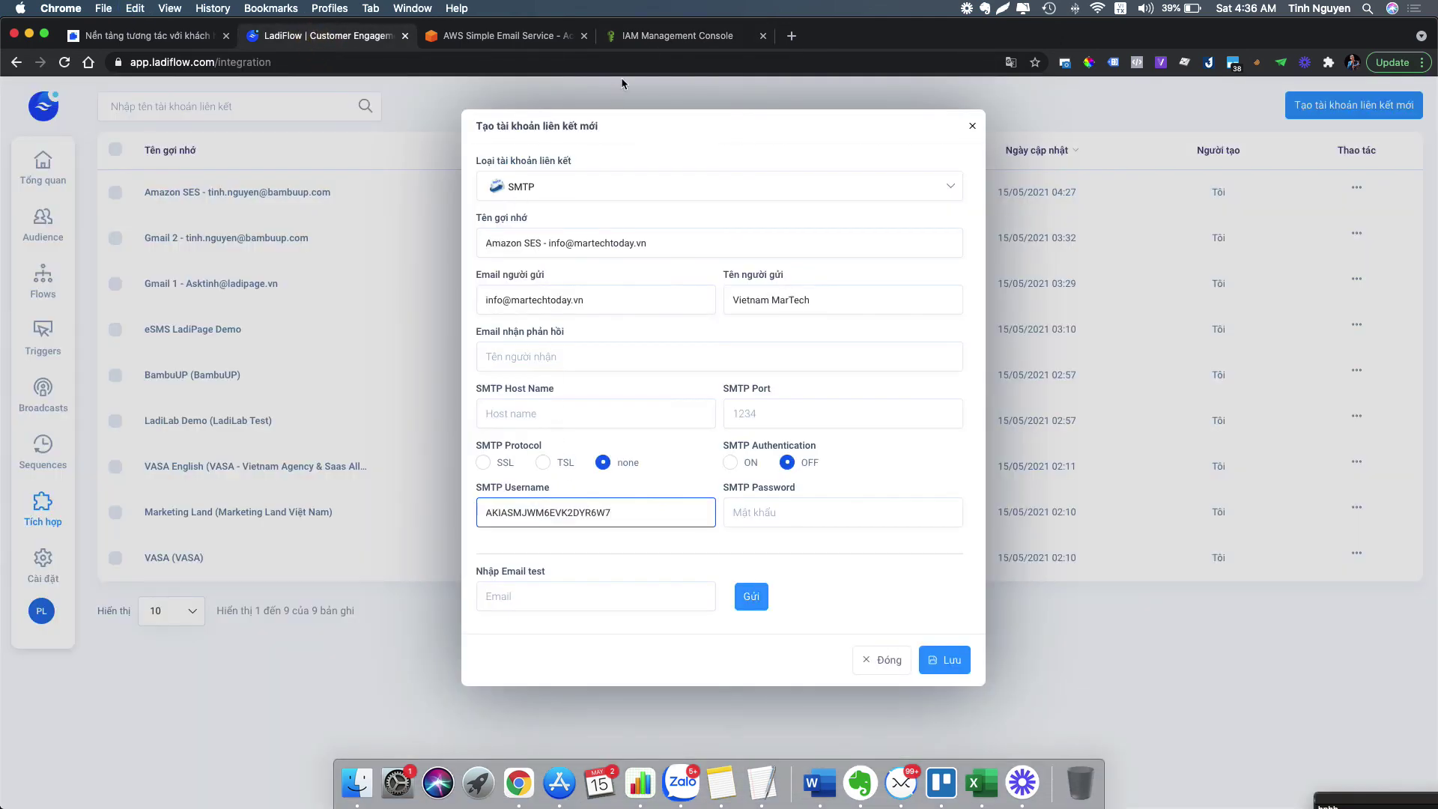
{"action": "left_click", "coordinate": [644, 38]}
{"action": "left_click_drag", "start_coordinate": [453, 237], "coordinate": [707, 236]}
{"action": "key", "text": "super+c"}
{"action": "left_click", "coordinate": [330, 36]}
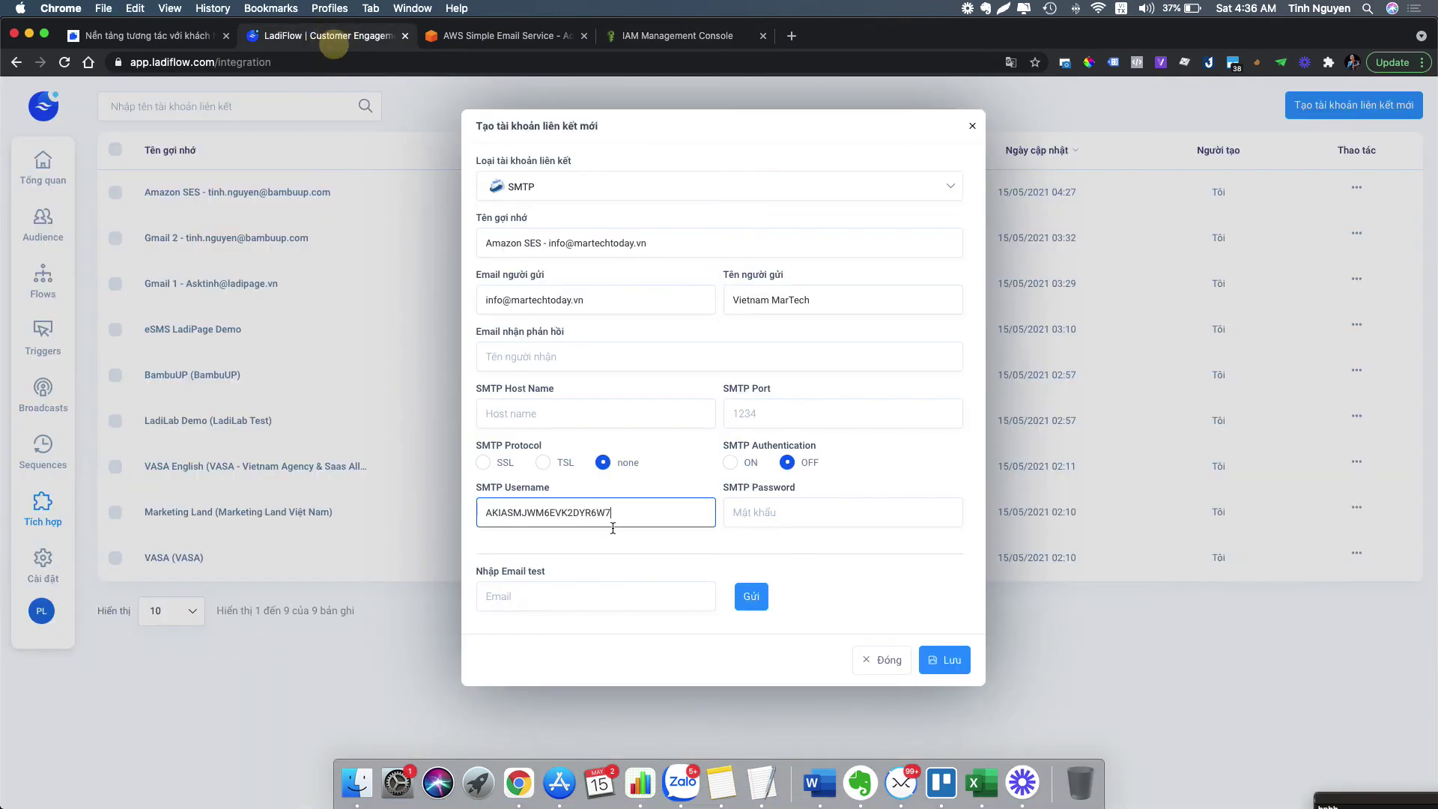
{"action": "left_click", "coordinate": [838, 512]}
{"action": "key", "text": "super+v"}
- Turn SMTP authentication ON, choose TSL and set SMTP port 465
{"action": "left_click", "coordinate": [731, 462]}
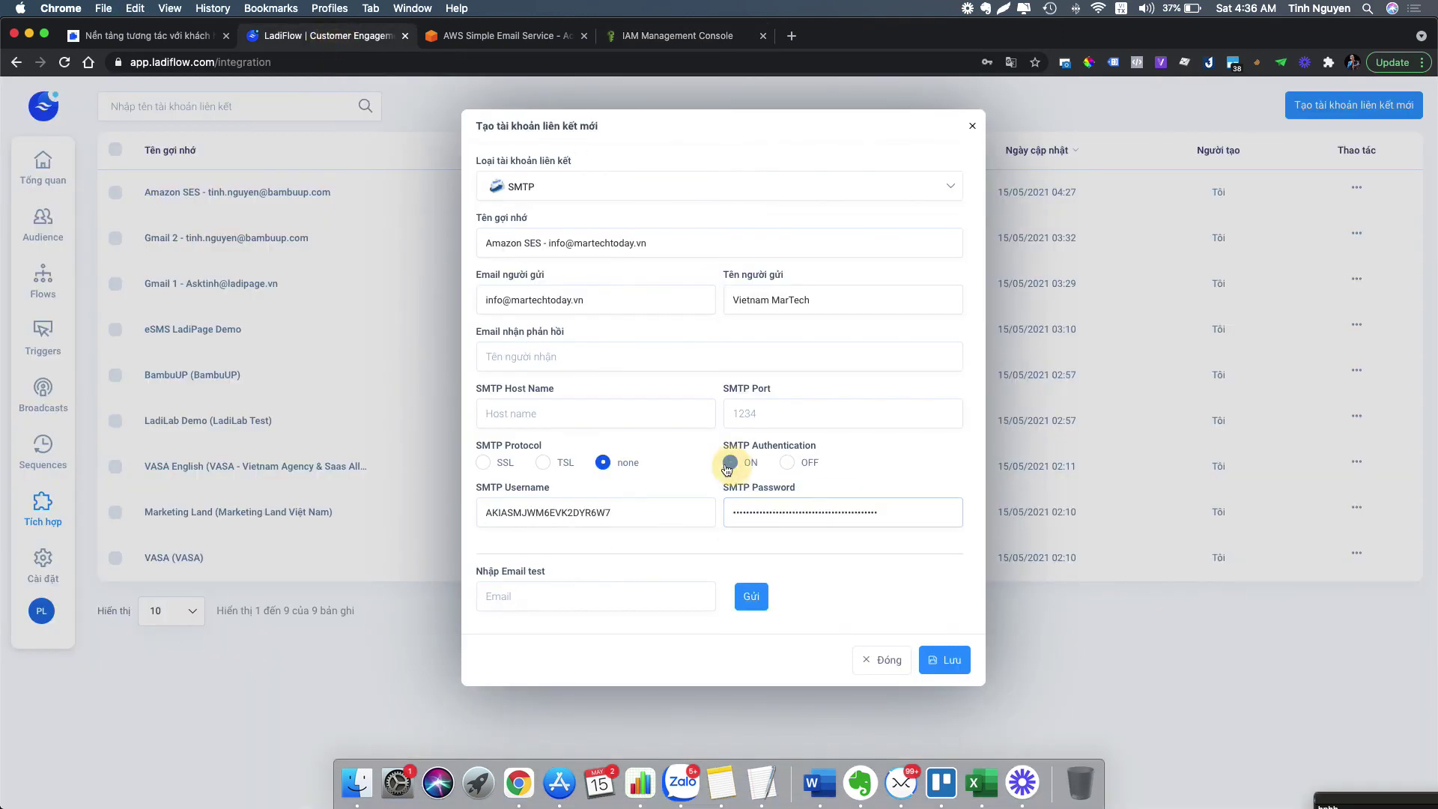
{"action": "left_click", "coordinate": [543, 462]}
{"action": "left_click", "coordinate": [803, 419]}
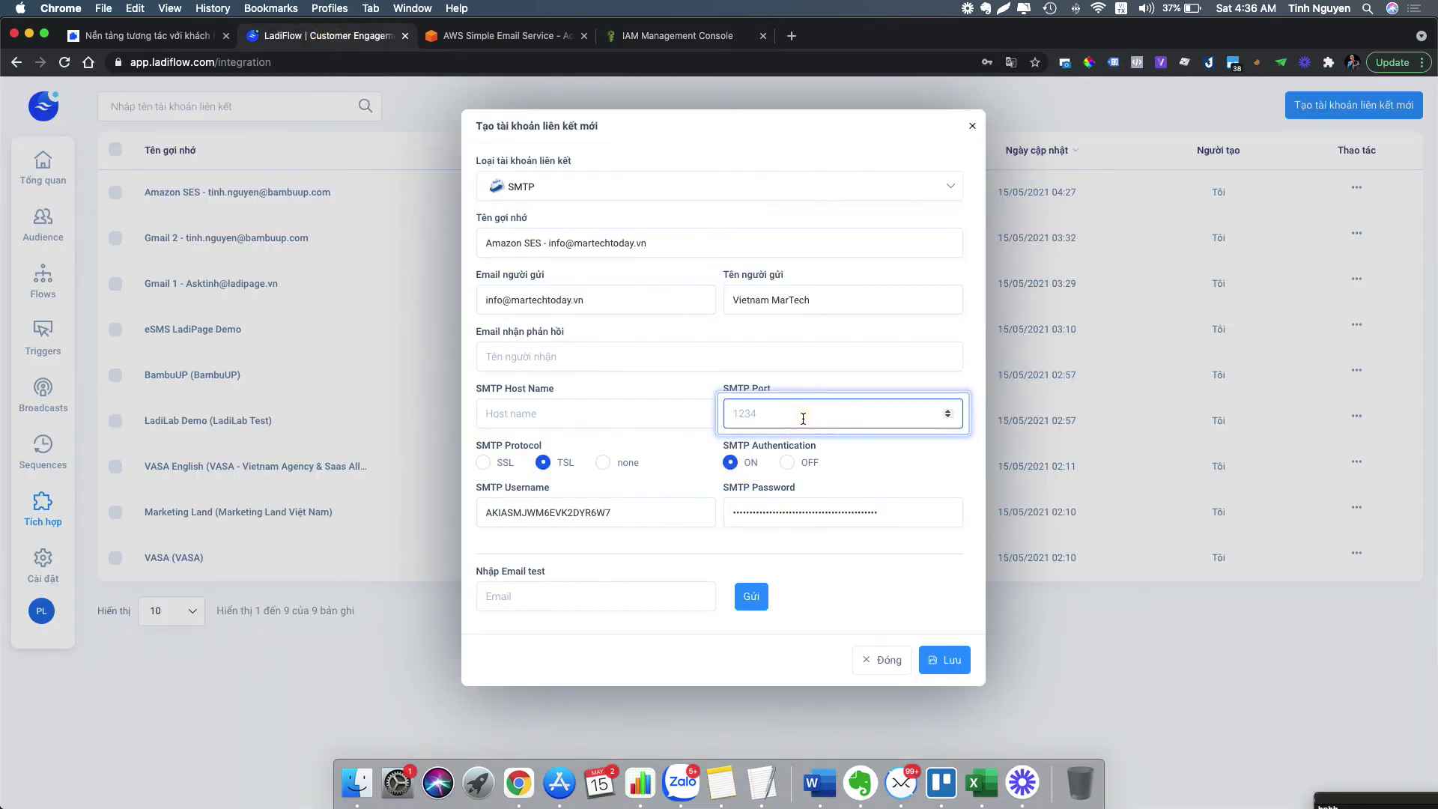
{"action": "type", "text": "465"}
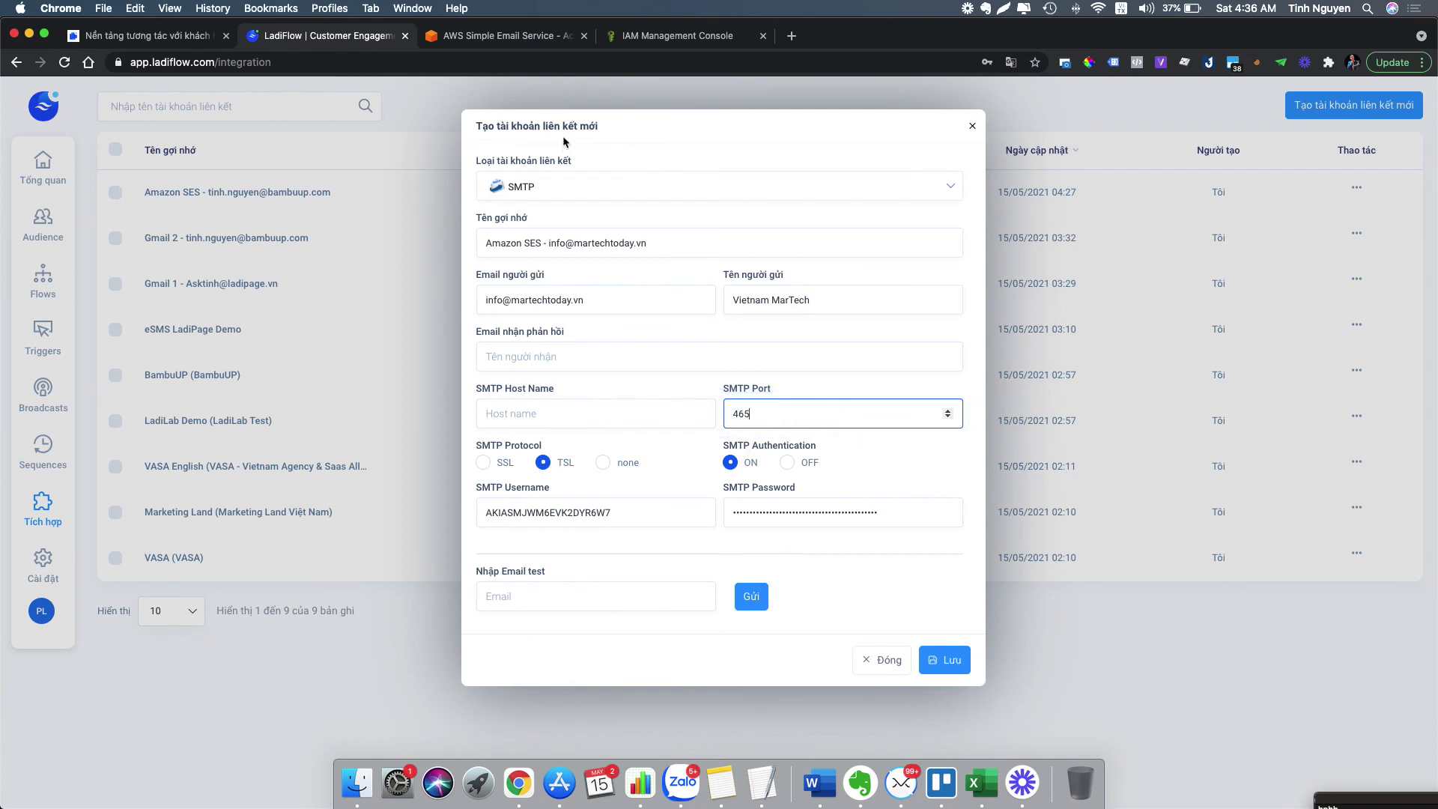
{"action": "left_click", "coordinate": [663, 36]}
- Close the SMTP credentials page and the IAM console tab
{"action": "left_click", "coordinate": [1262, 756]}
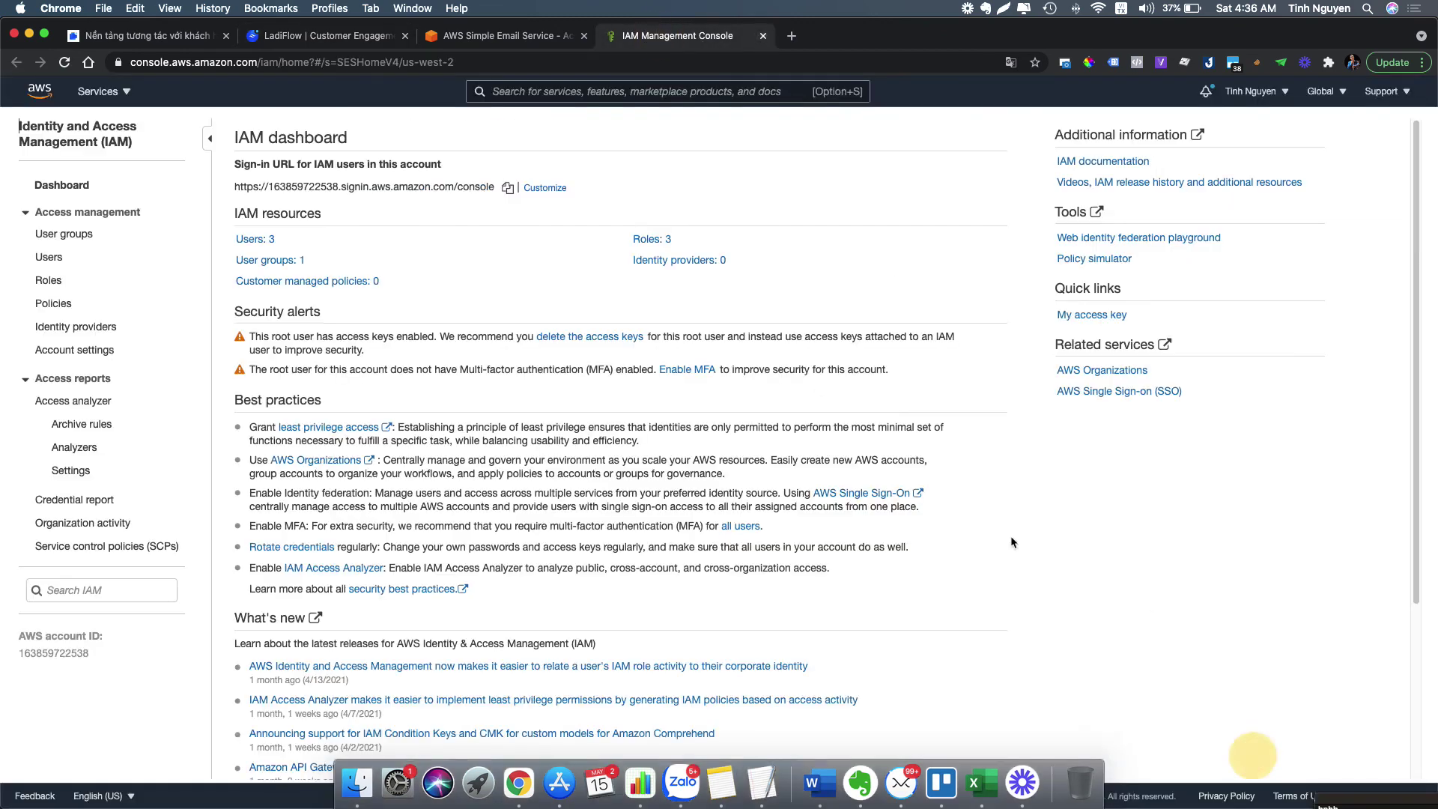
{"action": "scroll", "coordinate": [562, 374], "scroll_direction": "down", "scroll_amount": 3}
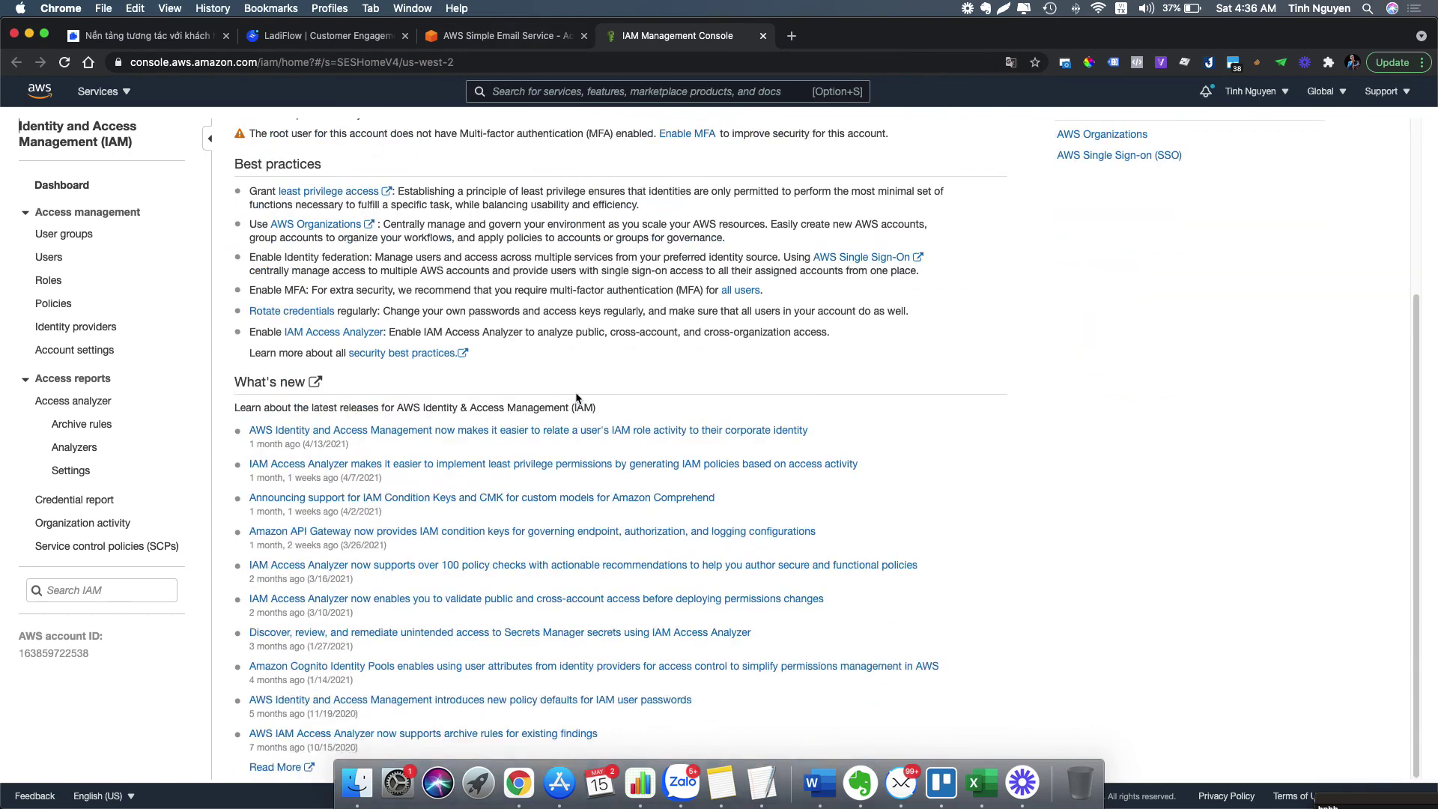
{"action": "scroll", "coordinate": [575, 397], "scroll_direction": "up", "scroll_amount": 3}
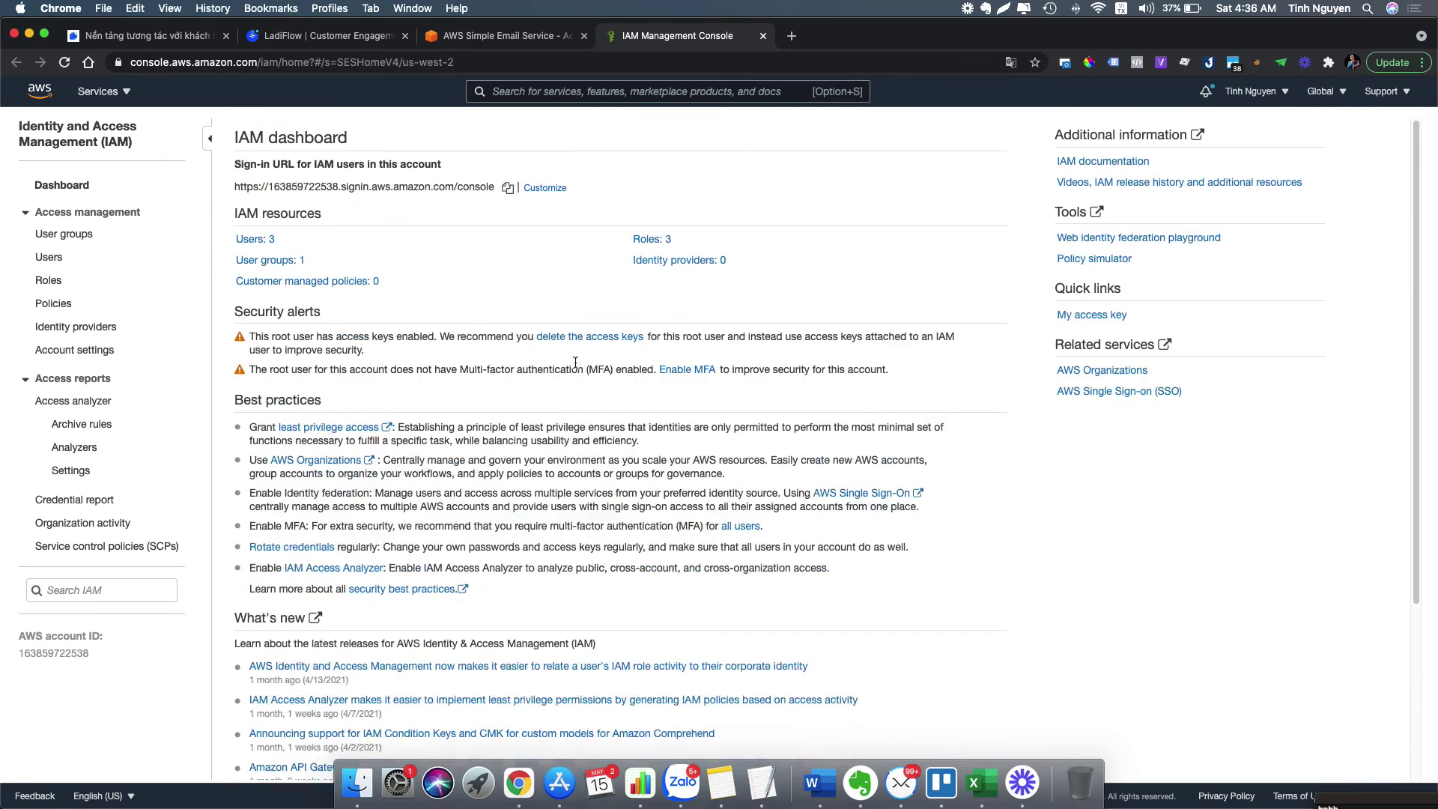
{"action": "left_click", "coordinate": [764, 36]}
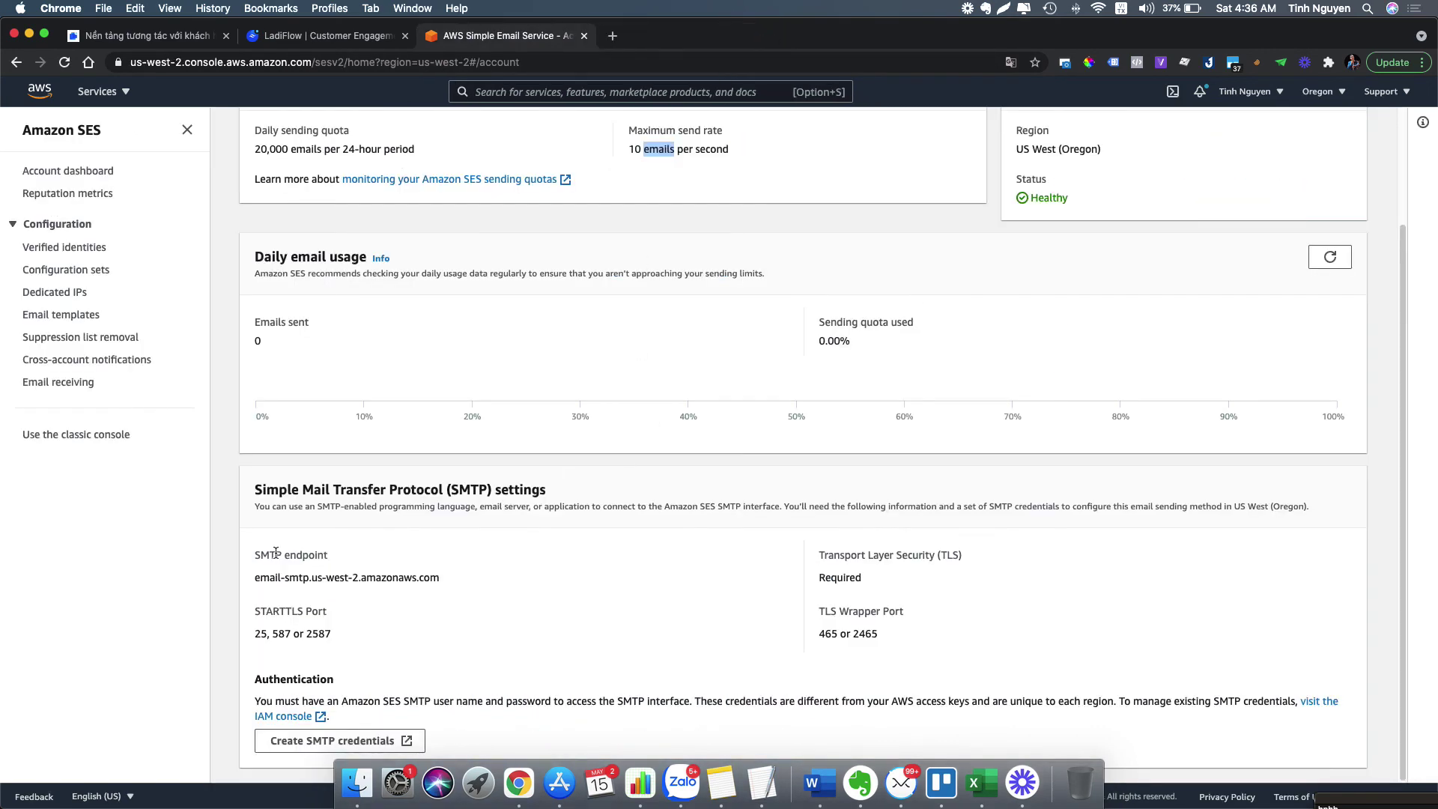
- Copy the SES SMTP endpoint email-smtp.us-west-2.amazonaws.com
{"action": "left_click_drag", "start_coordinate": [258, 495], "coordinate": [540, 489]}
{"action": "left_click_drag", "start_coordinate": [255, 555], "coordinate": [432, 578]}
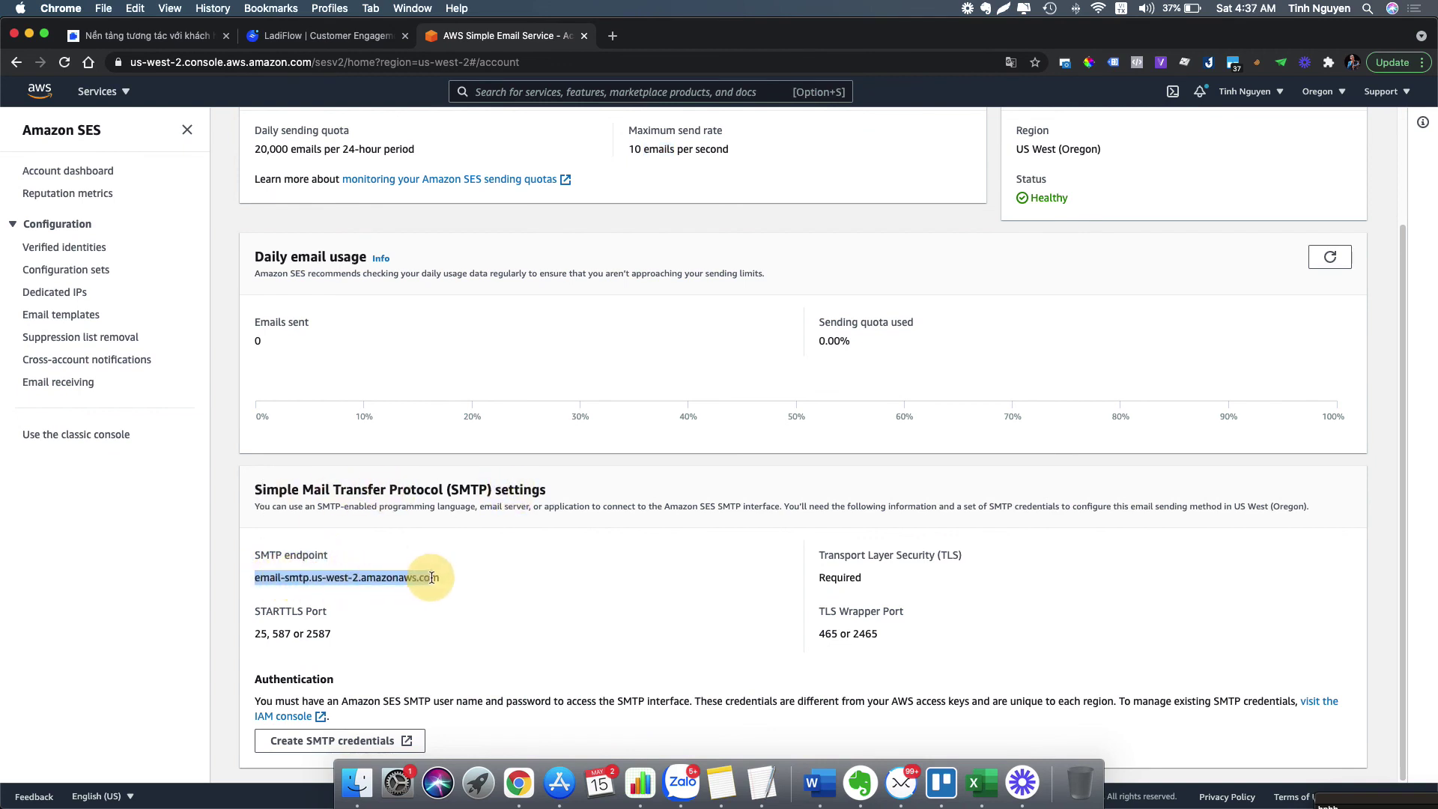
{"action": "right_click", "coordinate": [385, 578]}
{"action": "left_click", "coordinate": [426, 608]}
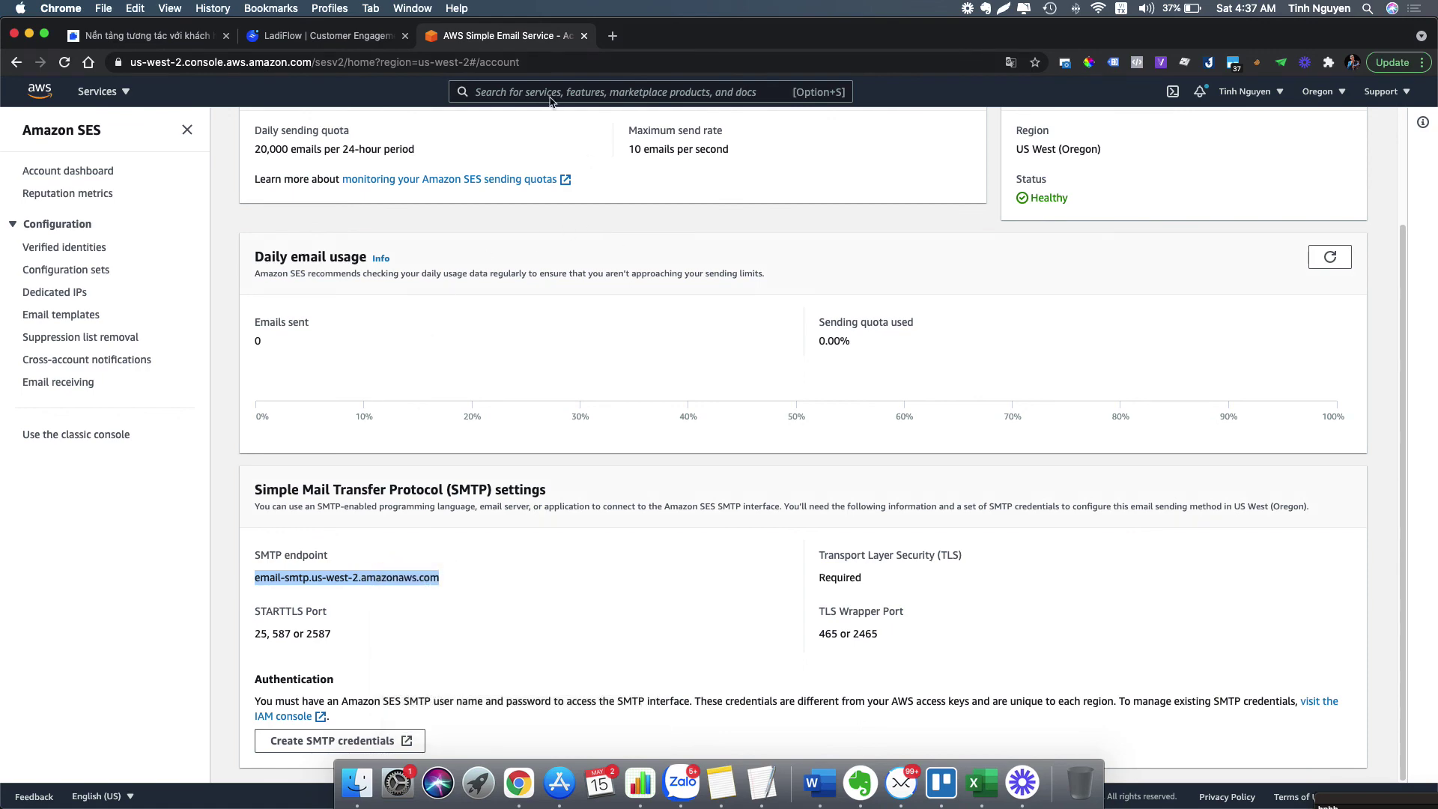
{"action": "left_click", "coordinate": [337, 36]}
- Paste the SES endpoint as SMTP Host Name and attempt to save
{"action": "left_click", "coordinate": [567, 413]}
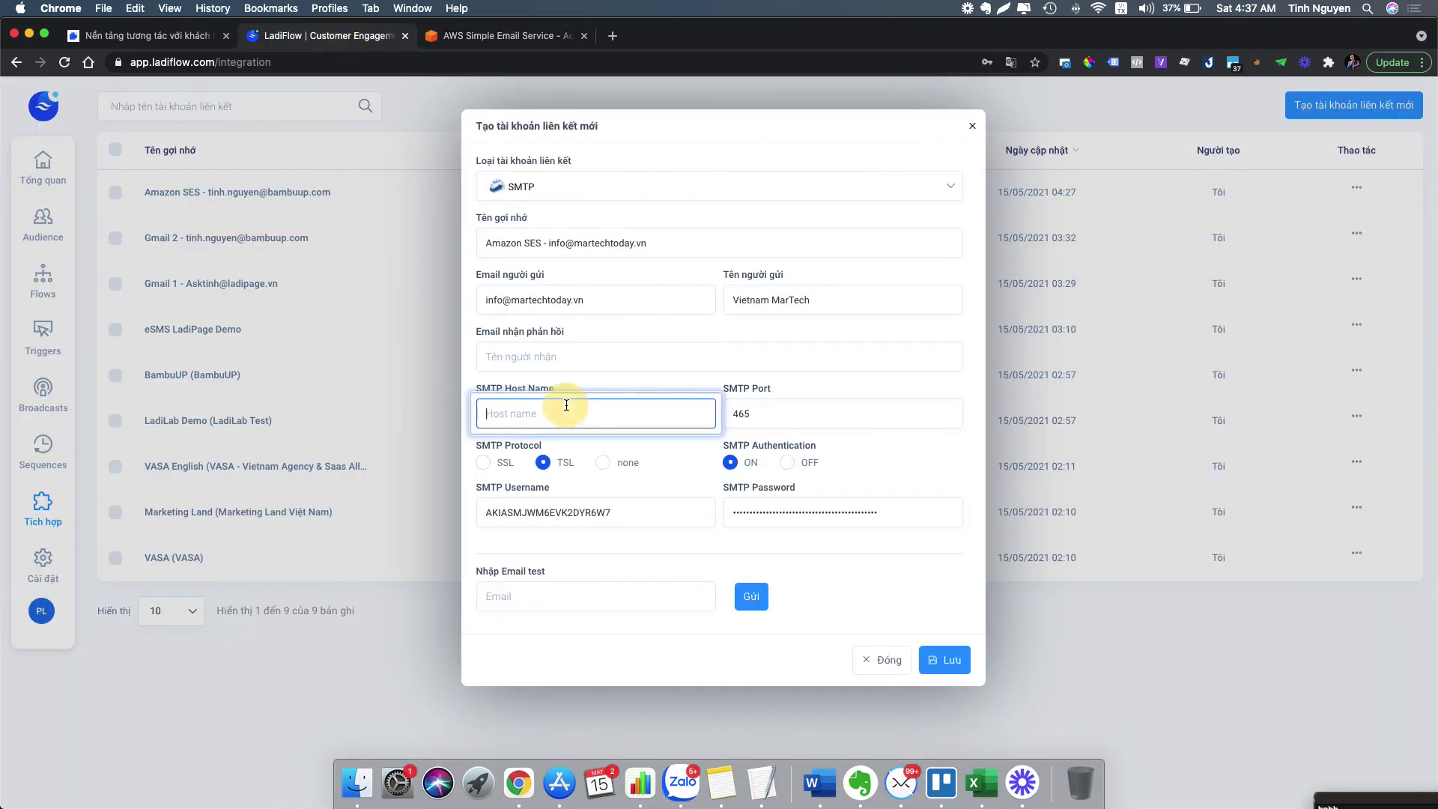
{"action": "key", "text": "super+v"}
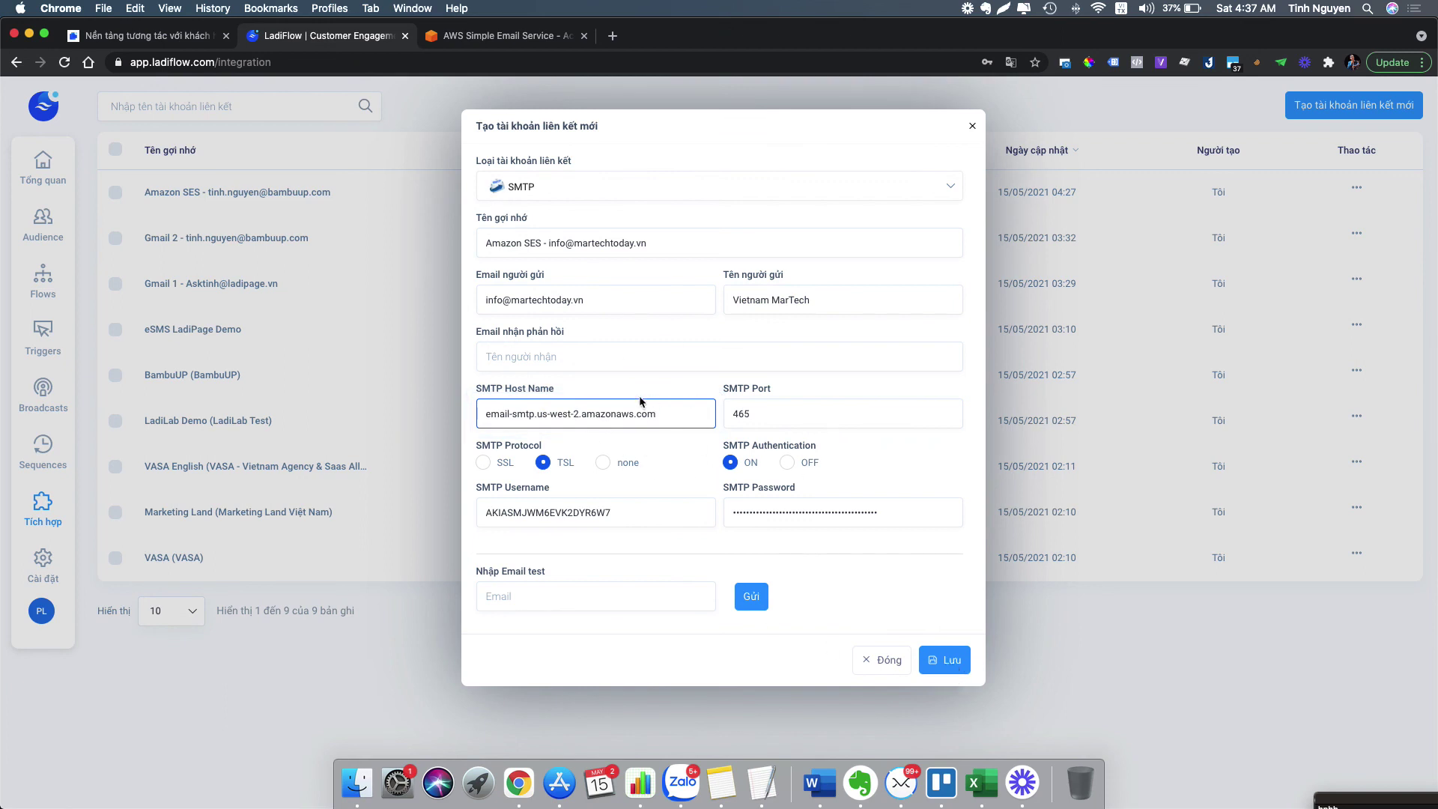
{"action": "left_click", "coordinate": [953, 661]}
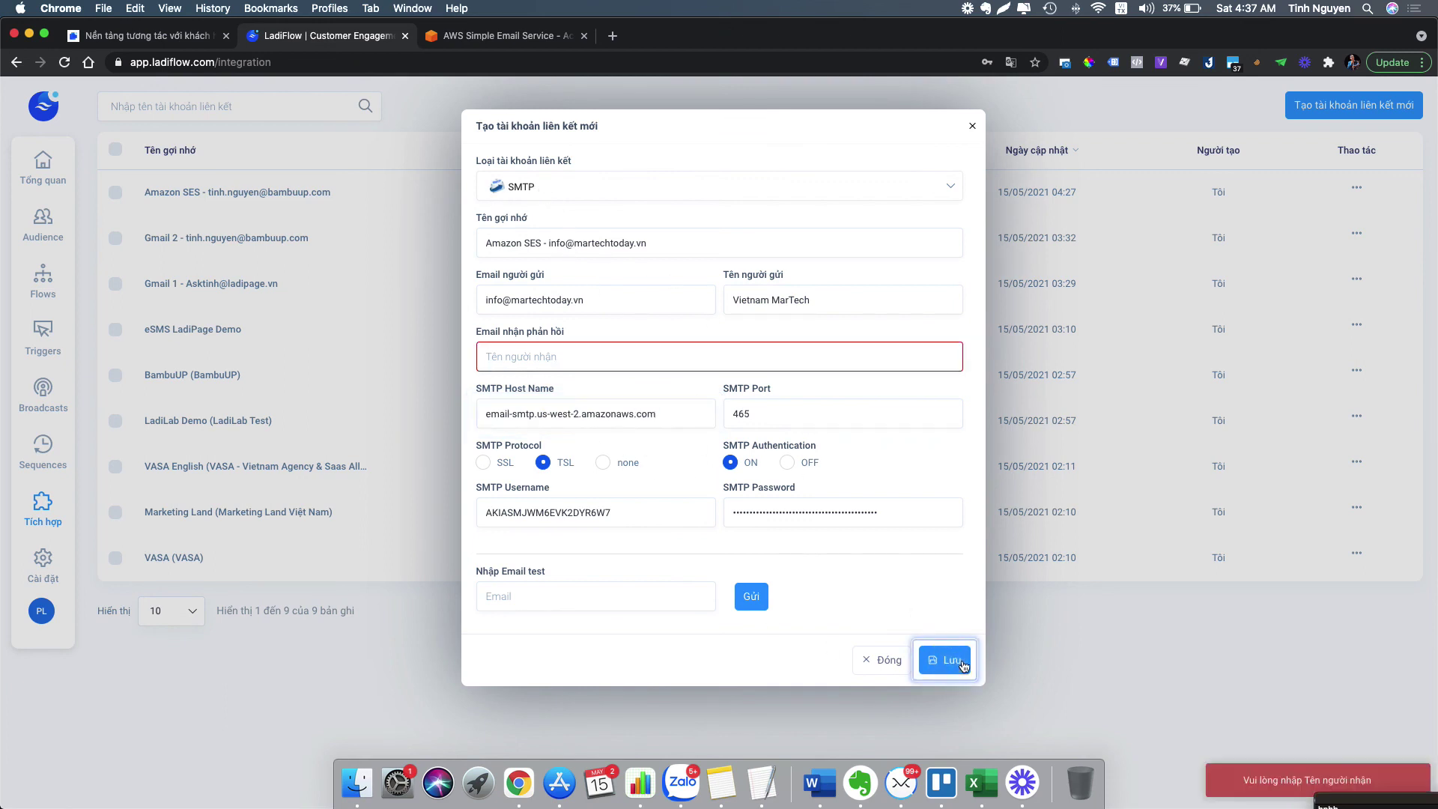
- Copy the sender address into the reply email field and save the second Amazon SES account
{"action": "left_click", "coordinate": [550, 357]}
{"action": "triple_click", "coordinate": [583, 301]}
{"action": "key", "text": "cmd+c"}
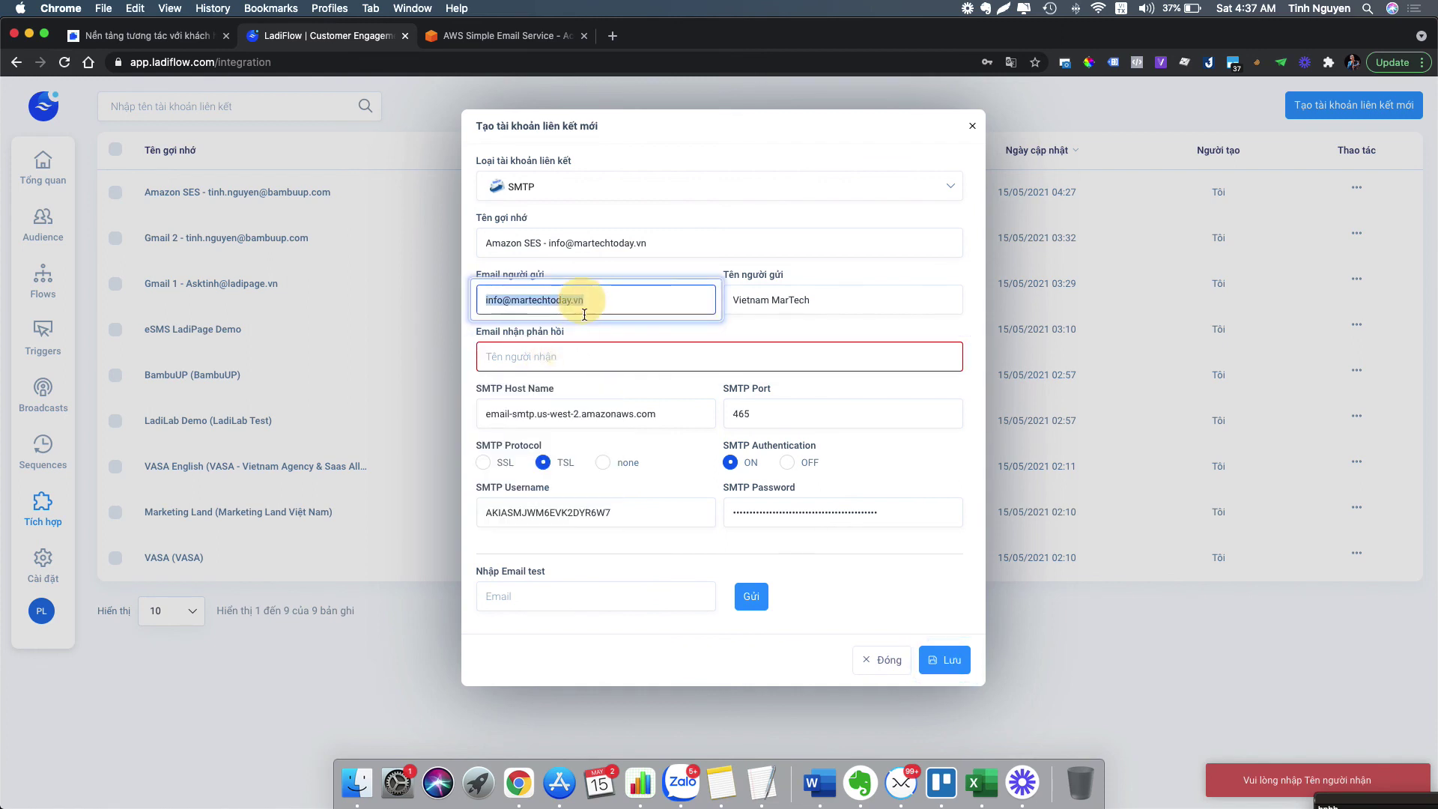
{"action": "left_click", "coordinate": [558, 356]}
{"action": "key", "text": "cmd+v"}
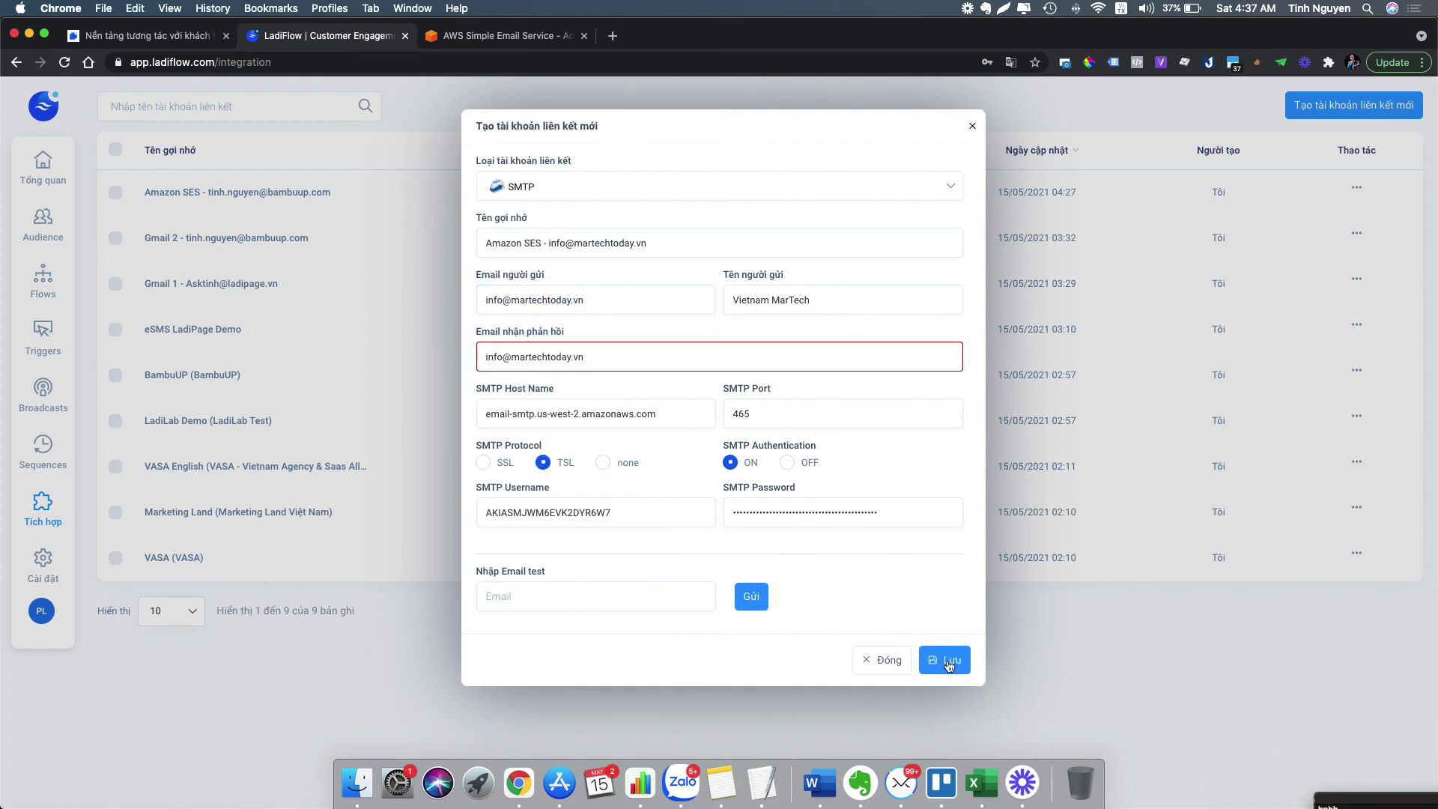
{"action": "left_click", "coordinate": [947, 660]}
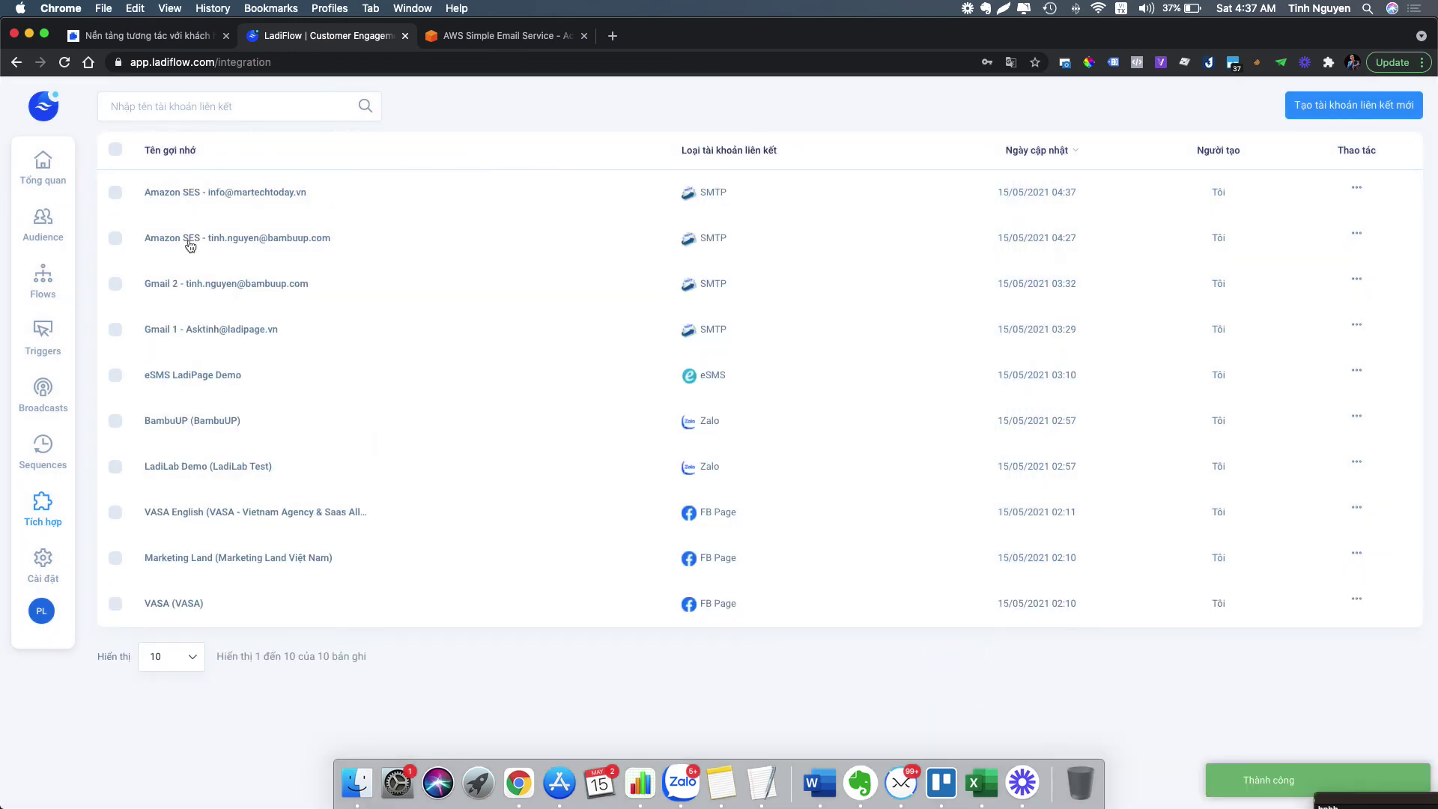
{"action": "left_click", "coordinate": [544, 36]}
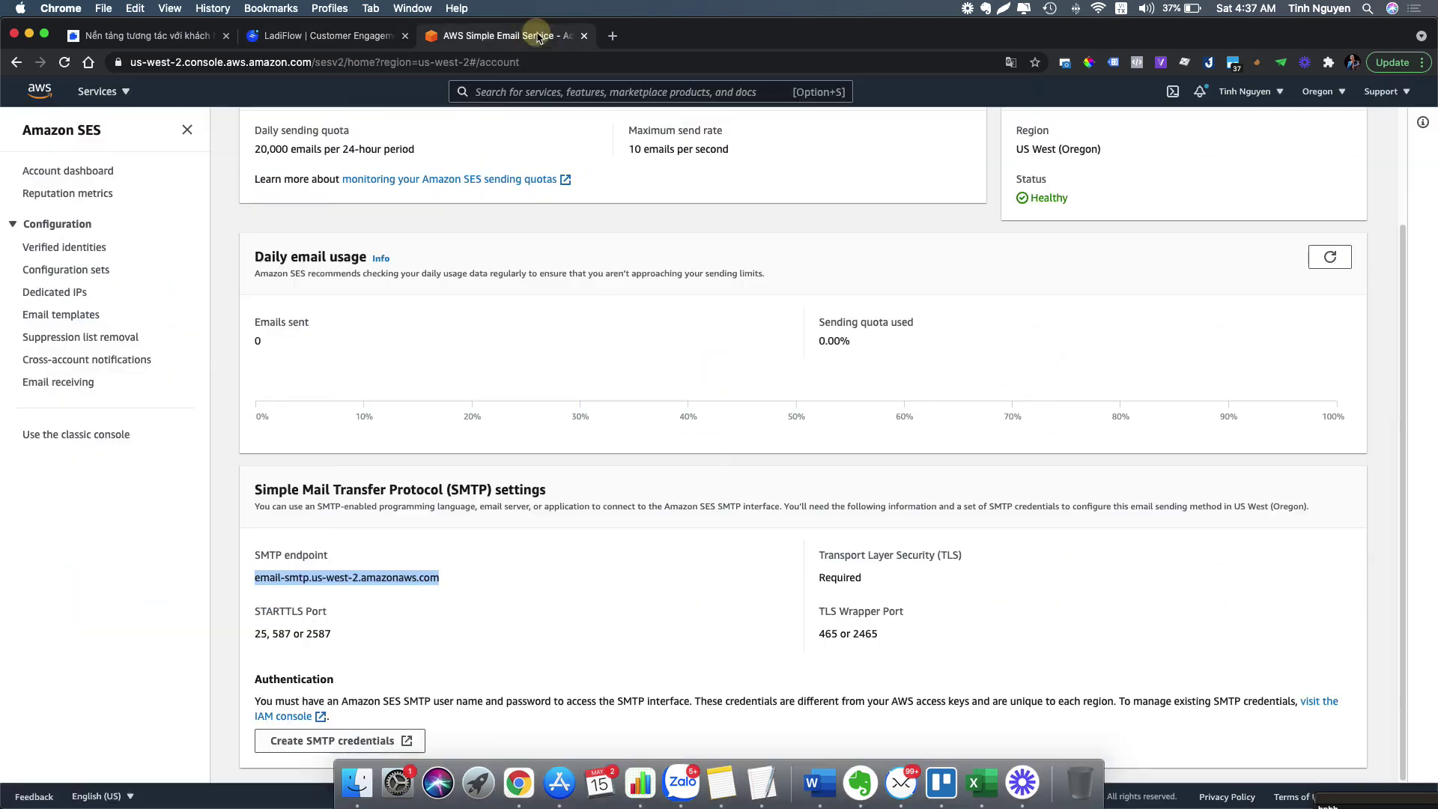
{"action": "scroll", "coordinate": [862, 294], "scroll_direction": "up", "scroll_amount": 3}
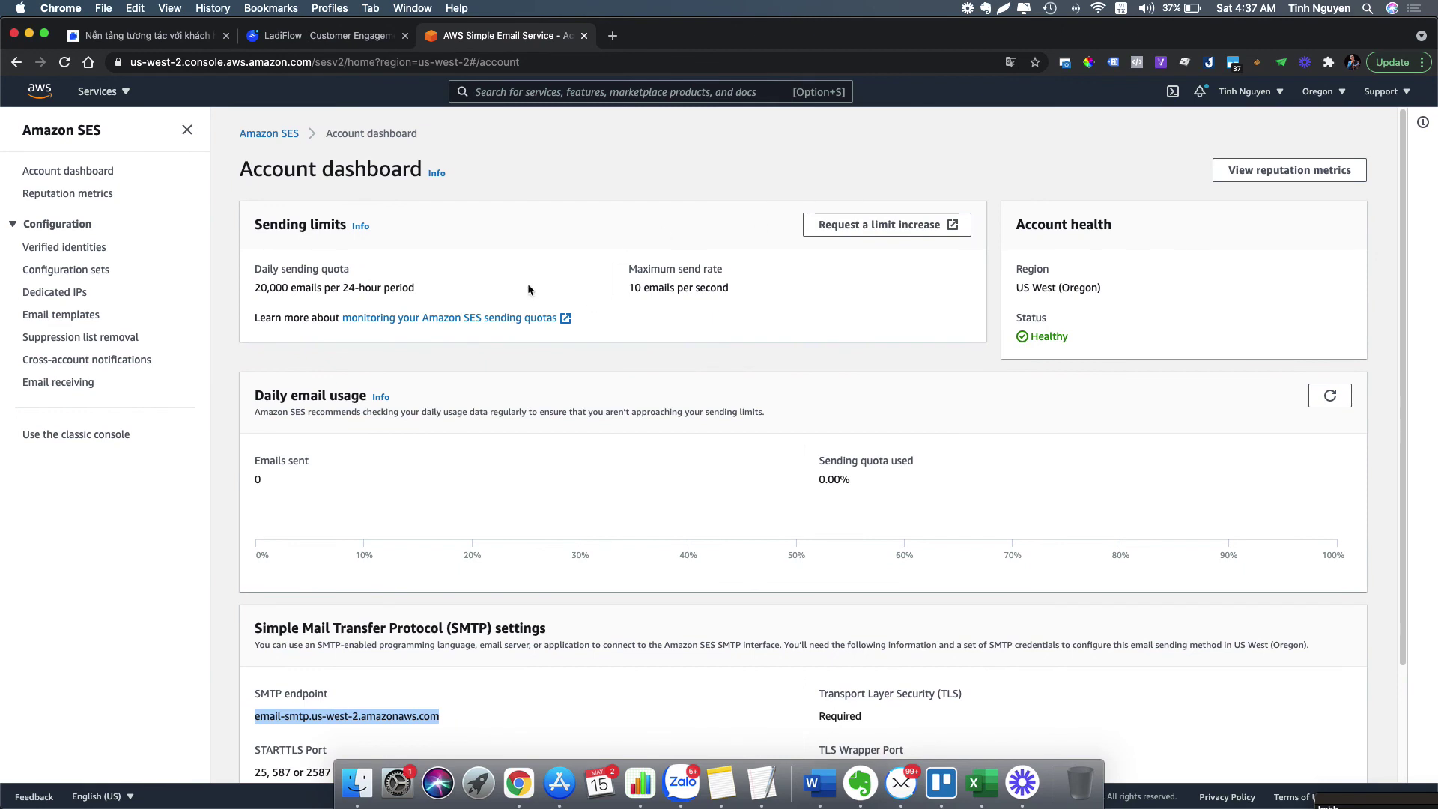